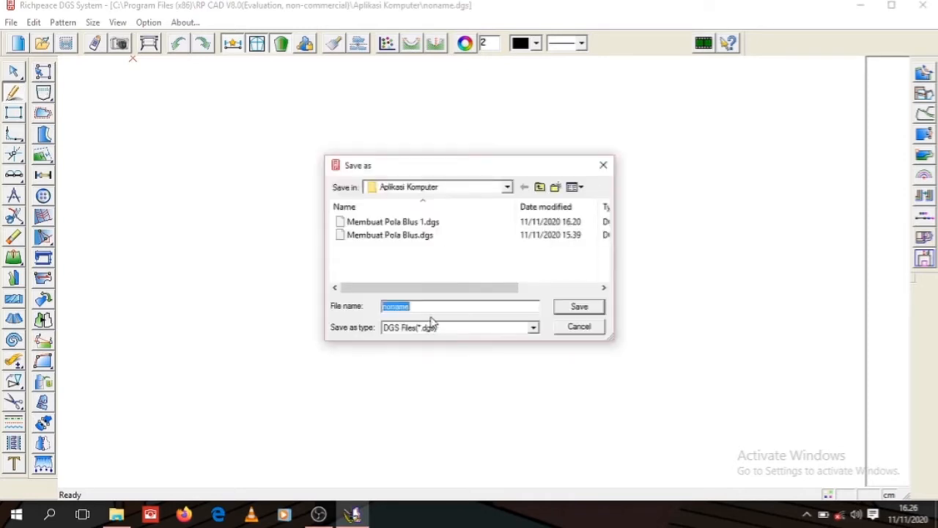
Step: Save the new pattern file as "Pola 1 (Blus)" in the Aplikasi Komputer folder
type("Pola 1 (Blus")
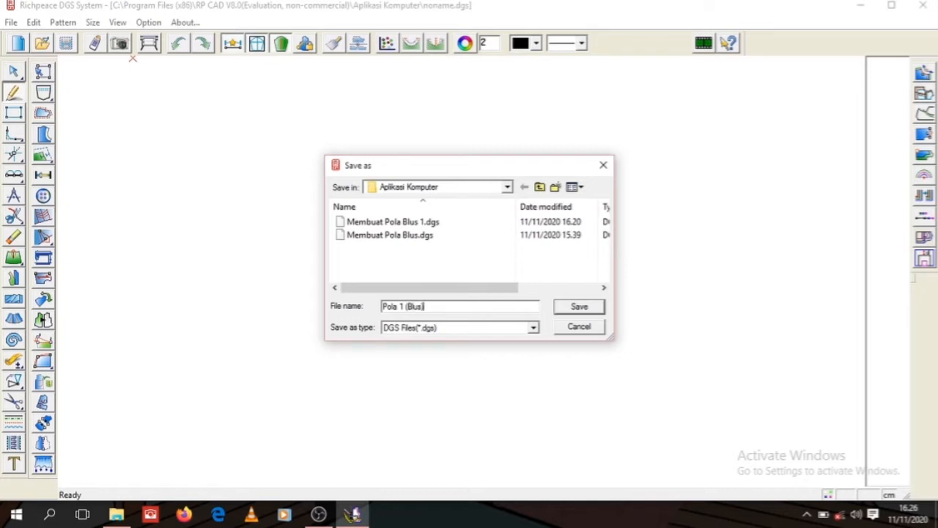
left_click(578, 306)
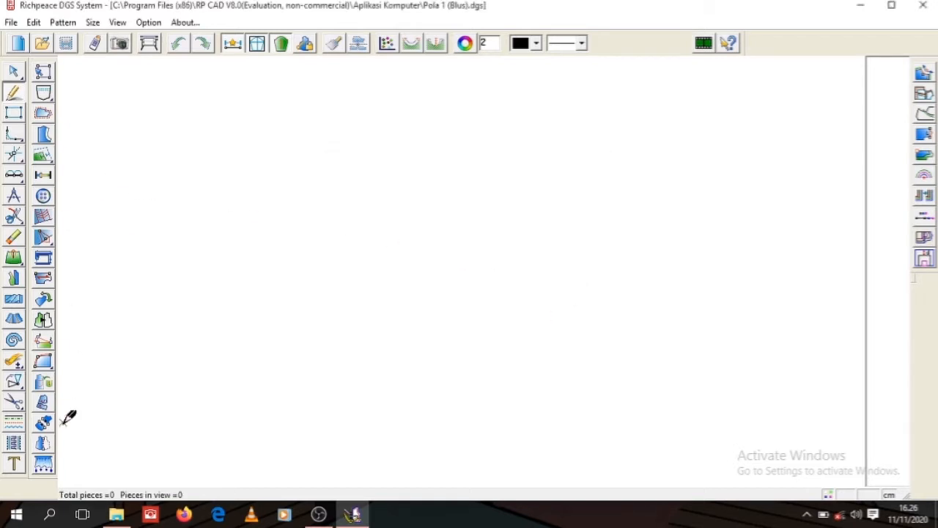
Step: Place a text note near the drawing's upper-left corner with the dictionary entry "Ukuran :" as its heading
left_click(14, 464)
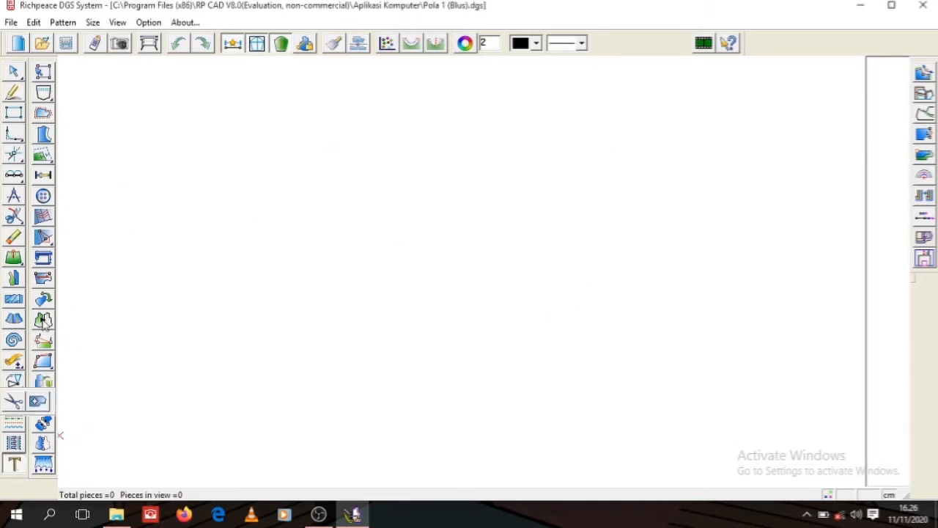
left_click(80, 87)
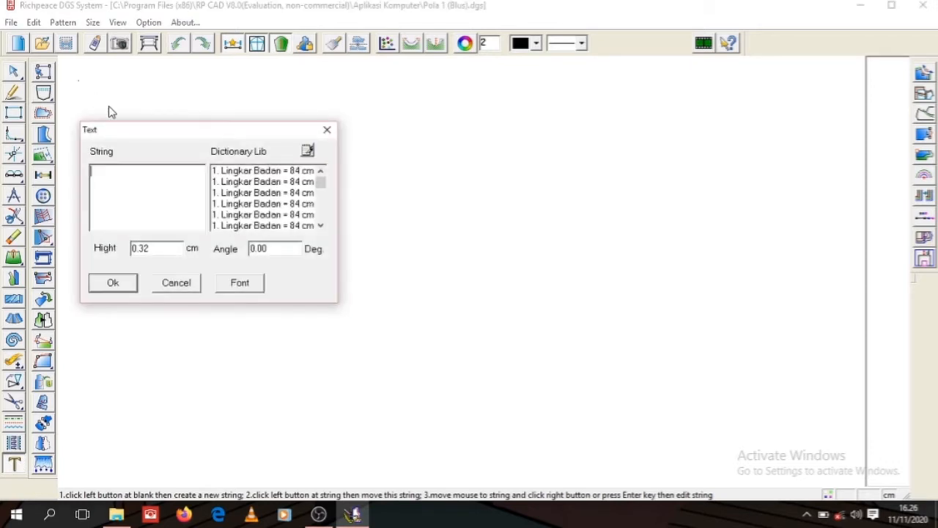
left_click_drag(323, 188, 324, 231)
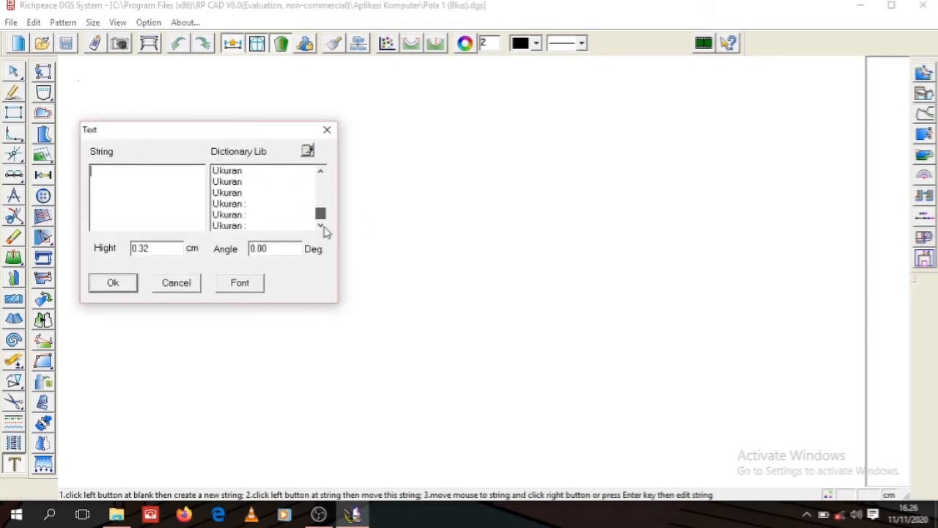
left_click(241, 225)
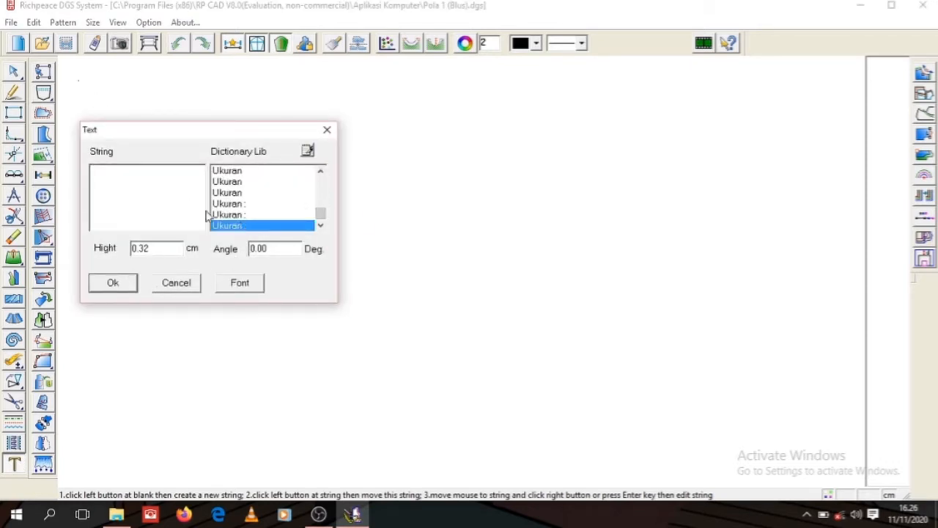
double_click(240, 228)
Step: Add the dictionary entries "1. Lingkar Badan = 84 cm" and "2. Lingkar Pinggang = 70 cm" to the note
left_click_drag(320, 213, 322, 182)
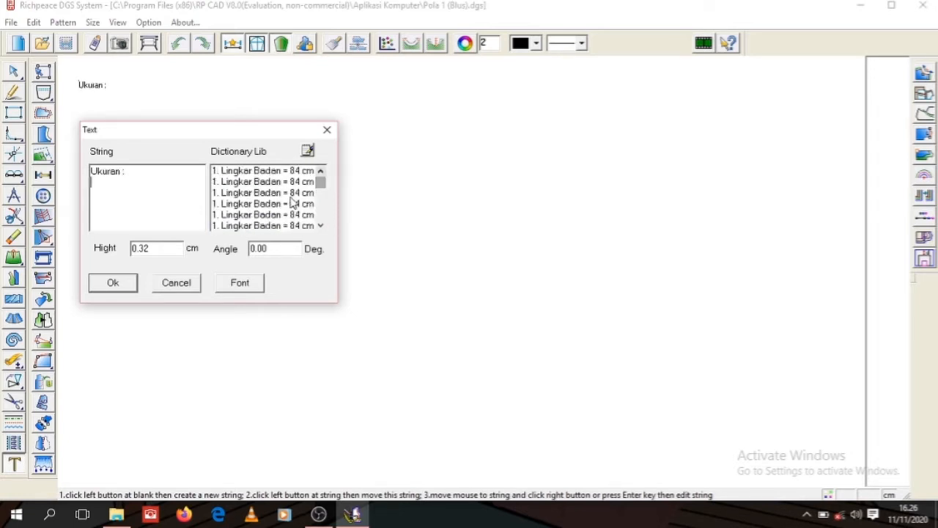
double_click(291, 193)
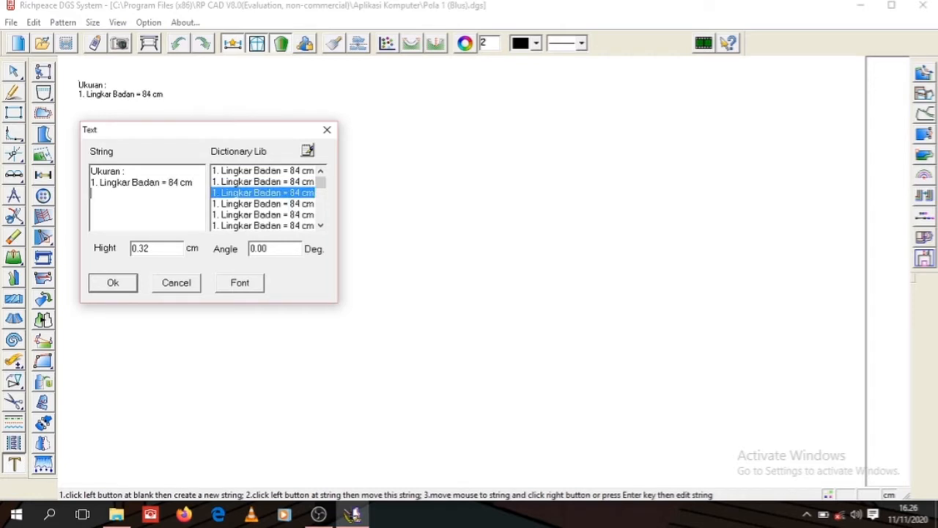
left_click(321, 192)
left_click_drag(325, 195, 323, 188)
double_click(282, 204)
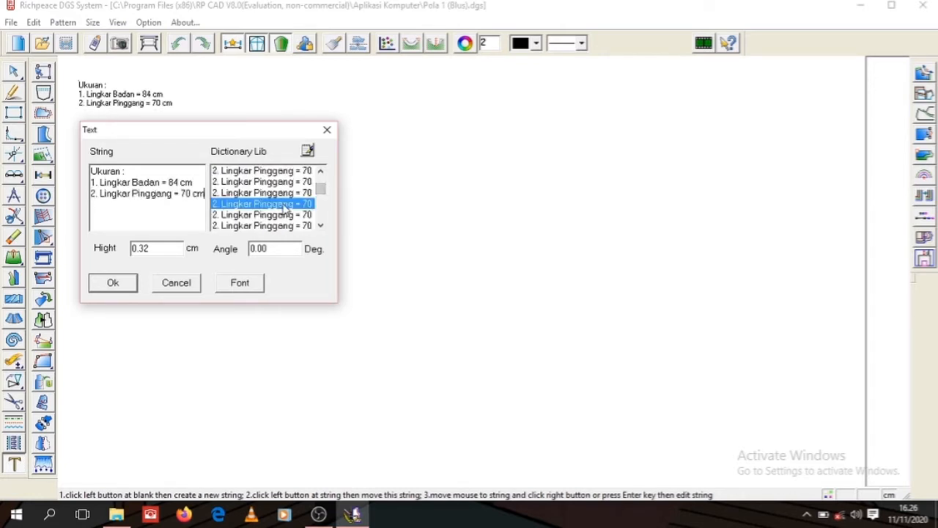
Step: Add Lingkar Panggul 92, Panjang Muka 31, Lebar Muka 30, Panjang Punggung 37, Lebar Punggung 33, Panjang Bahu 11, Panjang sisi 17 and Tinggi Dada 14 cm
left_click_drag(321, 190, 321, 194)
double_click(280, 193)
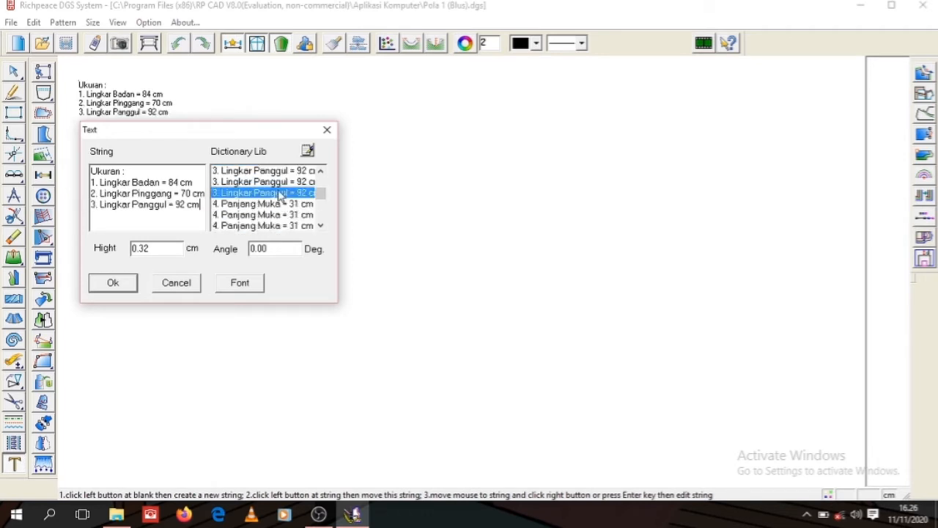
double_click(266, 214)
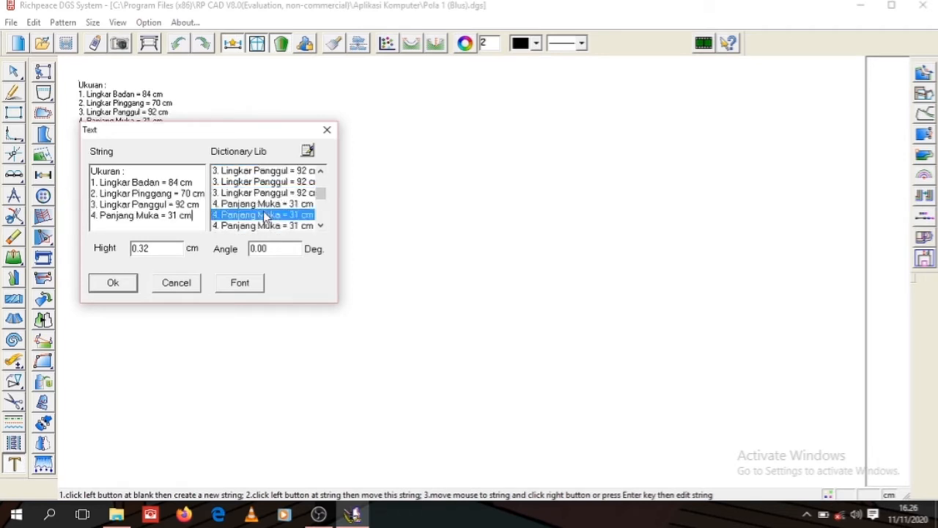
key("Return")
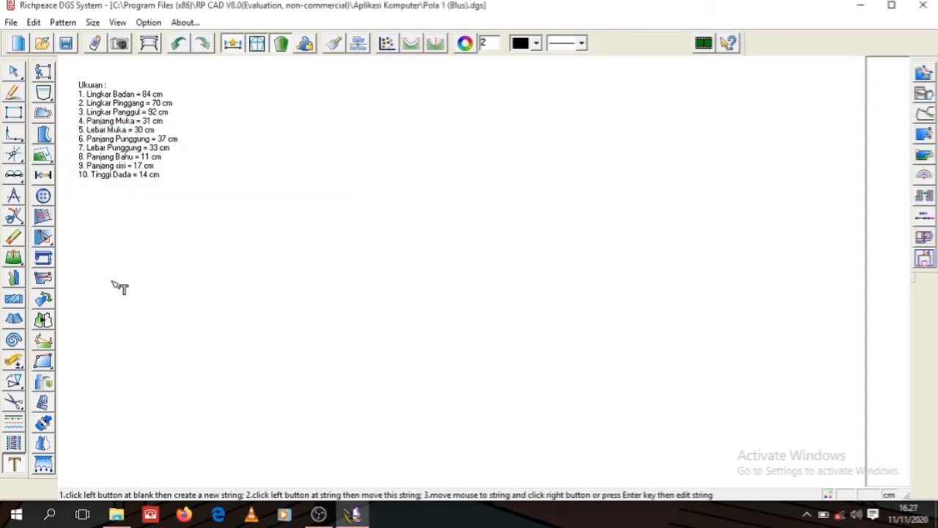
Step: Draw a 22 cm horizontal line at 0 degrees beside the measurement list as the pattern's top edge
left_click(14, 93)
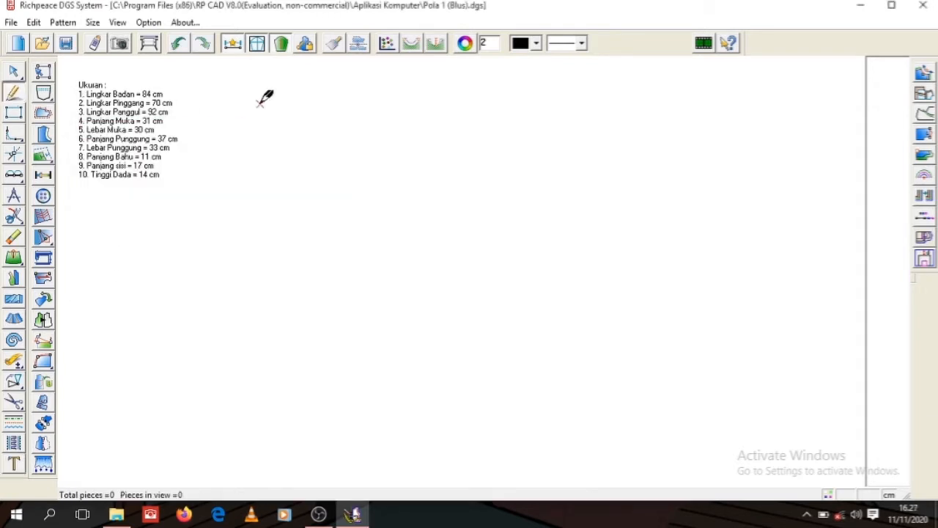
left_click(215, 94)
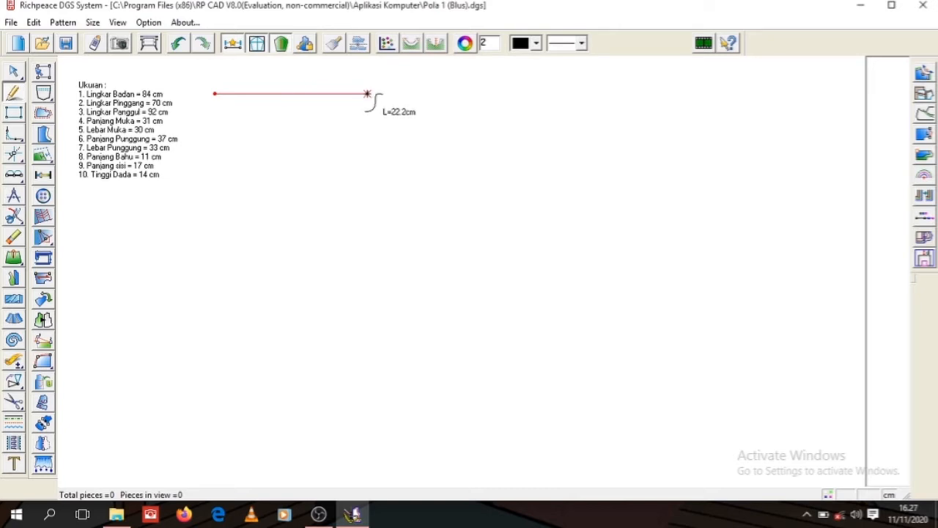
left_click(368, 94)
right_click(368, 94)
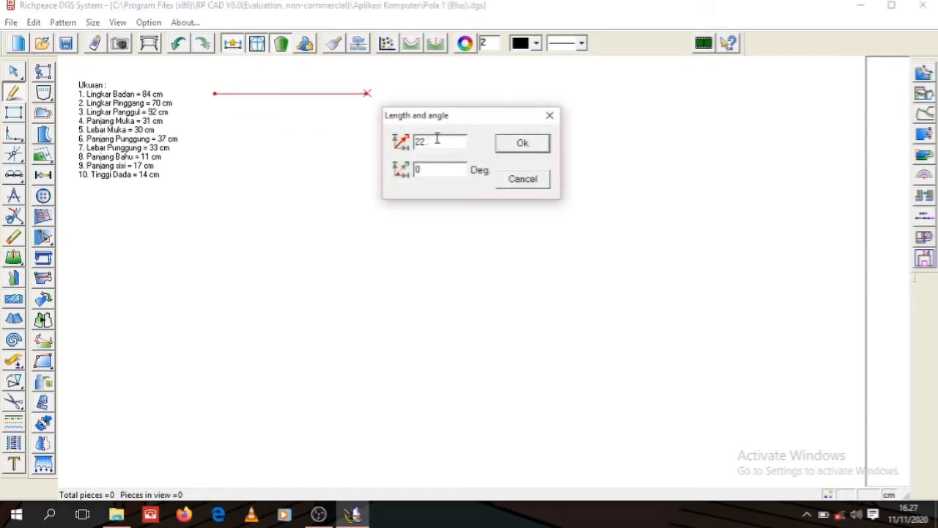
key("Return")
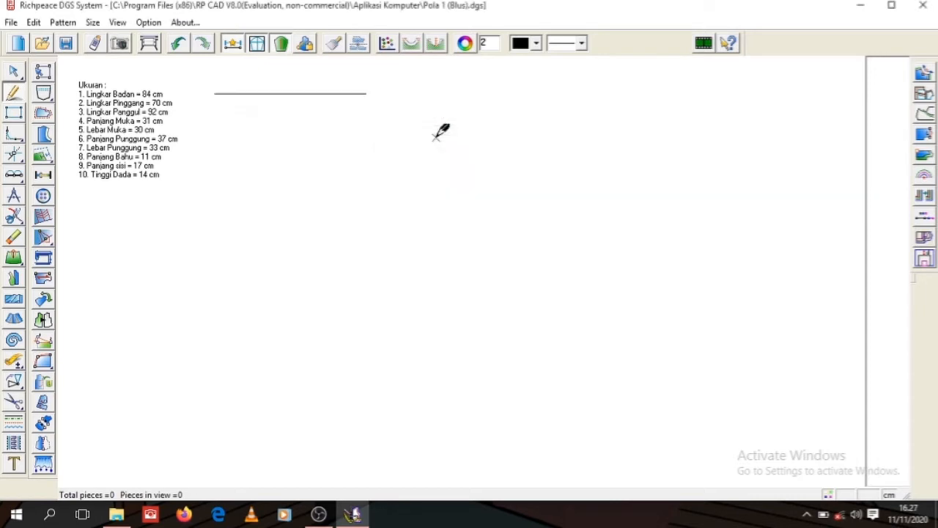
Step: Draw the pattern's left edge downward from the top line's left end in two vertical segments of 7.25 cm and about 31 cm
left_click(215, 93)
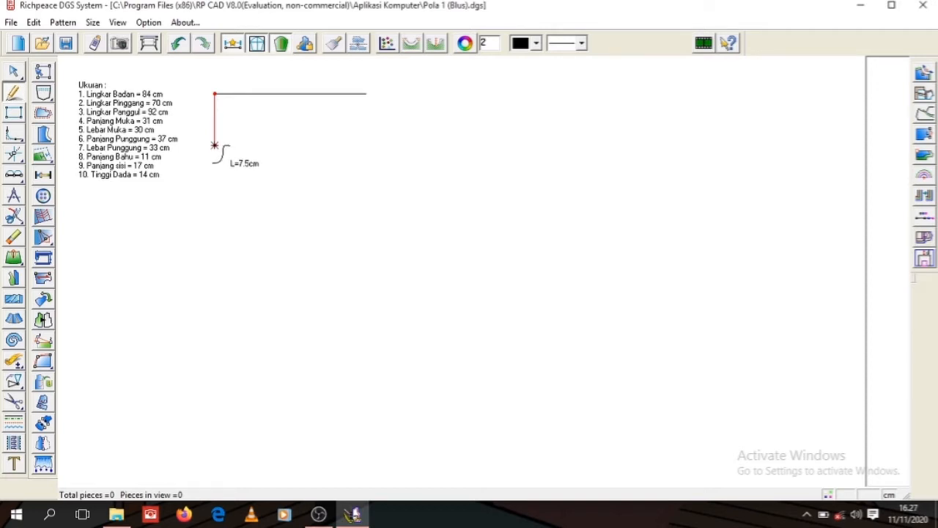
left_click(215, 145)
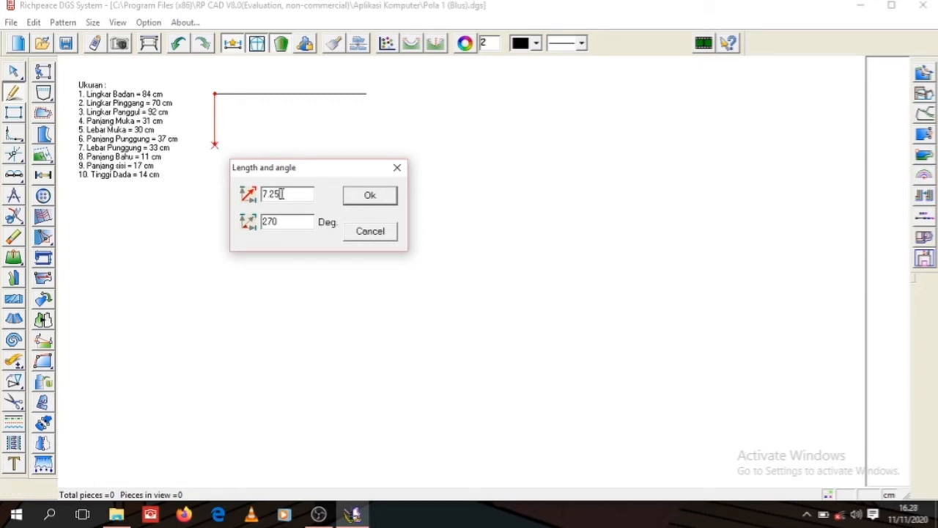
left_click(354, 196)
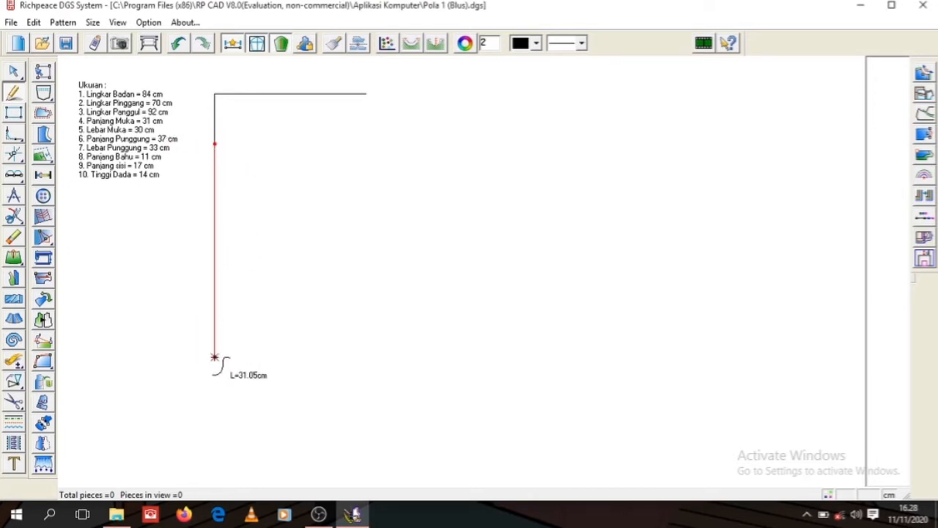
left_click(215, 359)
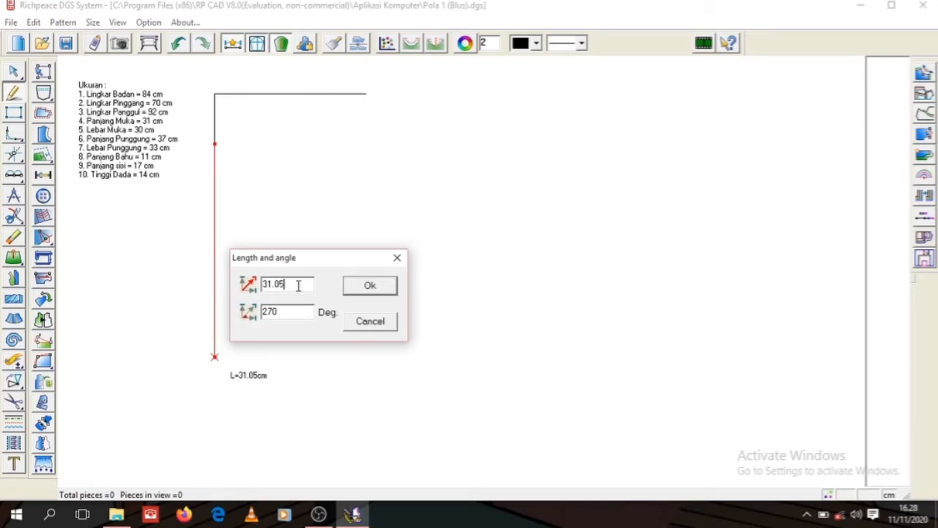
left_click(370, 285)
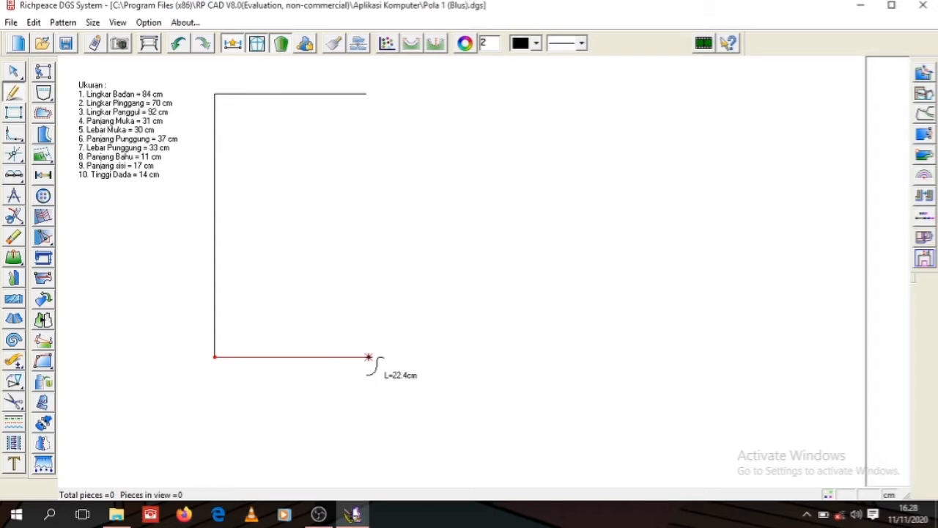
Step: Draw the 22 cm bottom edge from the lower-left corner and close the rectangle by joining the right ends of the top and bottom edges
key("Return")
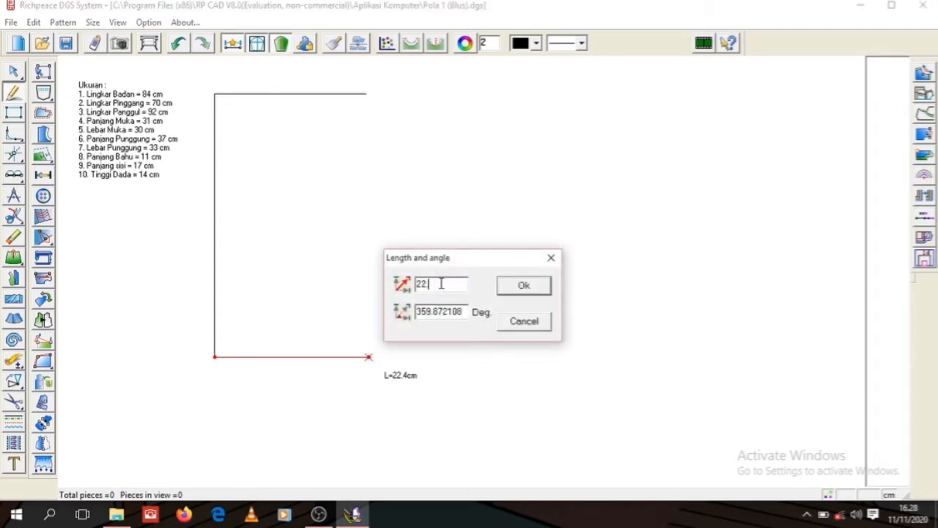
left_click(524, 285)
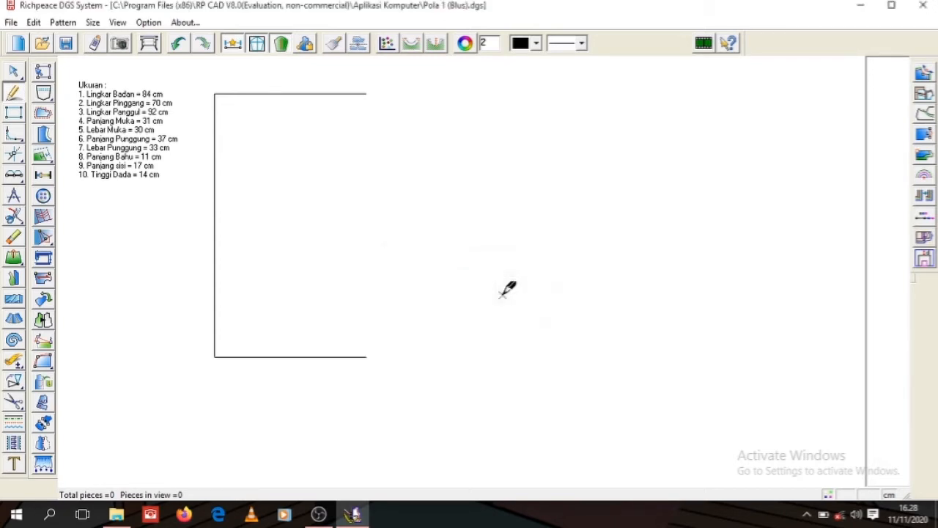
left_click(366, 94)
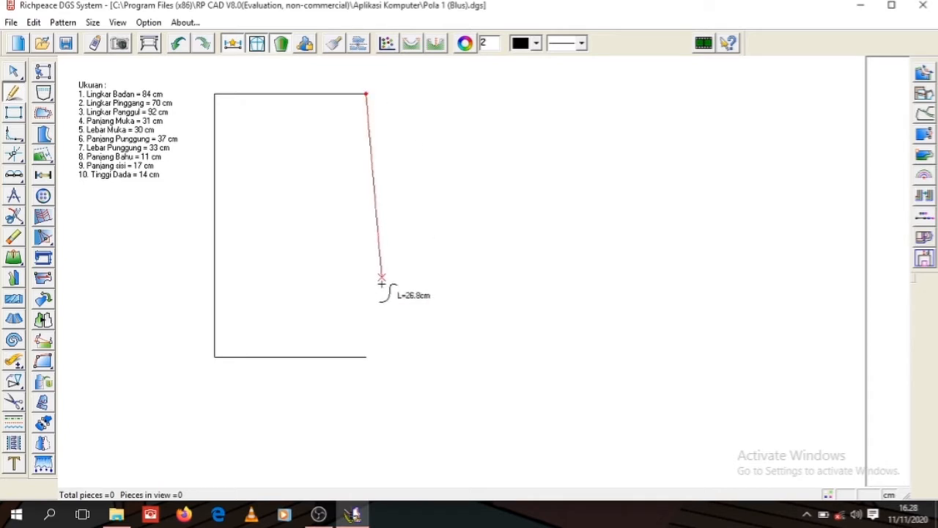
left_click(366, 358)
right_click(366, 357)
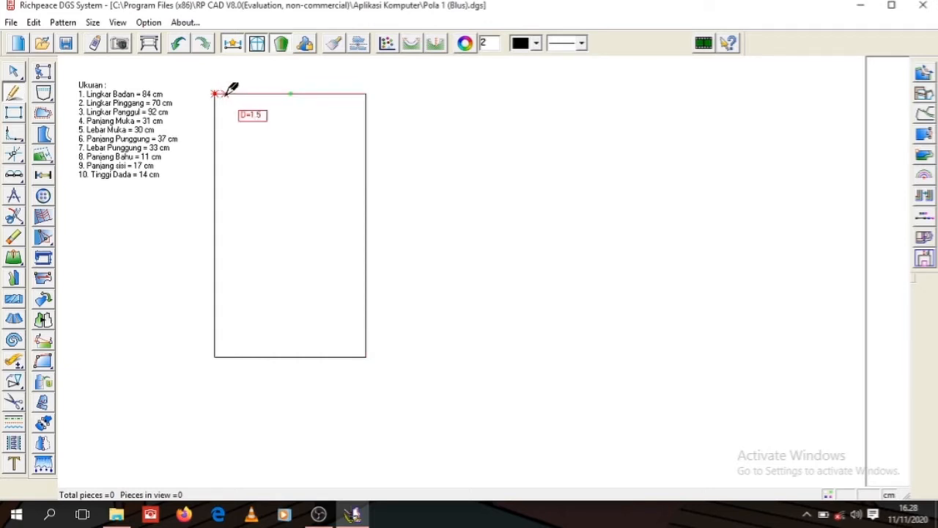
Step: Draw a diagonal neck line from a point 6.25 cm along the top edge to the 7.25 cm point on the left edge
left_click(261, 94)
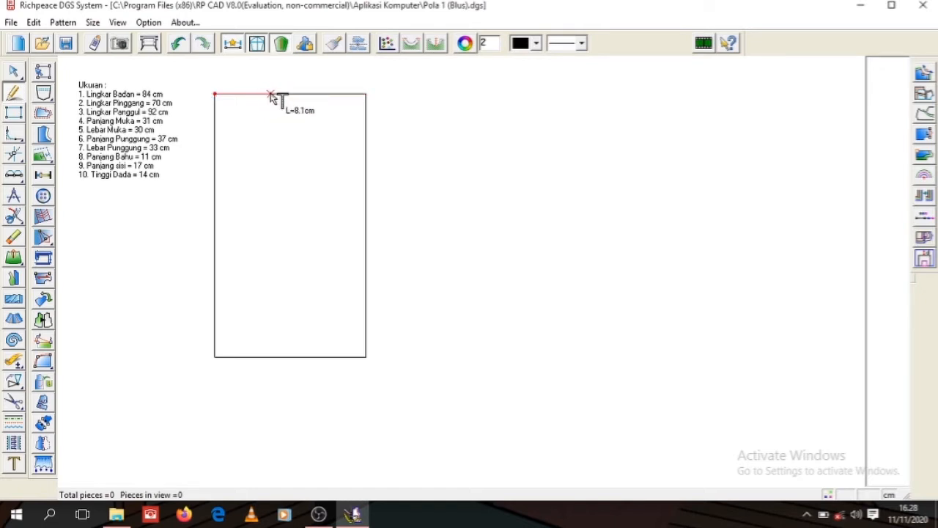
left_click(269, 95)
type("6.25")
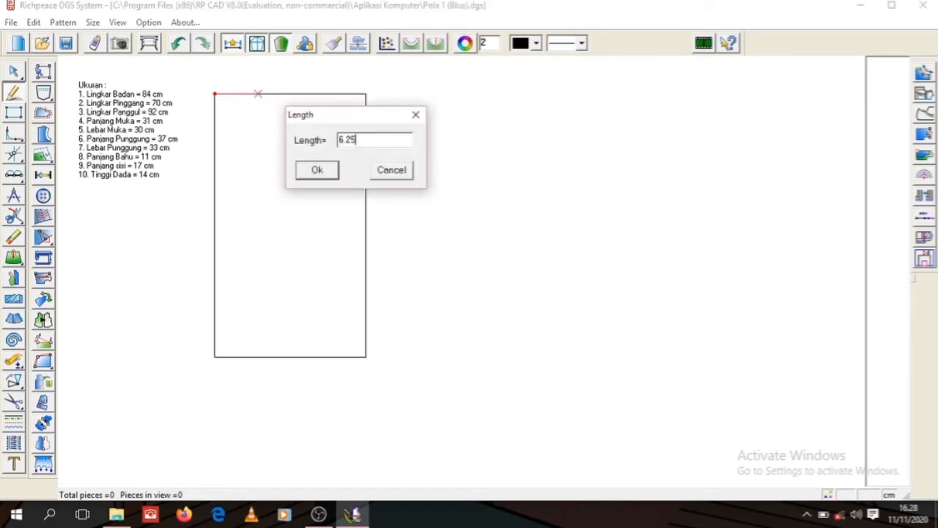
left_click(318, 169)
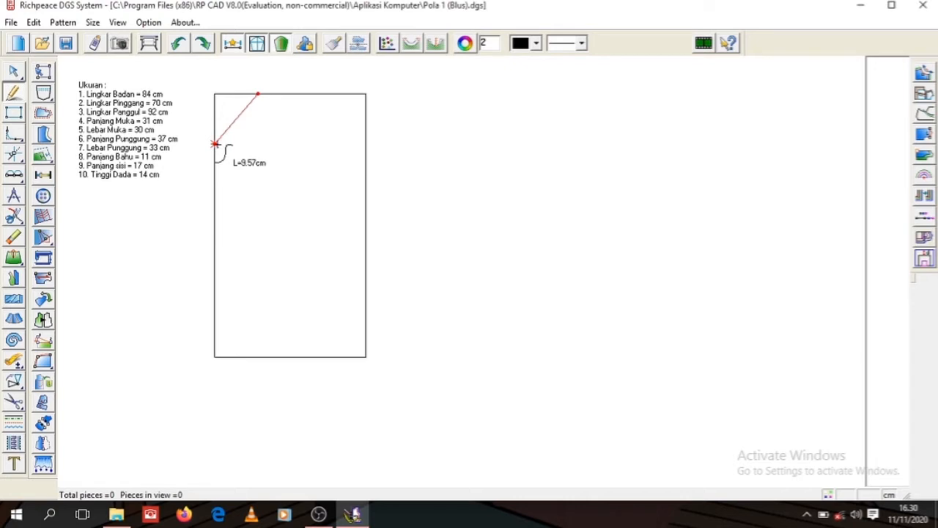
left_click(215, 144)
right_click(214, 144)
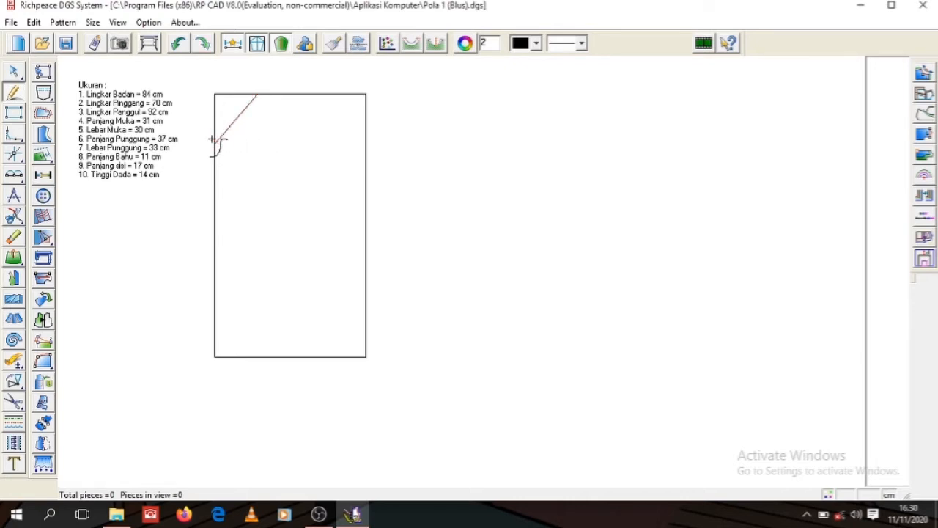
left_click(366, 126)
right_click(367, 130)
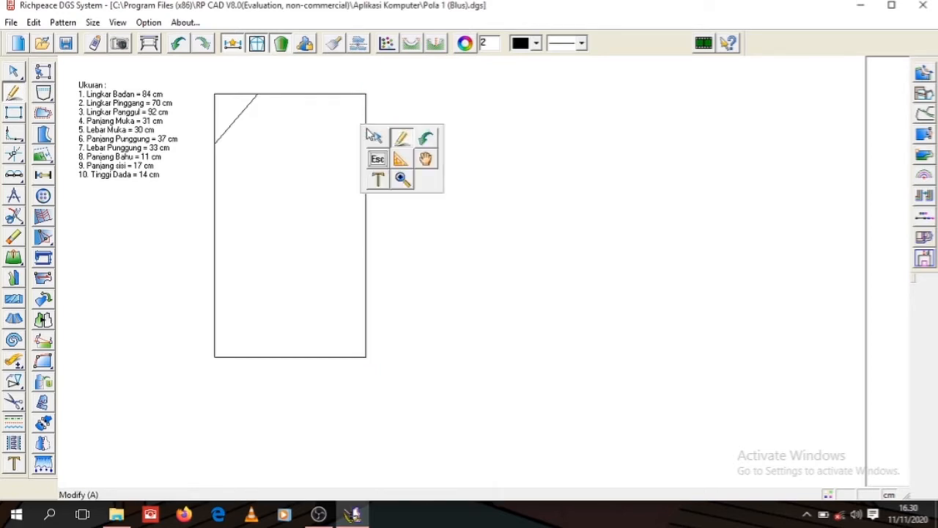
left_click(371, 131)
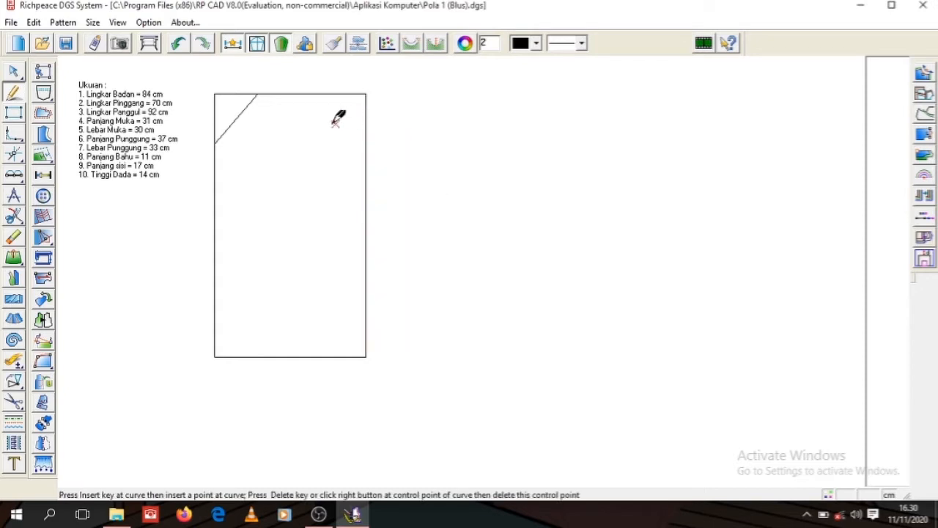
Step: Draw the sloping shoulder line from a point 4.2 cm below the upper-right corner to the neck line's end on the top edge
left_click(367, 130)
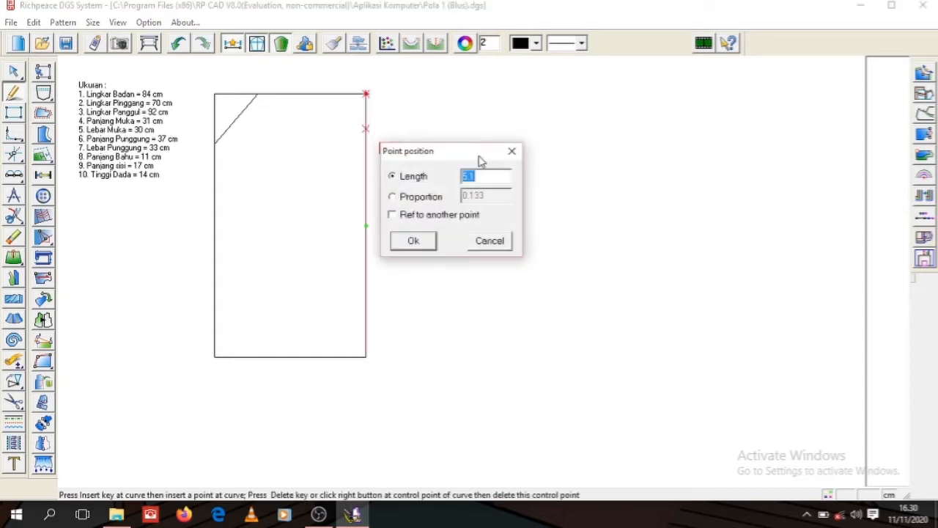
type("4.2")
left_click(413, 241)
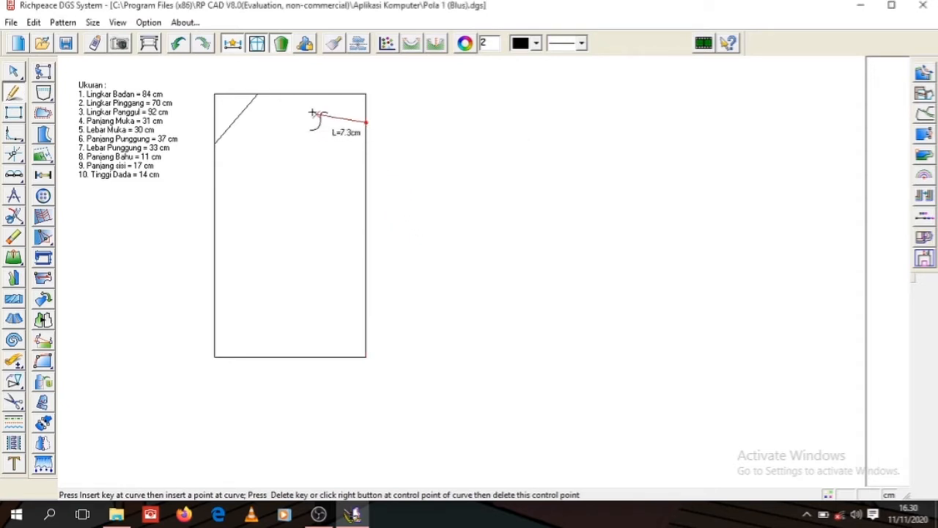
left_click(257, 93)
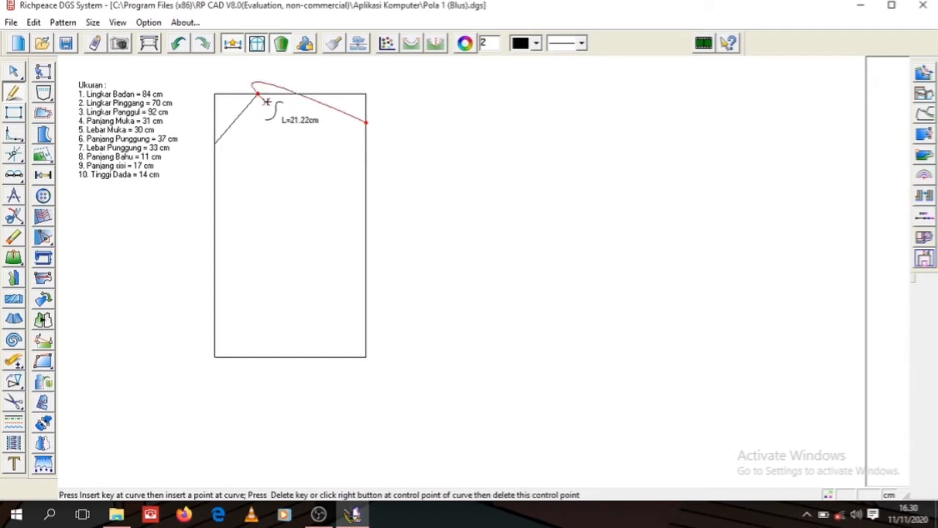
right_click(272, 110)
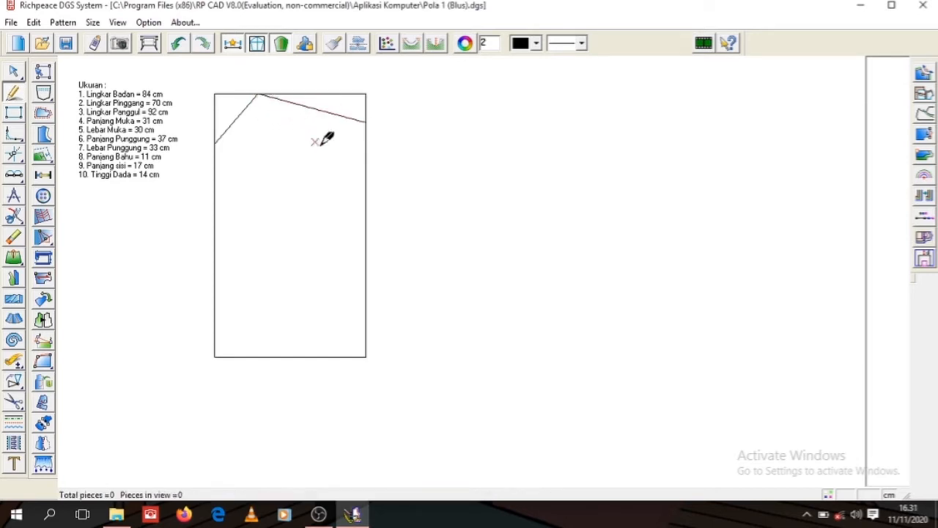
Step: Draw a 15 cm horizontal line across the front from a point 5 cm below the neck line's end on the left edge
left_click(215, 143)
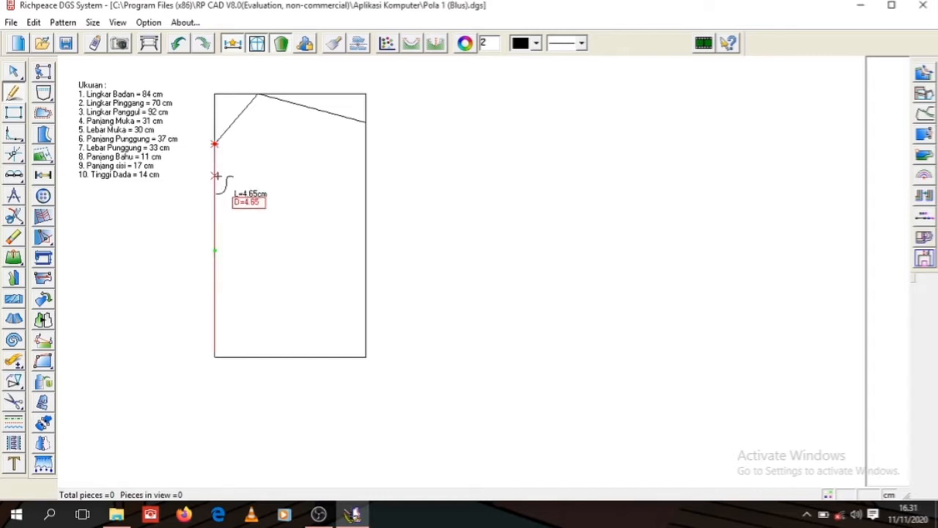
left_click(214, 180)
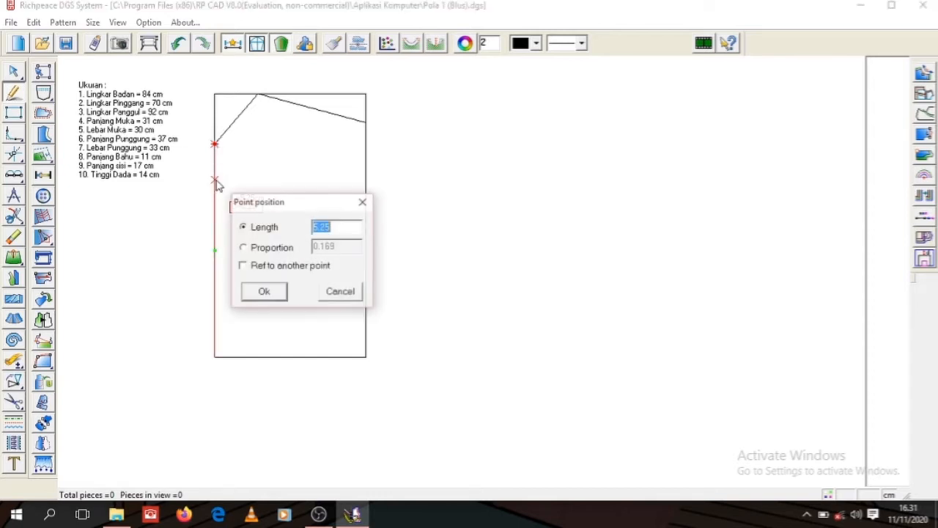
left_click(349, 228)
key("BackSpace")
key("BackSpace")
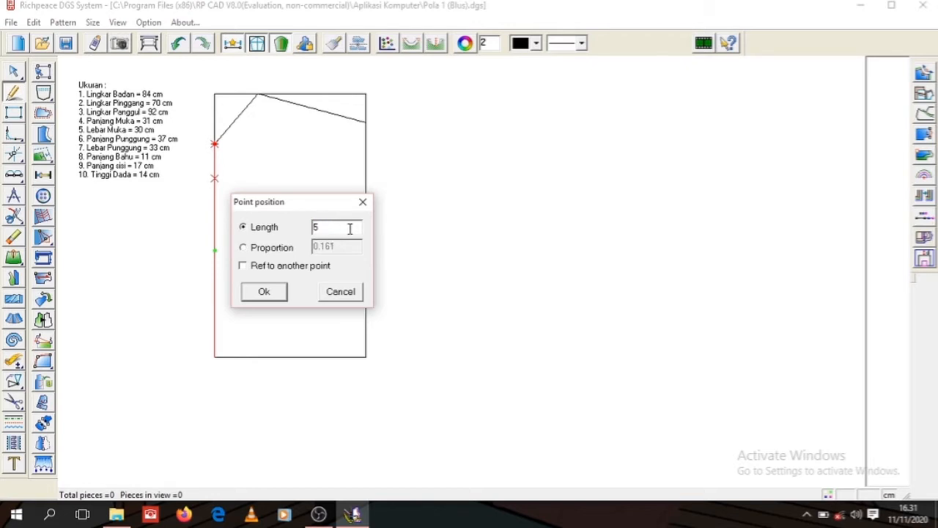
left_click(273, 292)
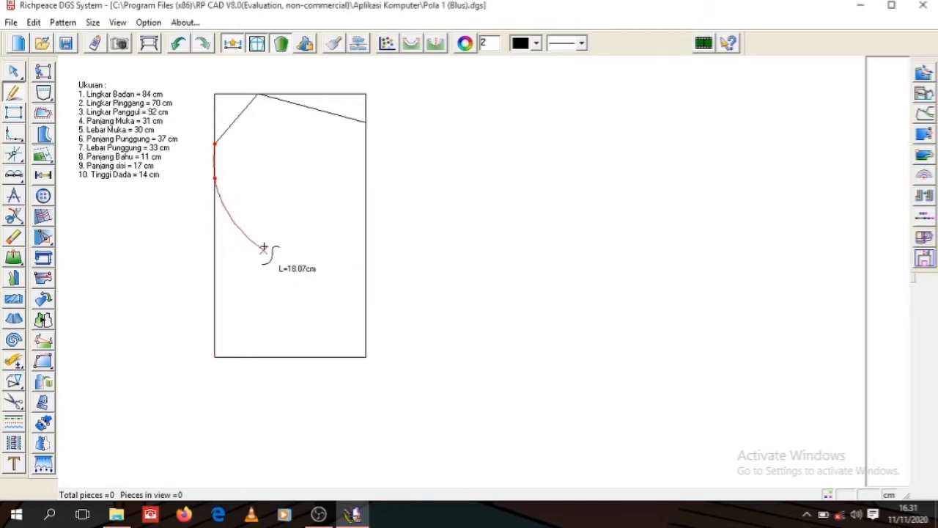
left_click(214, 177)
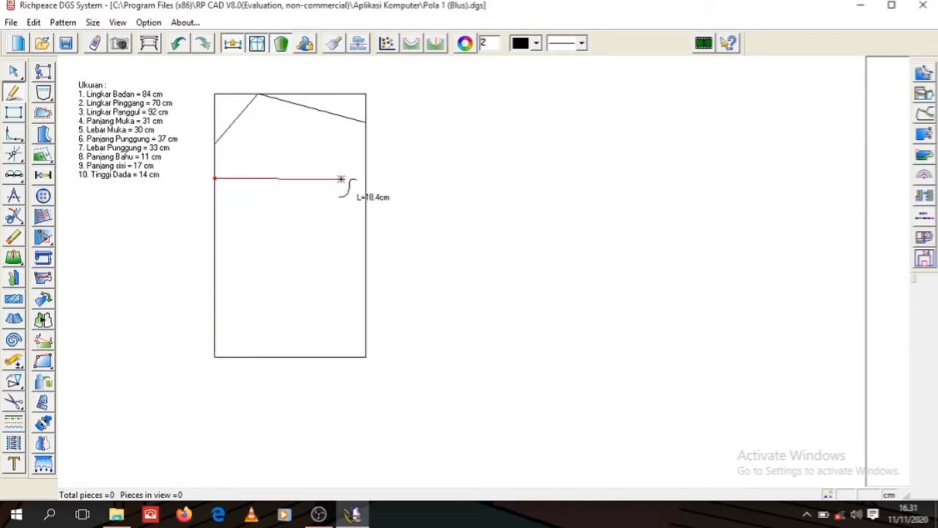
left_click(334, 177)
key("Return")
type("15")
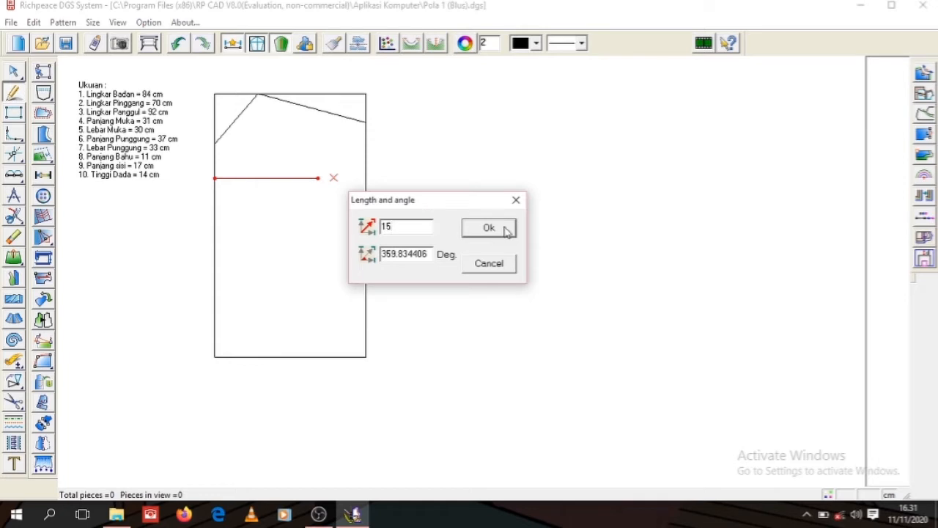
left_click(489, 228)
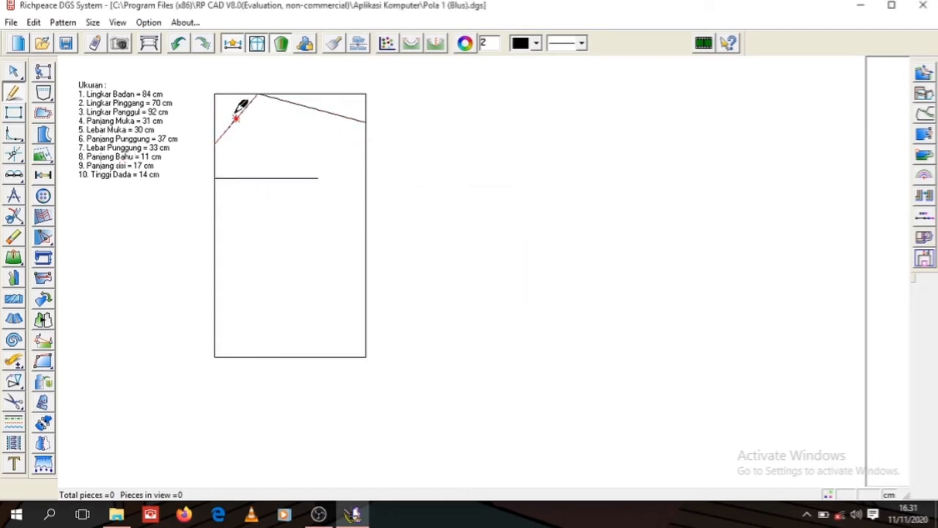
Step: Bend the diagonal neck line inward, down and to the right, to form a curved neckline
left_click(14, 72)
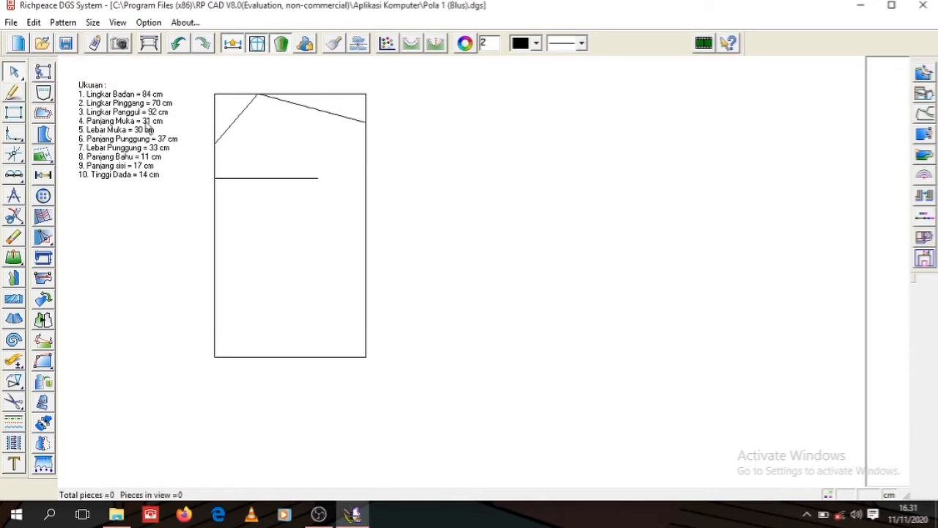
left_click(233, 129)
left_click_drag(230, 130, 237, 143)
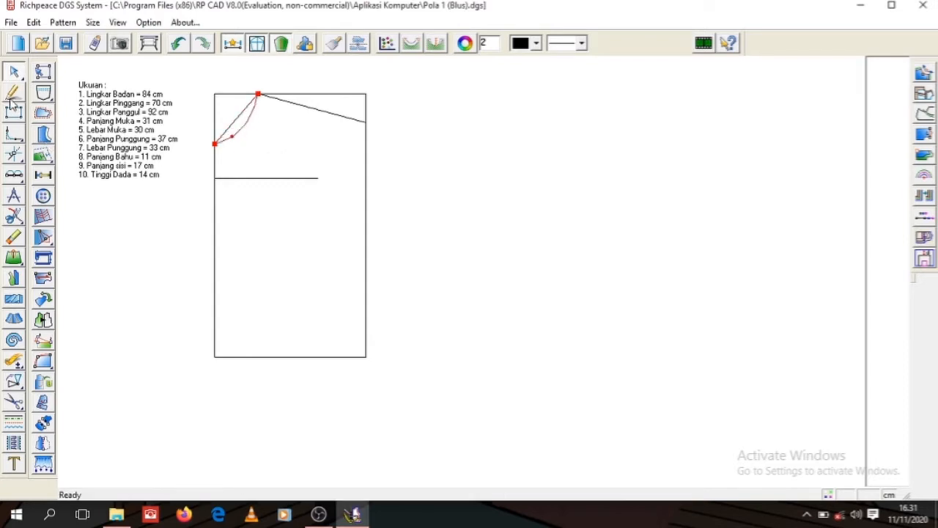
Step: Draw the armhole guide line from a point 11 cm along the shoulder line to the right end of the 15 cm horizontal line
left_click(13, 92)
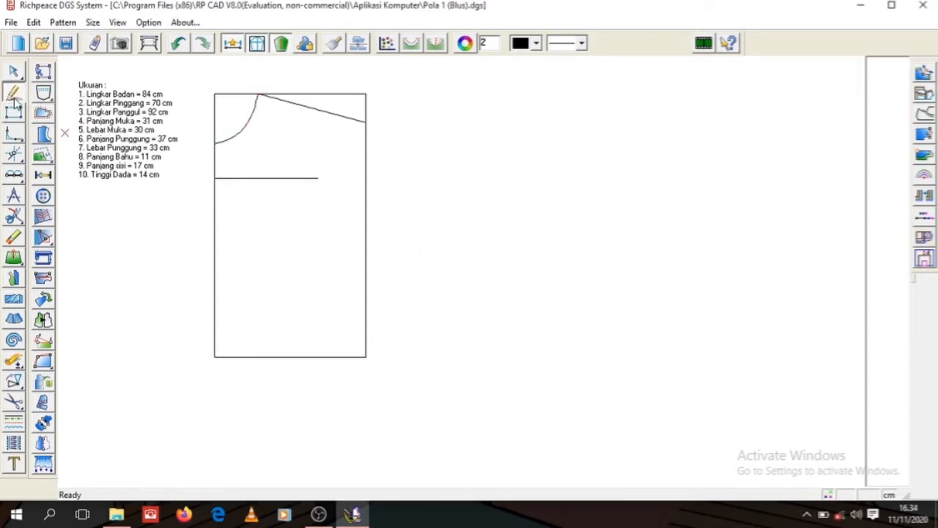
left_click(258, 94)
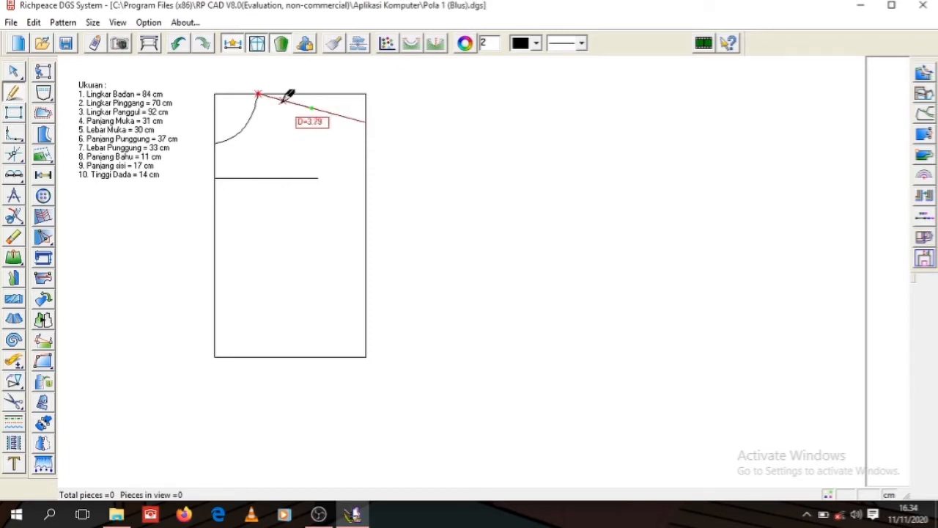
left_click(272, 95)
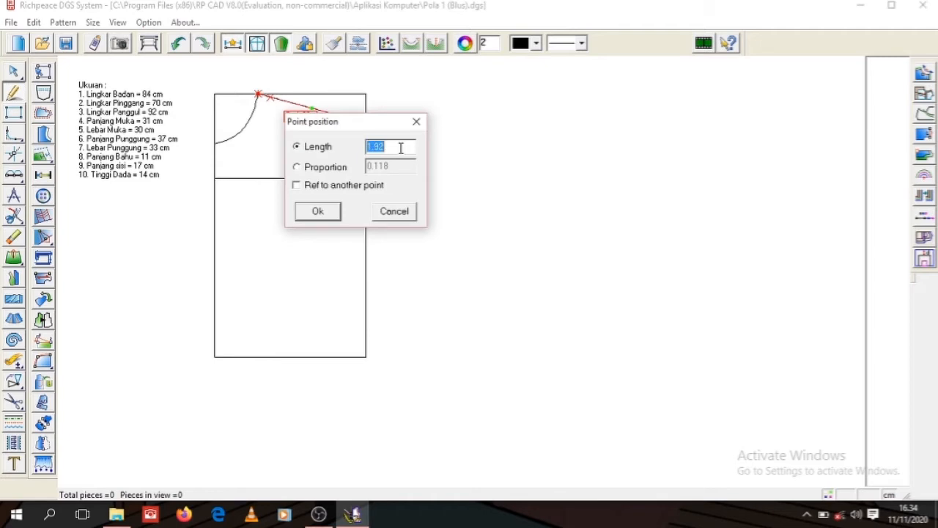
key("BackSpace")
type("11")
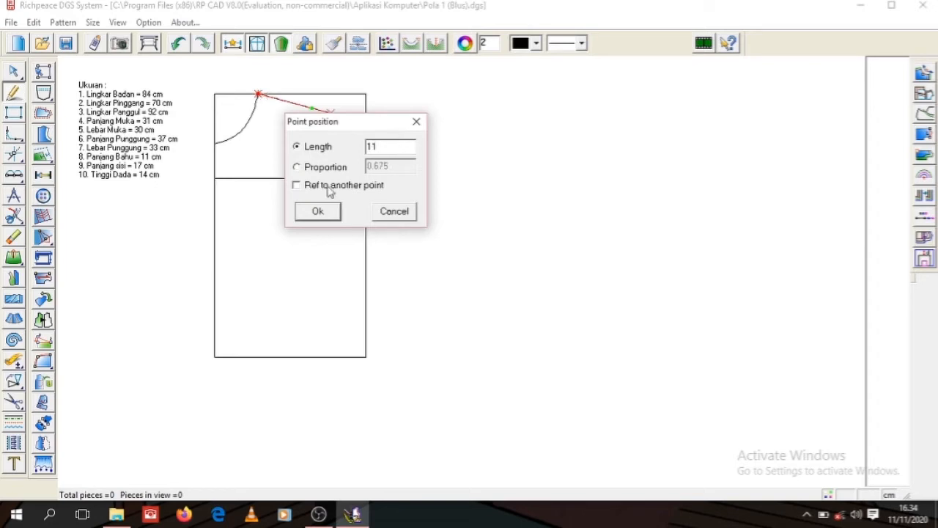
left_click(323, 211)
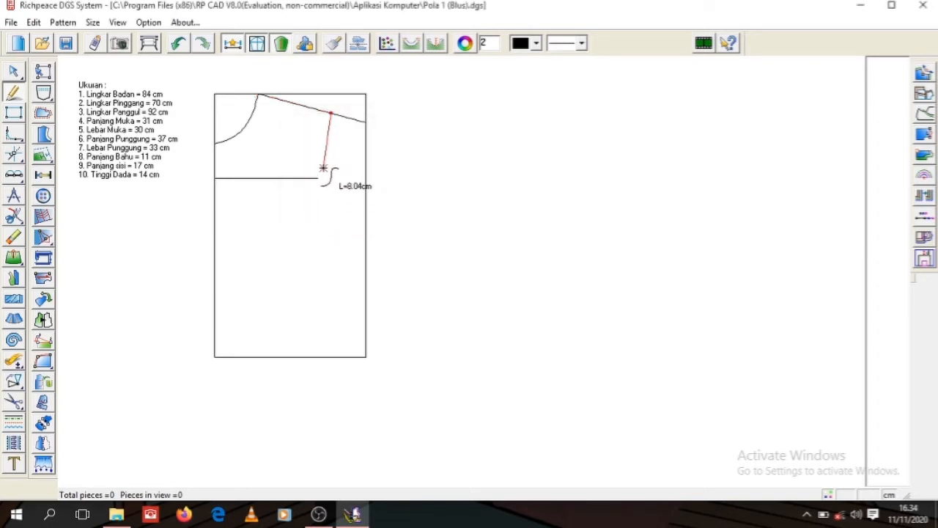
left_click(318, 178)
right_click(318, 178)
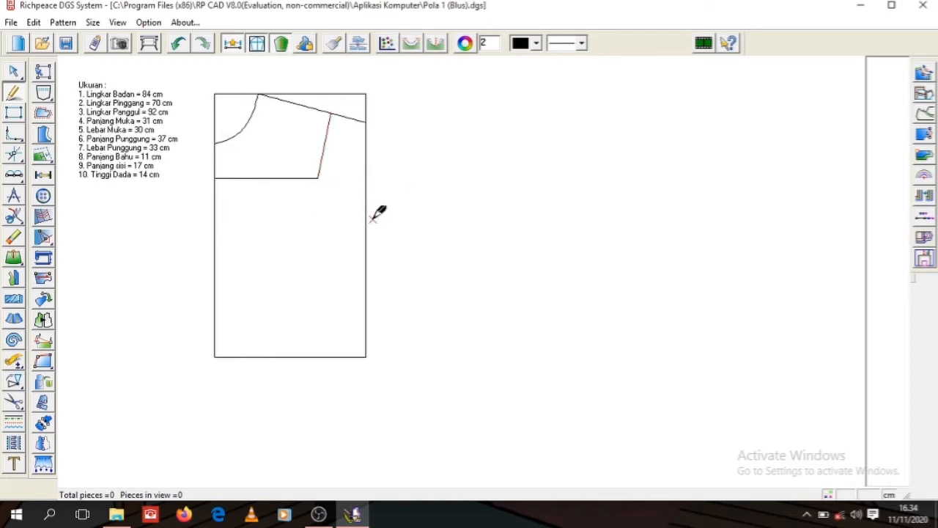
Step: Measure the shoulder segment between the neckline and the armhole guide line
left_click(14, 360)
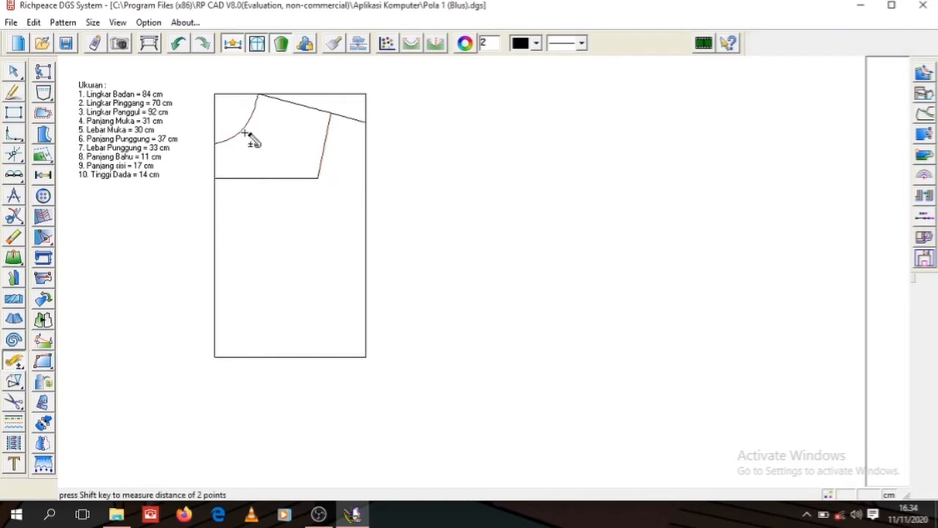
left_click(308, 110)
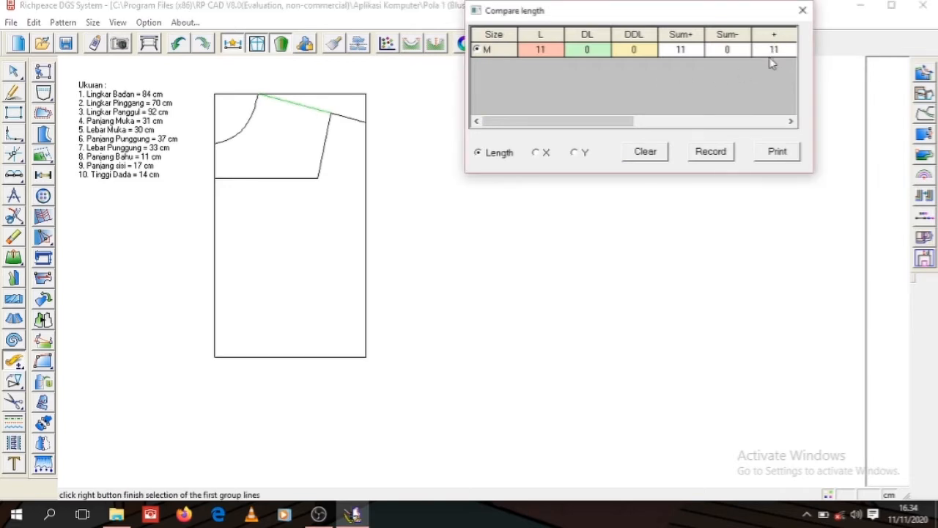
left_click(803, 11)
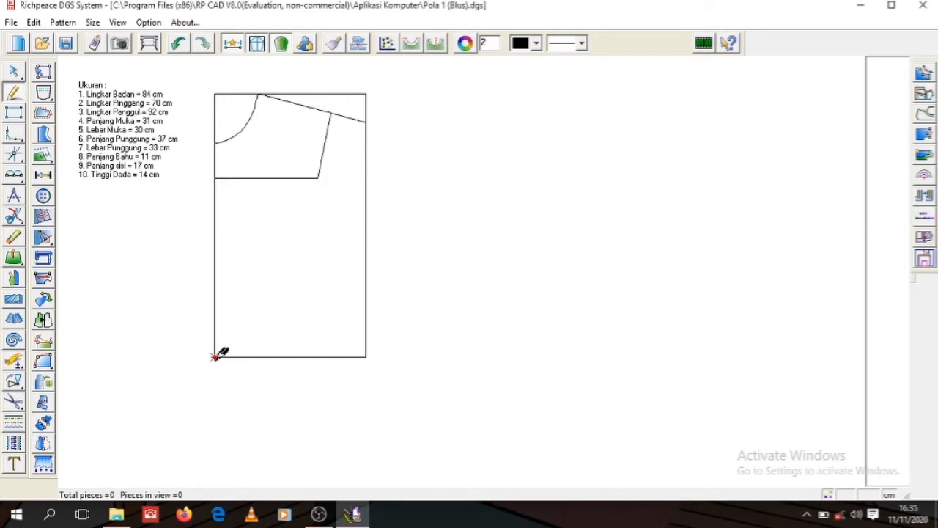
Step: Draw a slanted line from a point 8 cm along the bottom edge to the midpoint of the shoulder segment
left_click(214, 357)
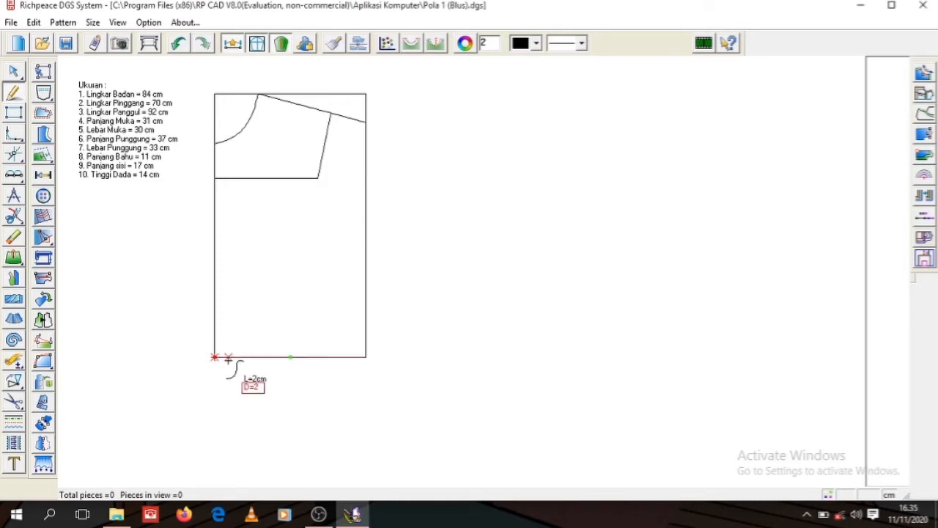
left_click(271, 357)
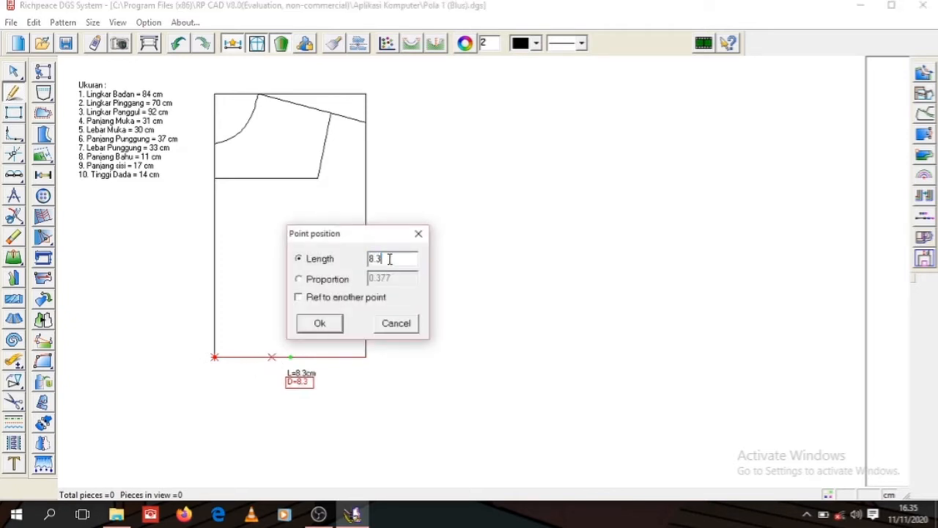
key("BackSpace")
key("BackSpace")
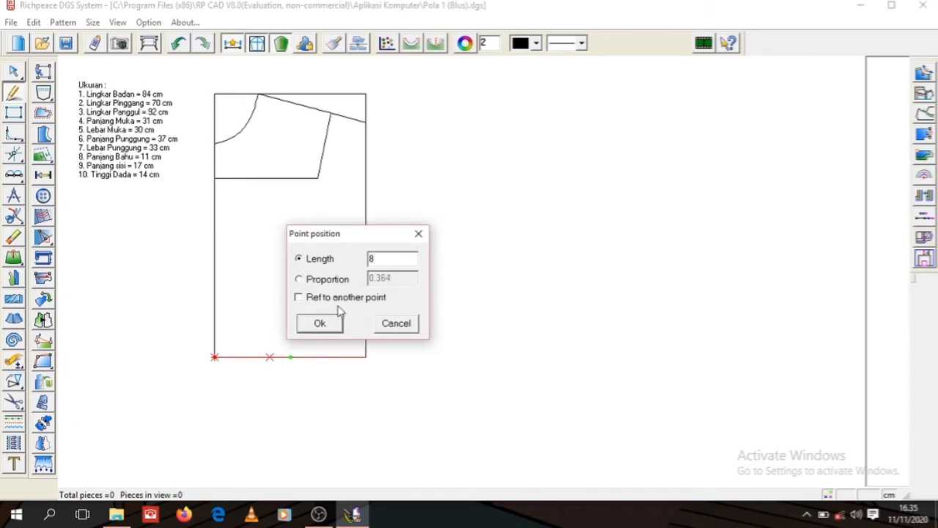
left_click(319, 323)
right_click(269, 357)
left_click(270, 357)
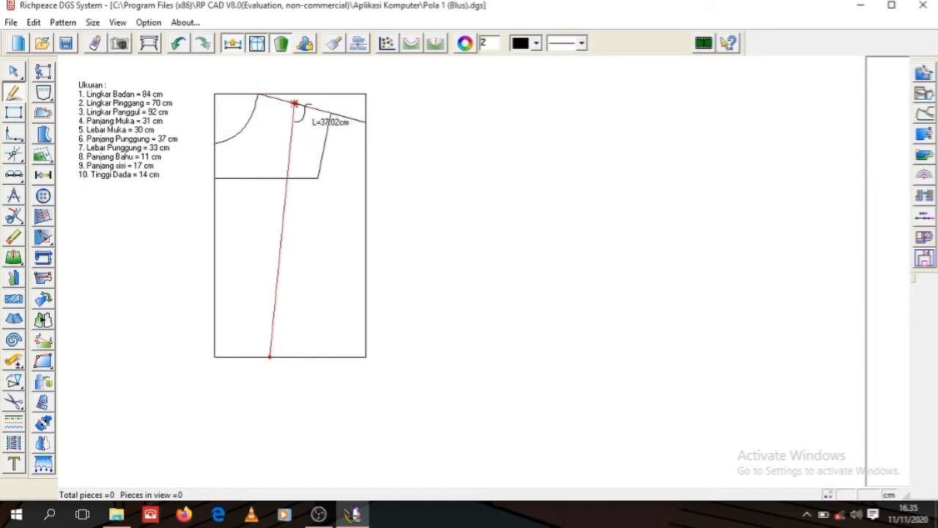
left_click(294, 103)
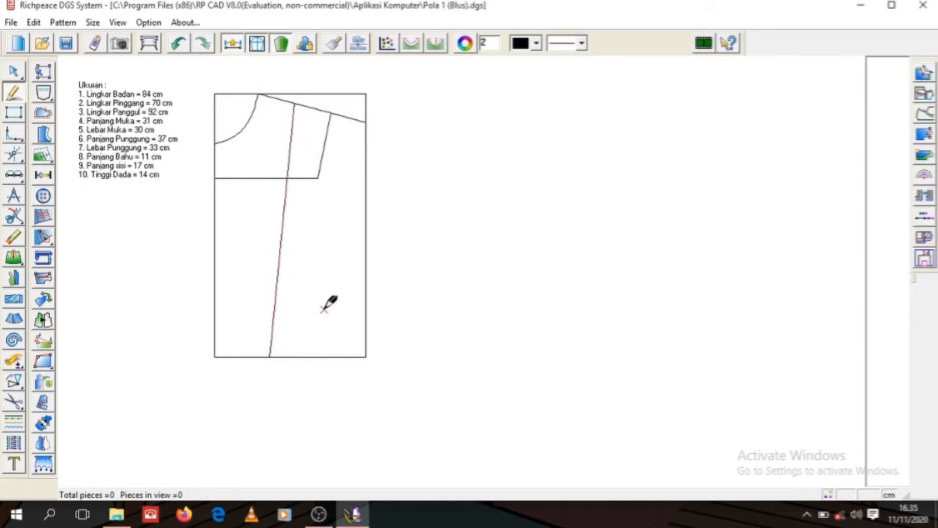
Step: Draw the second dart leg from the bottom edge to a point 14 cm up the slanted line
right_click(283, 323)
left_click(277, 286)
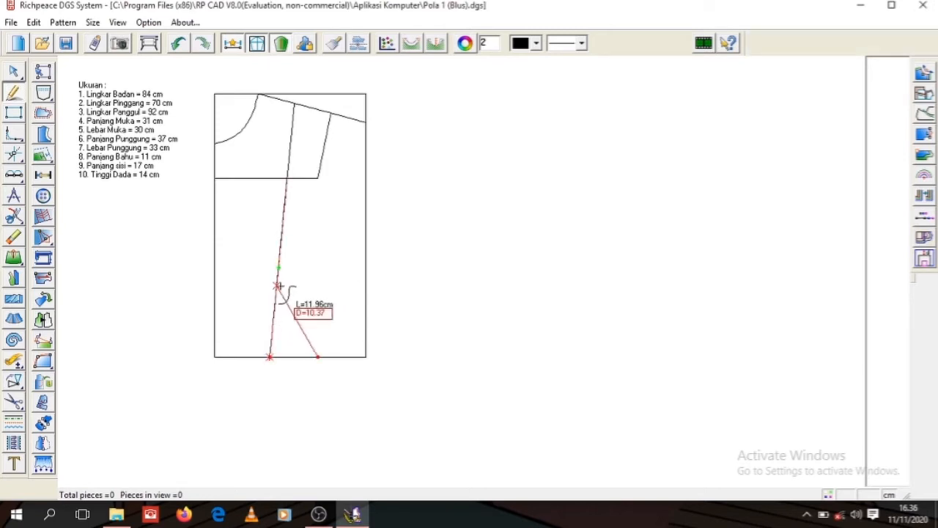
right_click(278, 286)
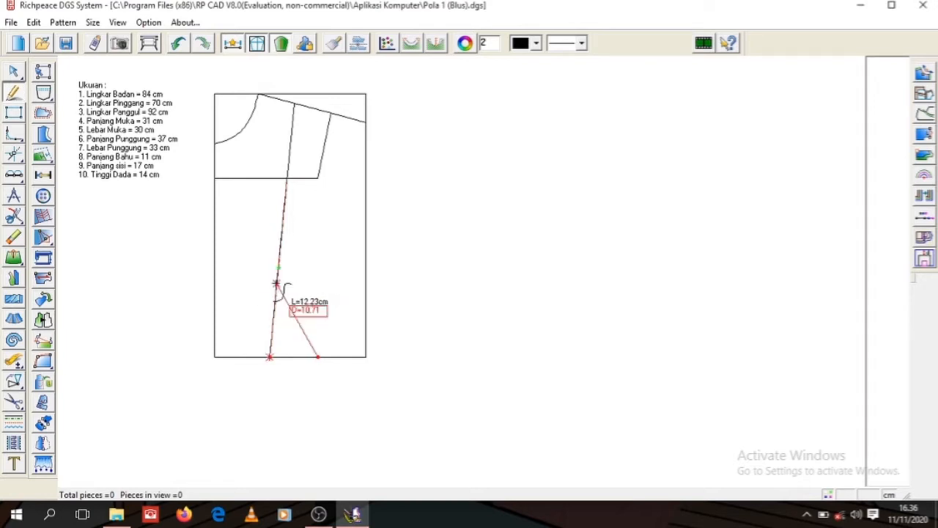
left_click(278, 290)
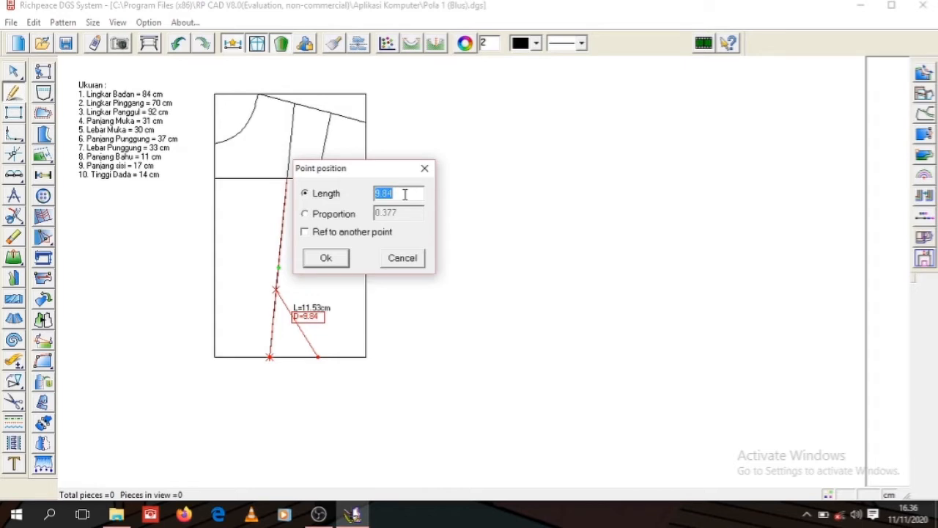
type("14")
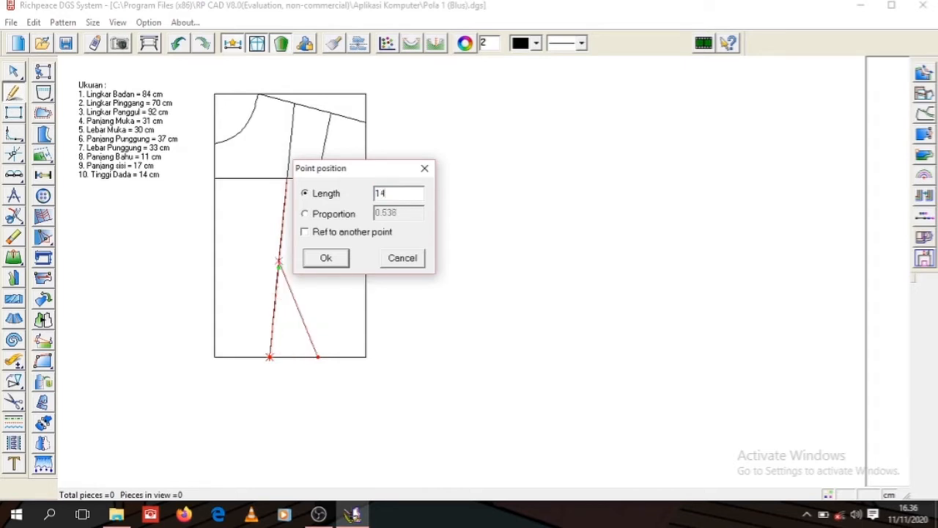
left_click(326, 266)
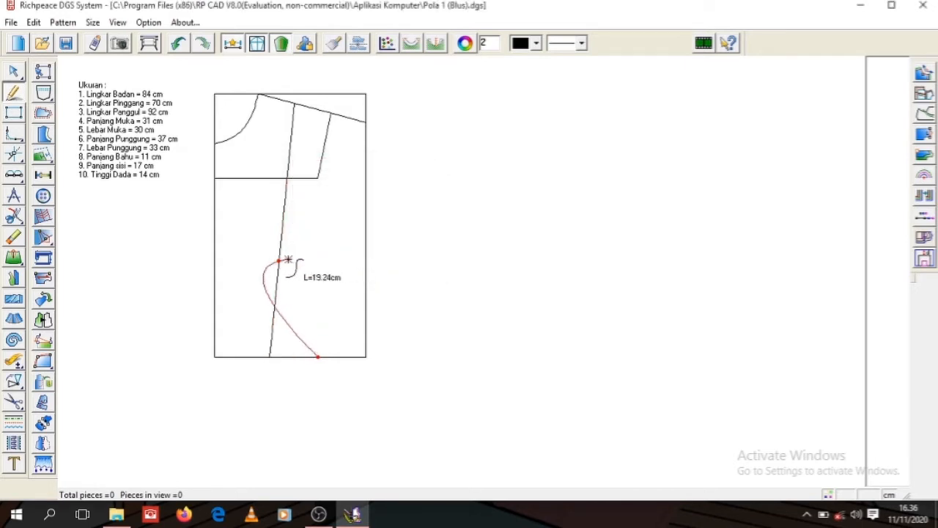
right_click(278, 260)
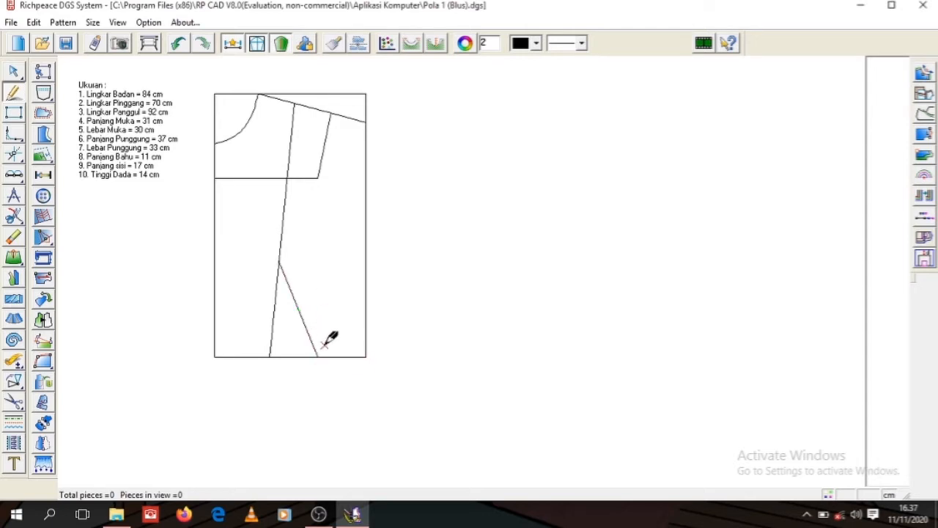
Step: Draw a 9.7 cm line perpendicular to the second dart leg, extending outward from its lower end
right_click(305, 279)
left_click(342, 315)
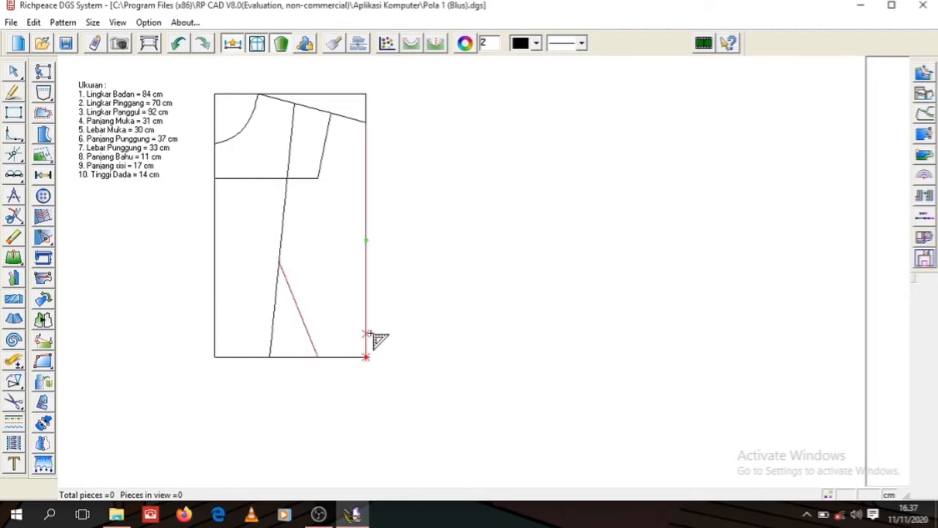
left_click(319, 357)
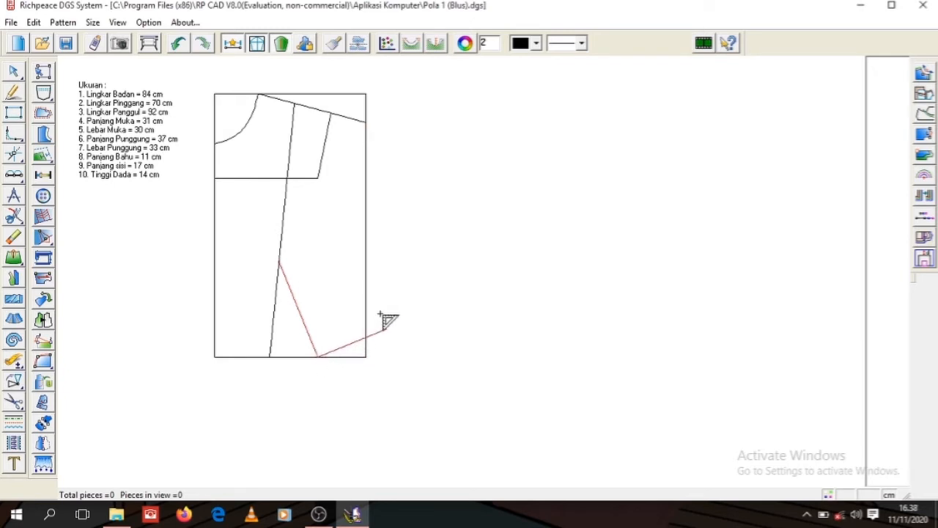
left_click(382, 331)
left_click(477, 255)
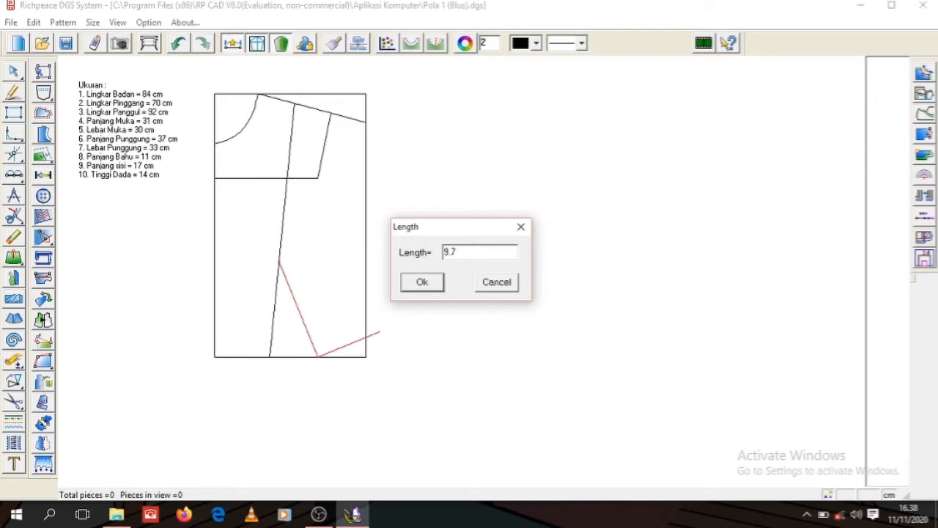
left_click(427, 281)
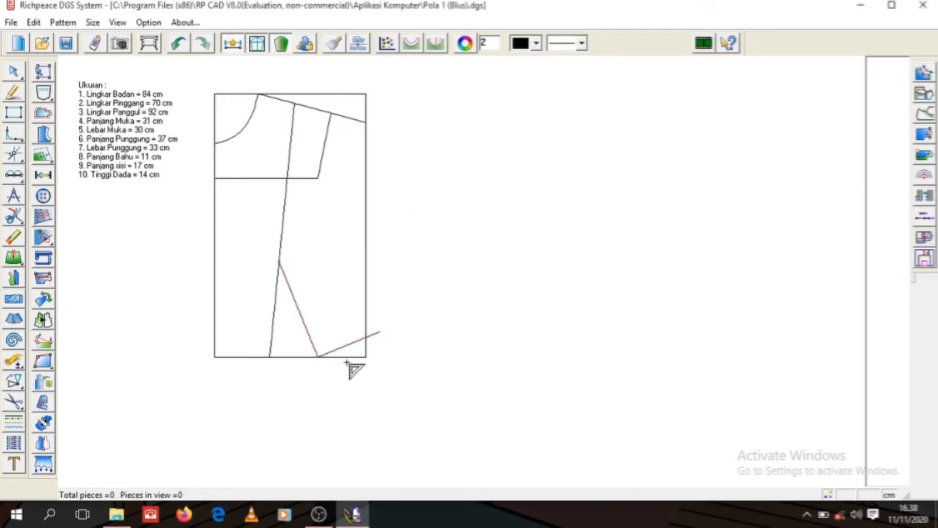
Step: Draw a 17 cm side seam from the outer end of the slanted waist line up to the draft's outer vertical edge with the compasses
left_click(13, 197)
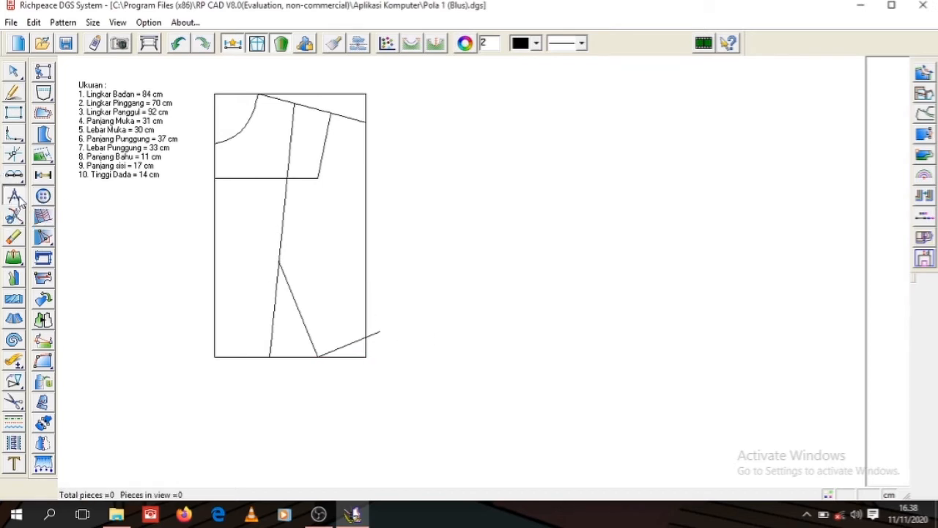
left_click(379, 332)
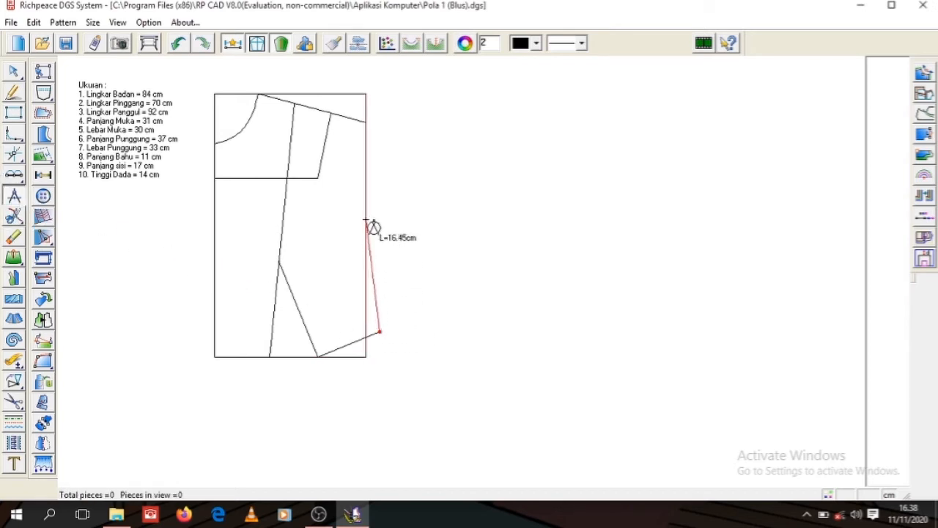
left_click(367, 222)
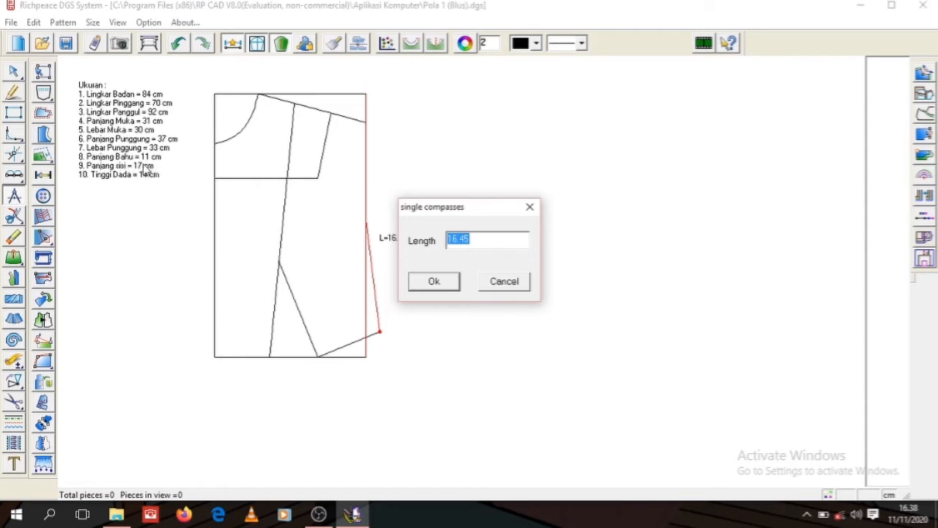
left_click(489, 243)
key("BackSpace")
key("BackSpace")
key("BackSpace")
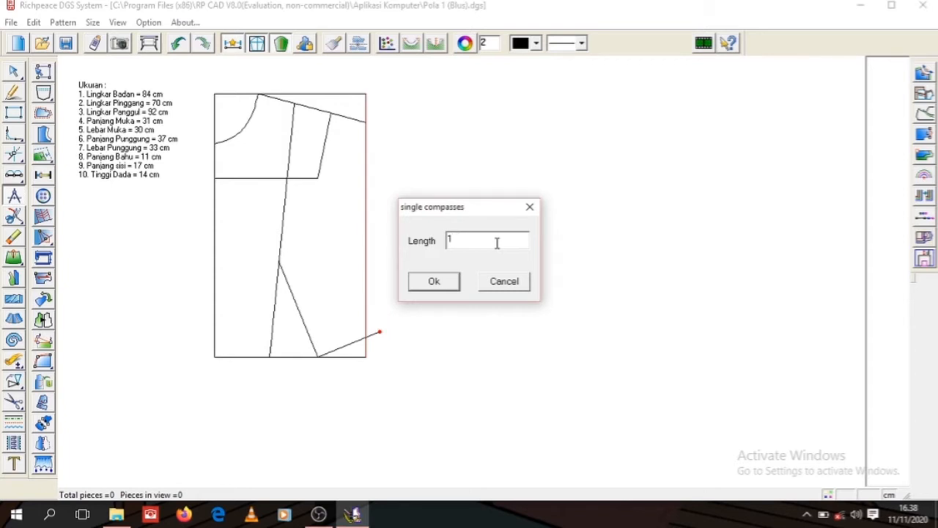
type("7")
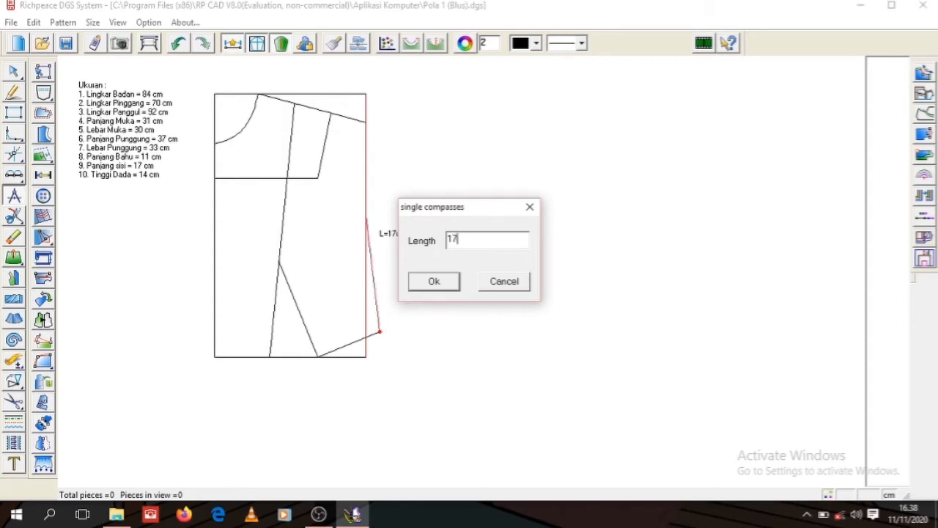
left_click(433, 282)
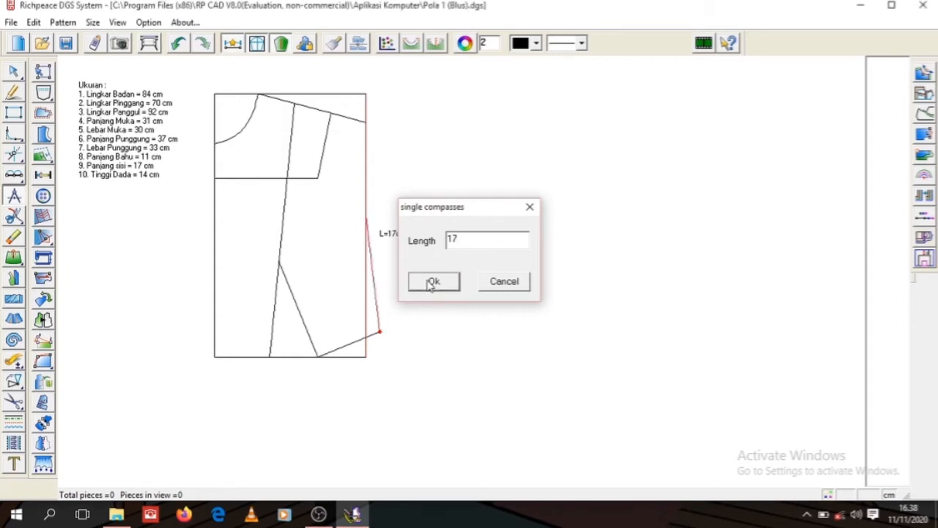
Step: Draw a straight line from the upper end of the side seam to the outer end of the chest width line
left_click(13, 93)
left_click(366, 216)
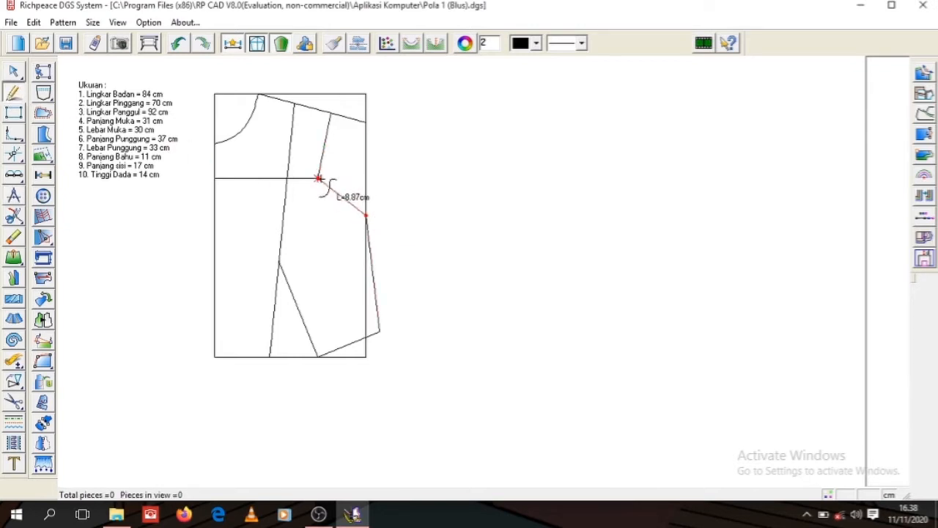
left_click(318, 179)
right_click(320, 181)
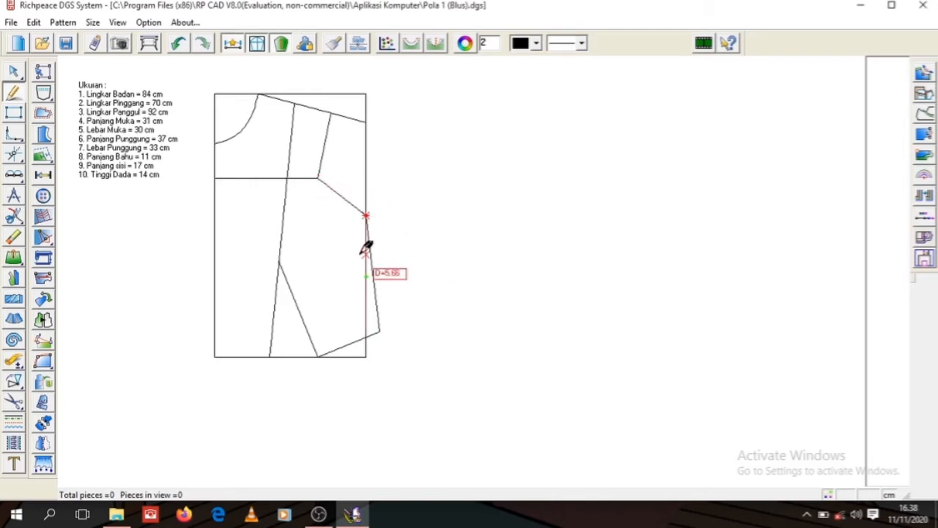
Step: Bend the line between the side seam and the chest width line inward into the lower armhole curve
left_click(14, 72)
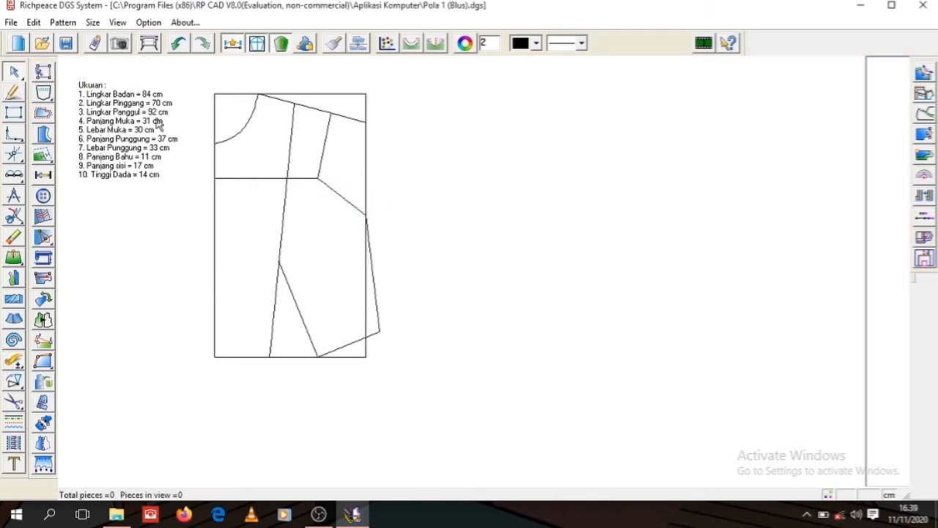
left_click(339, 198)
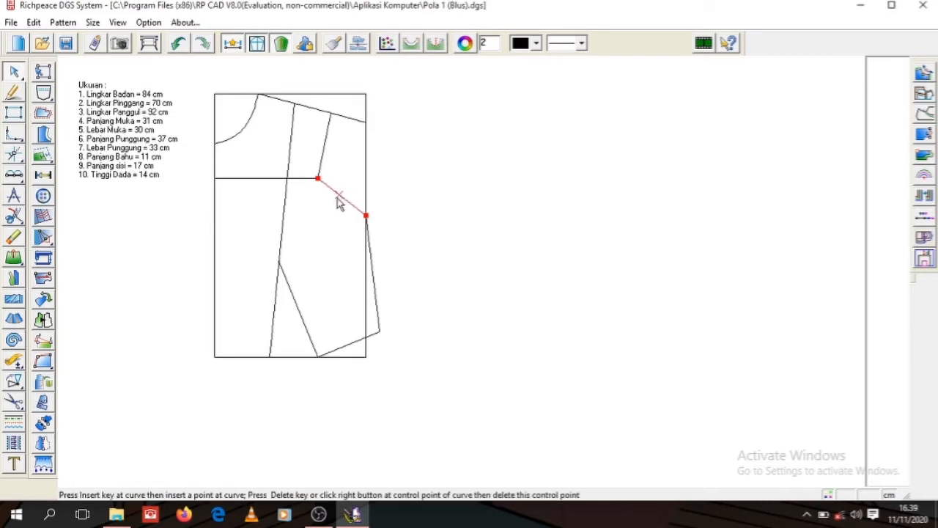
left_click_drag(339, 199, 331, 212)
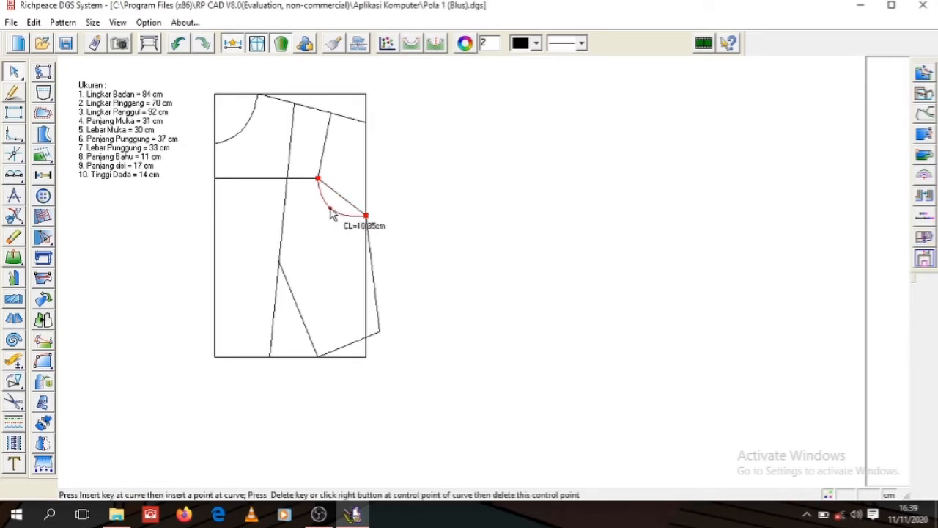
left_click_drag(330, 211, 324, 210)
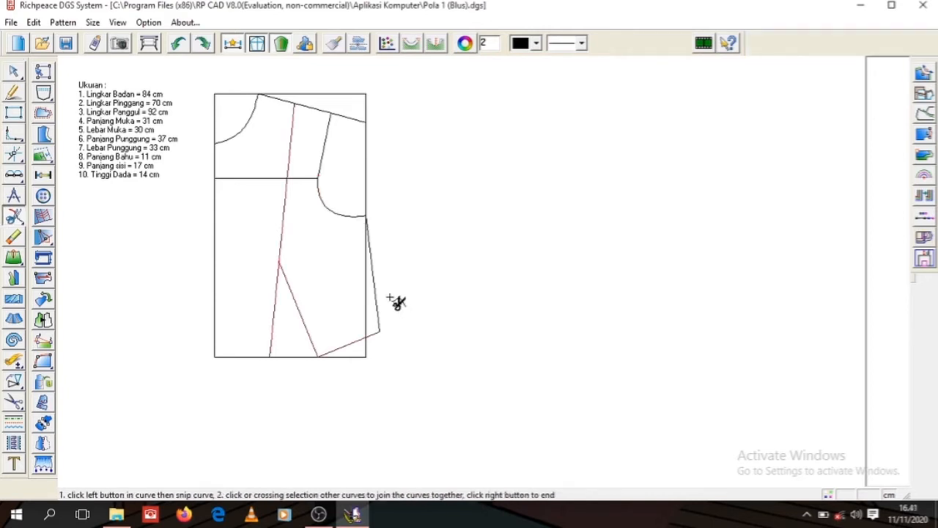
left_click(373, 297)
left_click(325, 143)
left_click(215, 196)
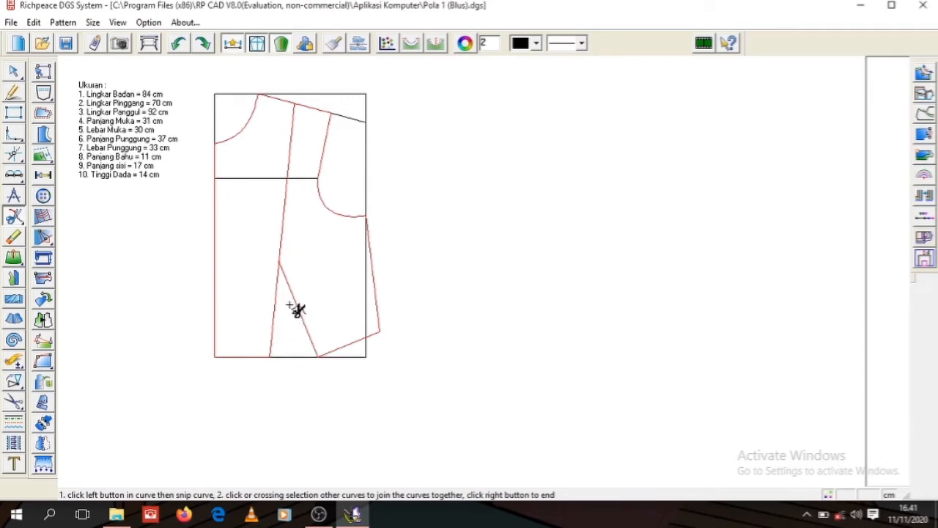
Step: Cut the front piece out along its neckline, shoulder, armhole, side seam, waist, dart and centre front lines, and place it beside the draft
left_click(14, 402)
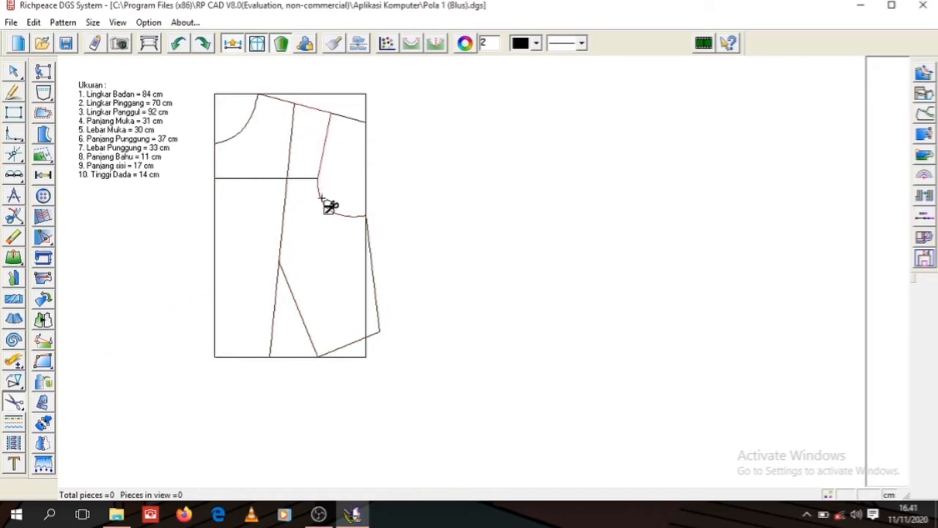
left_click(370, 253)
left_click(359, 340)
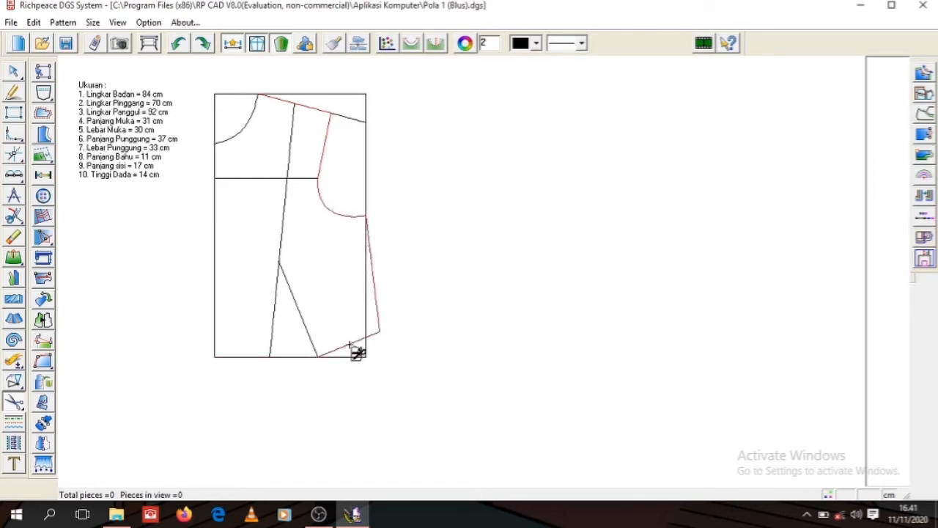
left_click(301, 316)
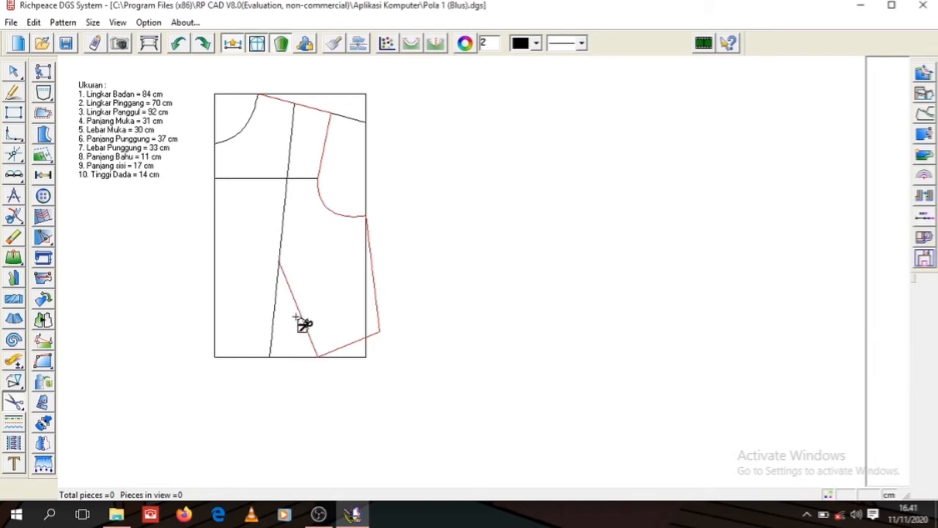
left_click(274, 311)
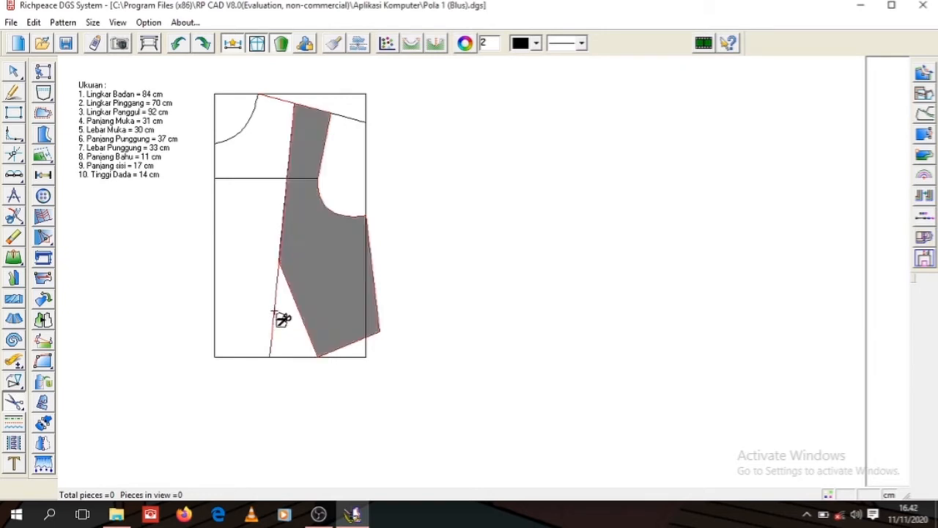
right_click(273, 311)
left_click(273, 308)
left_click(226, 357)
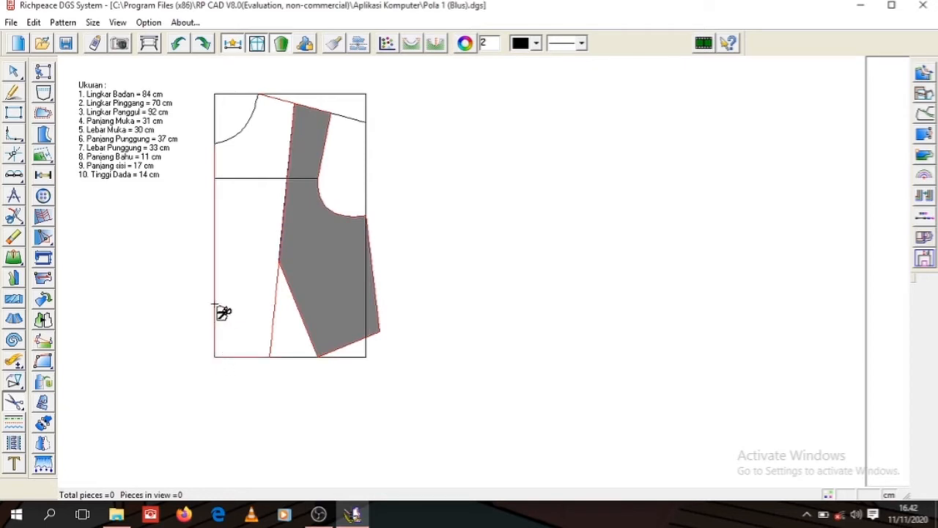
left_click(233, 146)
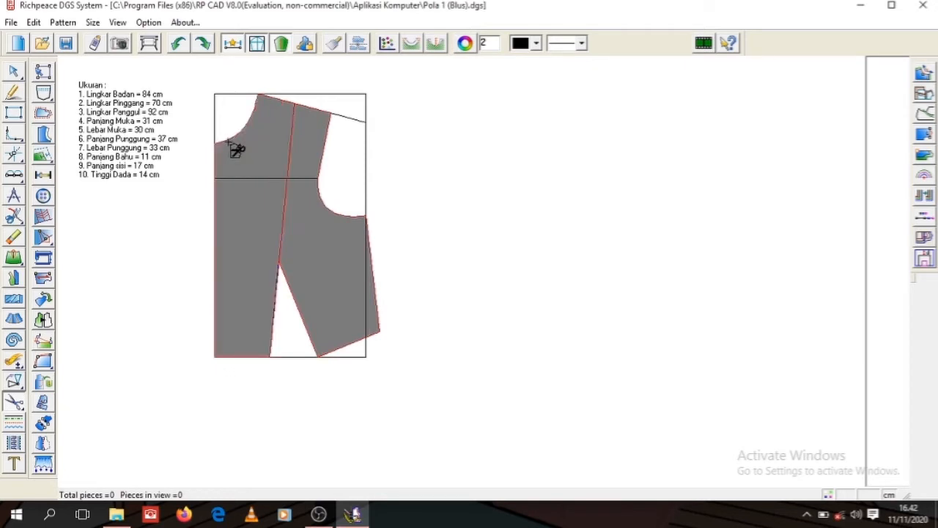
left_click(369, 321)
right_click(316, 400)
right_click(417, 225)
left_click(471, 247)
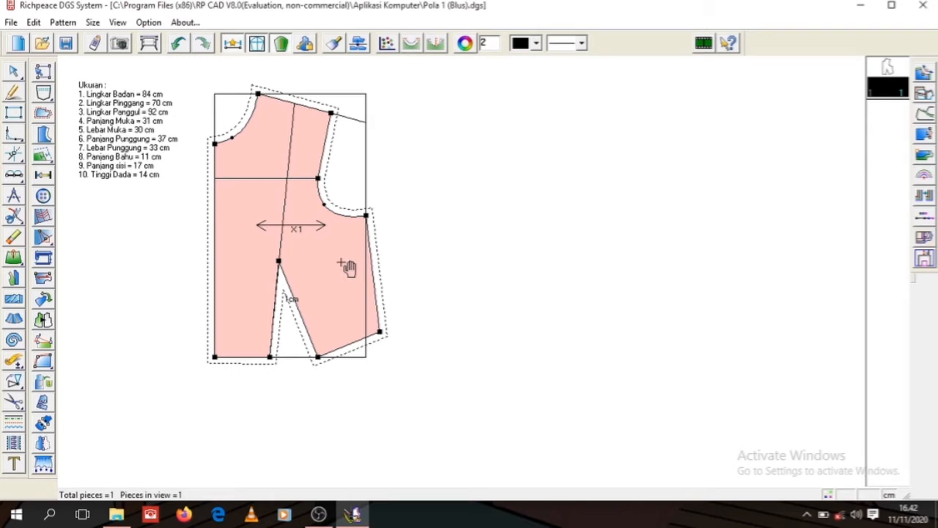
left_click_drag(341, 266, 536, 262)
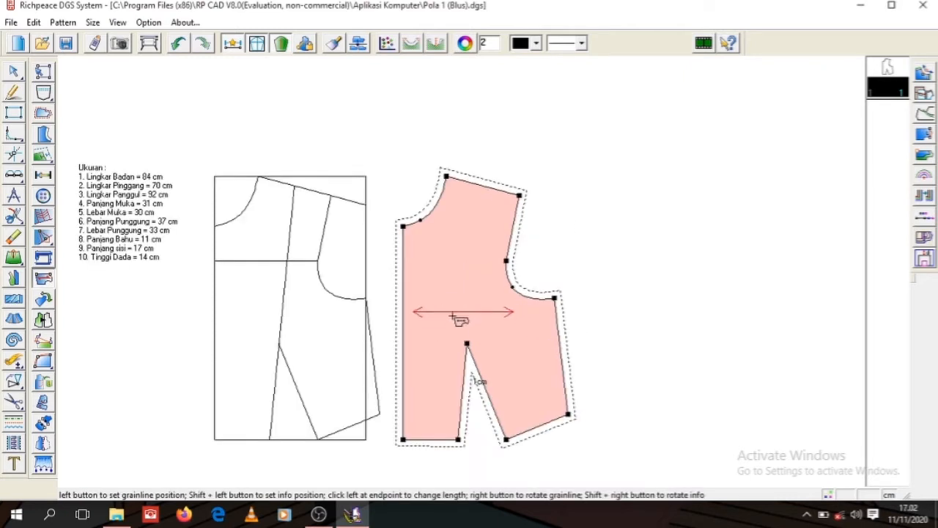
Step: Rotate the front piece's grainline to vertical and place it just inside the centre front edge
right_click(465, 322)
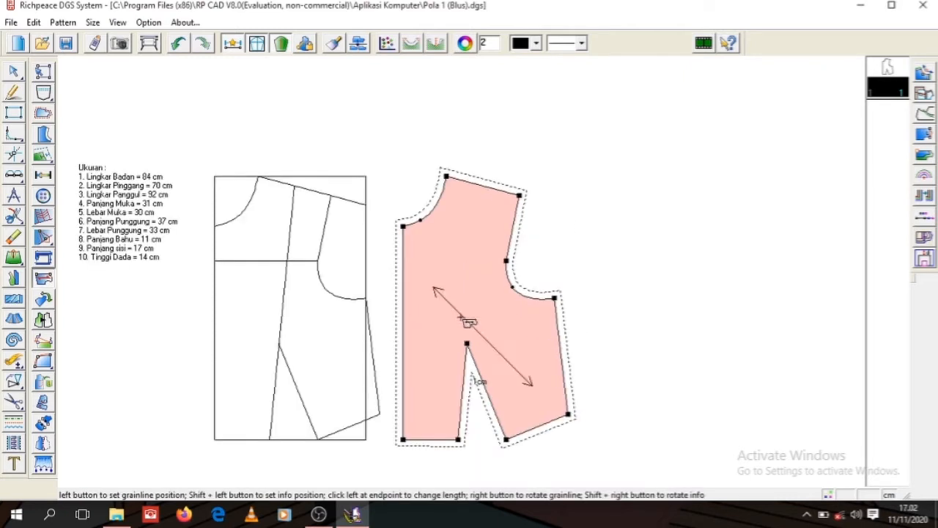
right_click(455, 313)
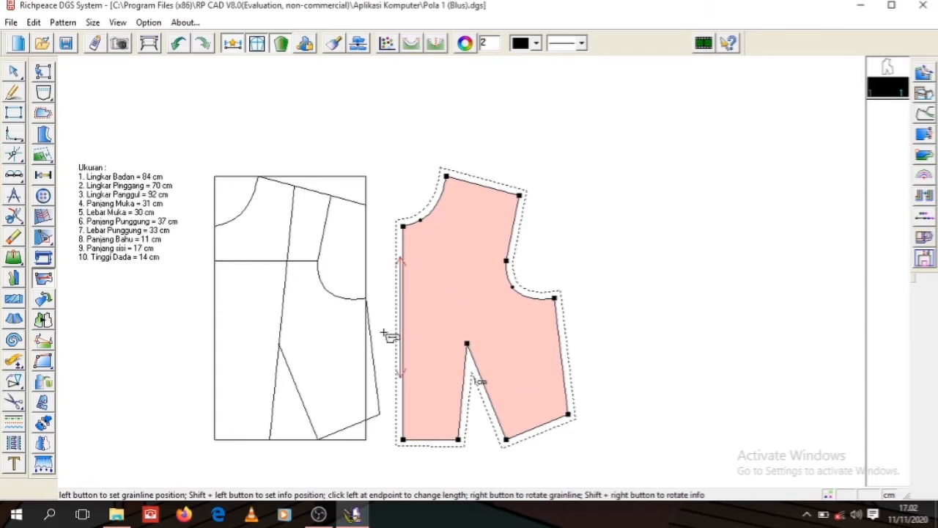
left_click(416, 330)
Step: Lengthen the grainline at both ends so it runs from just above the waist to just below the neckline
left_click_drag(427, 378, 431, 433)
left_click(424, 429)
left_click(418, 251)
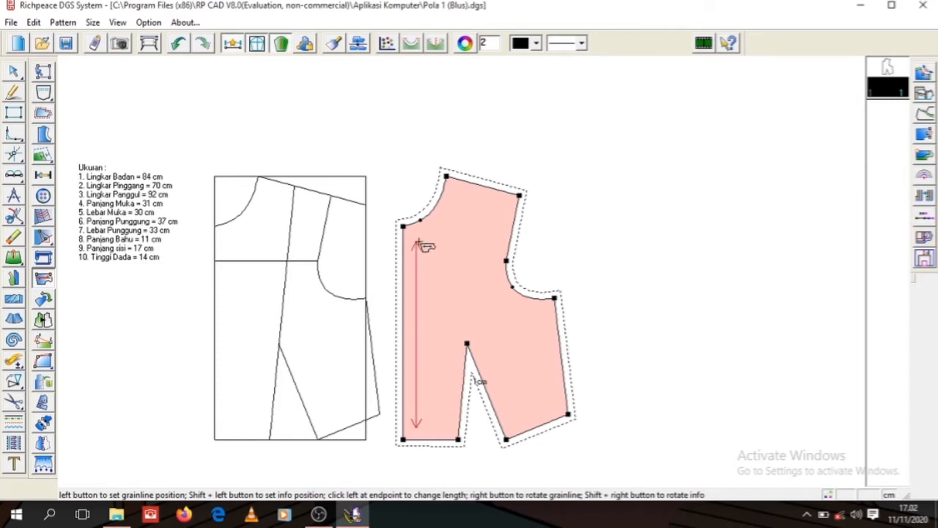
scroll(511, 228, "down", 2)
scroll(518, 232, "down", 1)
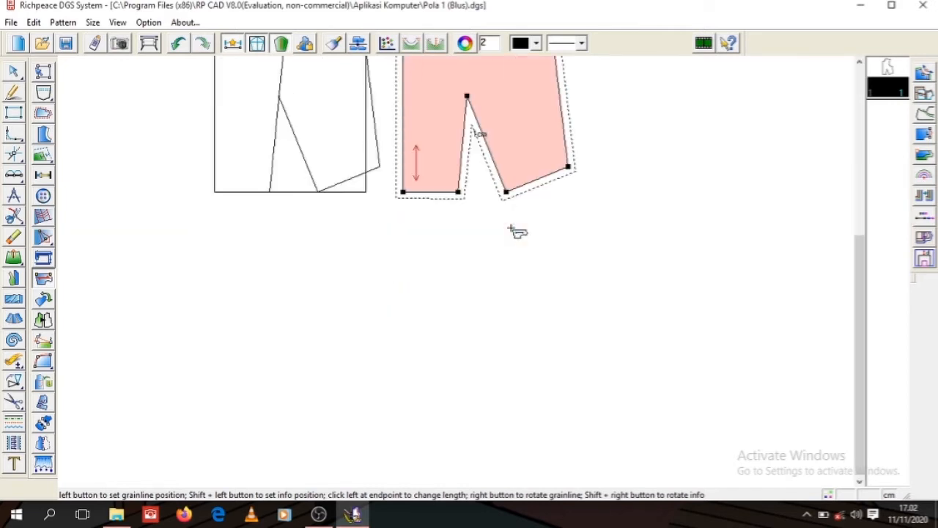
scroll(517, 231, "up", 6)
scroll(517, 231, "down", 4)
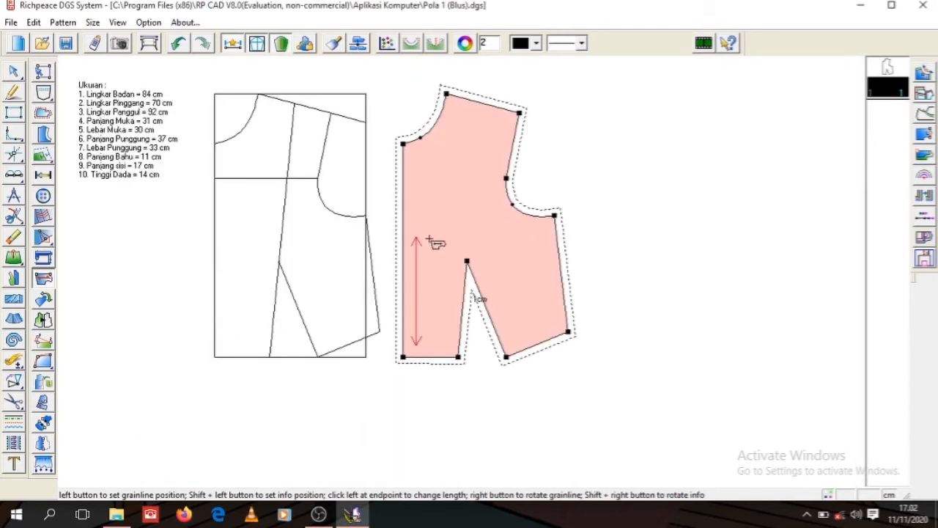
left_click(415, 157)
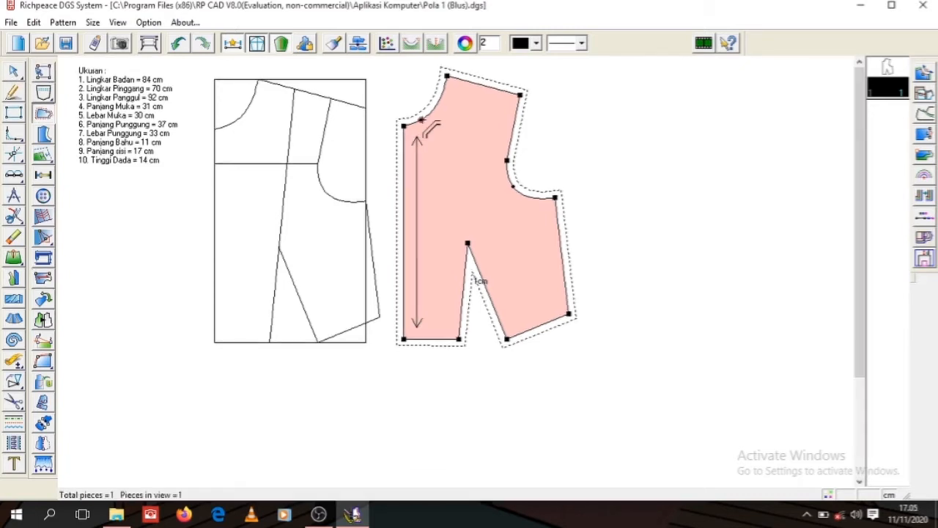
Step: Set the seam allowance of only the selected front piece to 0
left_click(420, 119)
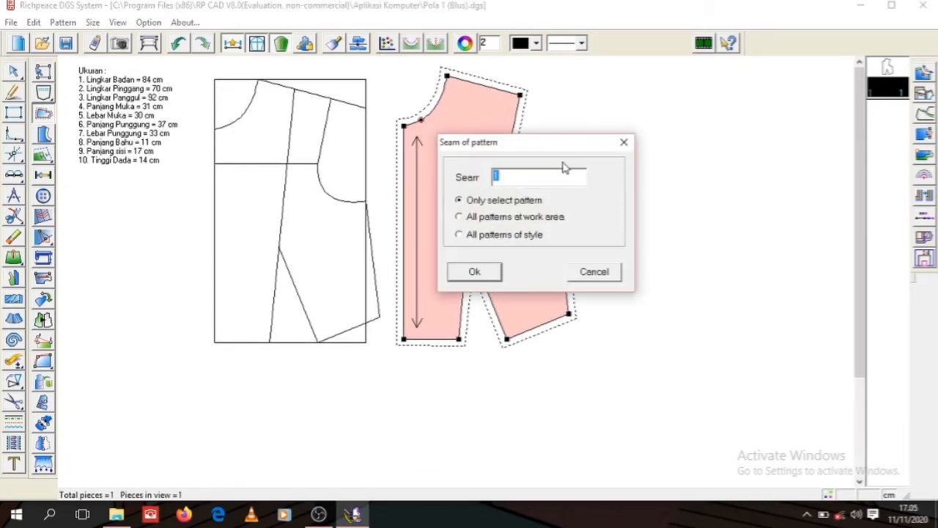
key("BackSpace")
type("0")
key("Return")
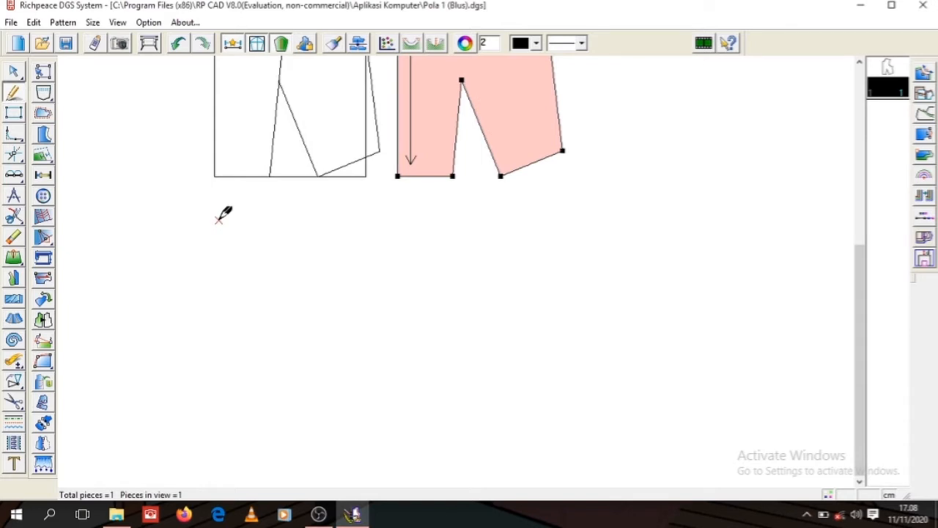
Step: Draw a 20 cm horizontal line below the front draft, starting in line with its centre front edge
left_click(216, 221)
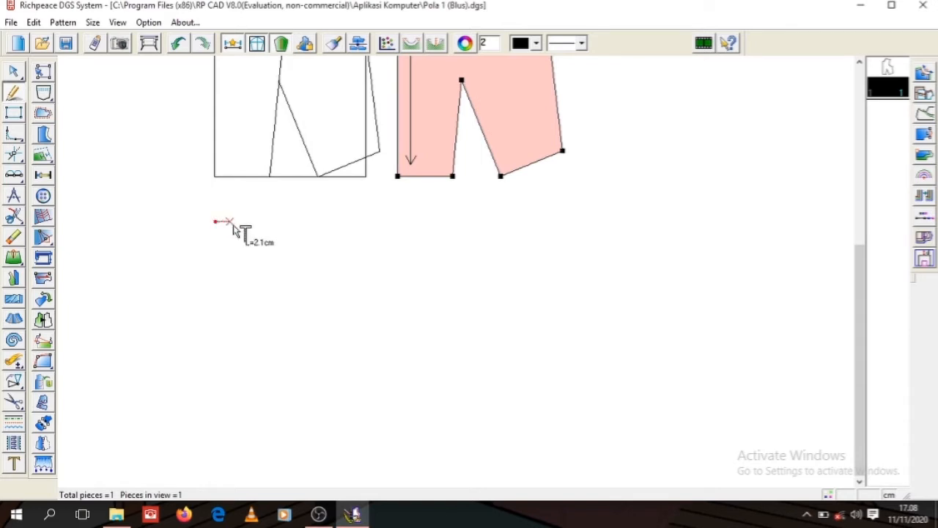
left_click(365, 233)
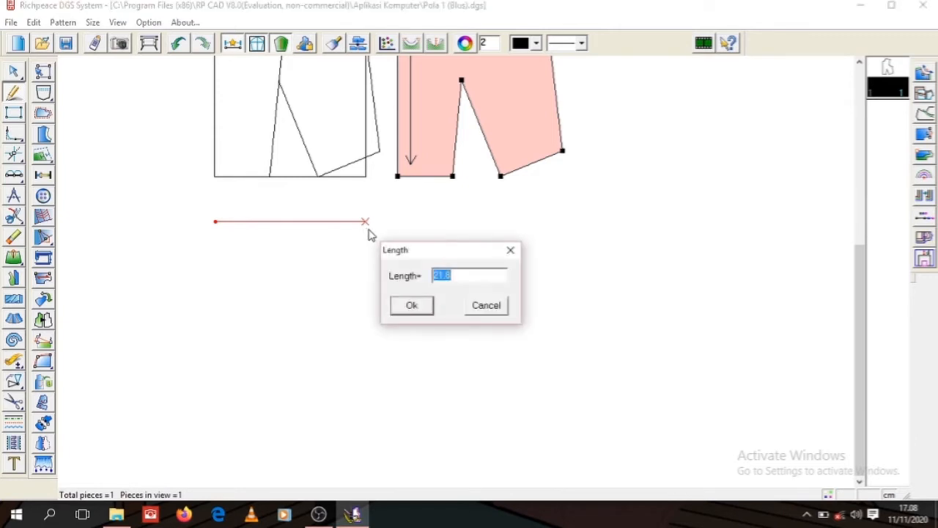
type("20")
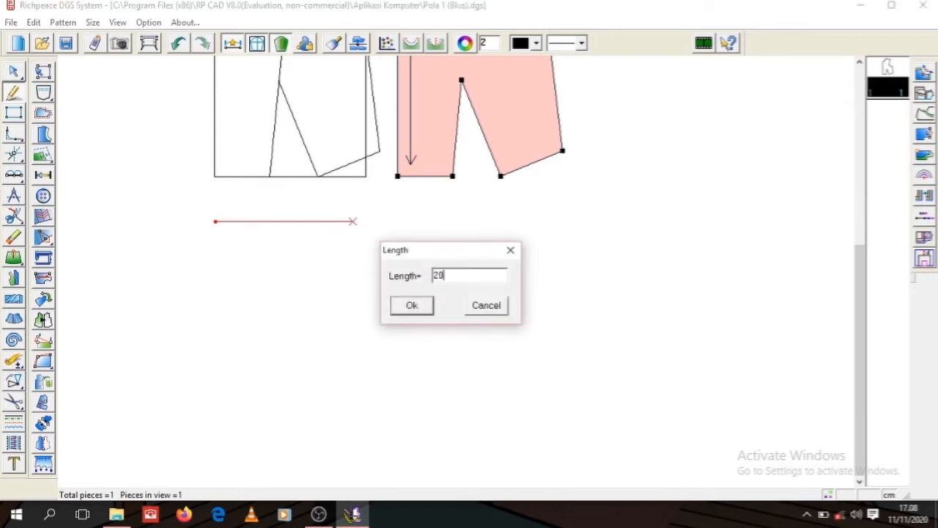
left_click(412, 304)
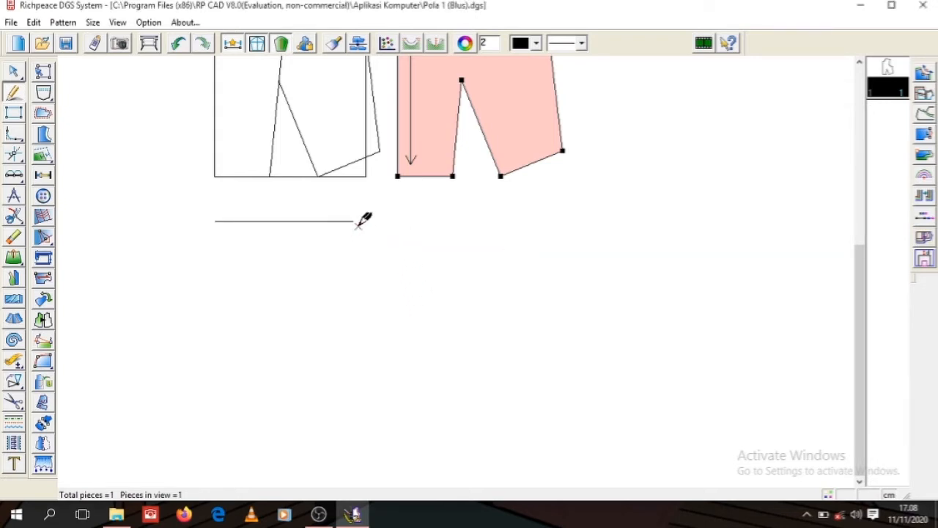
Step: Draw the centre back down from the 20 cm line's free end as a 1 cm vertical segment followed by a 37 cm one
left_click(353, 221)
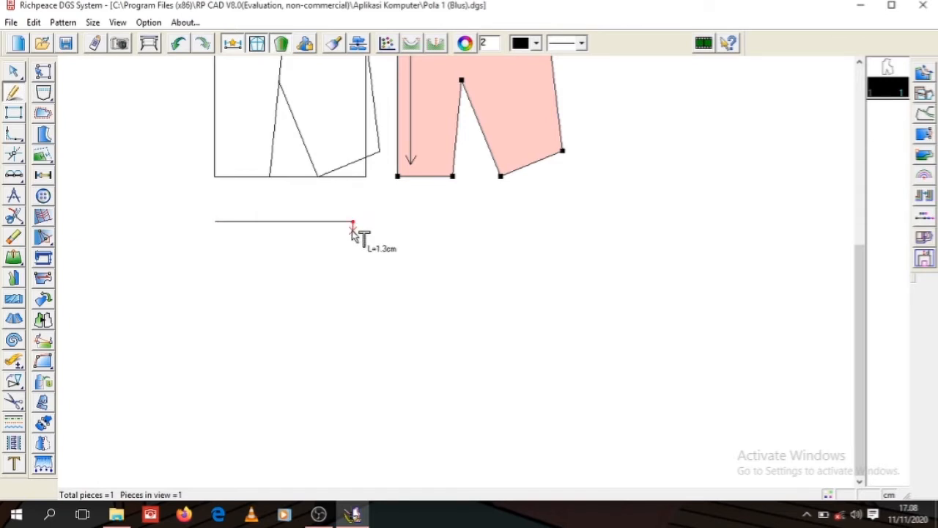
left_click(353, 233)
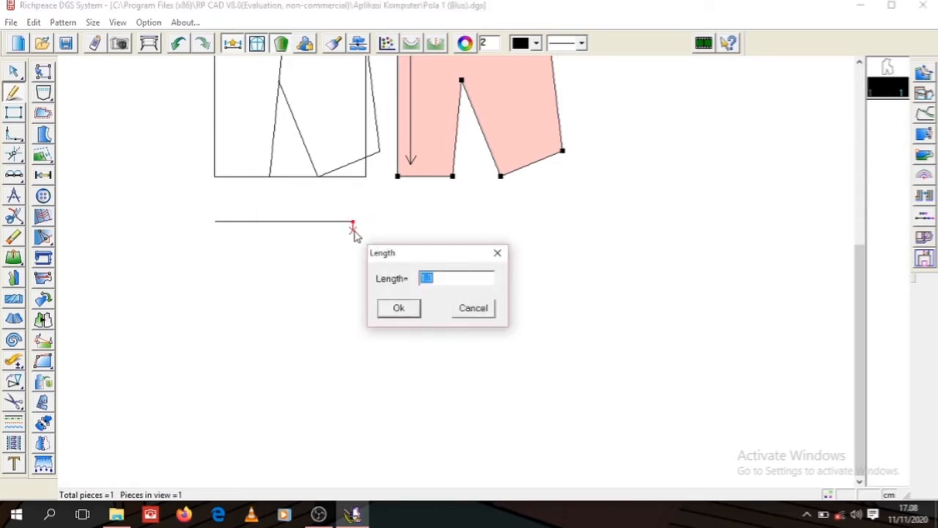
type("1")
key("Return")
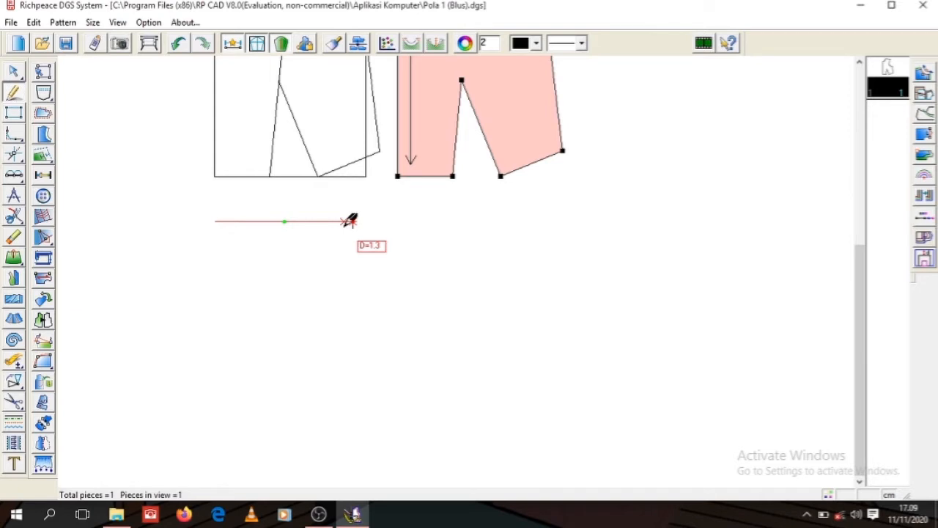
left_click(351, 221)
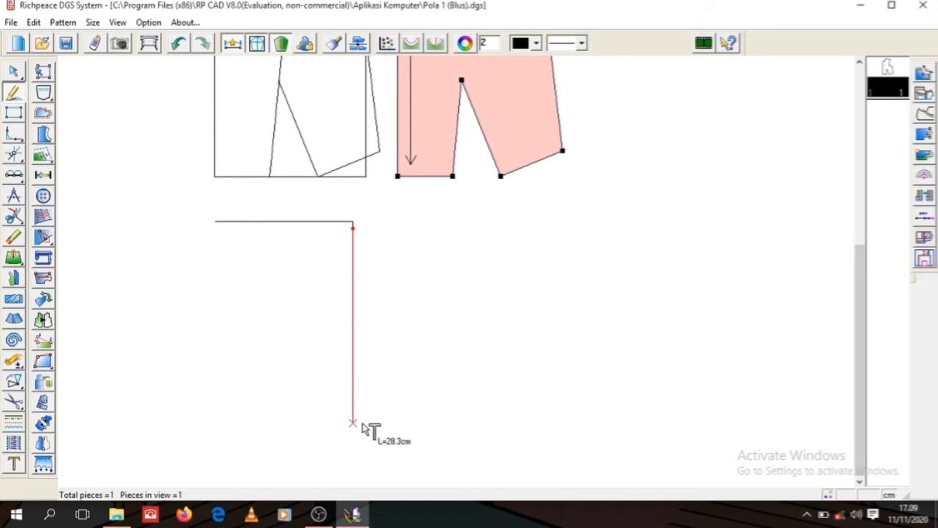
key("Return")
type("37")
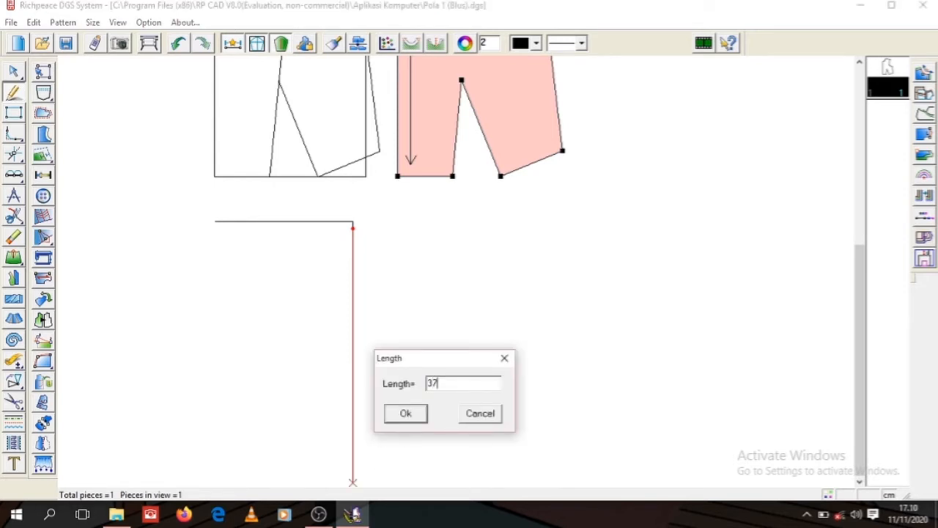
key("Return")
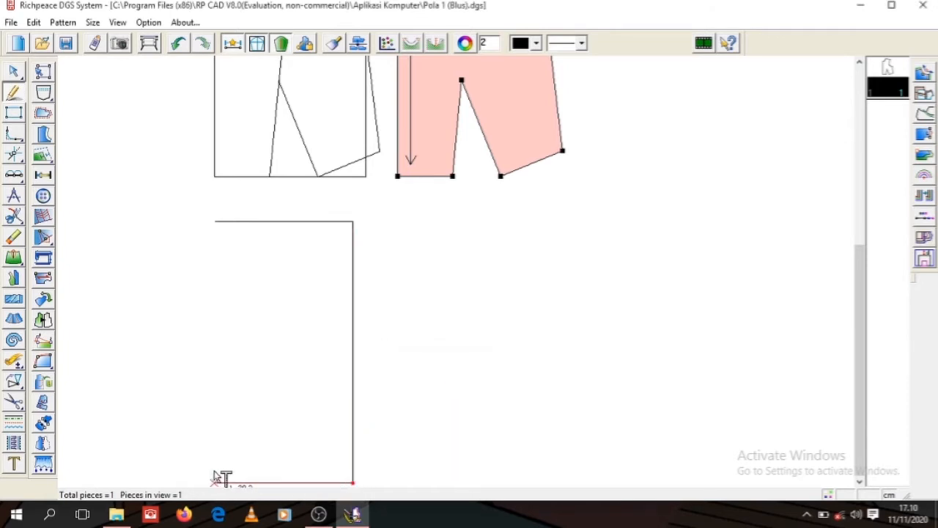
Step: Draw a 20 cm waist line from the centre back's lower end and close the back rectangle with a vertical side edge
left_click(192, 470)
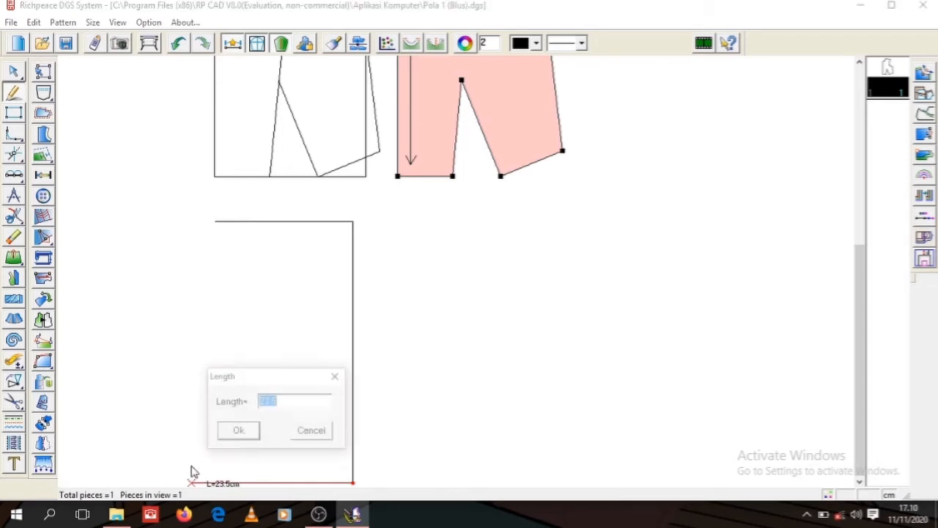
type("20")
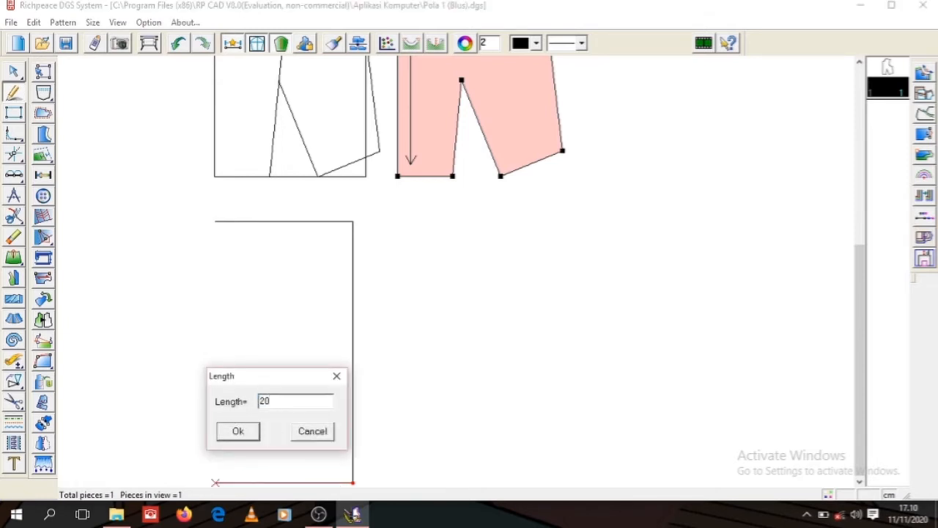
key("Return")
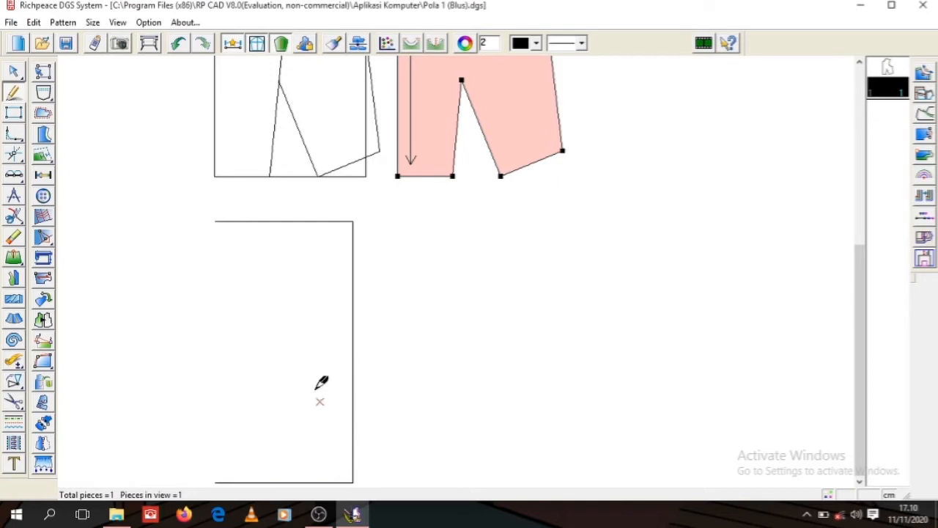
left_click(215, 221)
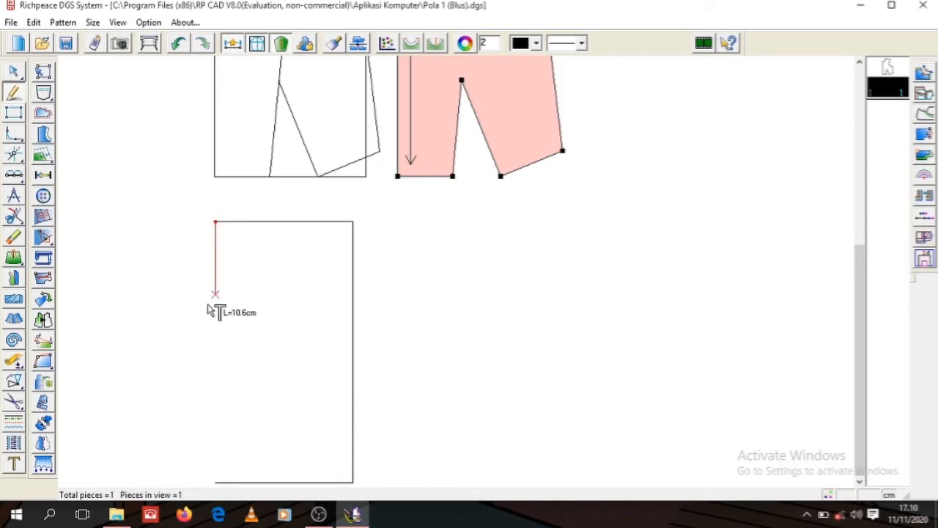
left_click(215, 484)
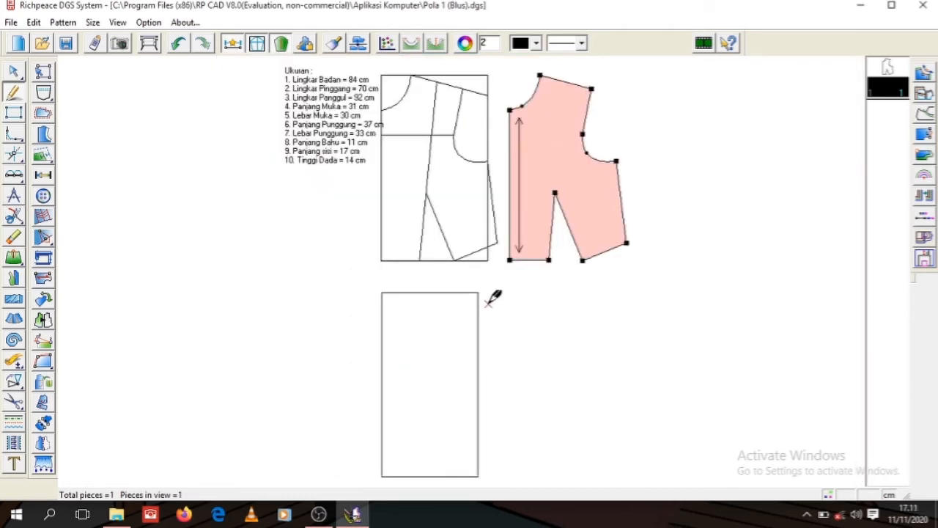
Step: Draw the curved back neckline from 6.25 cm along the upper edge to the point 1 cm down the centre back
left_click(478, 293)
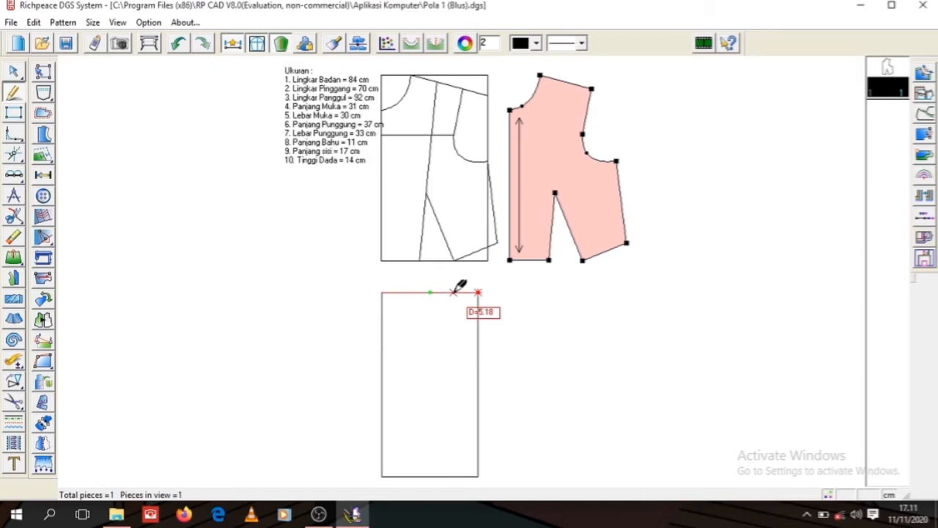
left_click(453, 291)
type("6.2")
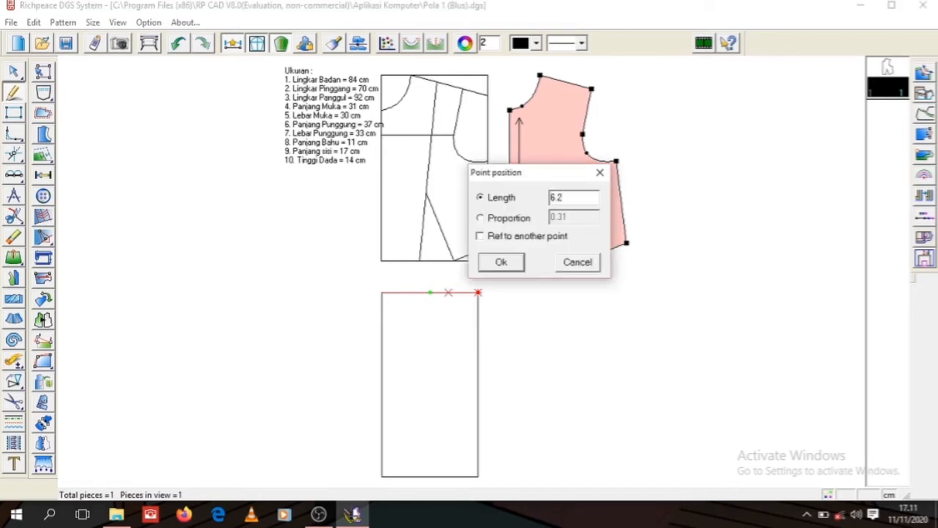
type("5")
key("Return")
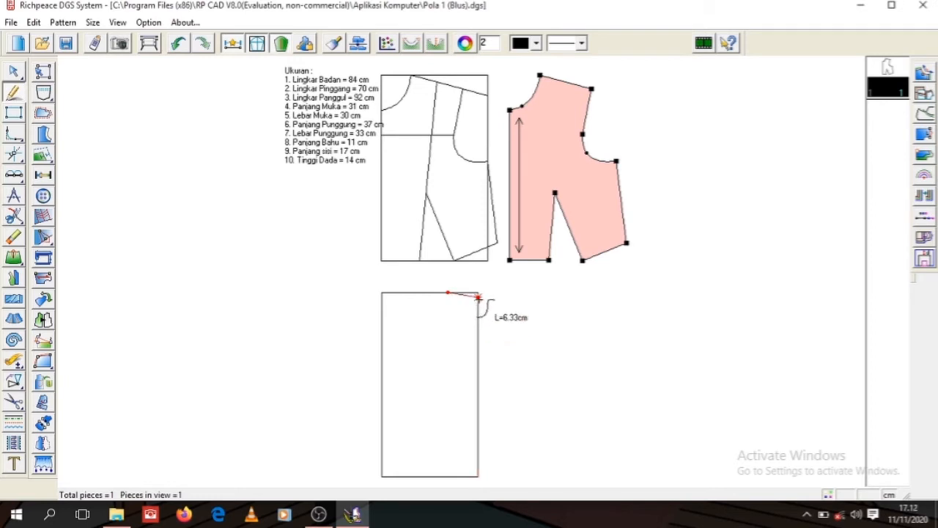
left_click(478, 296)
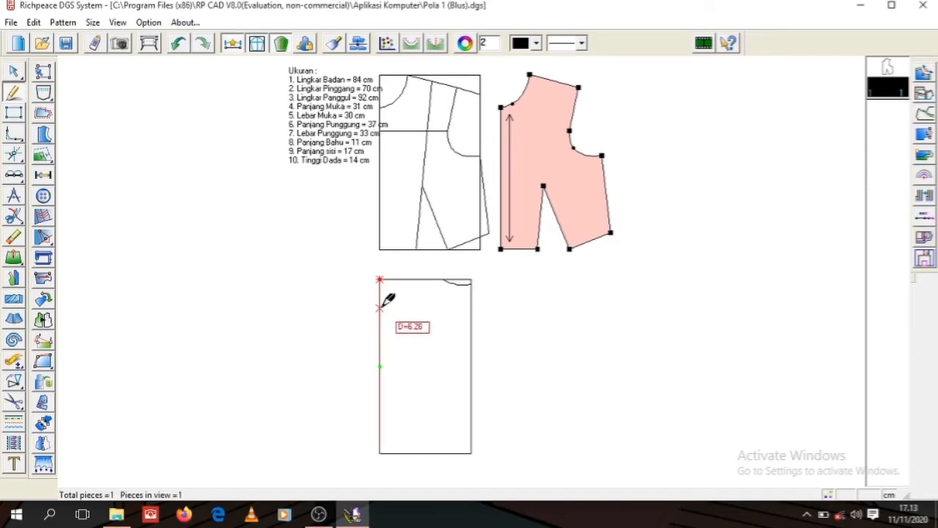
Step: Draw the back shoulder line from 4.2 cm down the side edge to the neckline's end on the upper edge
left_click(378, 298)
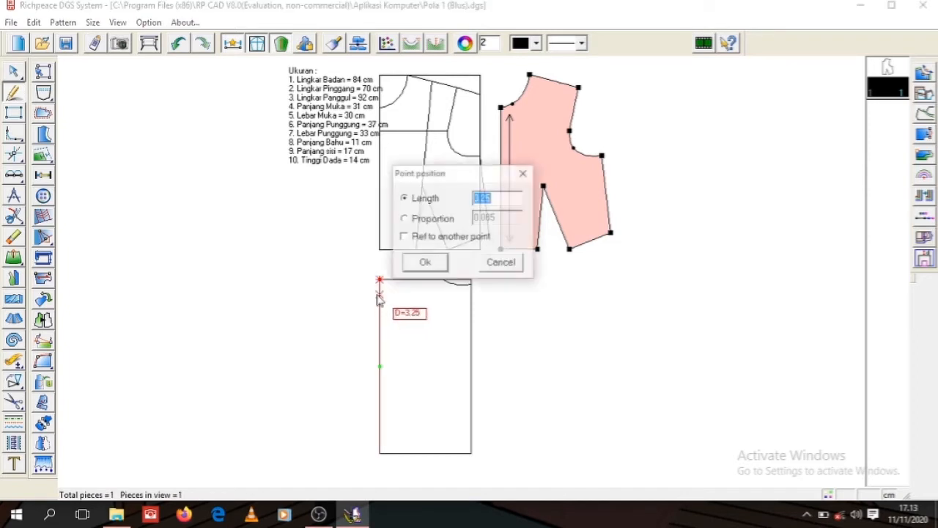
type("4.2")
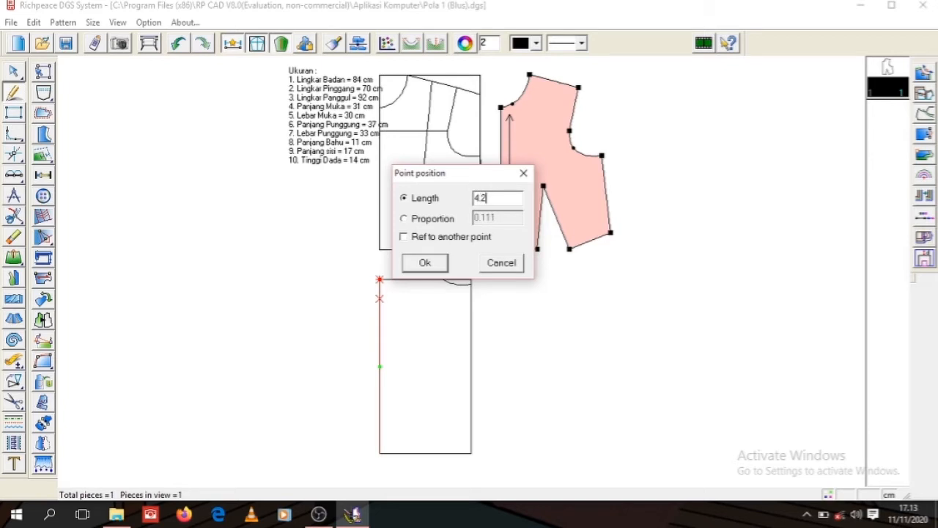
key("Return")
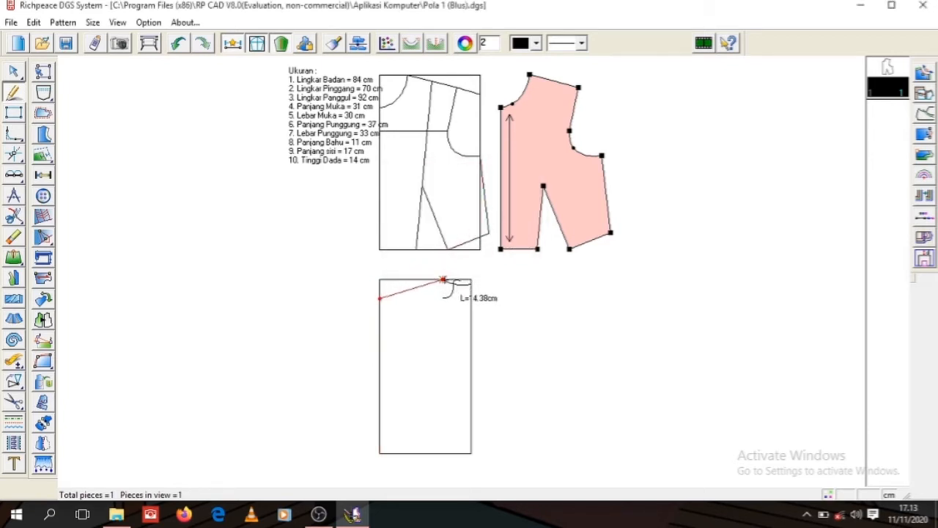
left_click(442, 280)
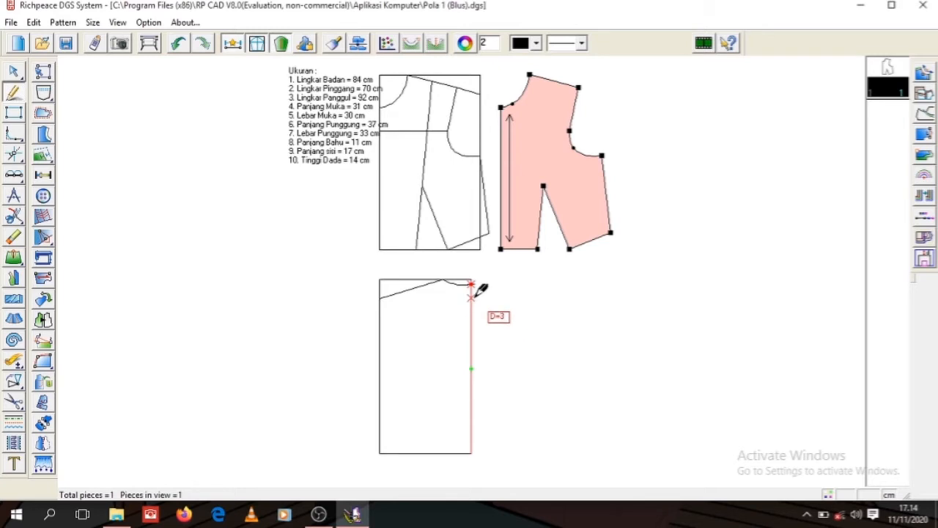
Step: Draw a 16.5 cm horizontal back-width line starting 10 cm below the neckline on the centre back
left_click(473, 295)
type("10")
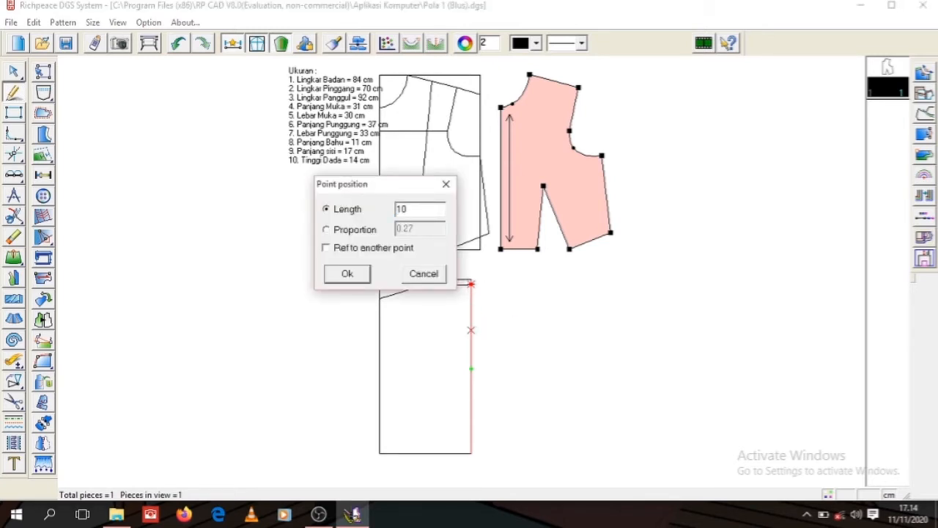
key("Return")
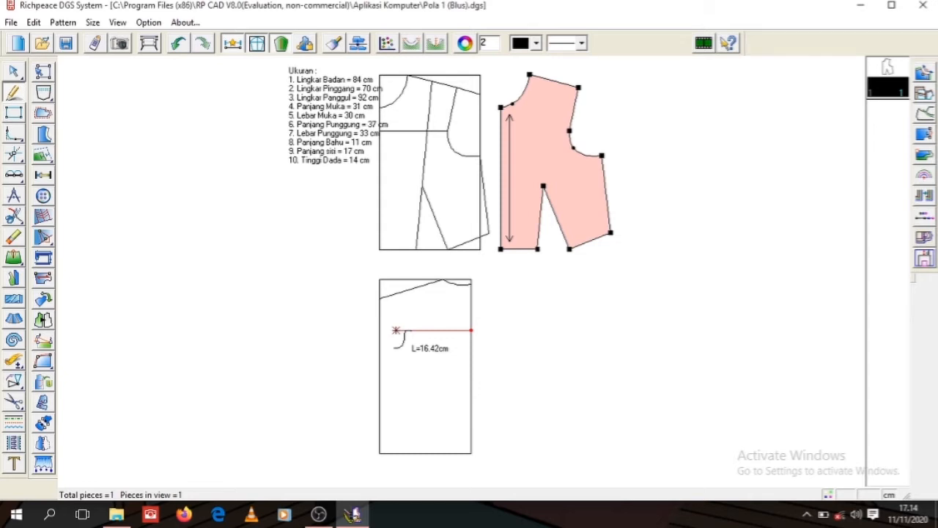
type("16.5")
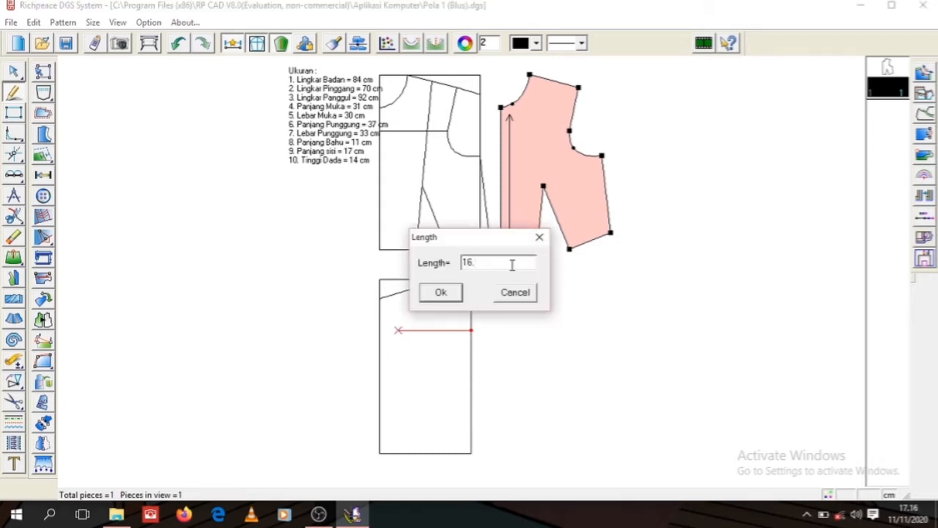
left_click(441, 291)
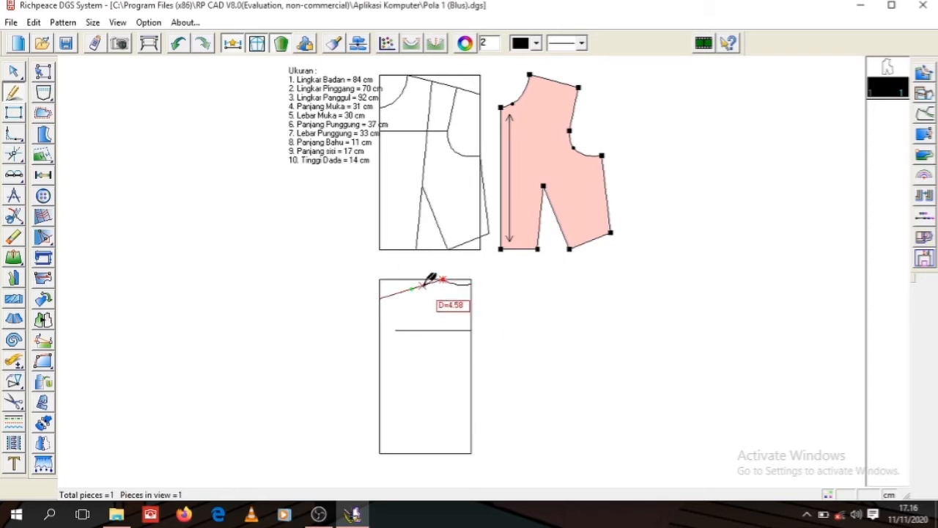
Step: Draw the armhole guide from 11 cm along the shoulder line, measured from the neck point, to the end of the back-width line
left_click(413, 289)
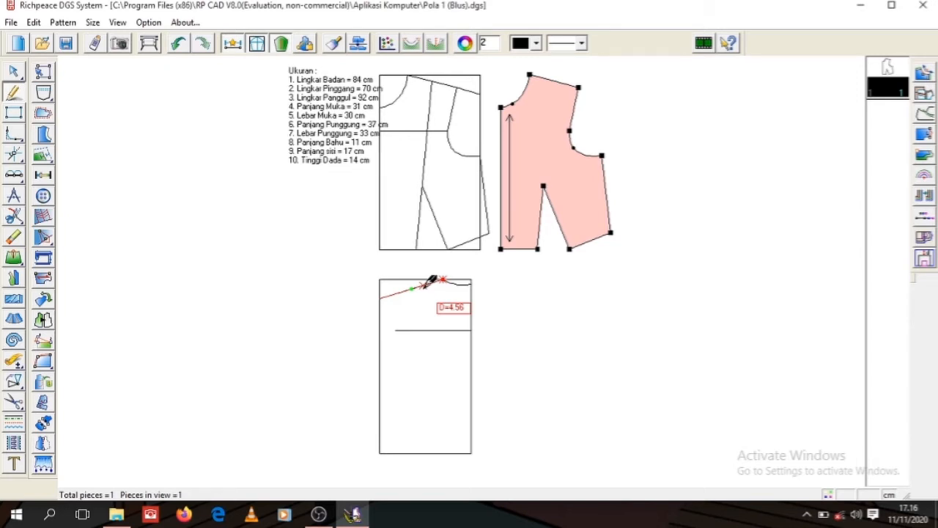
left_click(430, 284)
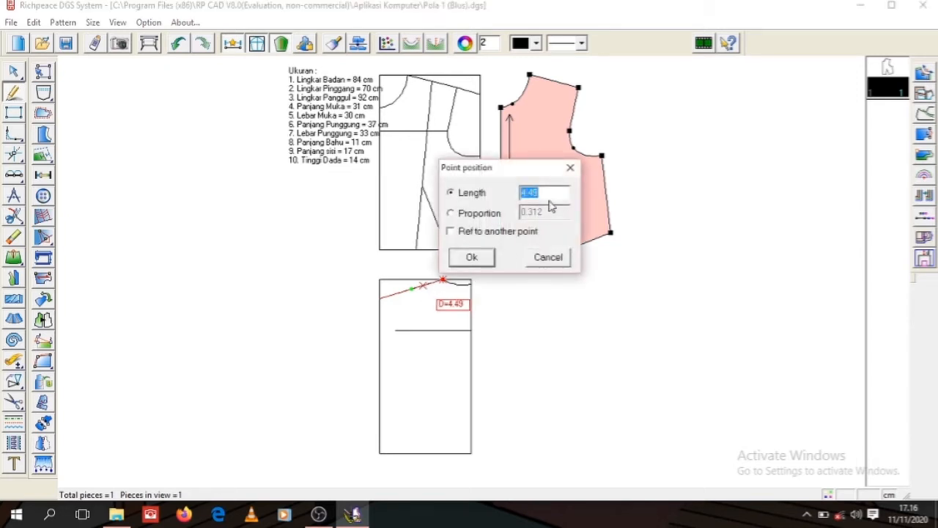
type("11")
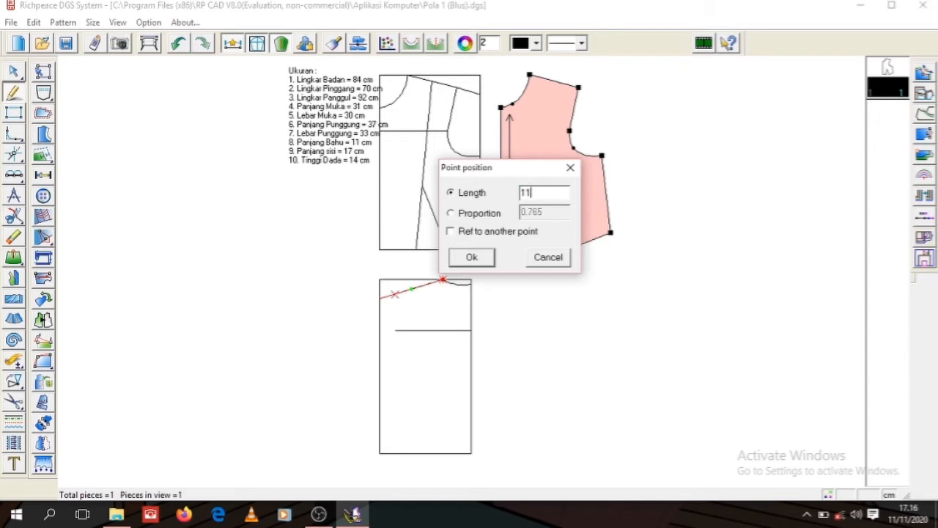
left_click(471, 257)
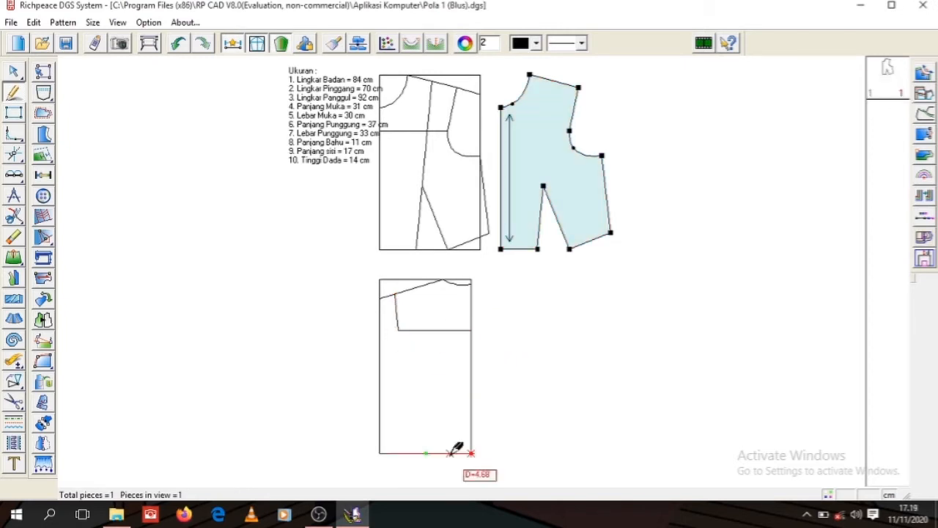
Step: Draw a straight line from the waist, about 7 cm from the centre back, up to the midpoint of the 11 cm shoulder
left_click(449, 453)
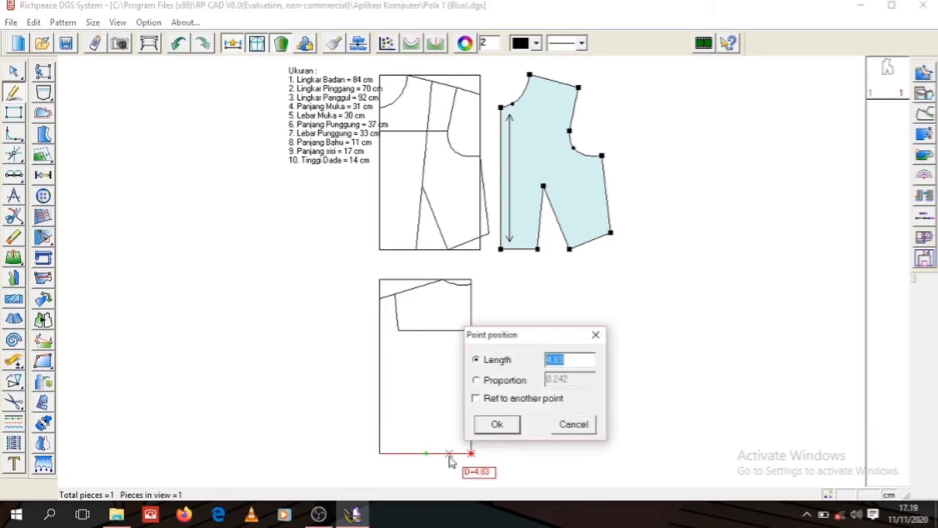
type("7")
key("Return")
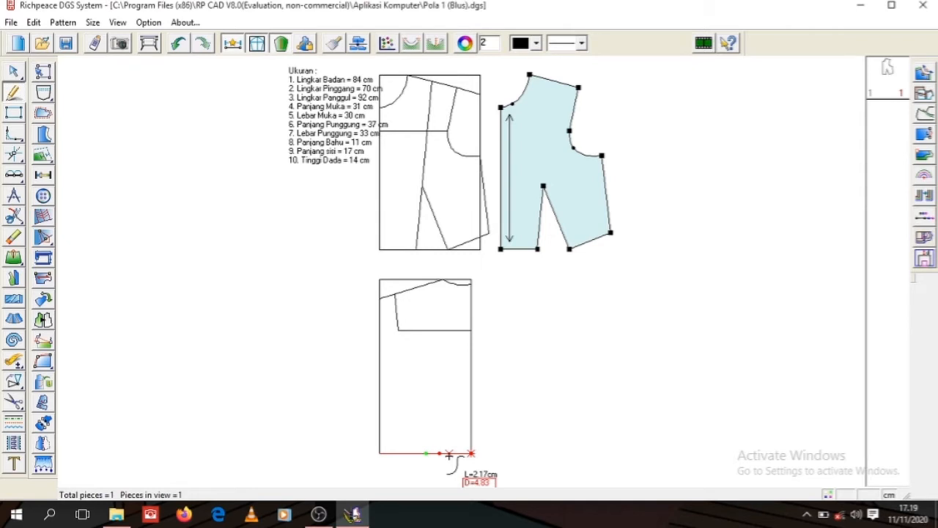
left_click(439, 454)
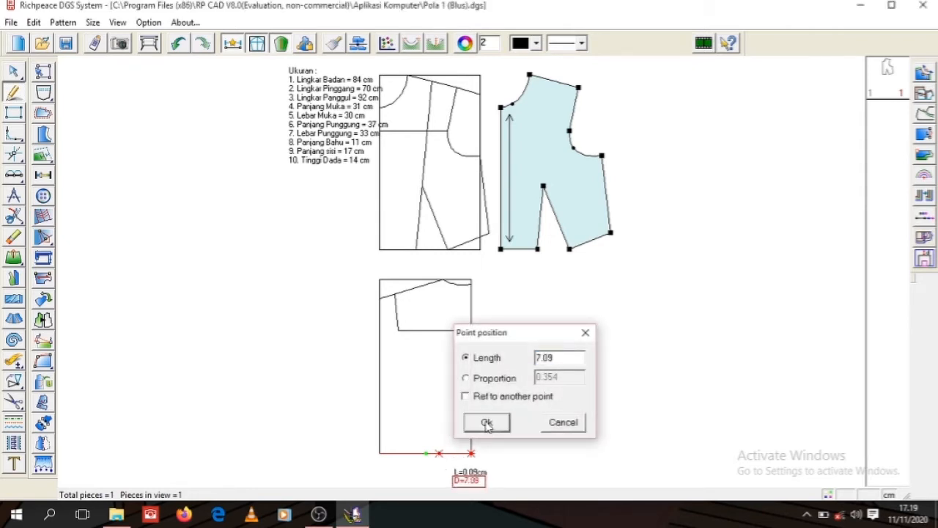
left_click(487, 423)
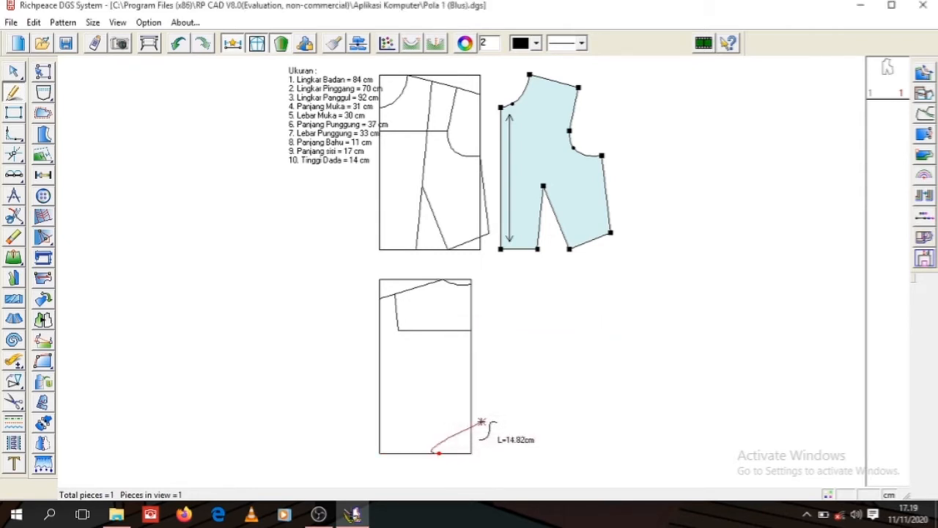
left_click(439, 451)
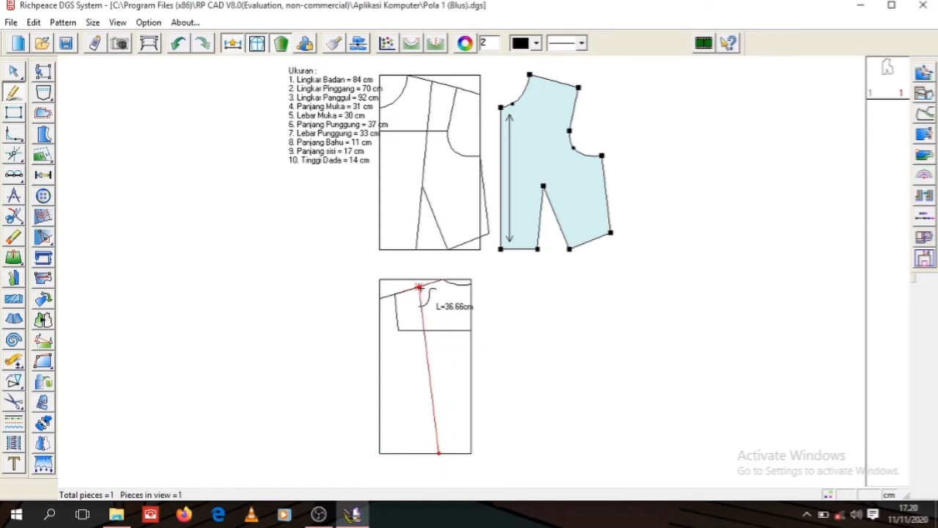
left_click(419, 286)
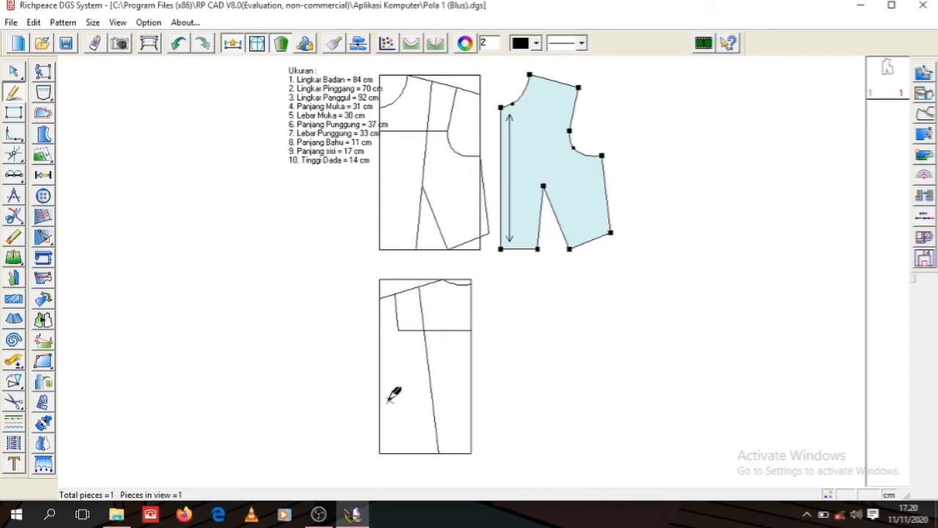
Step: Draw the second dart leg from 3 cm sideward of the dart line on the waist to that line's midpoint below the back-width line
left_click(420, 453)
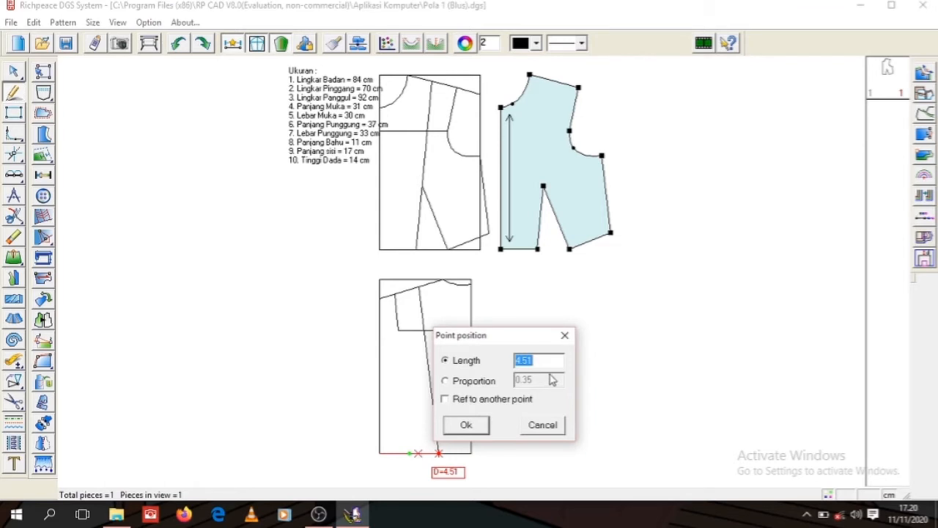
type("3")
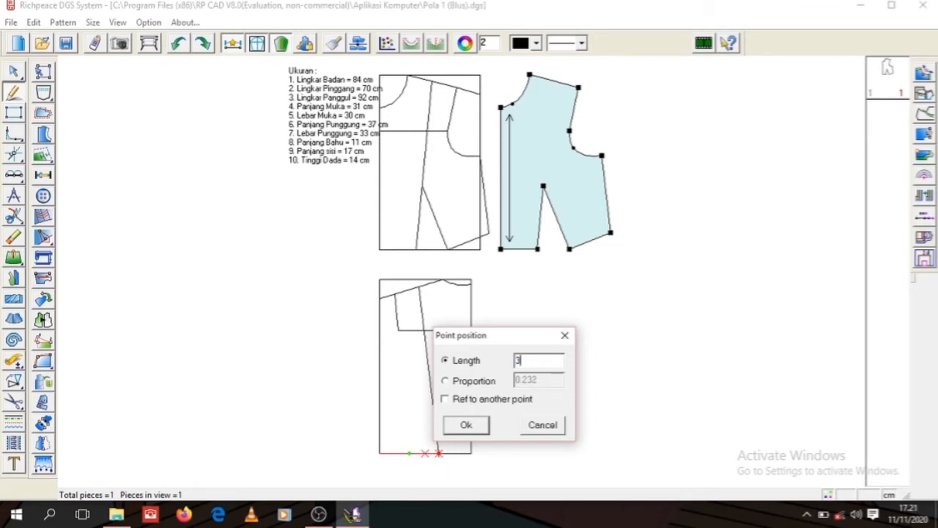
key("Return")
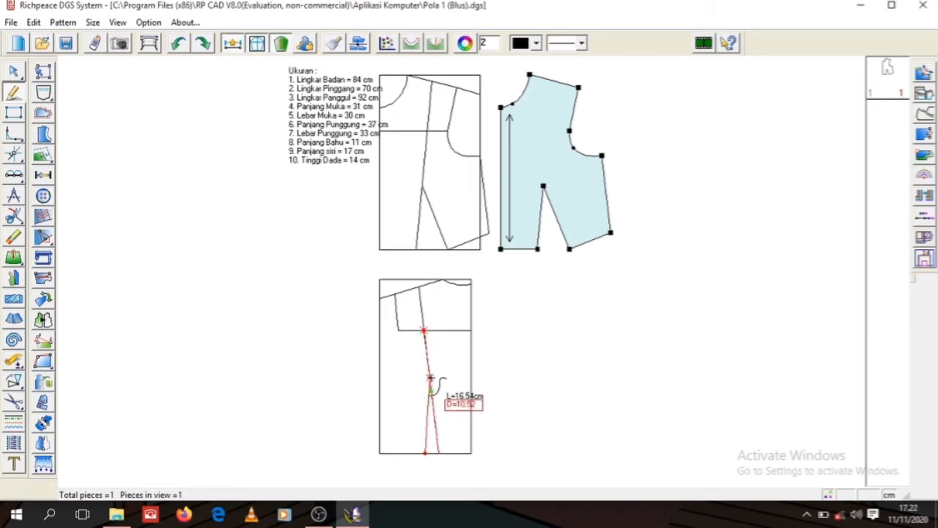
left_click(430, 379)
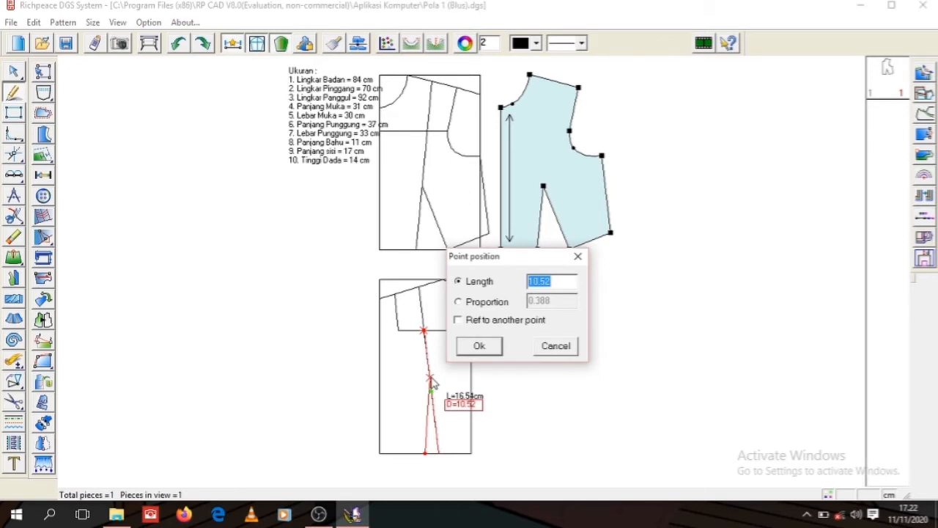
type("10")
key("Return")
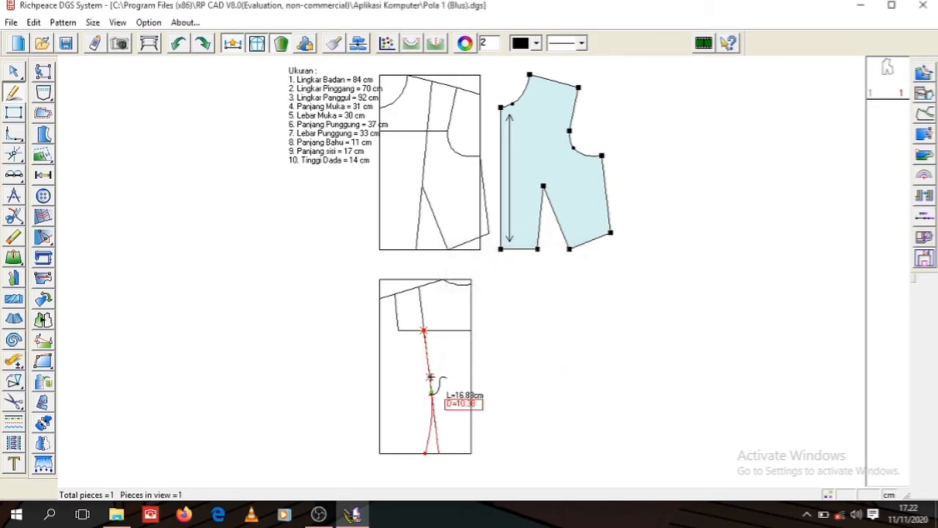
right_click(431, 377)
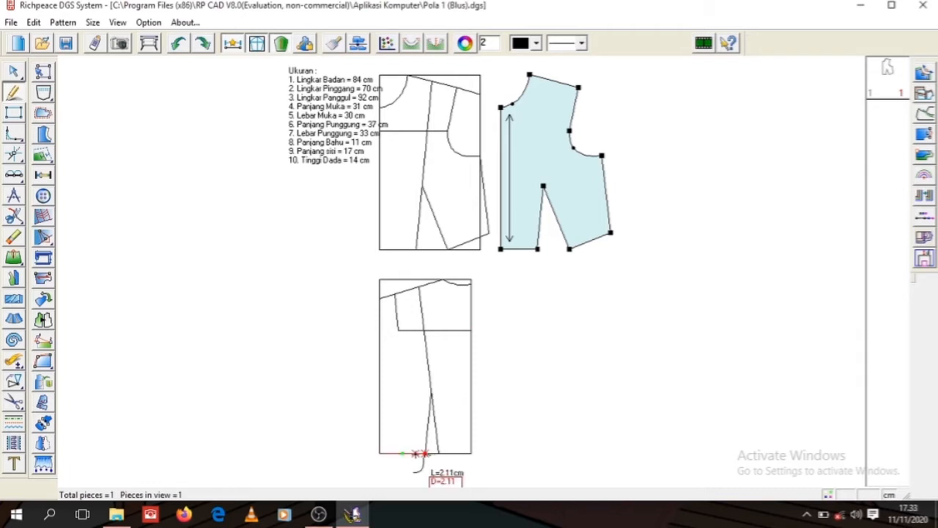
Step: Draw the back side seam from the waist point 9 cm beyond the dart to 17 cm up the side edge
left_click(420, 453)
type("9")
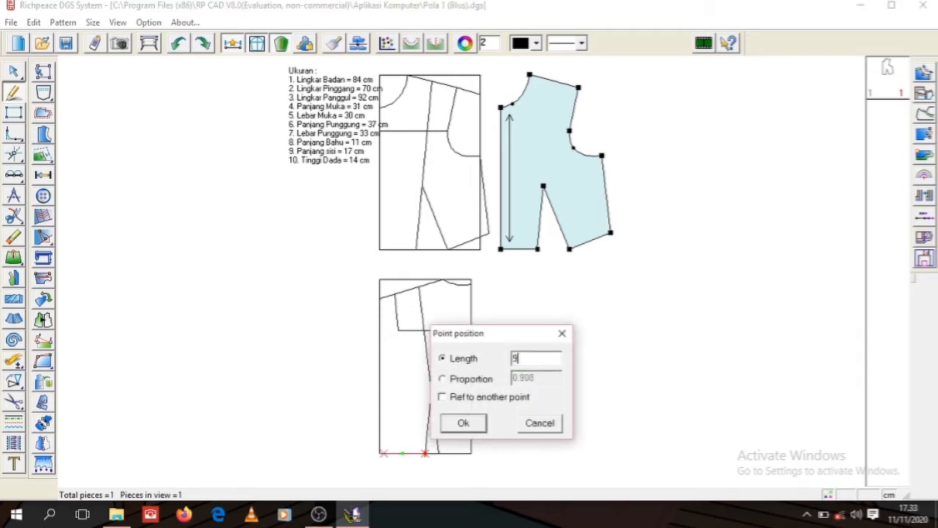
key("Return")
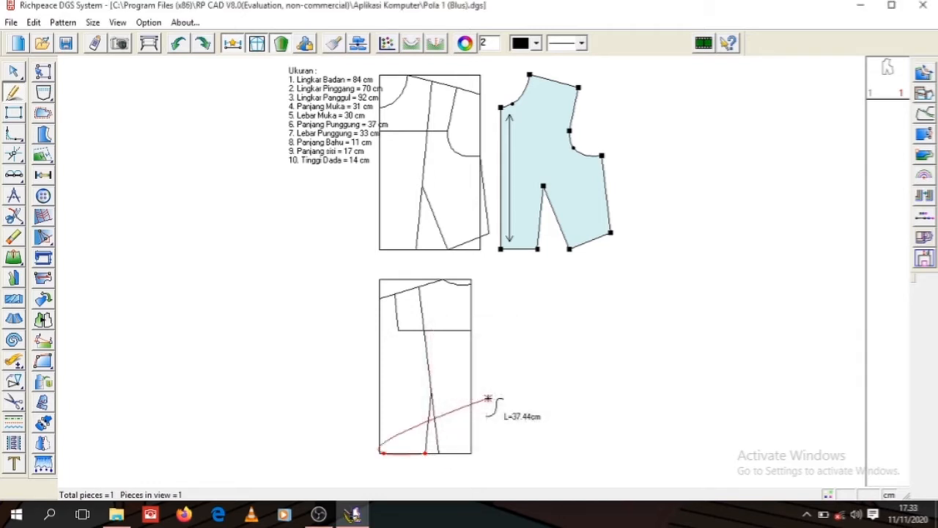
left_click(380, 452)
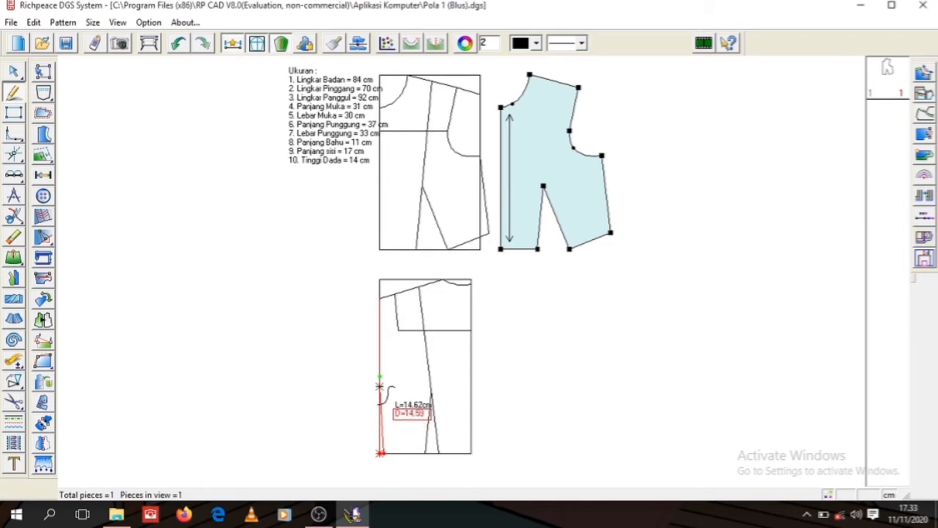
left_click(380, 387)
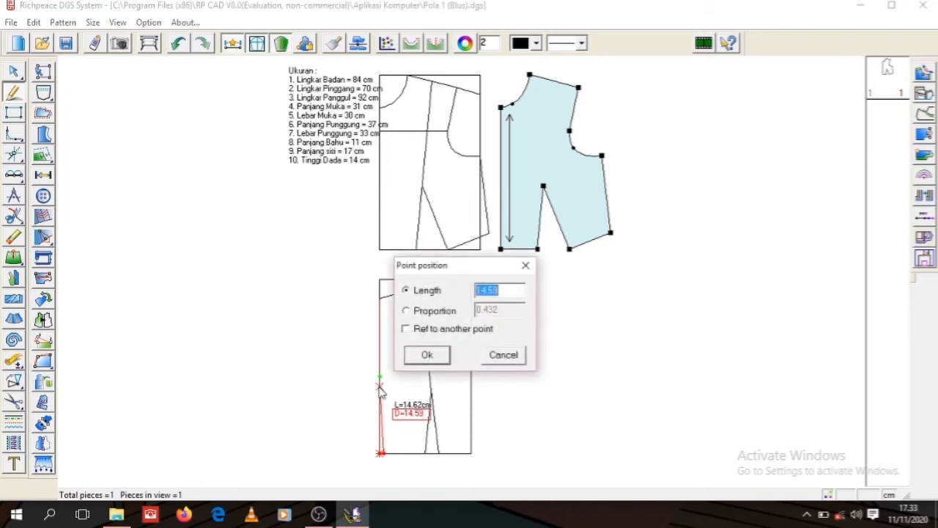
type("17")
key("Return")
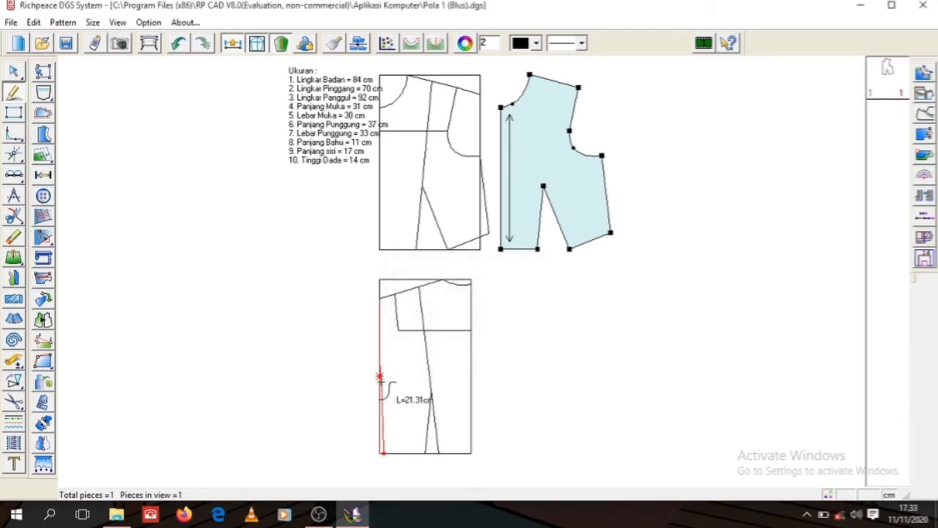
right_click(382, 374)
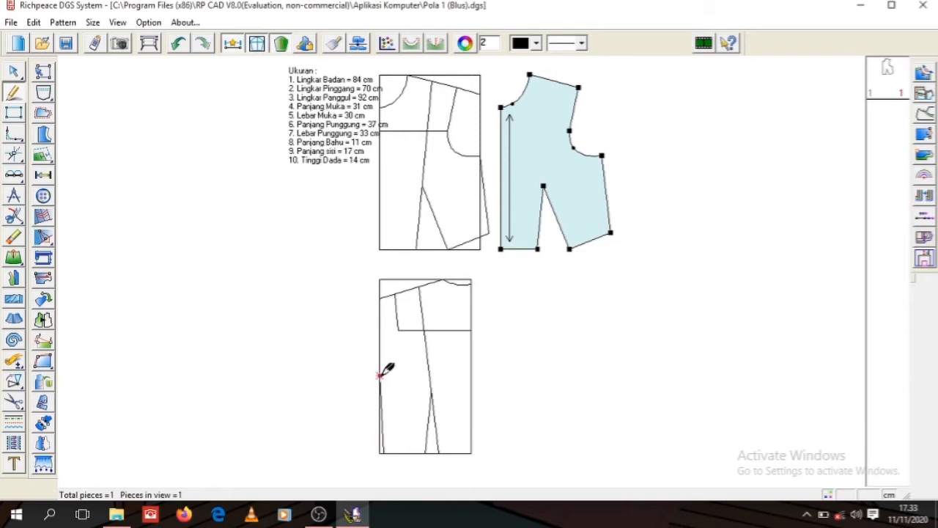
Step: Connect the side seam's upper end to the end of the back-width line and bend the connecting line inward into the armhole curve
left_click(380, 376)
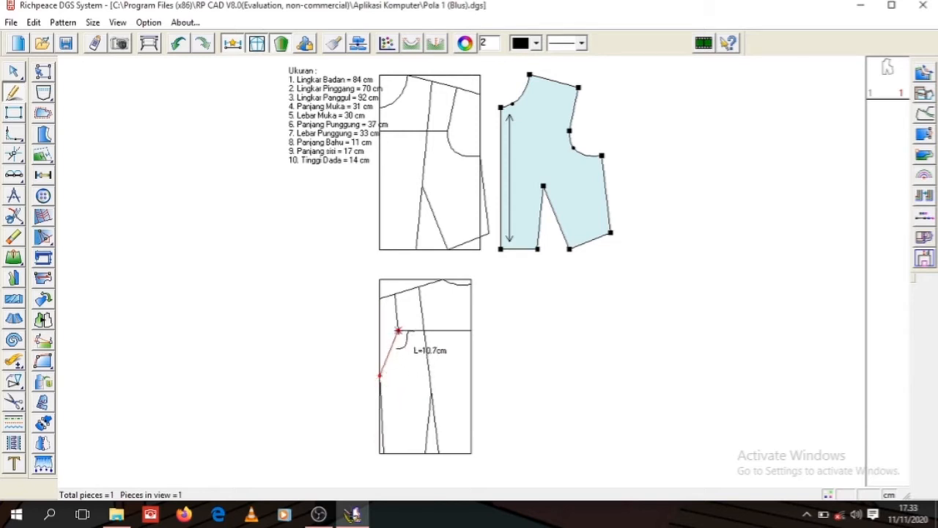
left_click(398, 331)
right_click(401, 328)
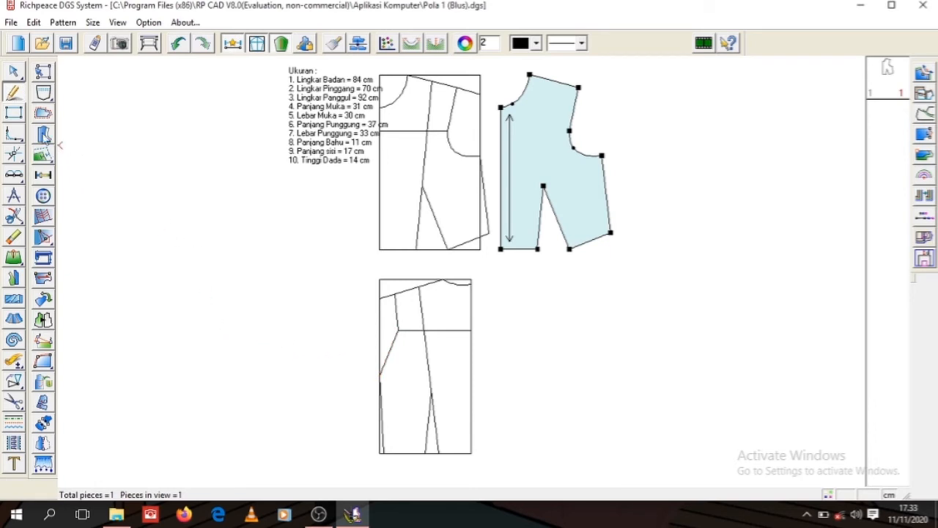
left_click(14, 68)
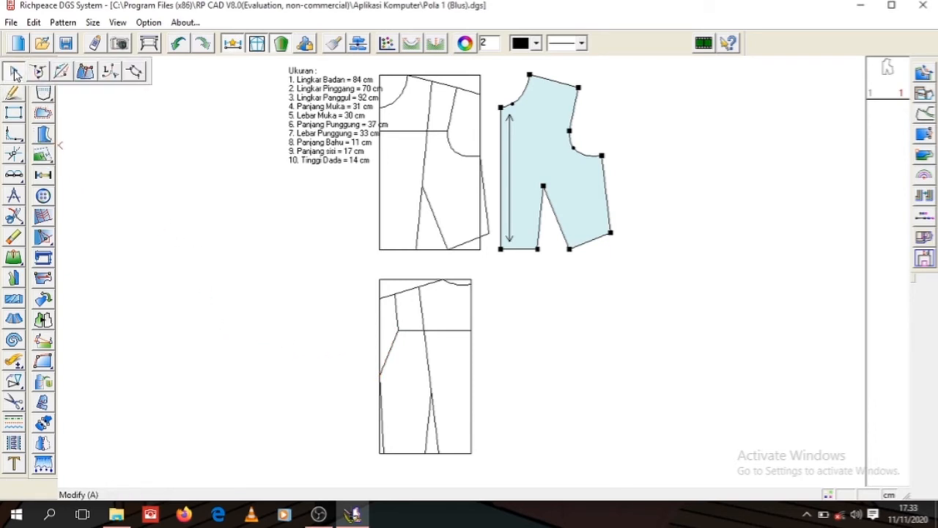
left_click(392, 354)
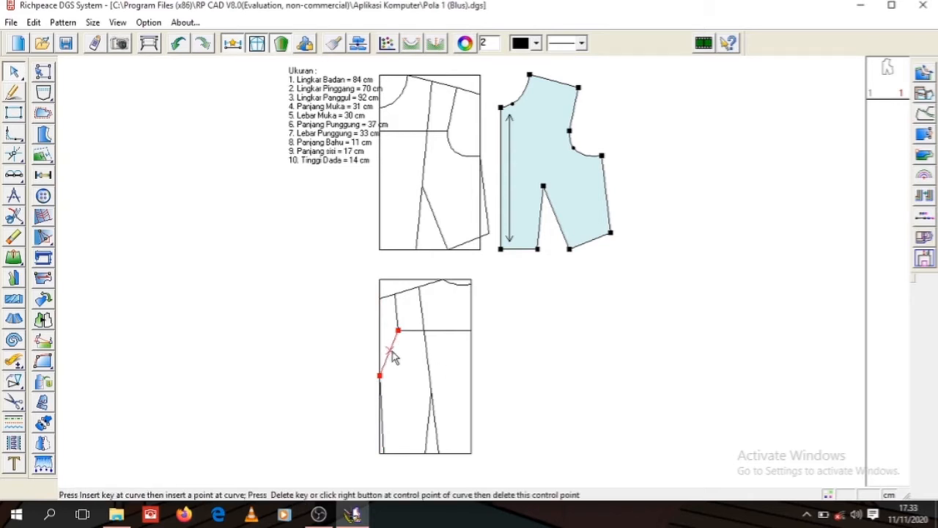
left_click_drag(392, 354, 397, 365)
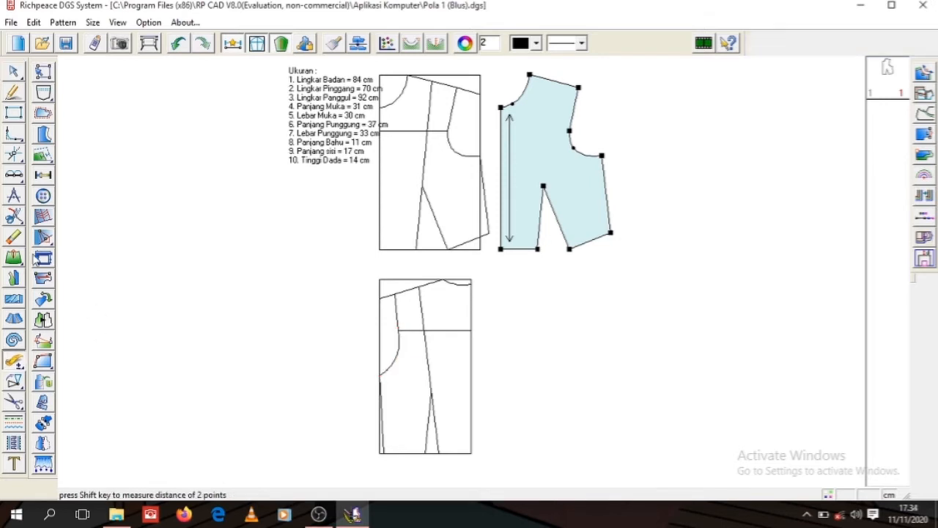
left_click(14, 216)
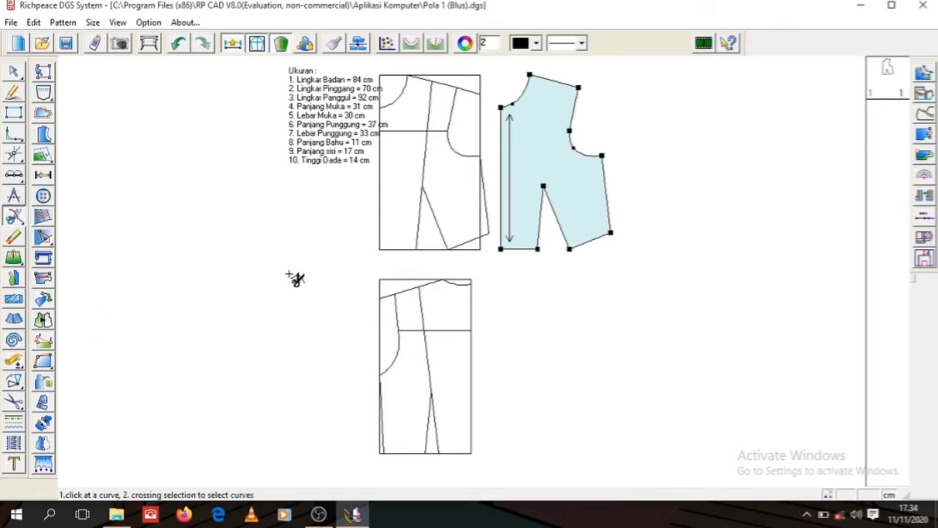
left_click(392, 294)
left_click(457, 285)
left_click(471, 300)
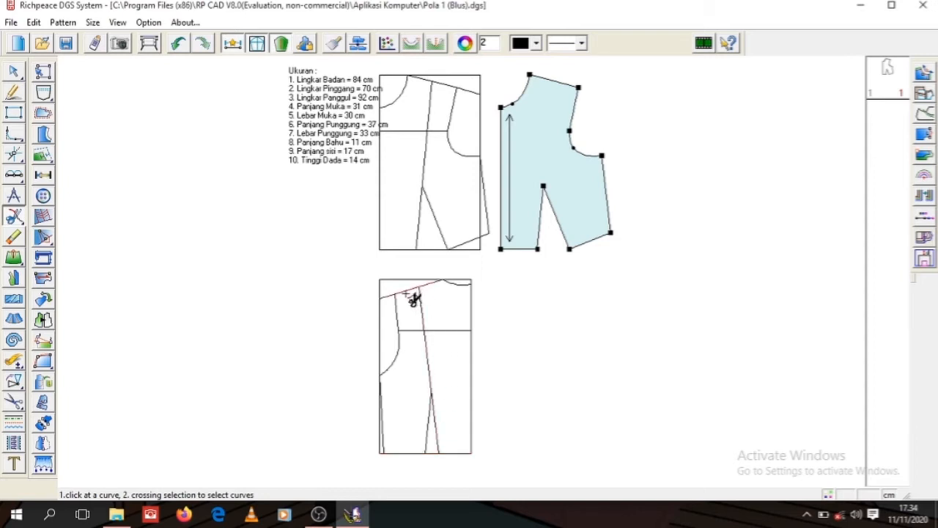
left_click(459, 290)
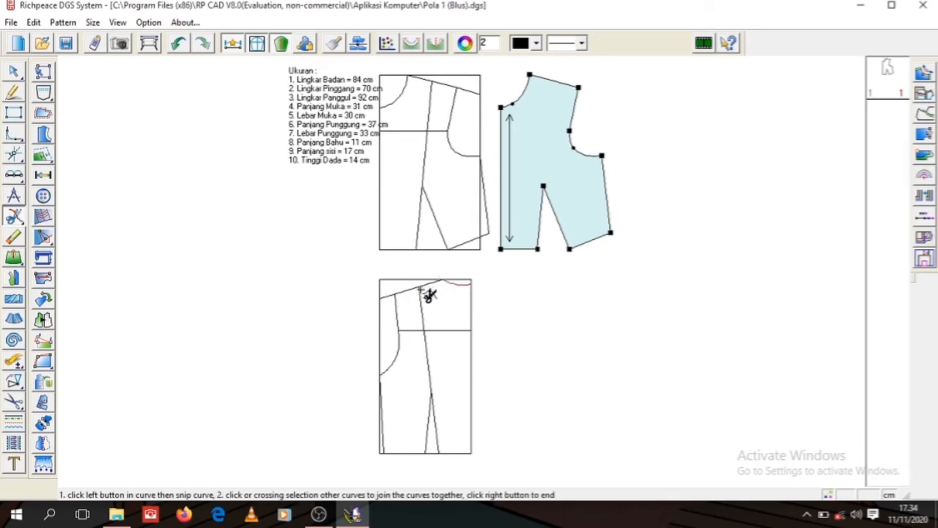
left_click(472, 339)
left_click(451, 453)
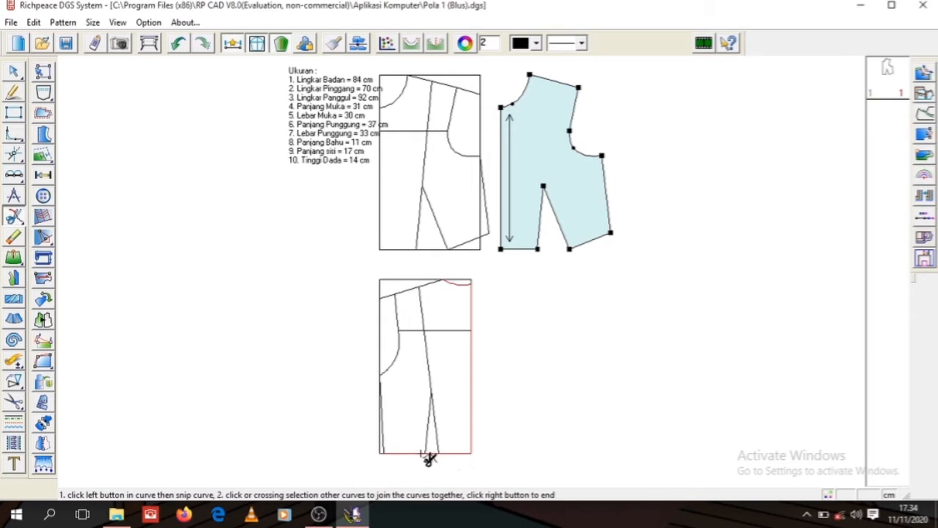
left_click(439, 444)
left_click(384, 445)
left_click(388, 366)
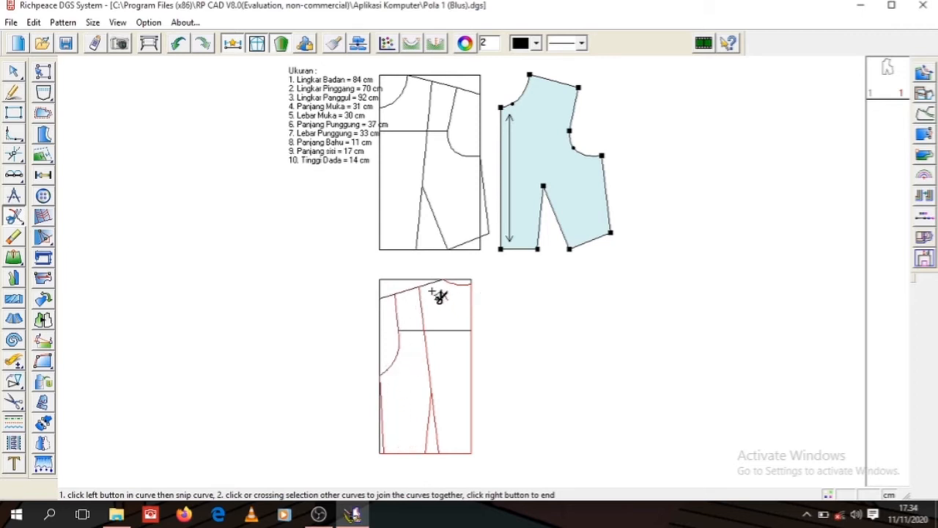
right_click(447, 458)
left_click(446, 456)
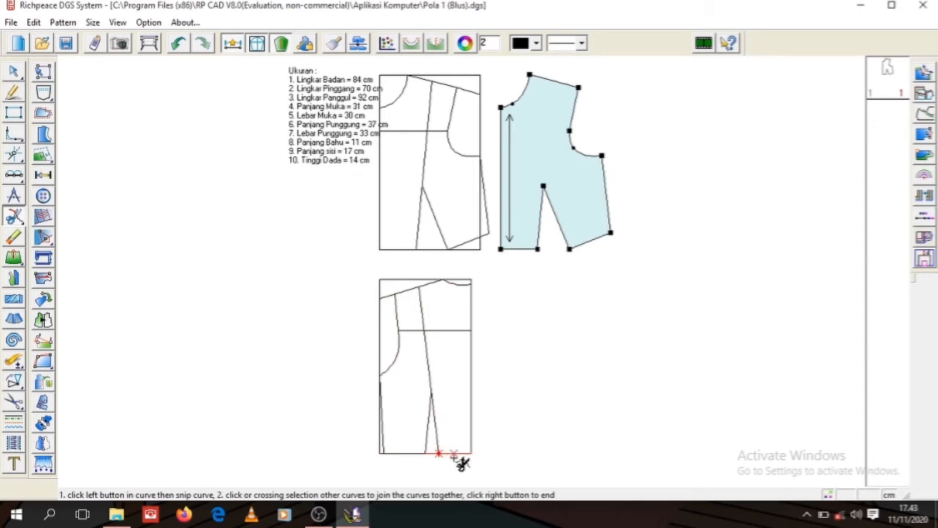
right_click(446, 458)
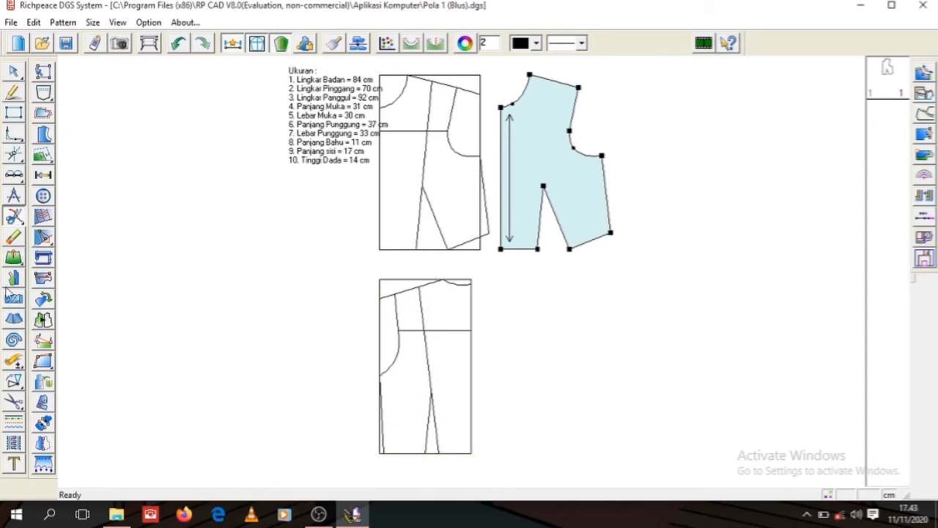
Step: Cut out the back bodice piece from its outline by picking both enclosed areas and leaving out the waist dart
left_click(14, 401)
left_click(437, 284)
left_click(471, 293)
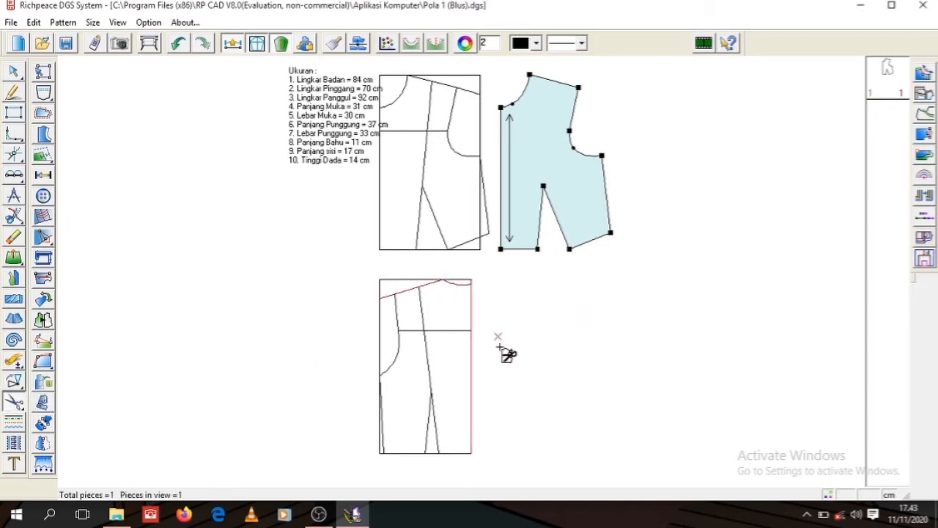
left_click(436, 436)
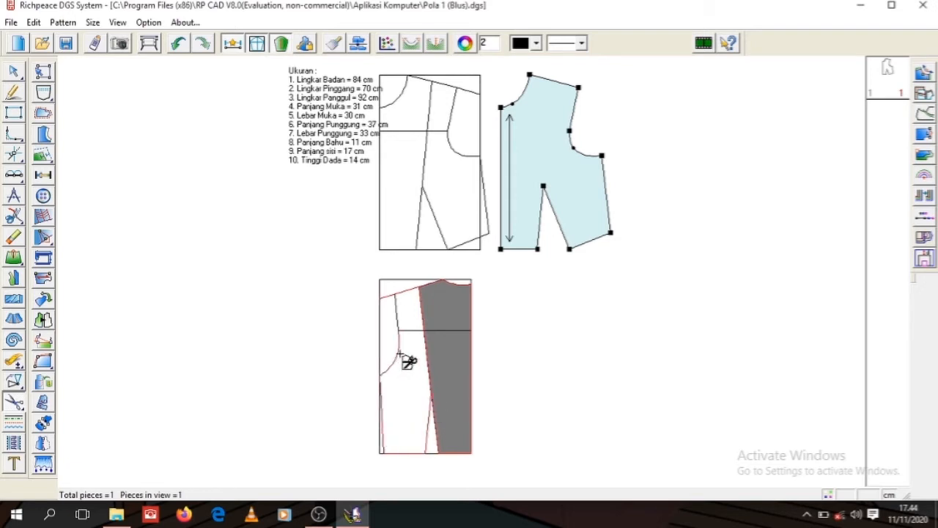
left_click(402, 292)
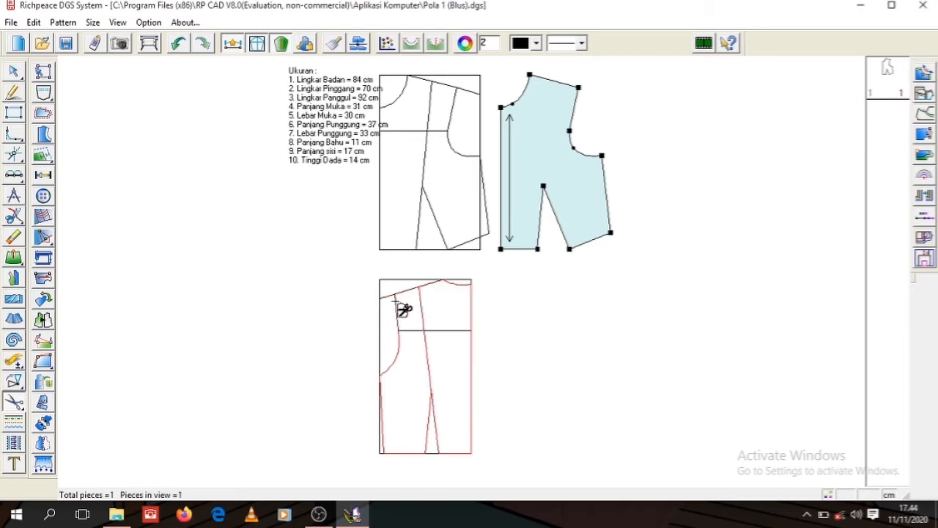
left_click(425, 284)
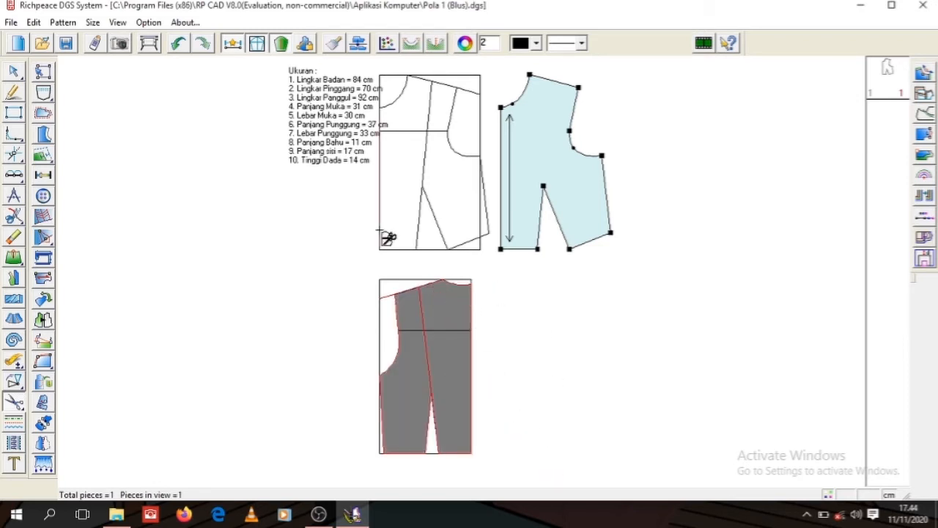
left_click(443, 360)
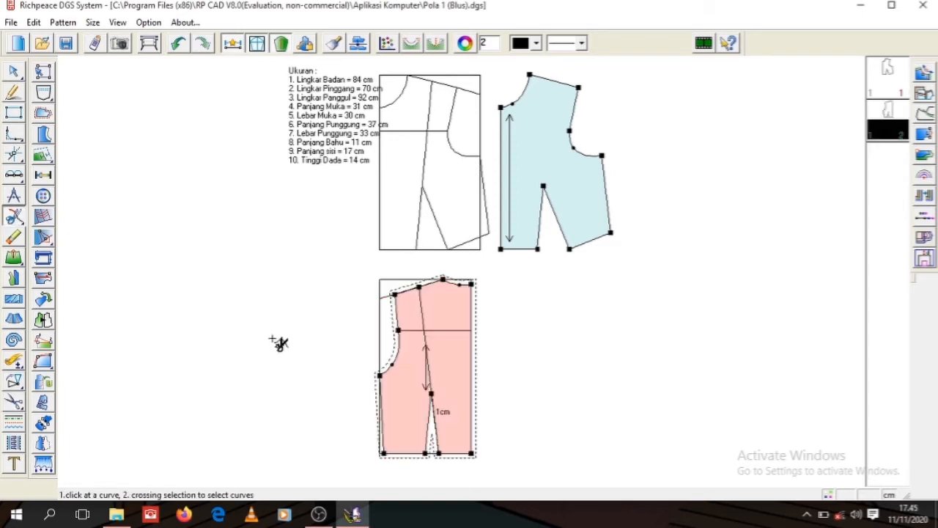
Step: Move the cut-out back piece off its draft to the free area beneath the front piece
right_click(537, 340)
left_click(588, 369)
left_click_drag(457, 368, 565, 366)
Step: Place the back piece's grainline vertically beside the centre back and lengthen it to nearly the full height of the piece
left_click(43, 281)
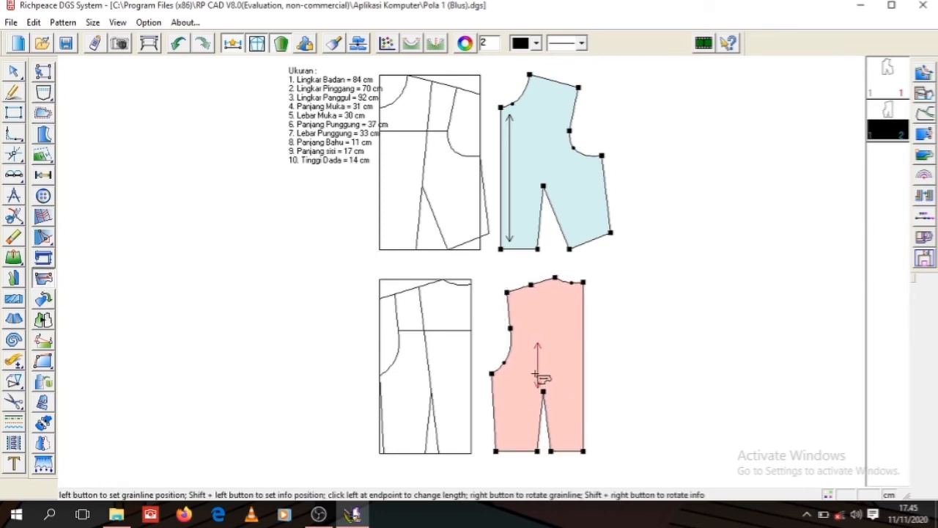
left_click(535, 372)
left_click(527, 353)
right_click(527, 353)
right_click(527, 352)
right_click(526, 351)
right_click(546, 350)
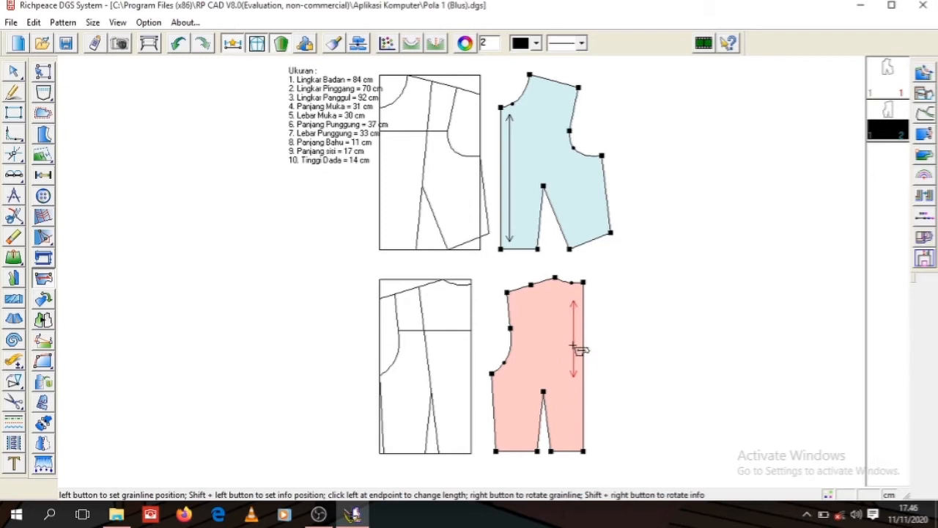
left_click(572, 343)
left_click(573, 370)
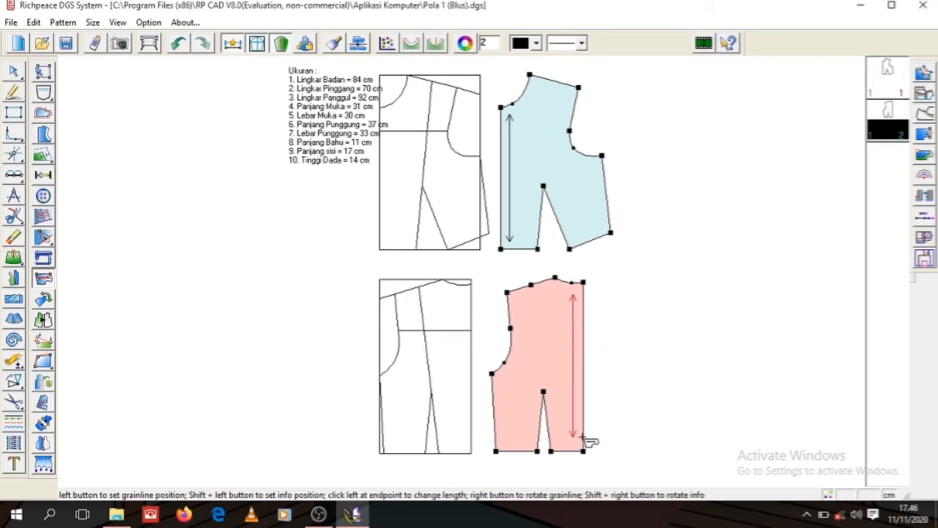
left_click(585, 437)
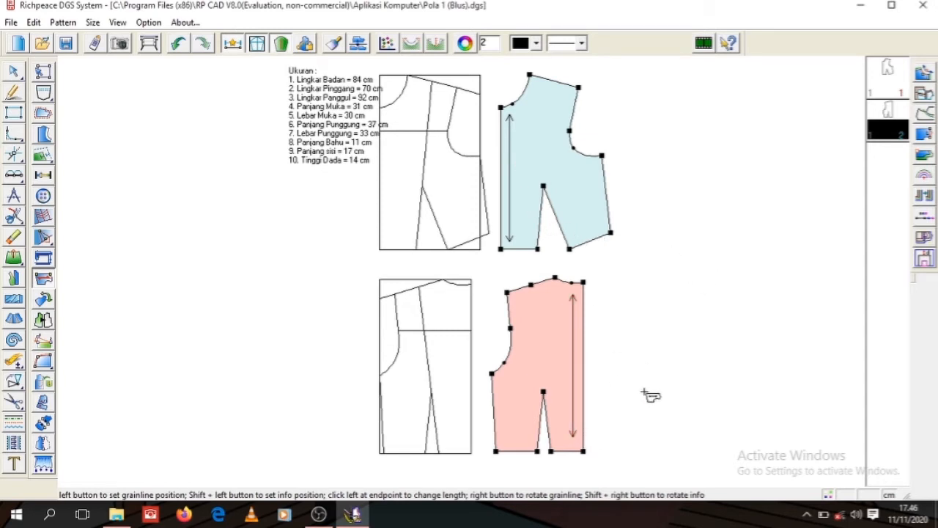
Step: Shift the front piece's grainline slightly inward from the centre front and reposition the back piece's grainline beside the centre back
left_click(510, 216)
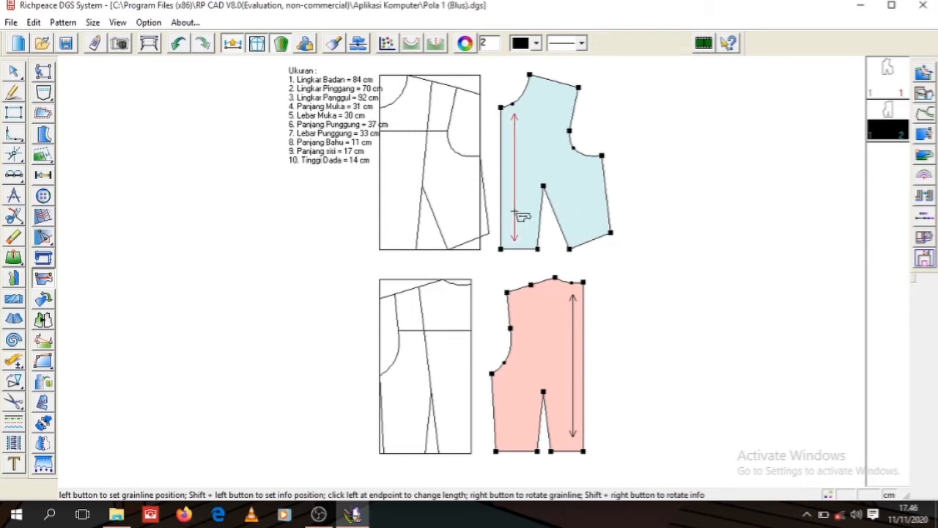
left_click(516, 214)
left_click(573, 357)
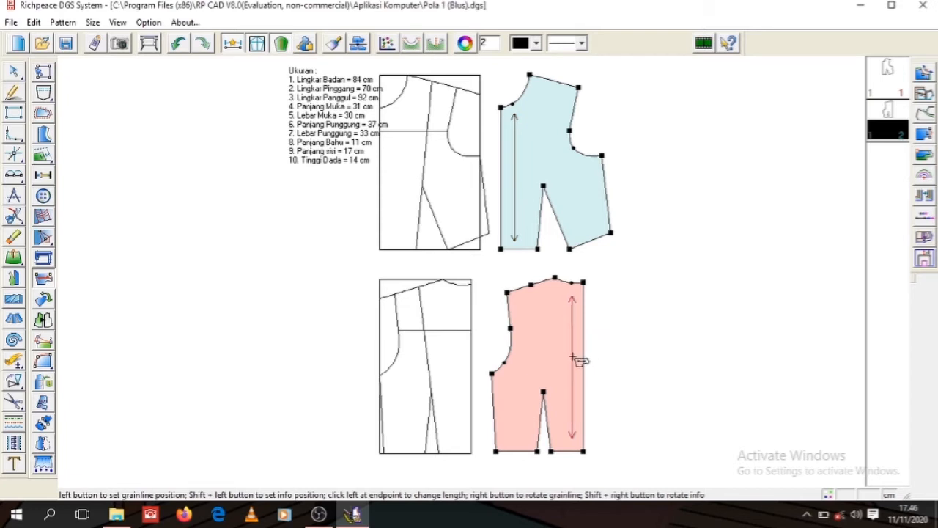
left_click(571, 360)
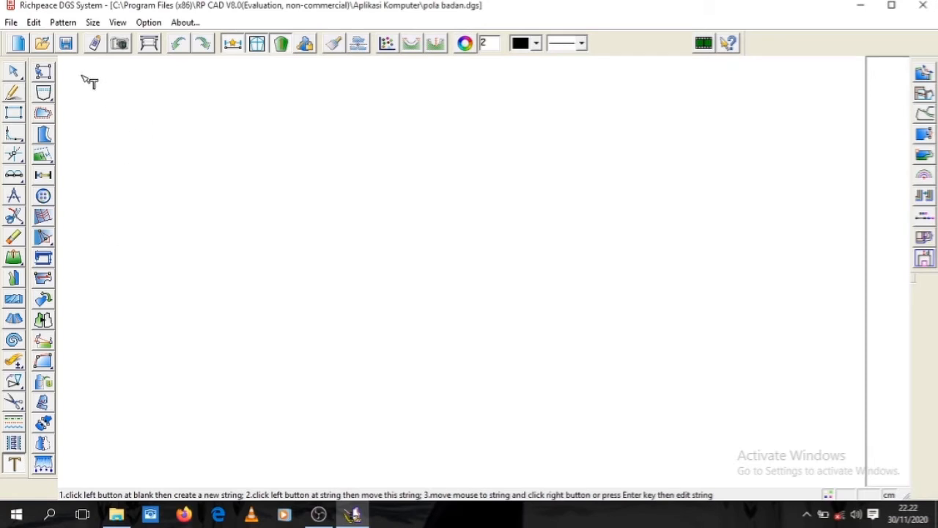
Step: Start a text note on the blank sheet with the dictionary entries "Ukuran" and "1. Lingkar Pinggang : 72 cm" on separate lines
left_click(78, 74)
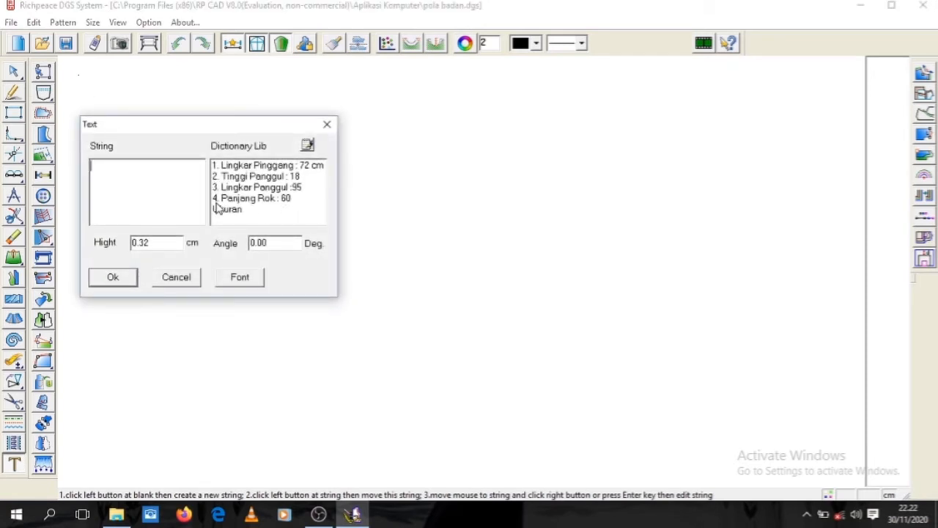
left_click(232, 211)
left_click(233, 212)
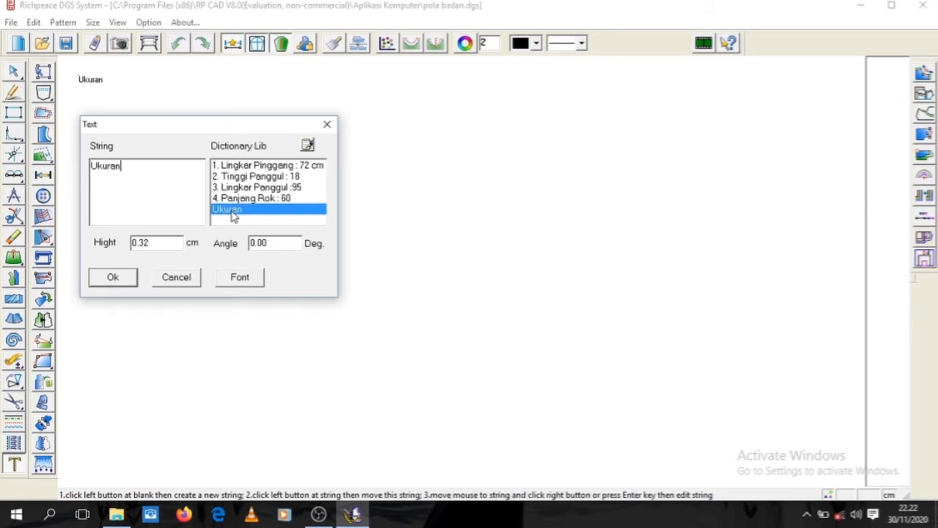
double_click(231, 167)
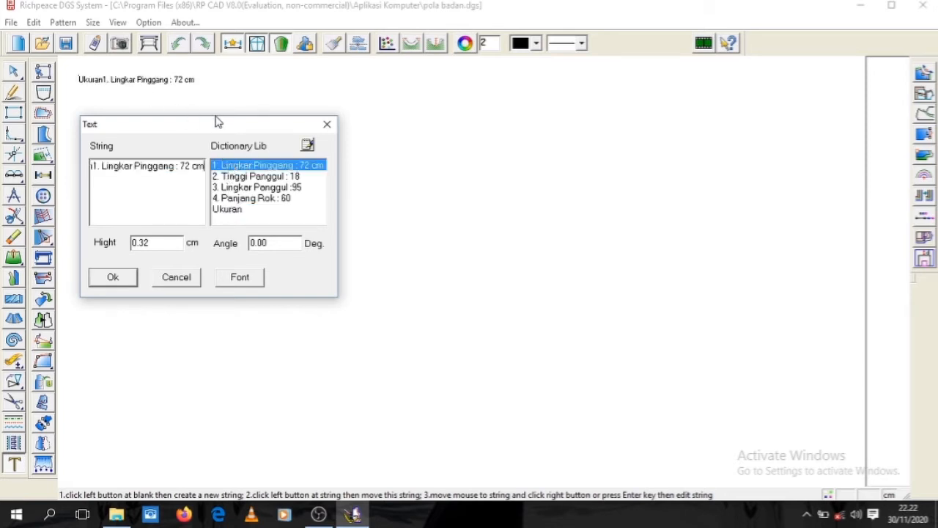
left_click(94, 167)
key("Return")
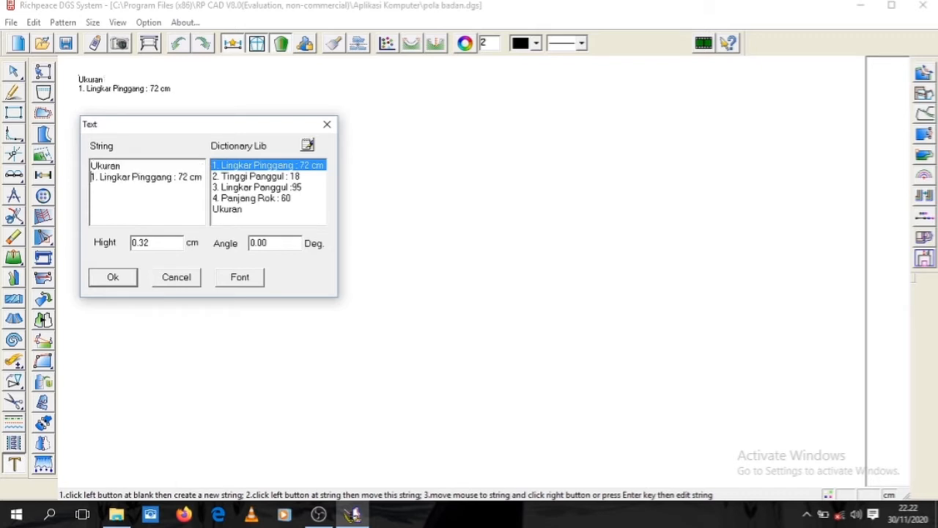
Step: Add "2. Tinggi Panggul : 18", "3. Lingkar Panggul :95" and "4. Panjang Rok : 60" as further lines and place the note
left_click(203, 178)
key("Return")
double_click(263, 177)
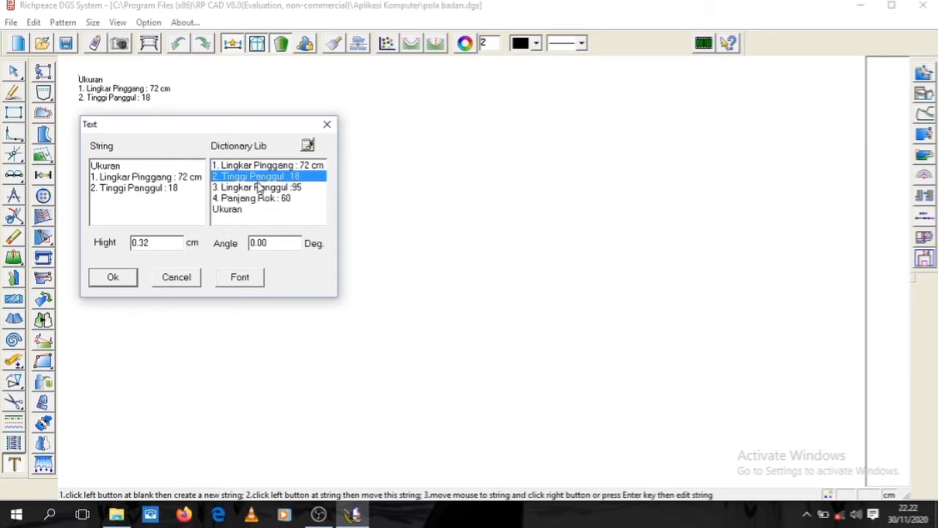
double_click(263, 187)
double_click(253, 198)
left_click(123, 281)
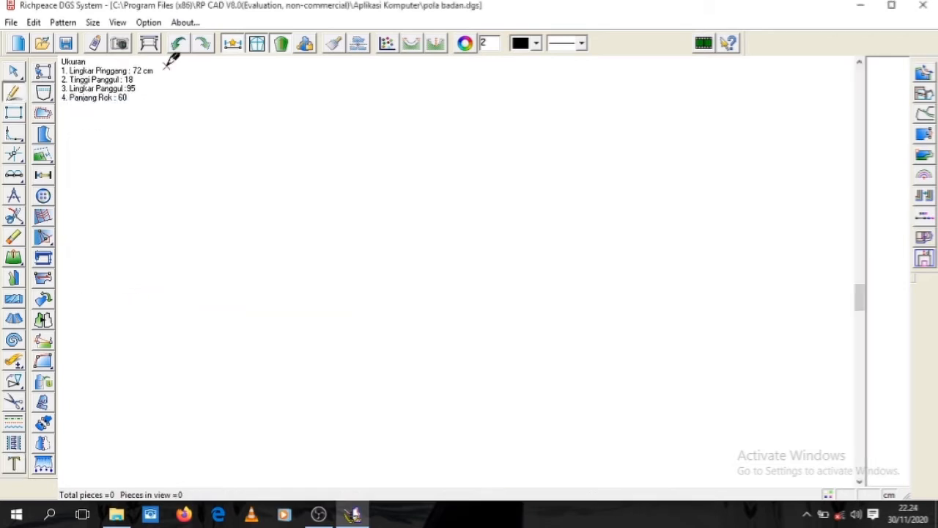
Step: Draw a 60 cm vertical centre line beside the measurement list and a 22 cm horizontal waist line from its upper end
left_click(167, 65)
left_click(184, 324)
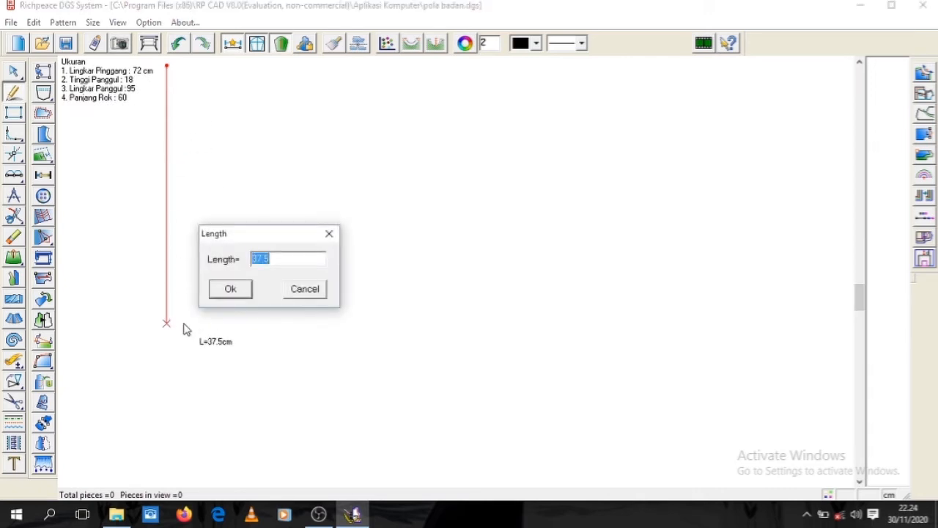
type("60")
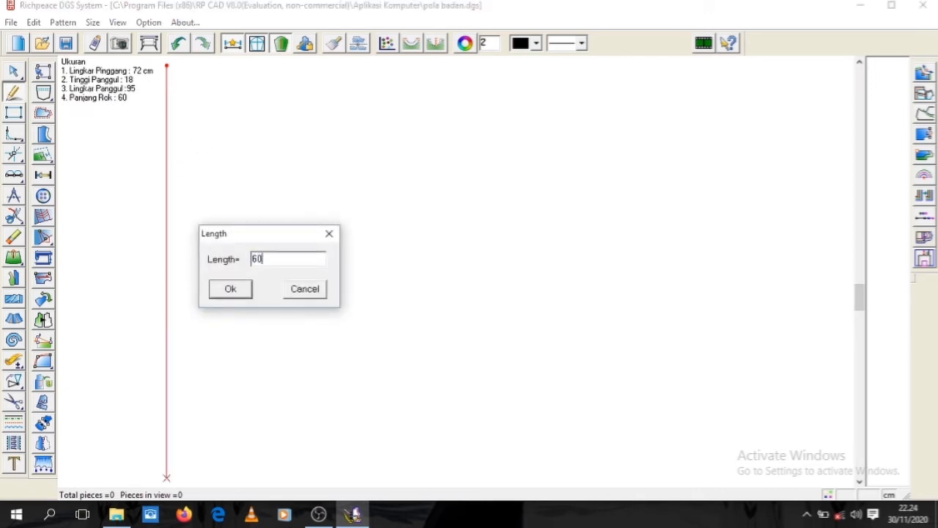
left_click(230, 288)
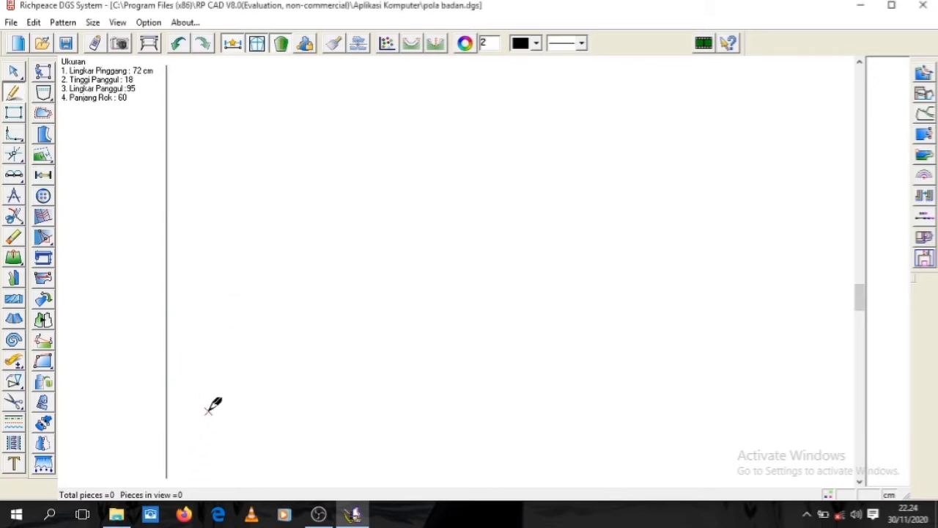
left_click(168, 65)
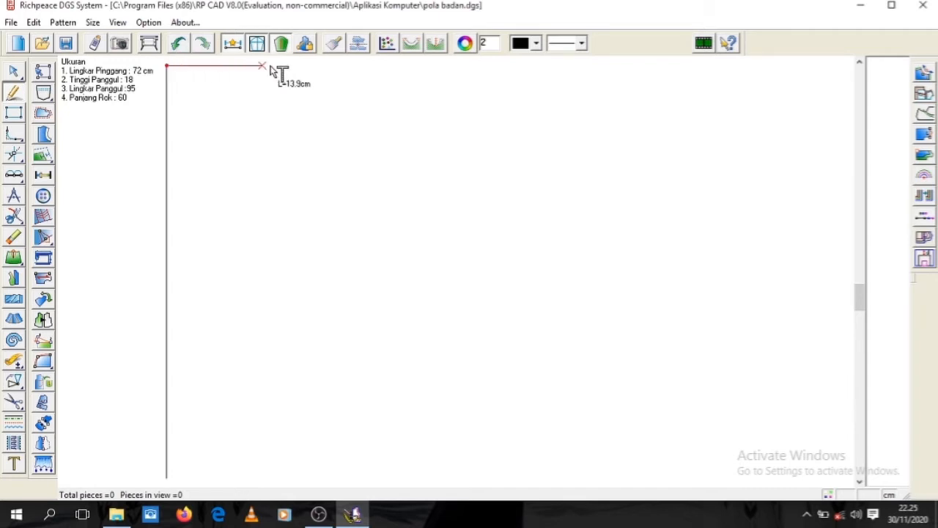
left_click(380, 67)
type("22")
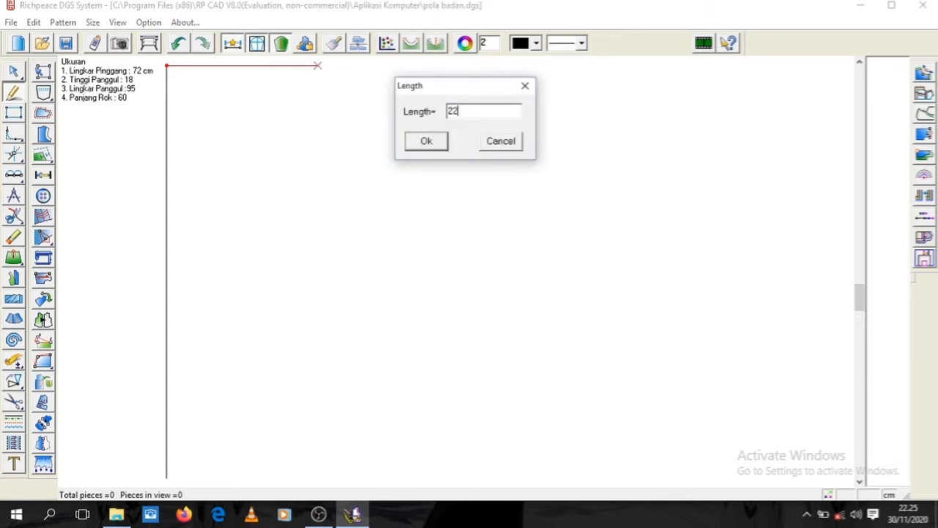
left_click(427, 142)
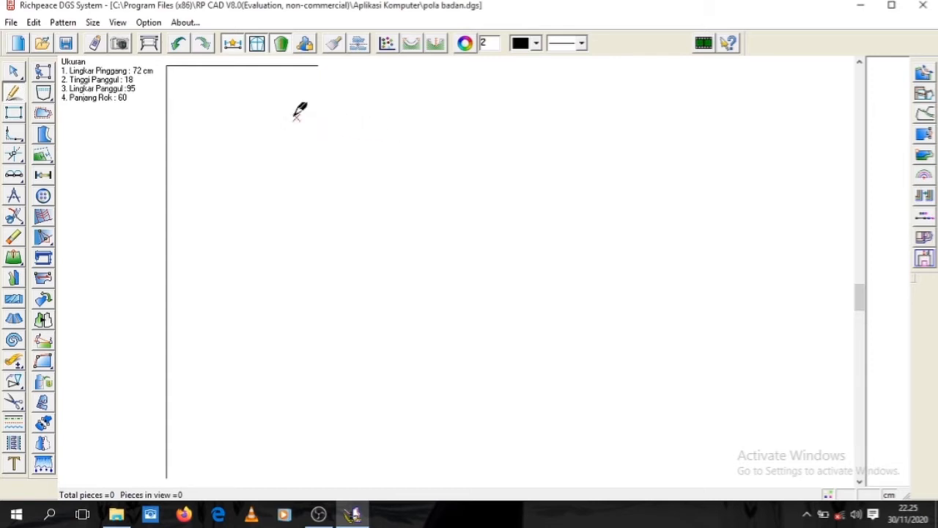
Step: Mark a point 1.5 cm down the centre line and connect it to the outer end of the waist line
left_click(168, 64)
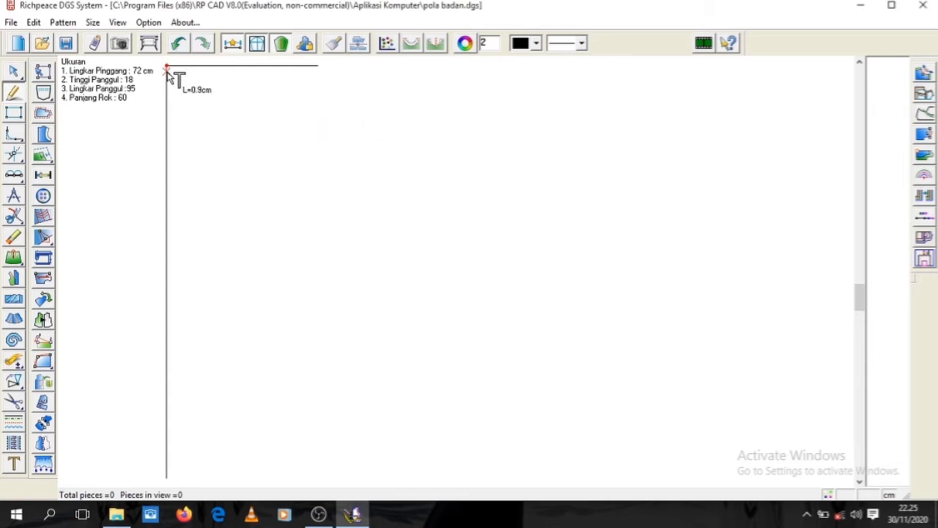
left_click(168, 78)
type("1")
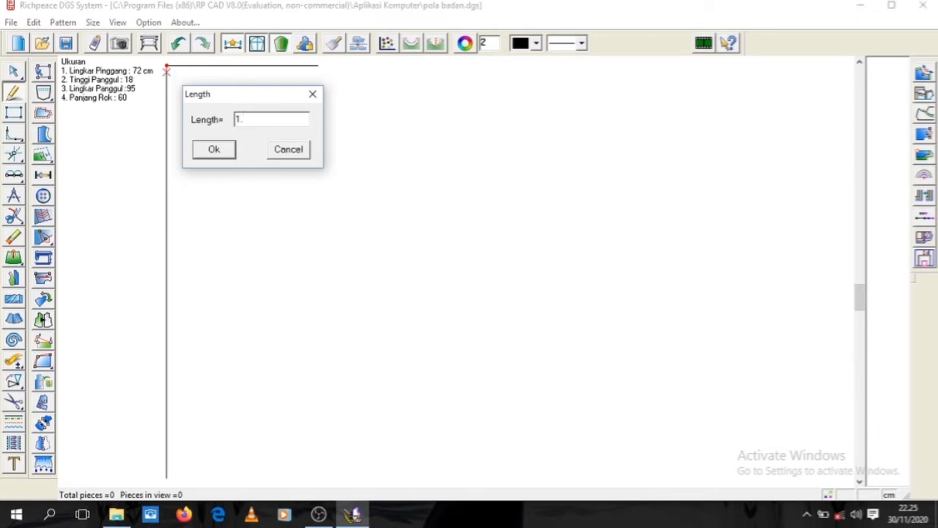
type(".5")
left_click(222, 149)
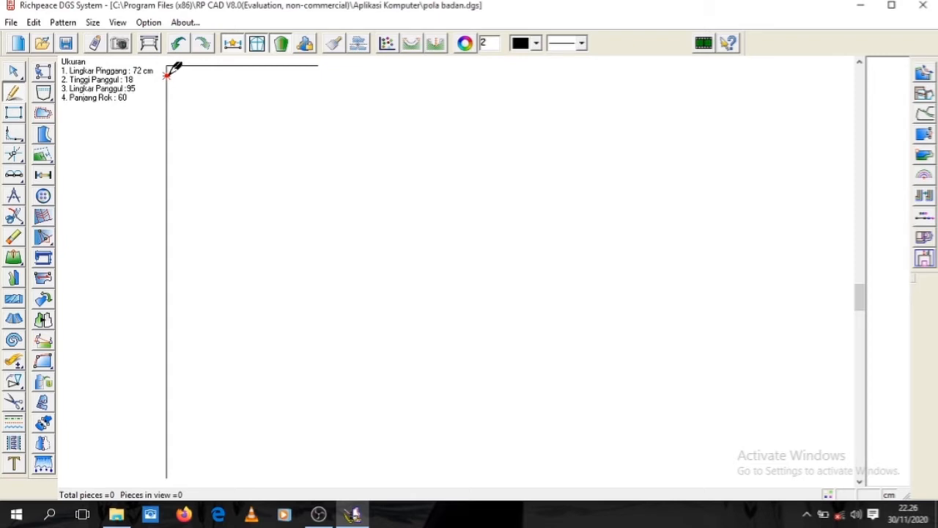
left_click(168, 74)
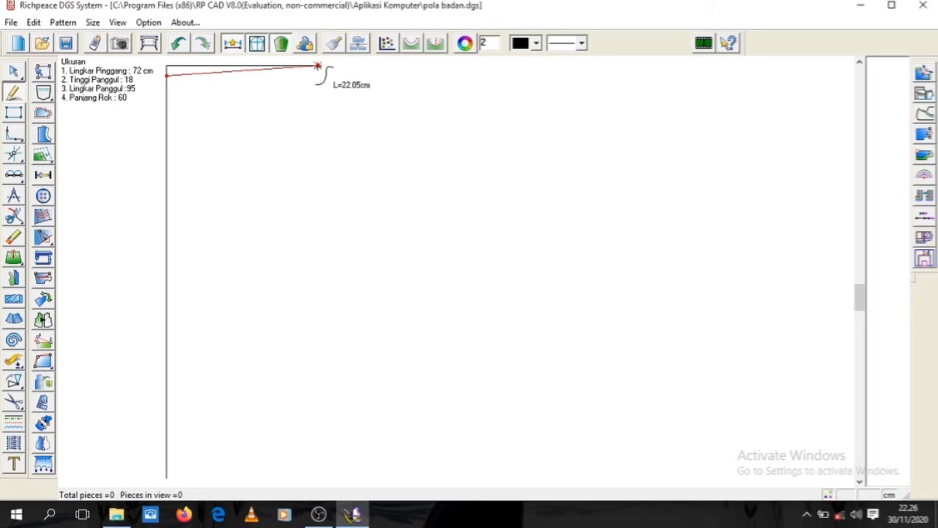
left_click(317, 66)
right_click(318, 66)
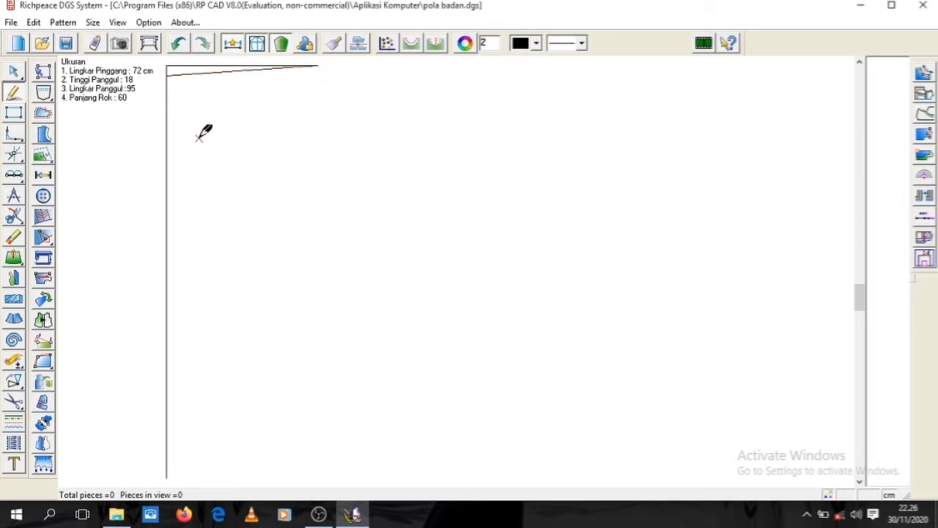
Step: Mark the hip level 18 cm below the lowered waist point and draw a 24.75 cm horizontal hip line from it
left_click(167, 74)
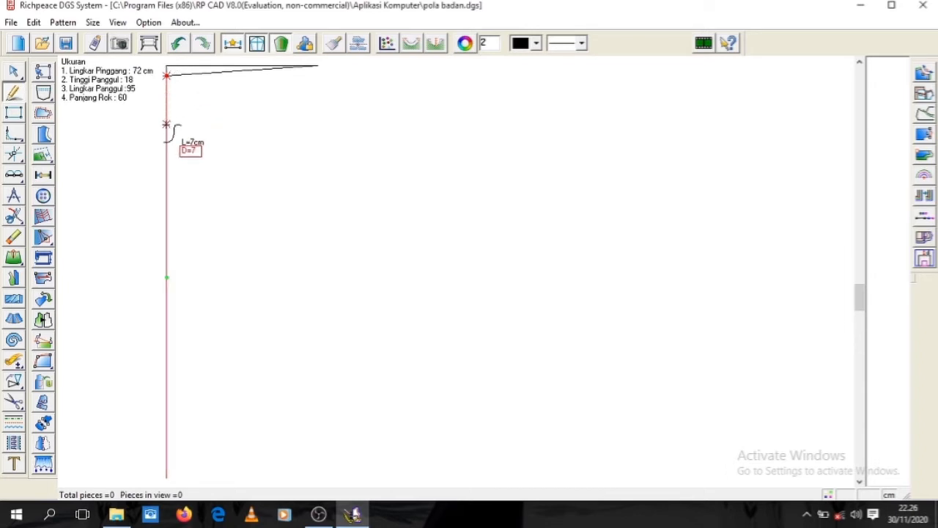
left_click(167, 141)
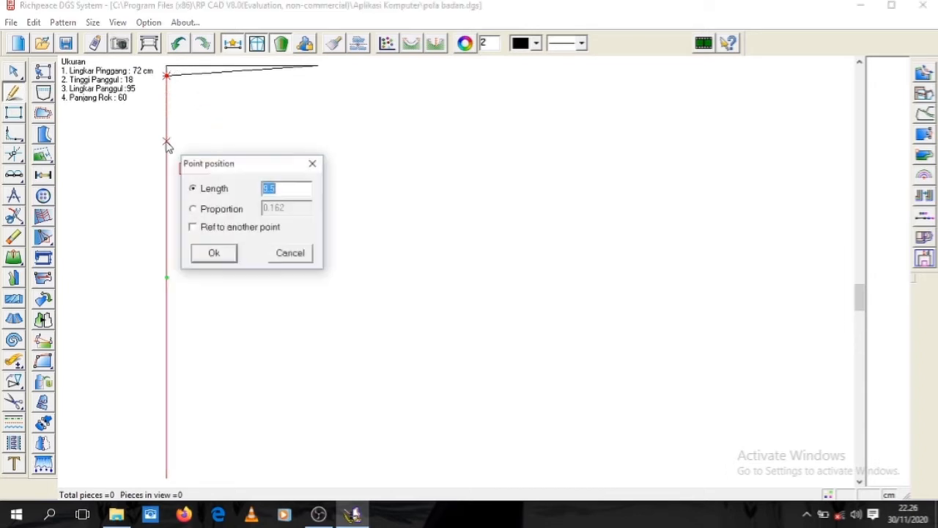
type("18")
left_click(214, 253)
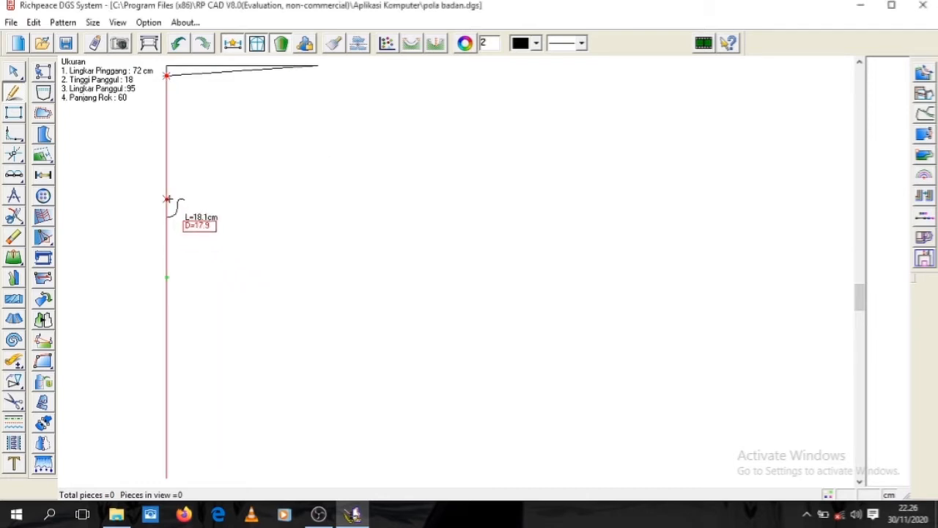
right_click(181, 198)
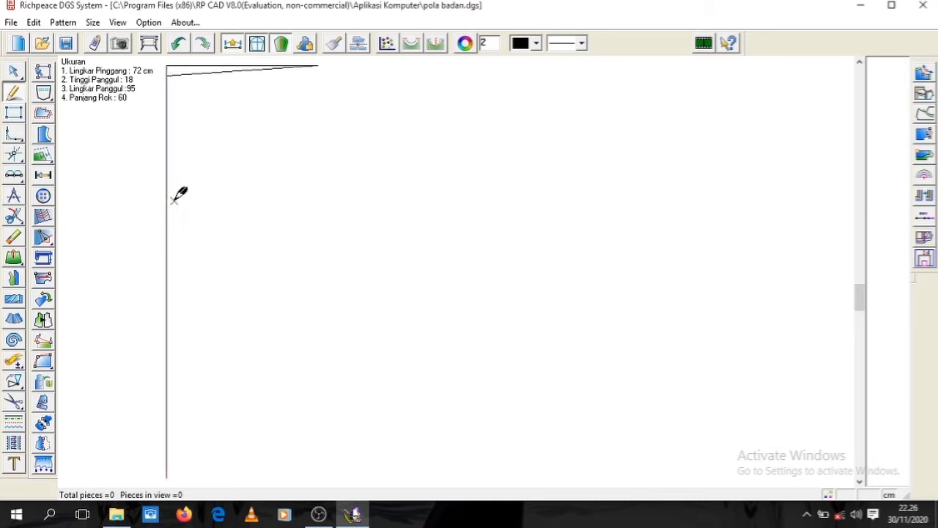
left_click(168, 199)
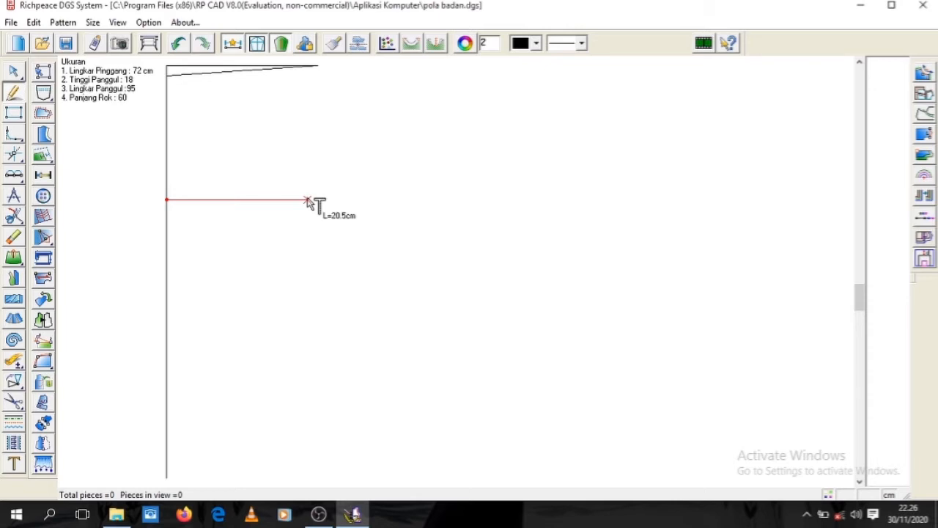
type("24")
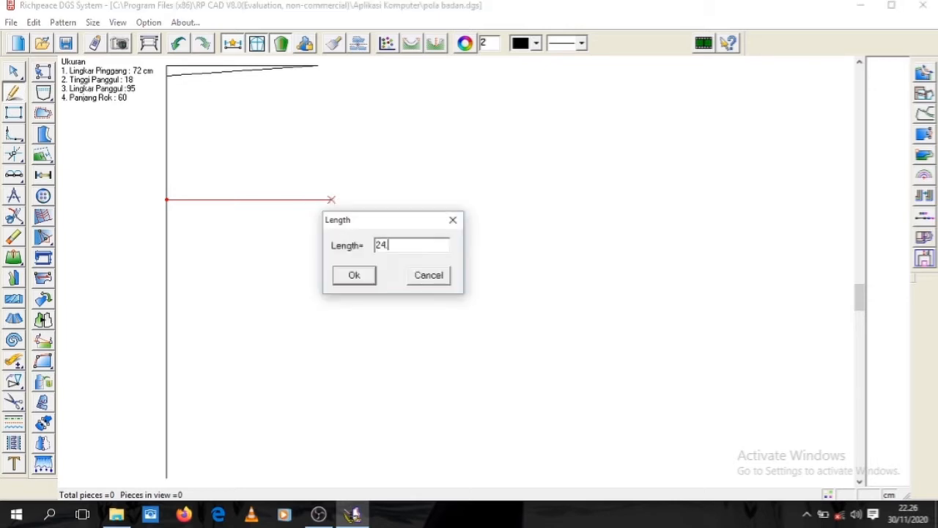
type(".75")
left_click(355, 275)
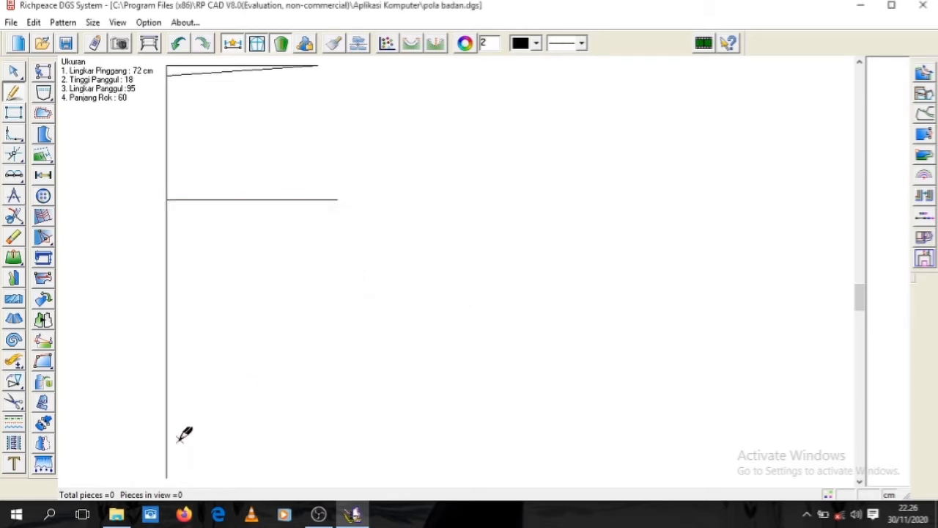
Step: Draw a 24.75 cm horizontal hem line from the lower end of the centre line
left_click(173, 476)
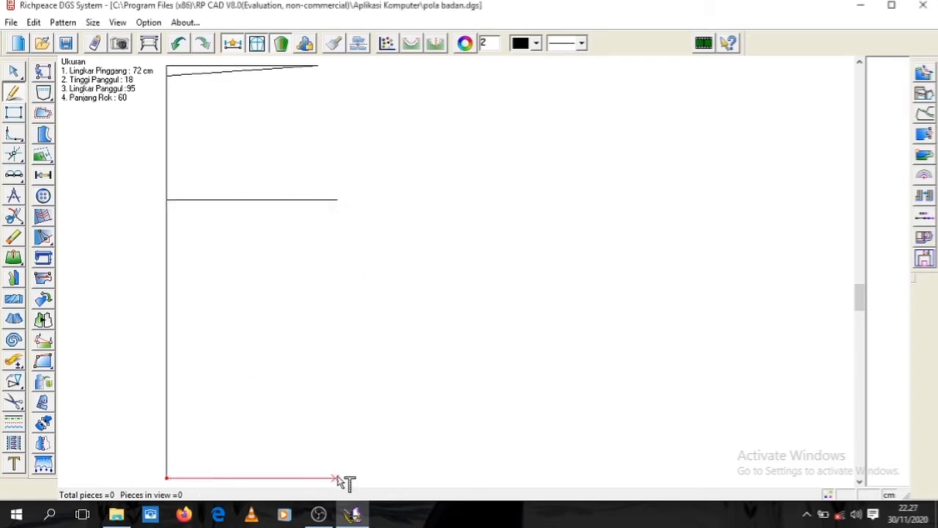
key("Return")
type("24.75")
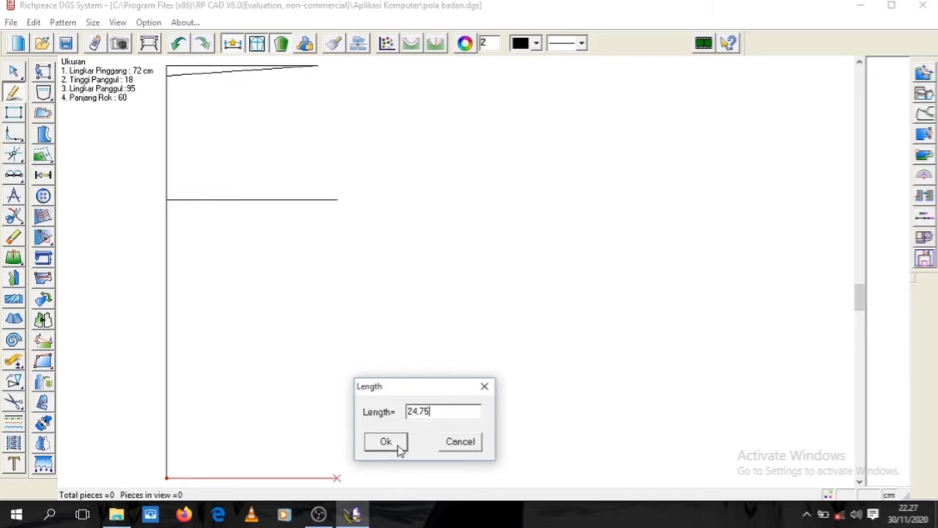
left_click(397, 443)
Step: Draw the side seam by joining the hip line's outer end to the hem's end and the waist line's end to the hip
left_click(337, 199)
left_click(337, 478)
left_click(319, 65)
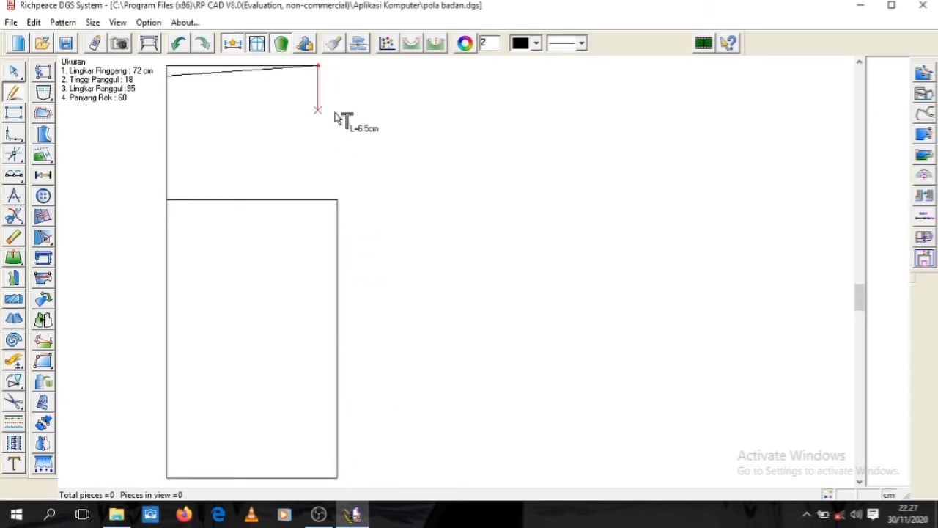
left_click(337, 199)
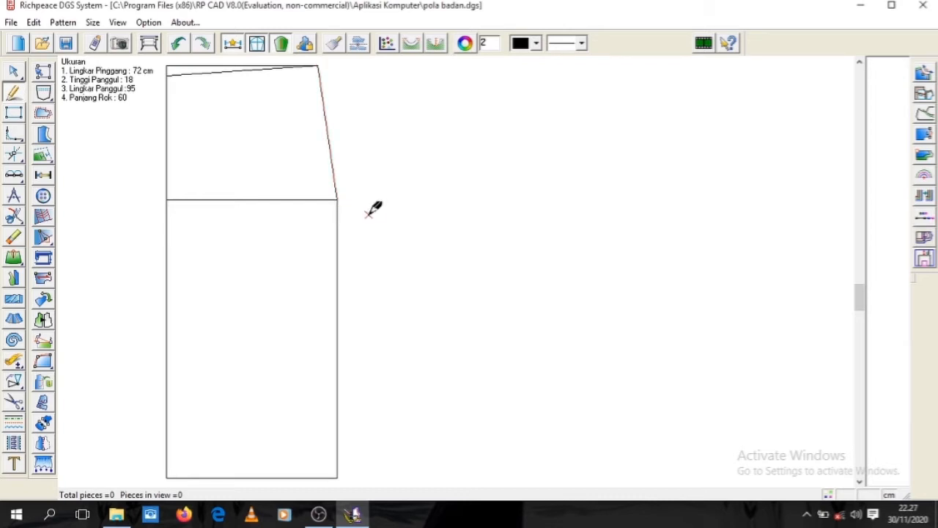
Step: Bend the slanted waistline slightly downward near the centre line and bow the side seam outward between waist and hip
left_click(13, 71)
mouse_move(186, 78)
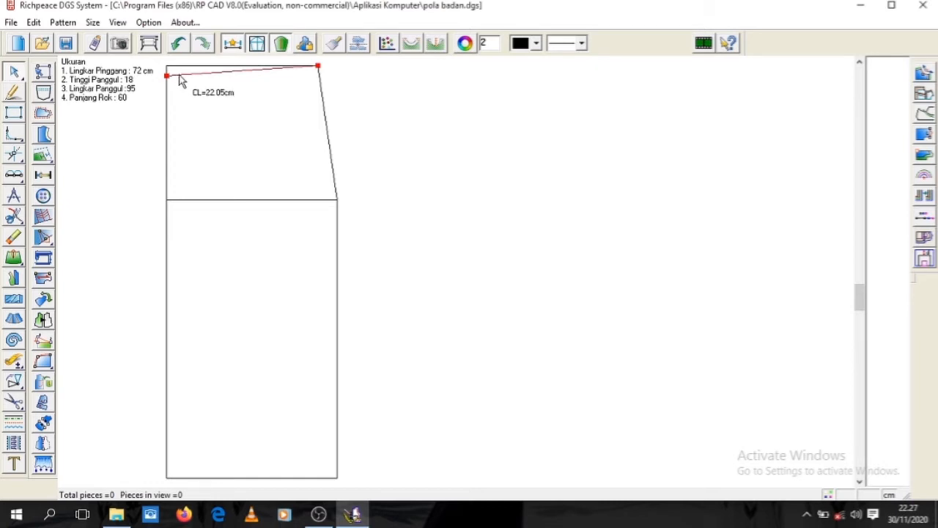
left_click(181, 79)
left_click_drag(181, 83, 189, 80)
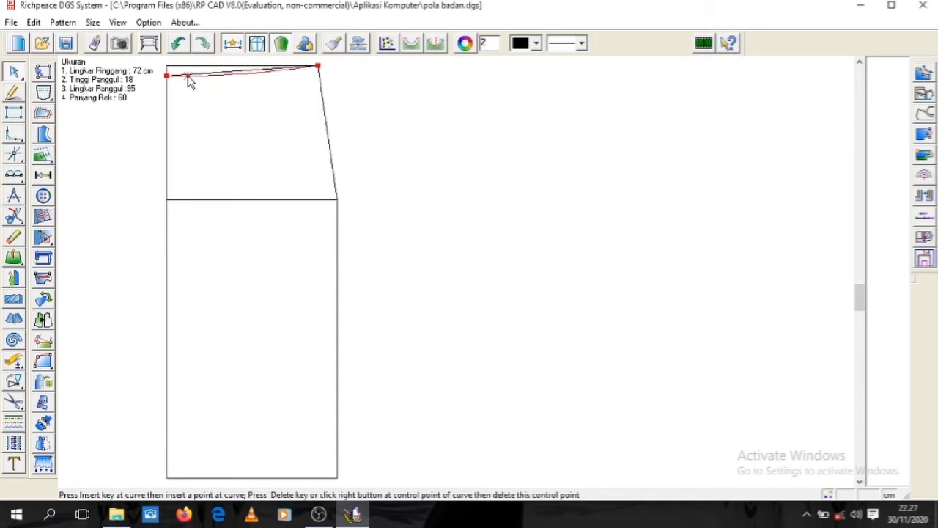
left_click(326, 115)
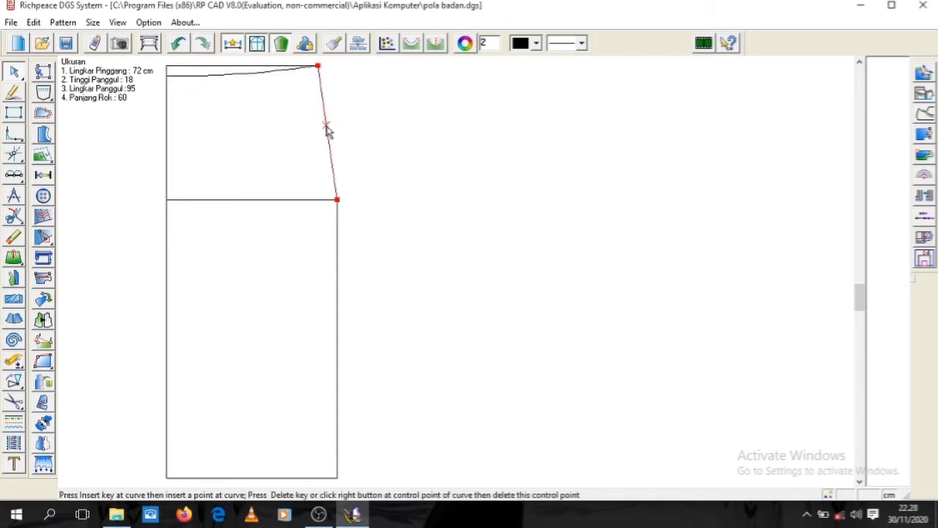
left_click_drag(327, 130, 334, 131)
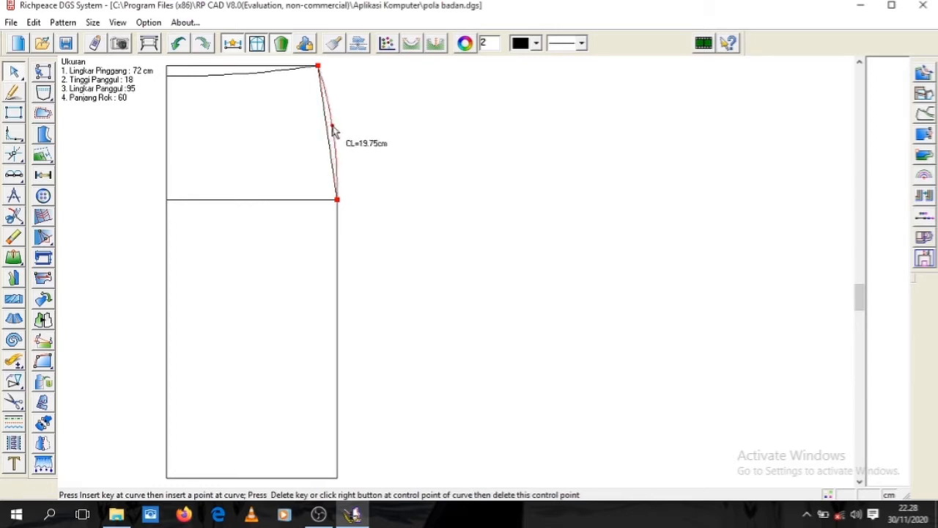
Step: Finish bowing the side seam outward between the waist and the hip line
left_click(332, 126)
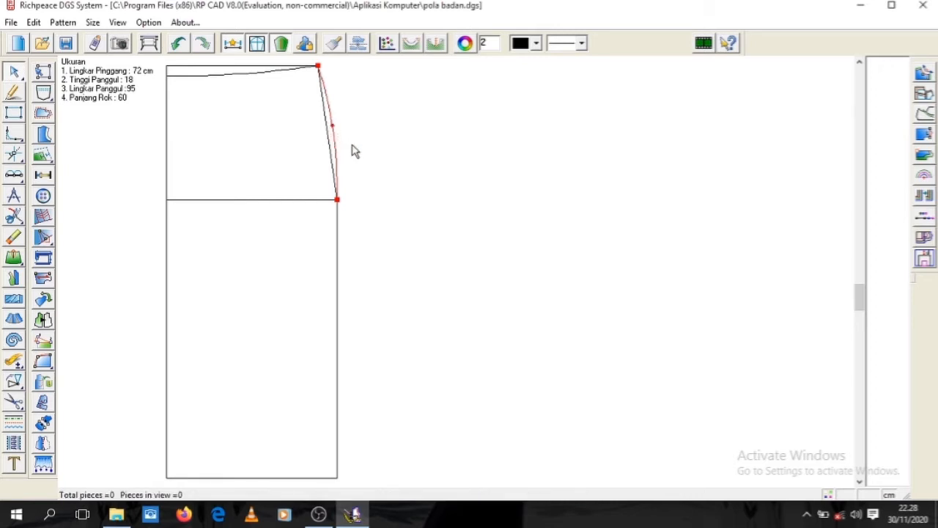
right_click(352, 151)
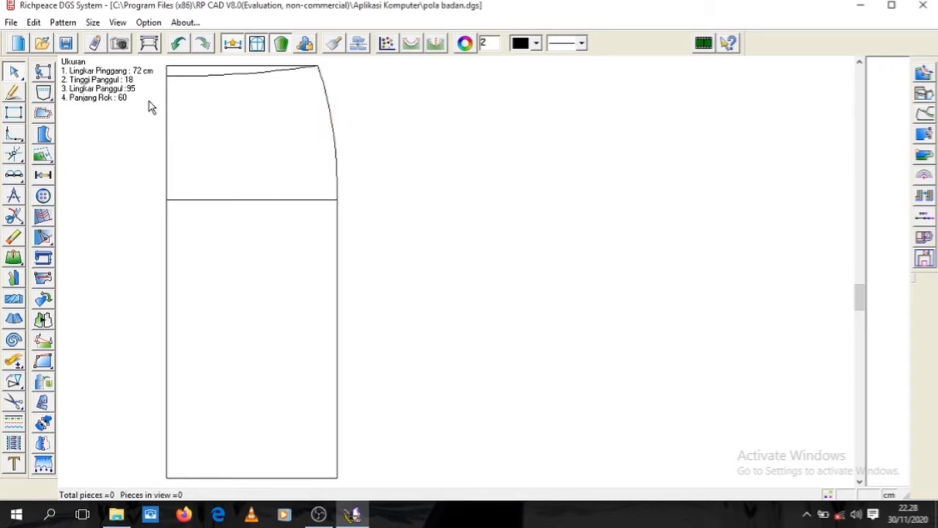
Step: Draw the vertical dart centre line from the waistline, 8.2 cm from the centre line, down to the hip line
left_click(14, 91)
left_click(178, 74)
left_click(177, 74)
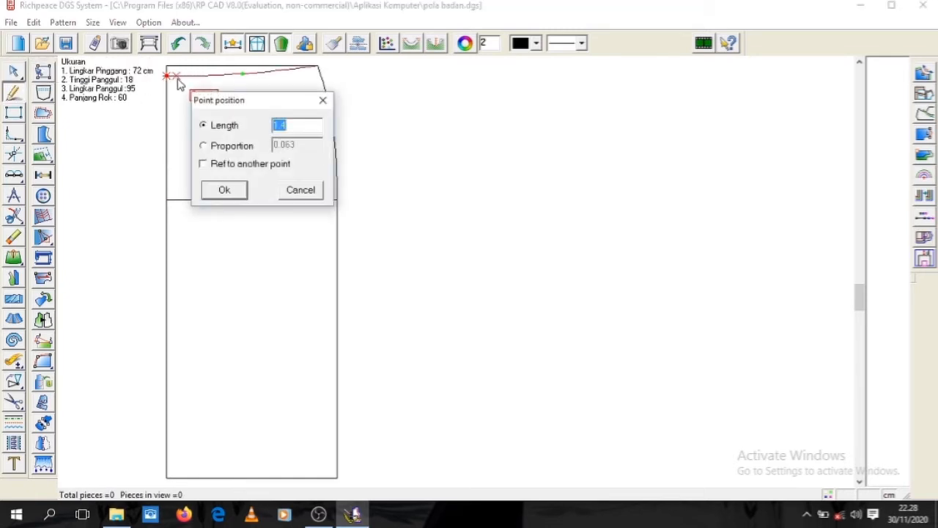
type("8")
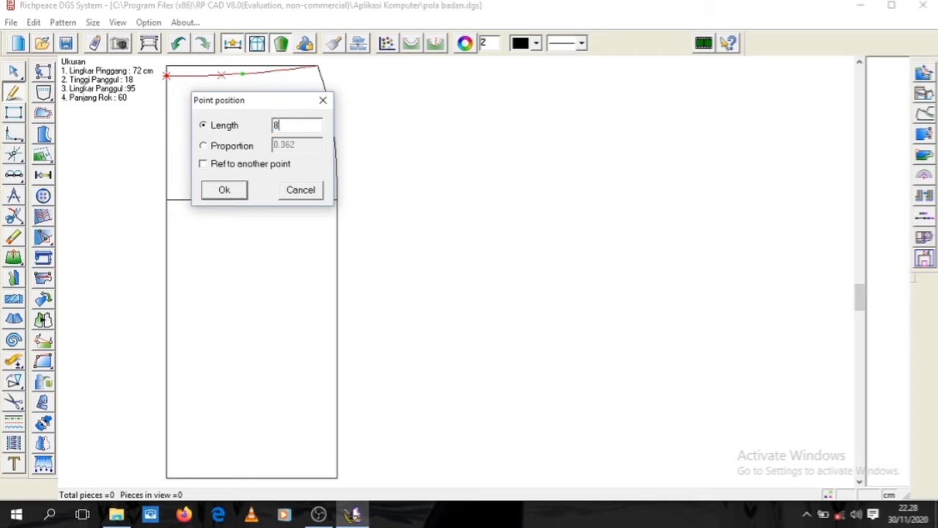
type(".2")
left_click(224, 189)
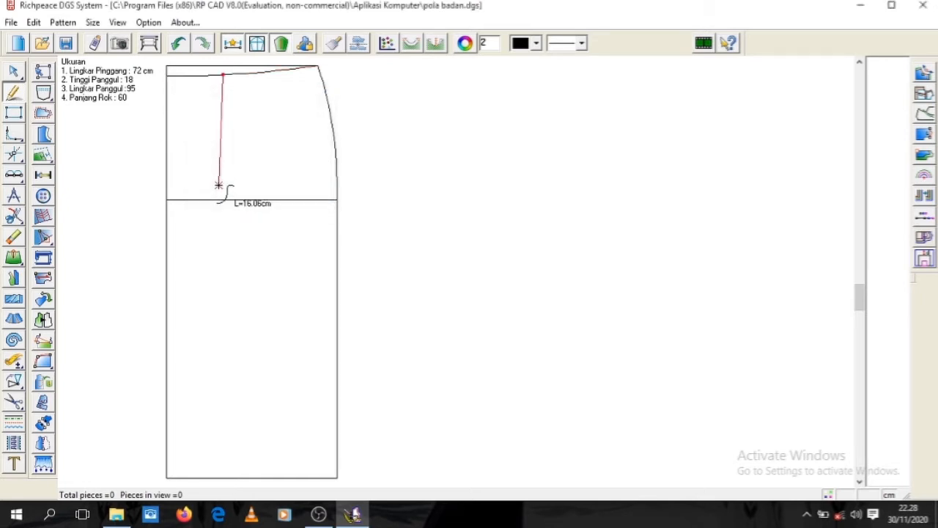
left_click(229, 196)
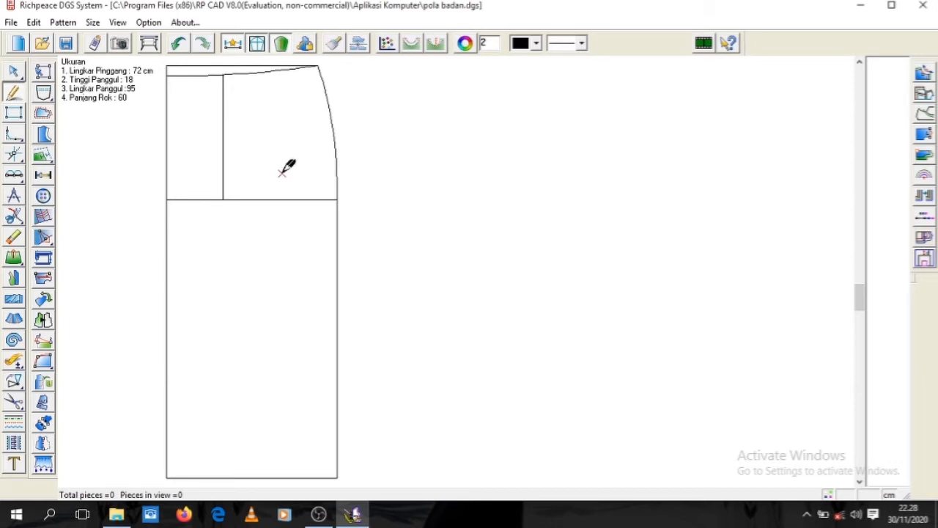
Step: With the divider set to 1, mark the dart width on the waistline with a 1.5 cm offset from the dart centre line toward the side seam
left_click(22, 176)
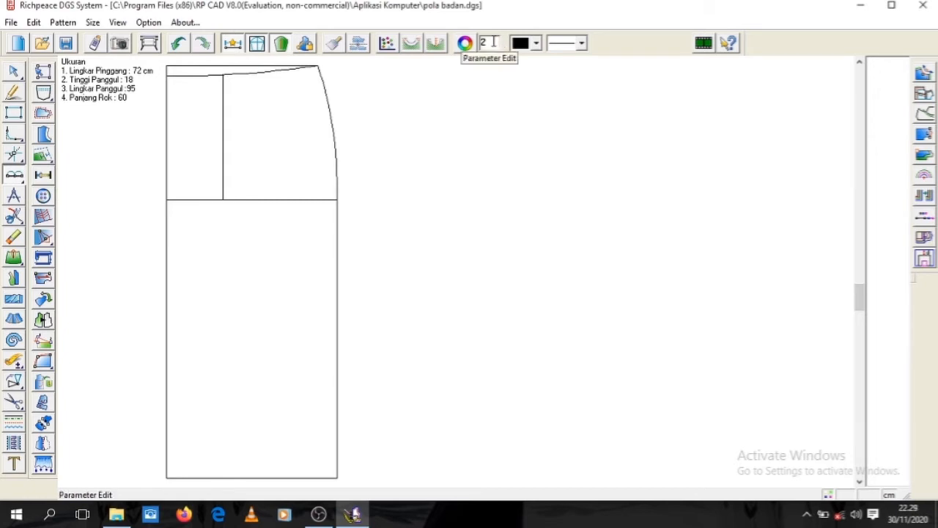
double_click(490, 42)
type("1")
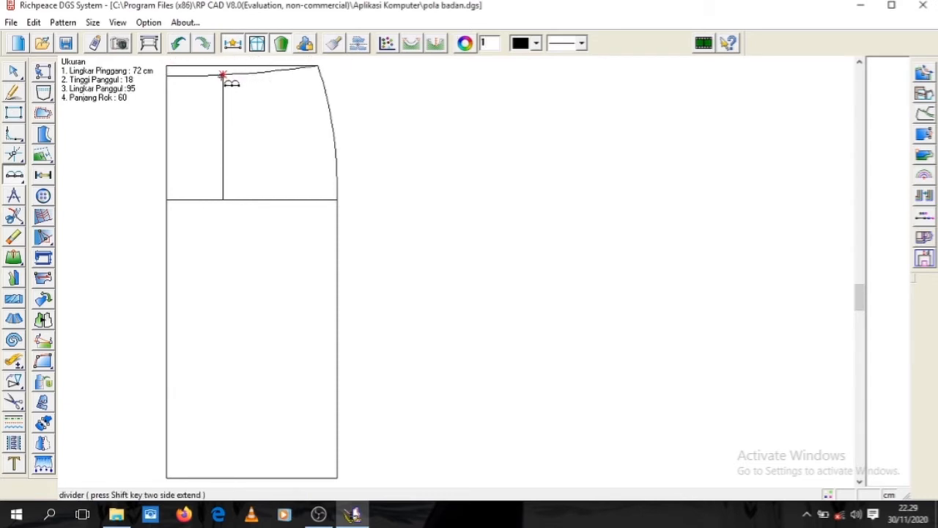
left_click(223, 75)
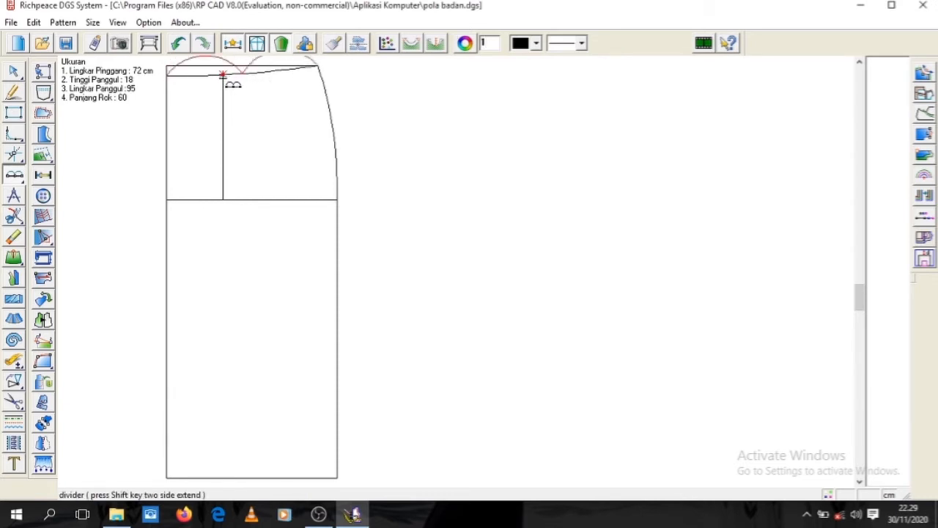
left_click(224, 76)
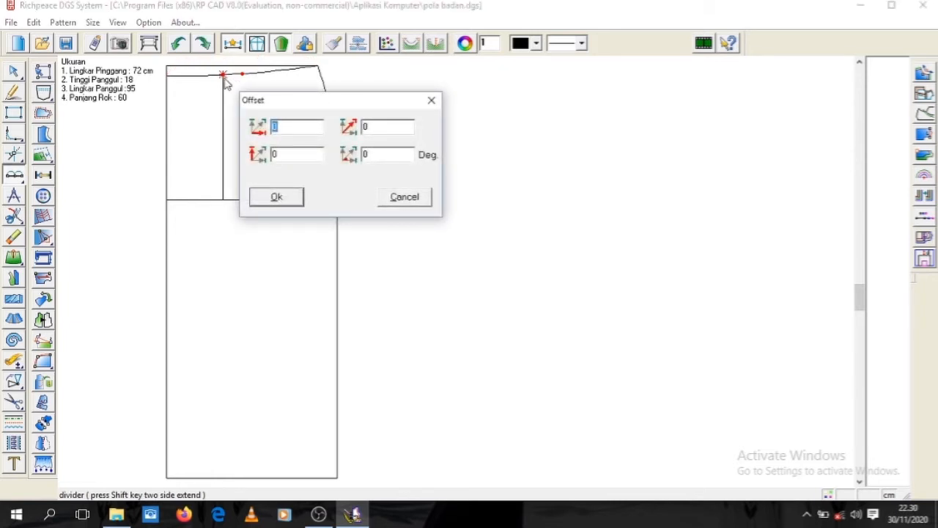
type("1.5")
left_click(277, 197)
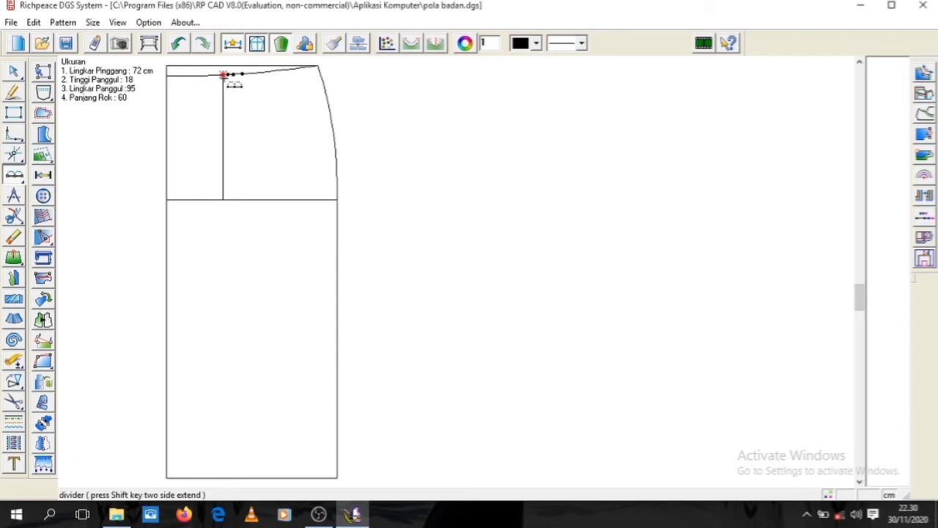
Step: Mark the dart's opposite side on the waistline, toward the centre line, with an offset of 1.5 cm at 180 degrees
left_click(223, 77)
type("1.")
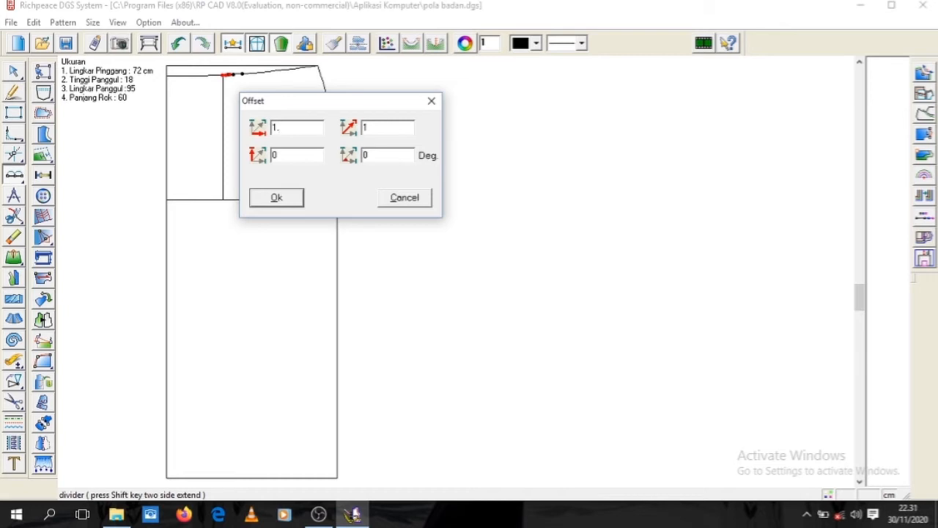
key("BackSpace")
key("BackSpace")
left_click(290, 156)
key("BackSpace")
type("1.5")
left_click(384, 155)
key("BackSpace")
key("BackSpace")
type("180")
left_click(297, 199)
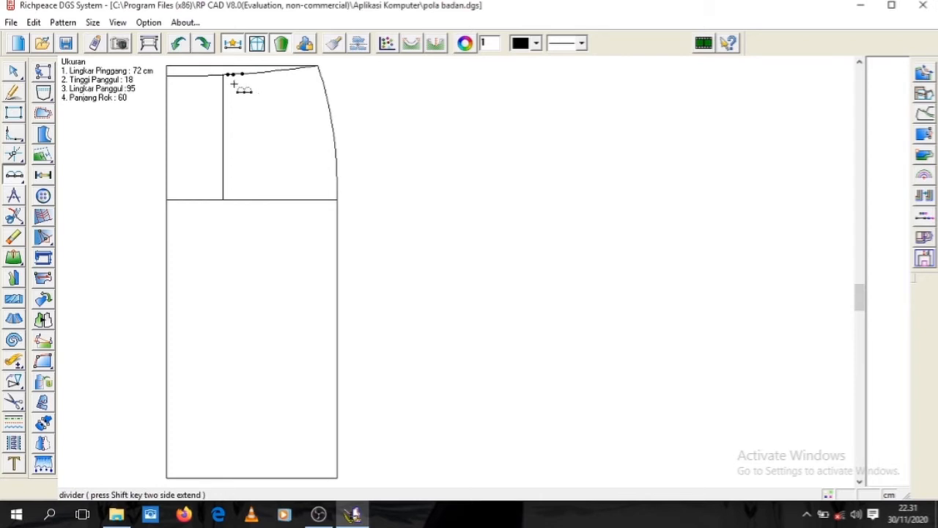
left_click(208, 65)
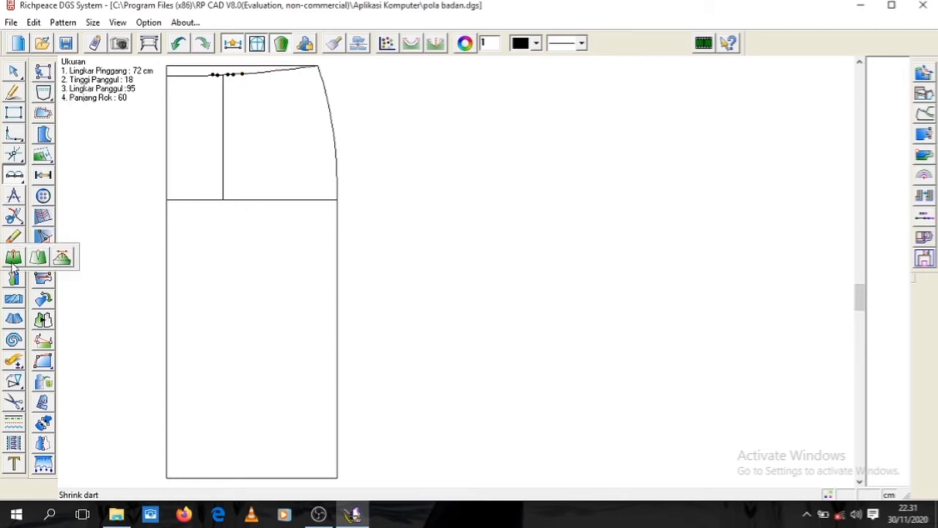
Step: Erase the surplus waistline points, keeping only the nearest one on each side of the dart centre line
left_click(13, 239)
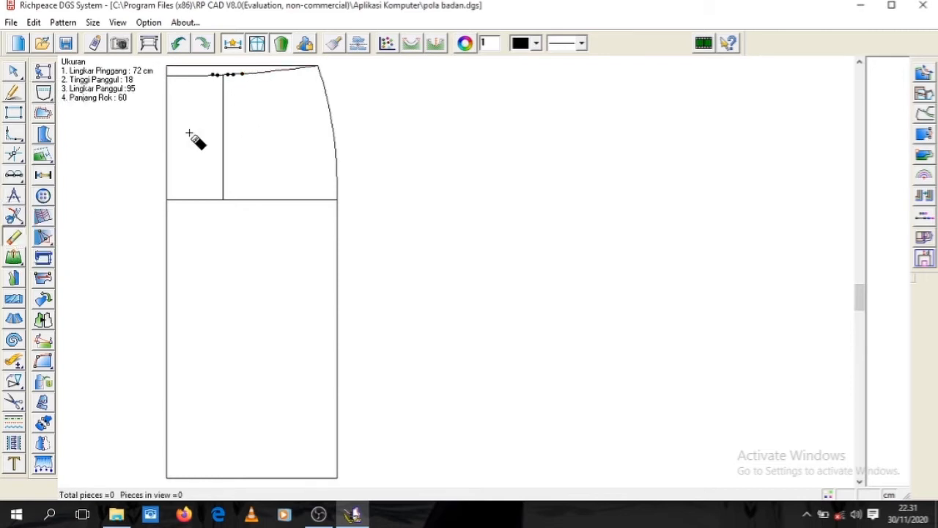
left_click(241, 76)
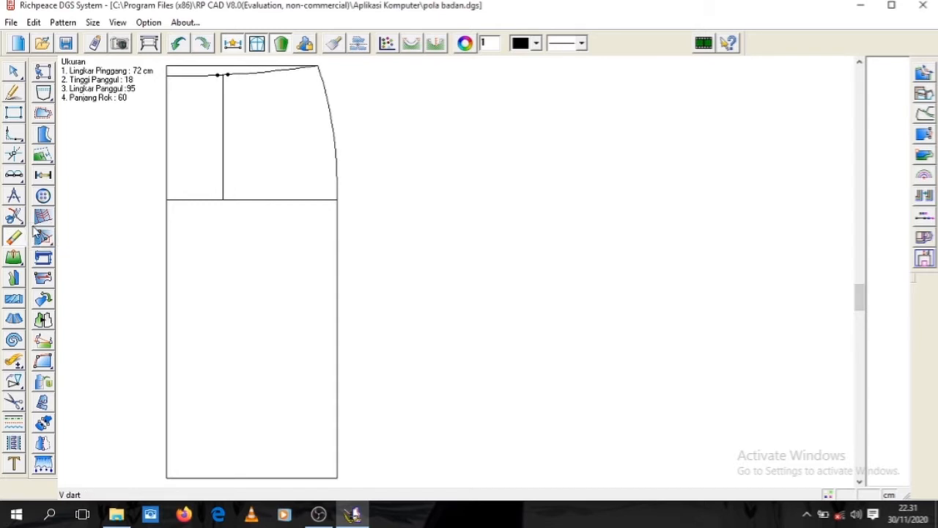
Step: Draw both dart legs with the compasses from the waistline points to the dart centre line, making the first 12 cm long
left_click(13, 195)
left_click(217, 74)
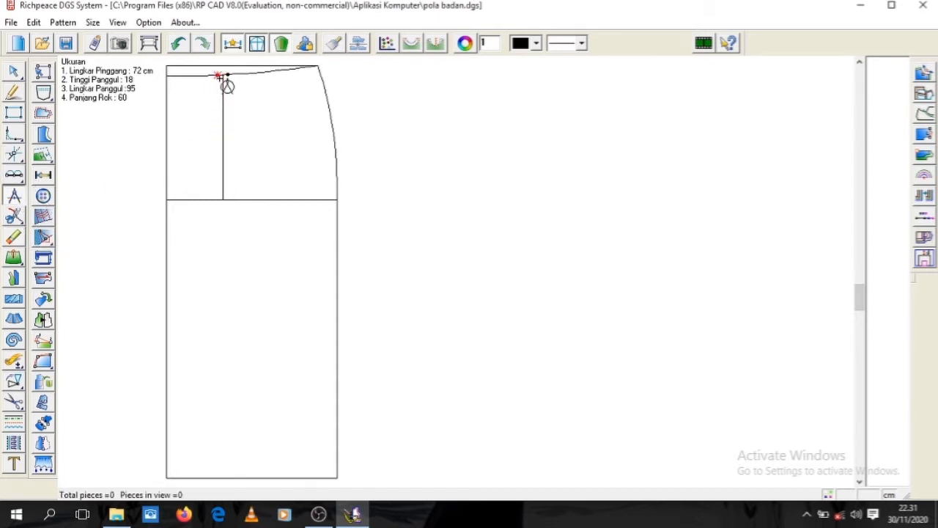
left_click(226, 167)
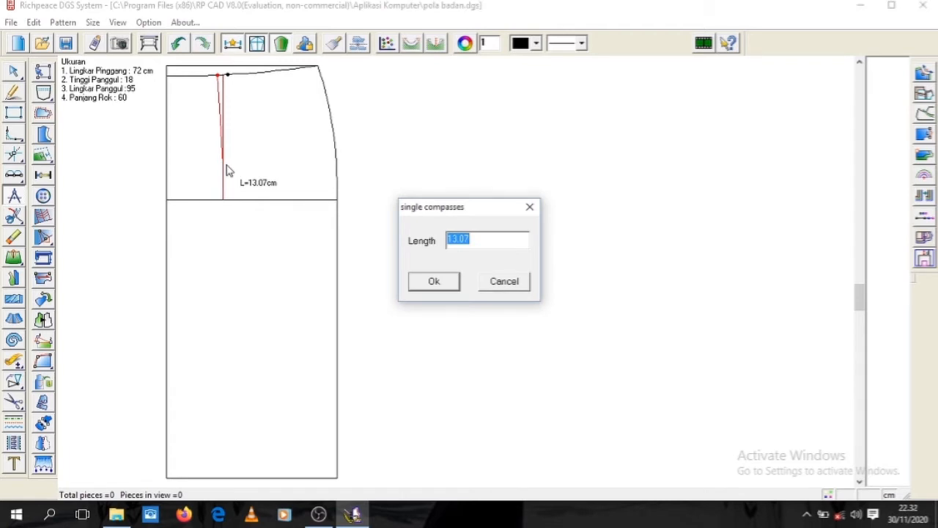
type("12")
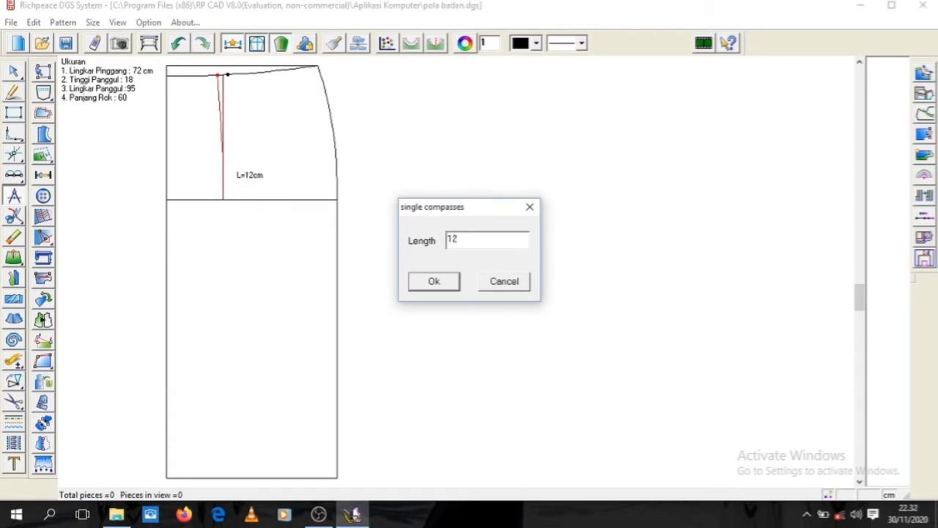
left_click(433, 283)
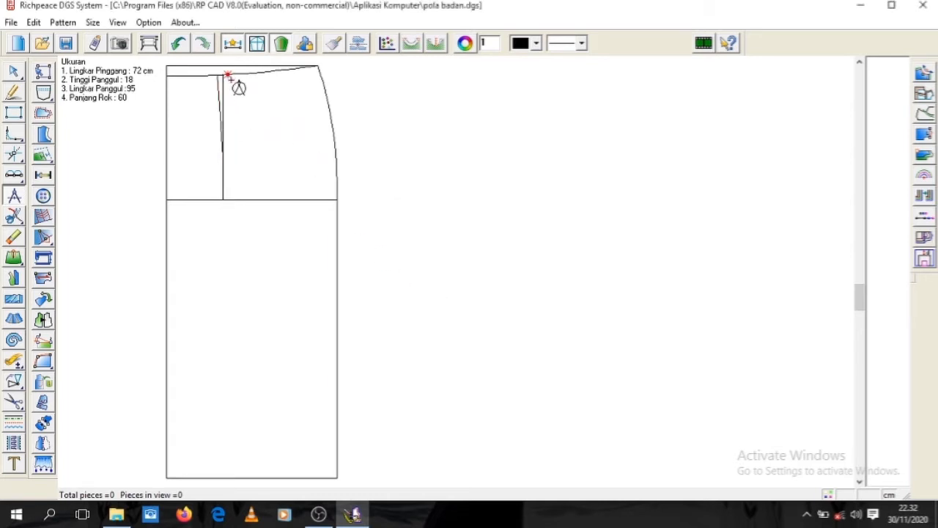
left_click(228, 74)
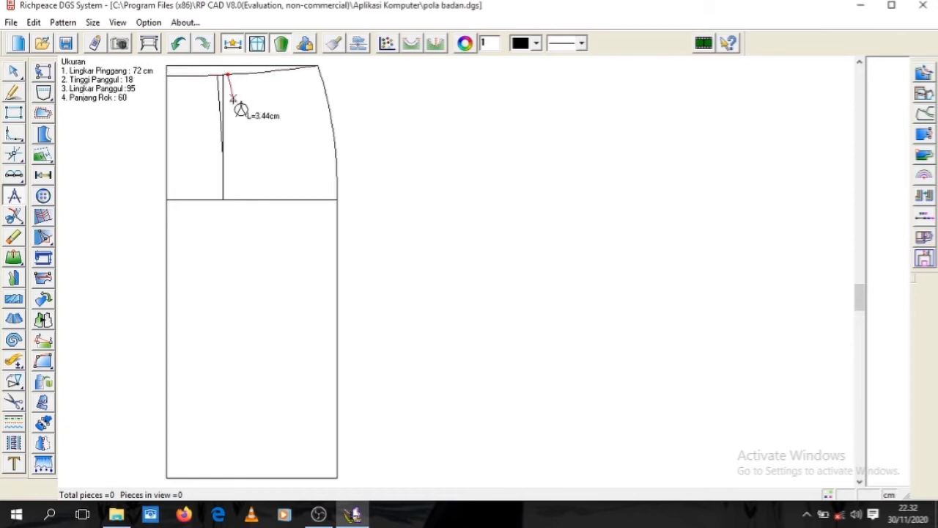
left_click(223, 155)
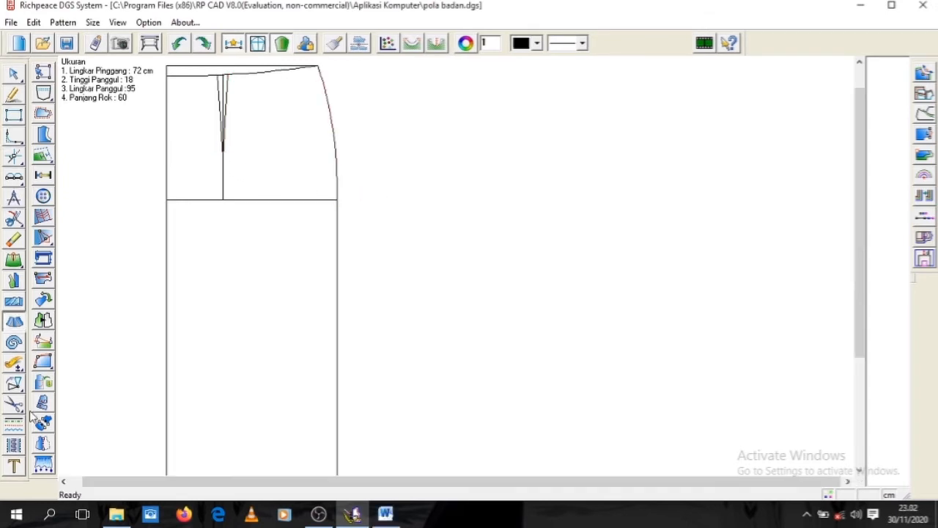
Step: Mirror a copy of the whole skirt piece about a vertical axis just outside its side seam
left_click(13, 381)
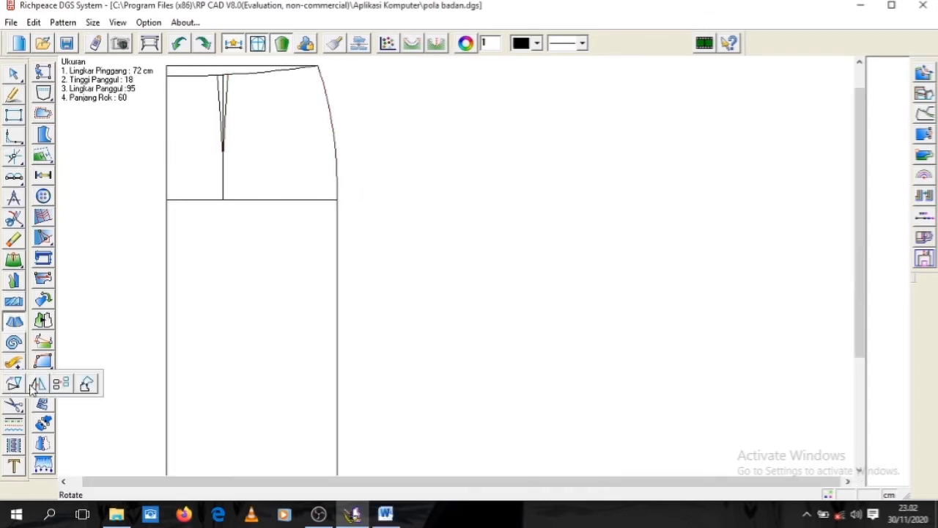
left_click(38, 384)
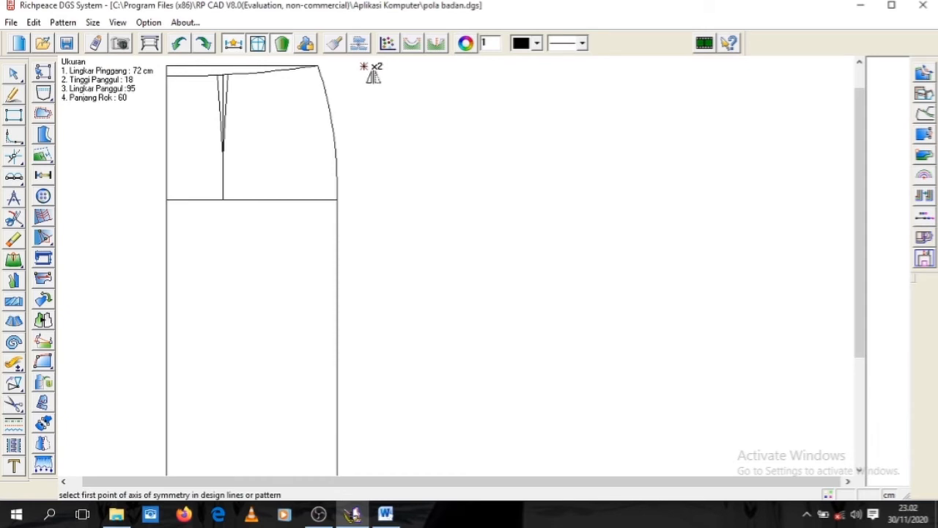
left_click(359, 62)
left_click(371, 473)
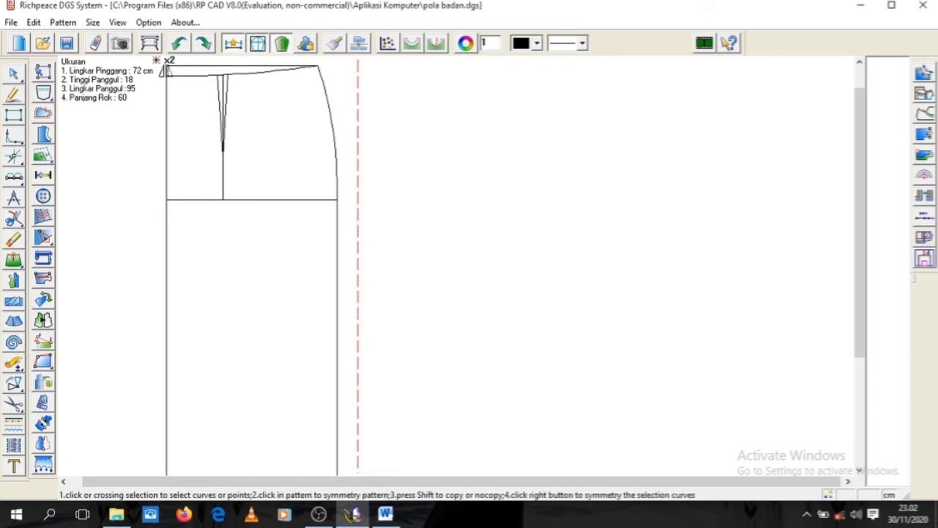
left_click_drag(156, 62, 364, 466)
right_click(364, 467)
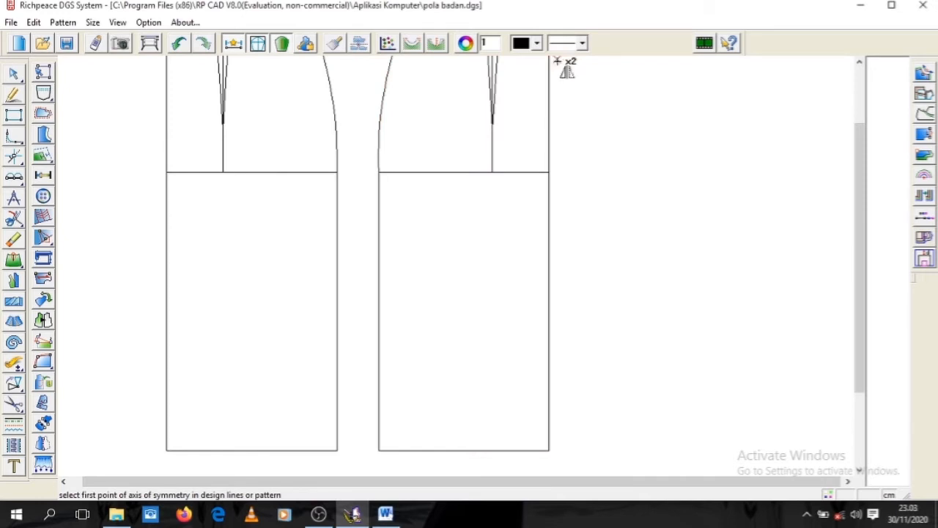
Step: Mirror a copy of the second skirt piece about a vertical axis just outside its centre line
scroll(827, 171, "up", 2)
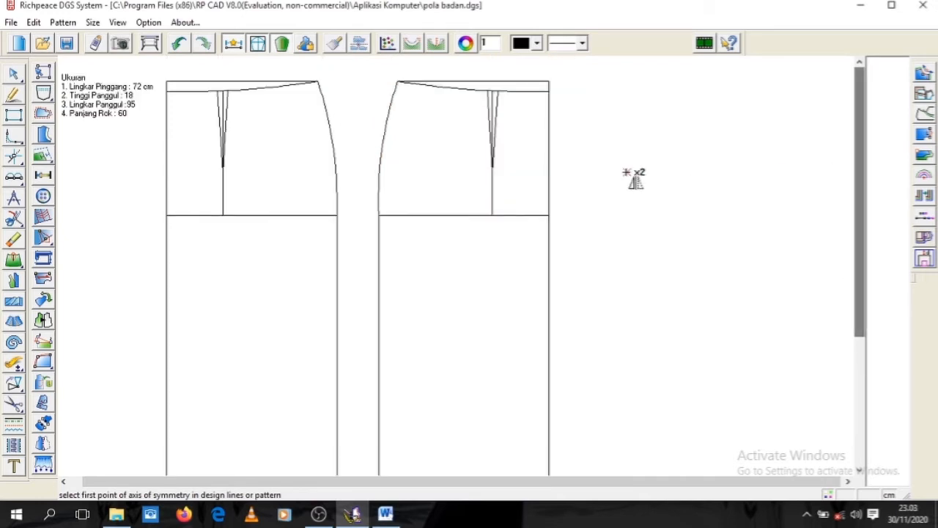
key("space")
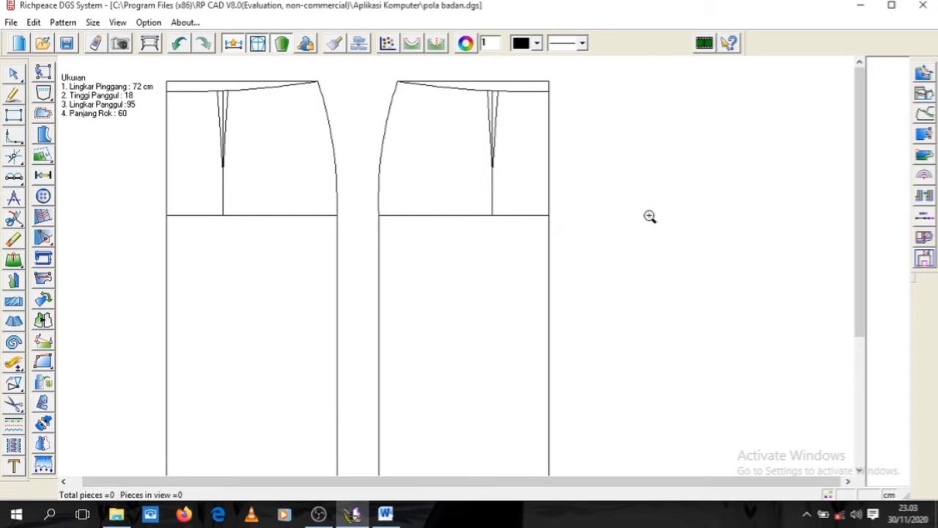
right_click(650, 216)
right_click(687, 435)
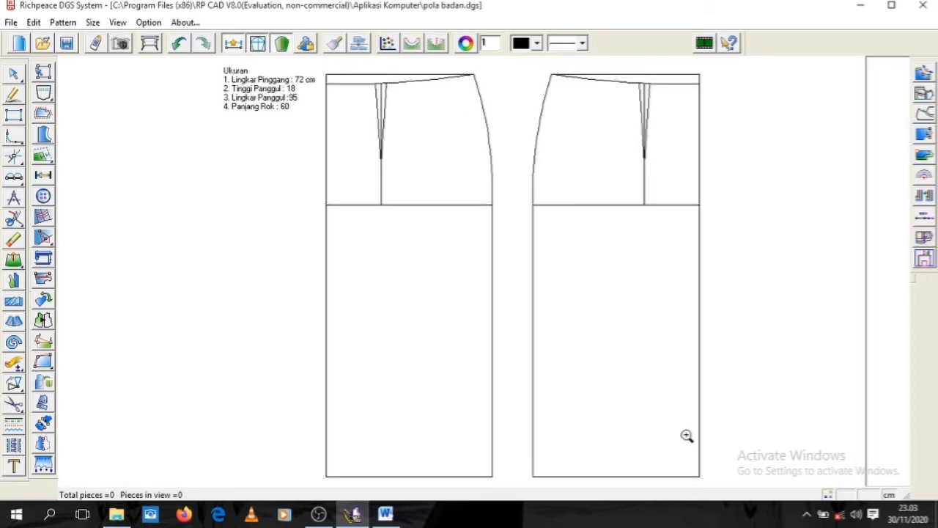
scroll(752, 340, "down", 3)
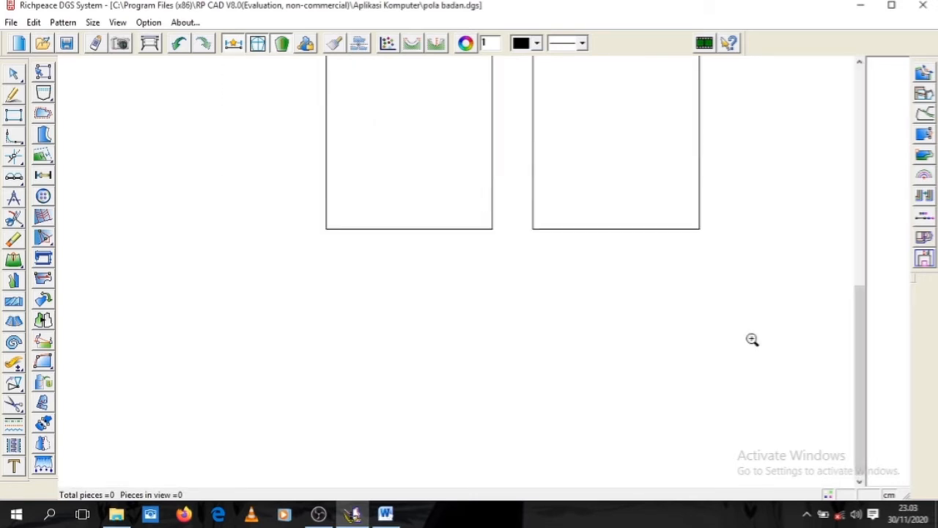
scroll(753, 340, "down", 3)
left_click_drag(863, 433, 855, 72)
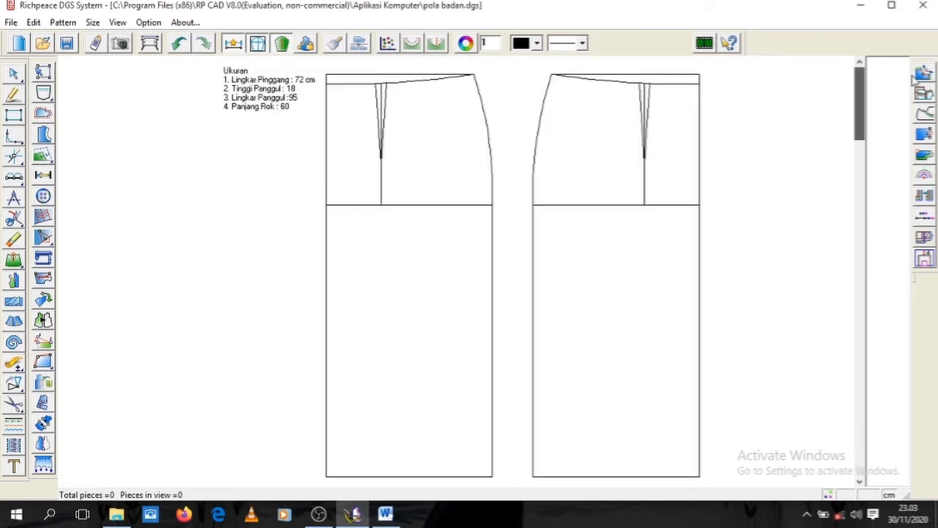
right_click(737, 212)
left_click(682, 69)
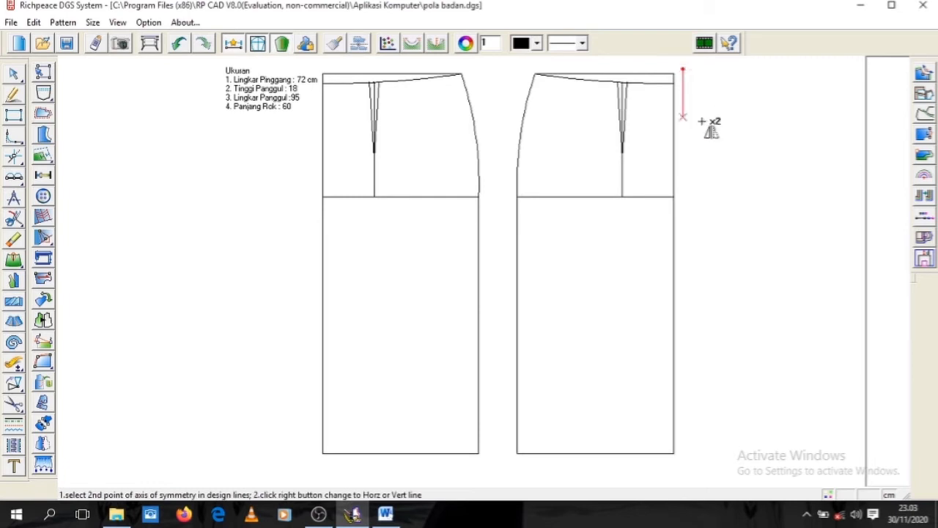
left_click(758, 462)
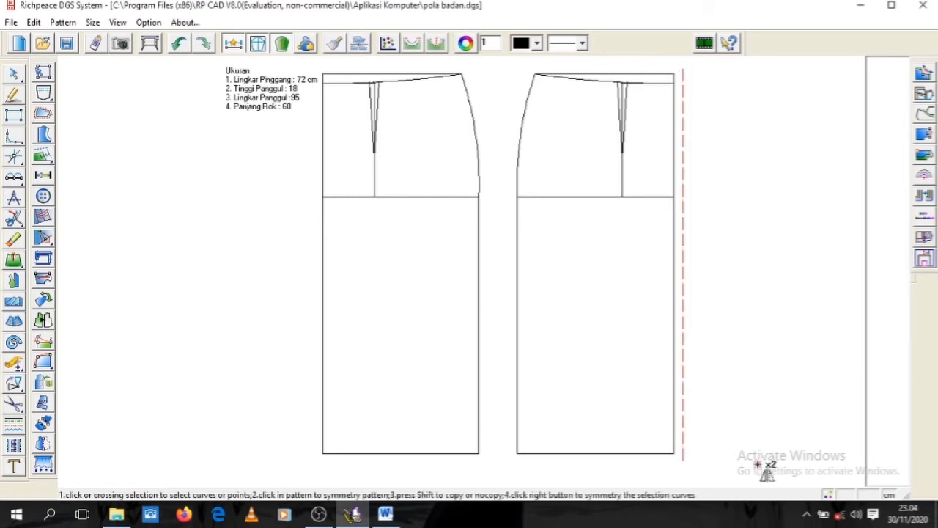
left_click_drag(513, 68, 678, 469)
right_click(678, 469)
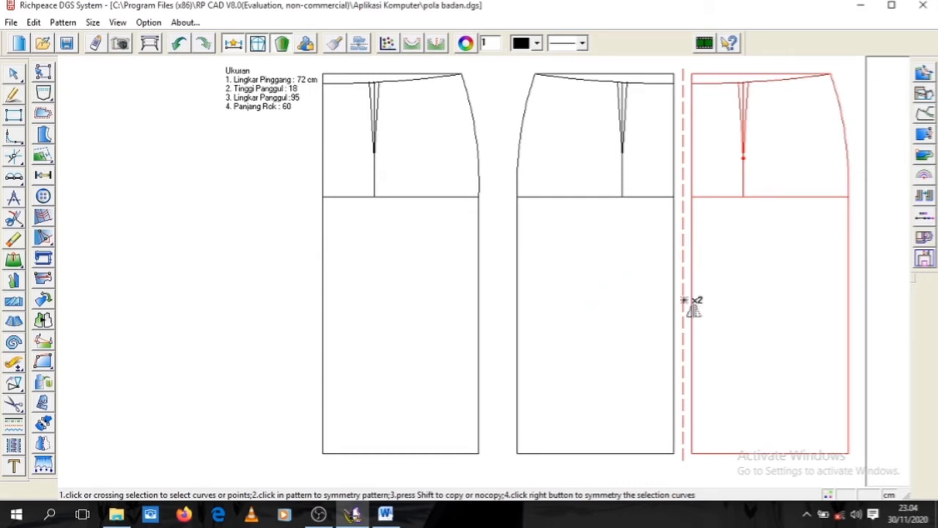
Step: Erase all the lines of the middle mirrored skirt piece, including its side seam, hip line, dart, waistline, centre line and hem
left_click(517, 231)
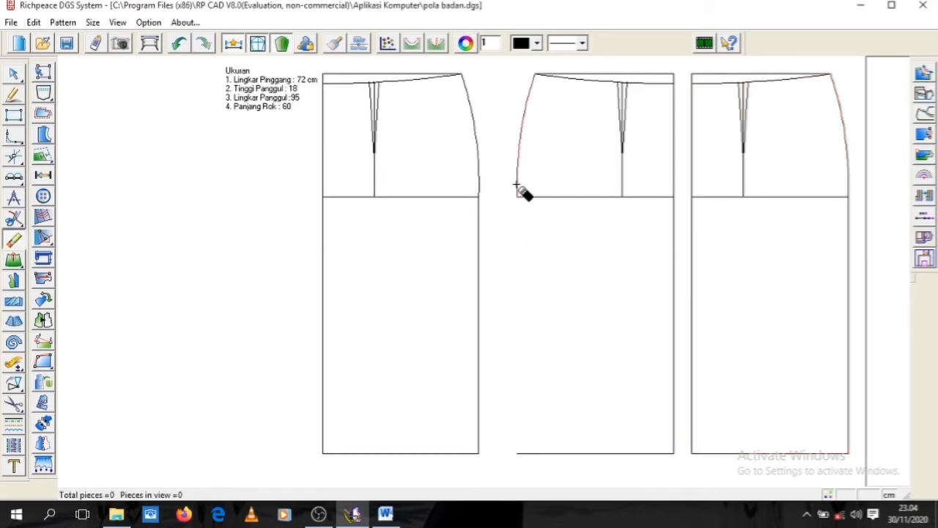
left_click(518, 184)
left_click(531, 198)
left_click(627, 162)
left_click(627, 161)
left_click(619, 149)
left_click(624, 78)
left_click(626, 74)
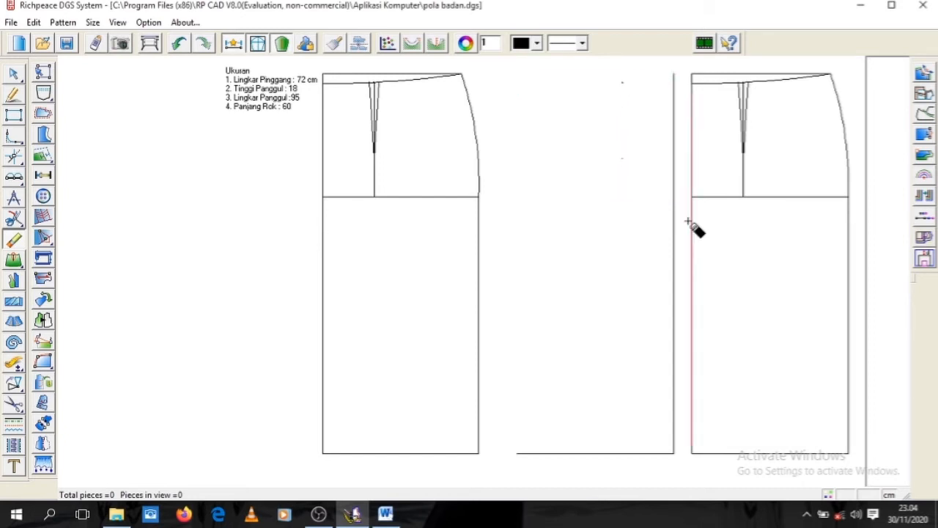
left_click(674, 206)
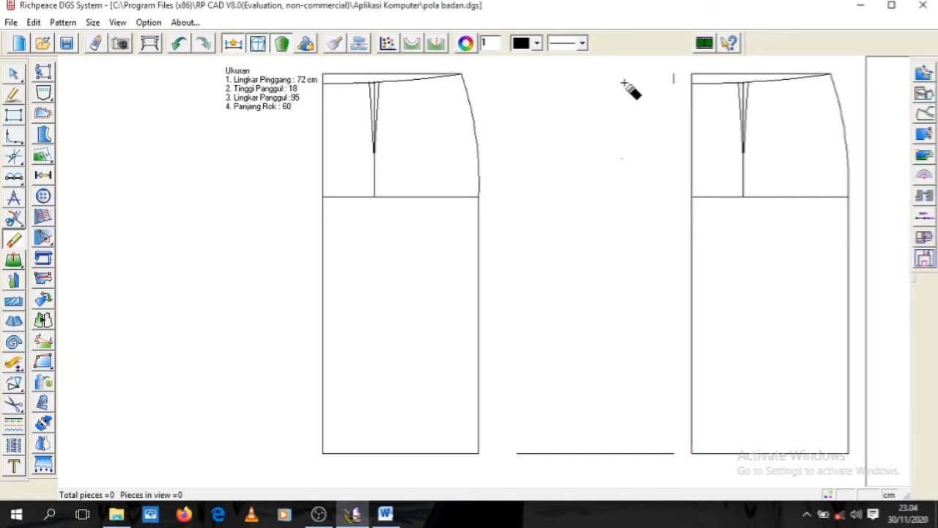
left_click(650, 460)
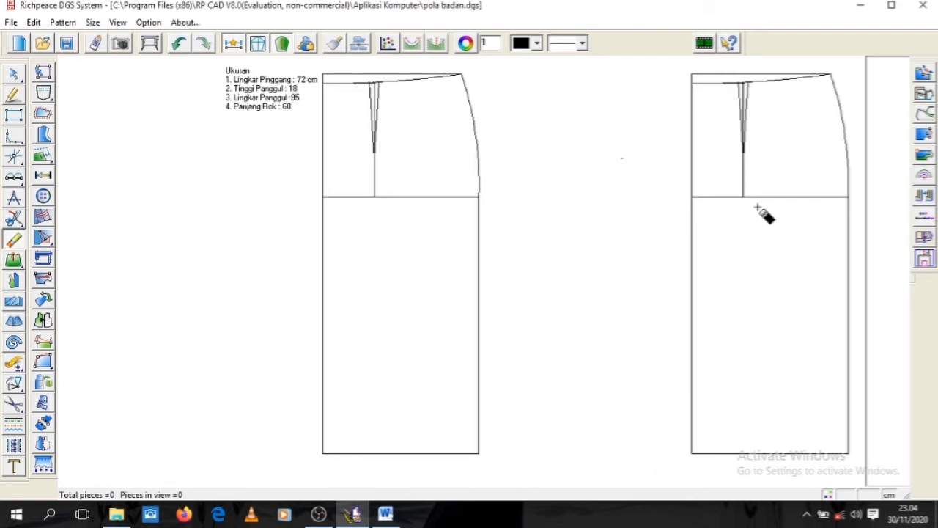
Step: Set up a cut-apart spread of the remaining mirrored skirt's outline, with the waistline as the non-stretched curve and the hem as the stretched curve
left_click(13, 320)
left_click(691, 279)
left_click(849, 249)
left_click(769, 82)
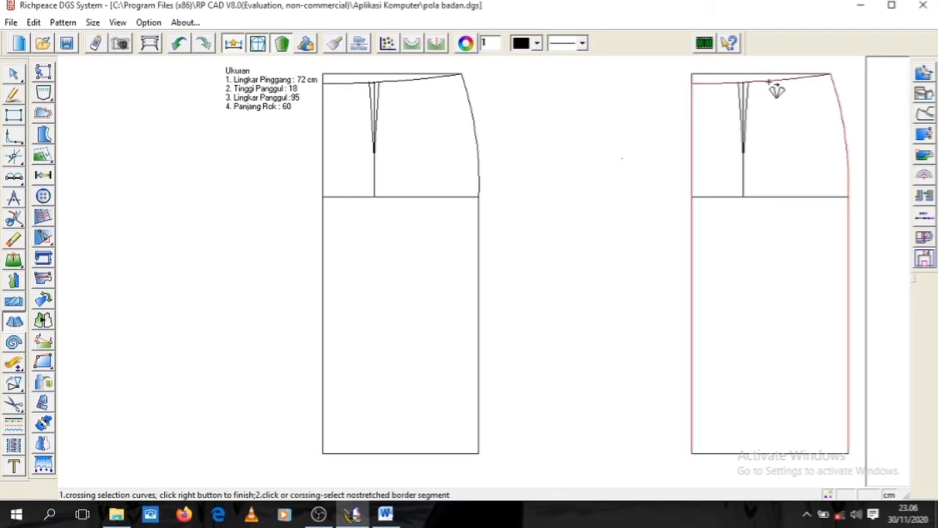
left_click(769, 81)
right_click(769, 81)
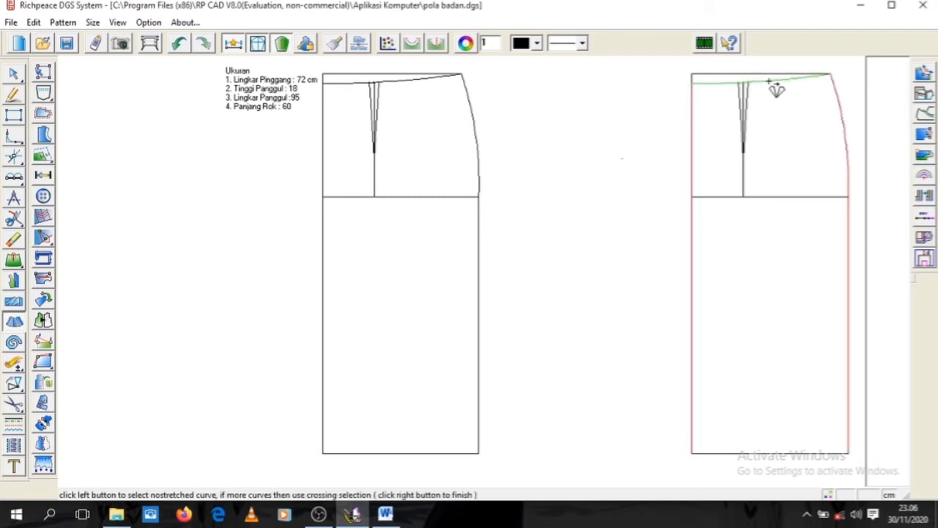
right_click(776, 90)
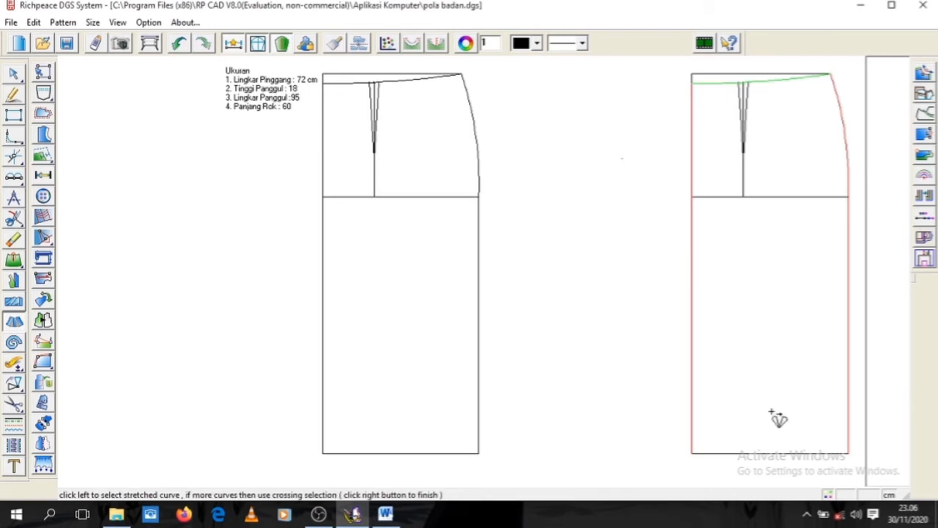
left_click(766, 454)
right_click(766, 454)
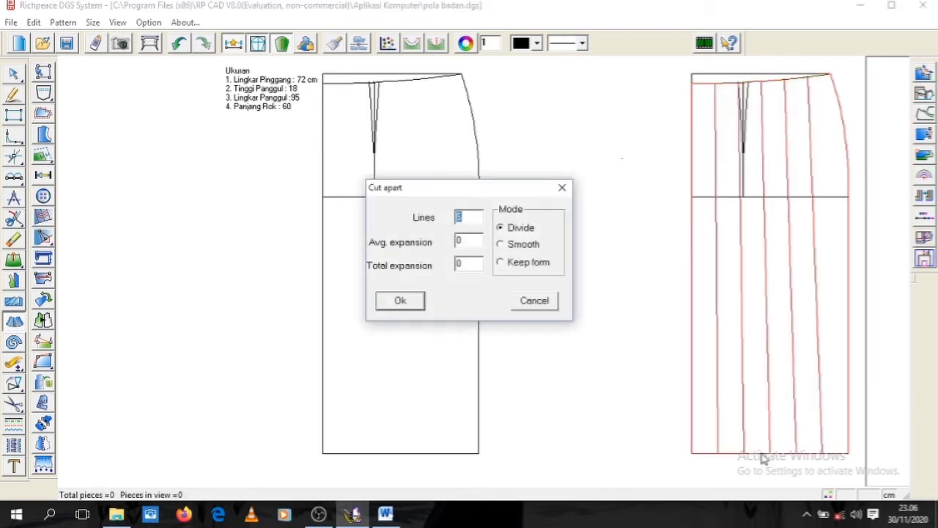
Step: Flare the skirt with 3 cut lines and an average expansion of 4 in Smooth mode
type("3")
left_click(463, 240)
key("BackSpace")
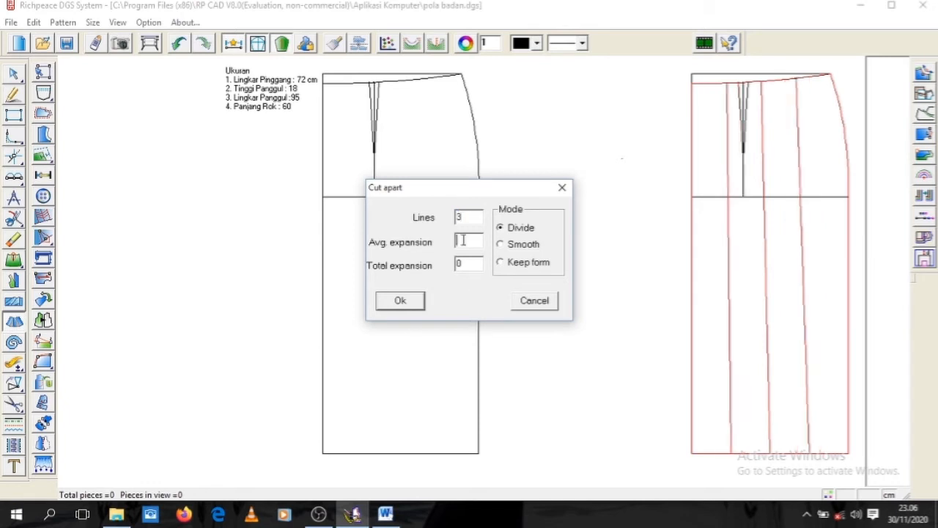
type("4")
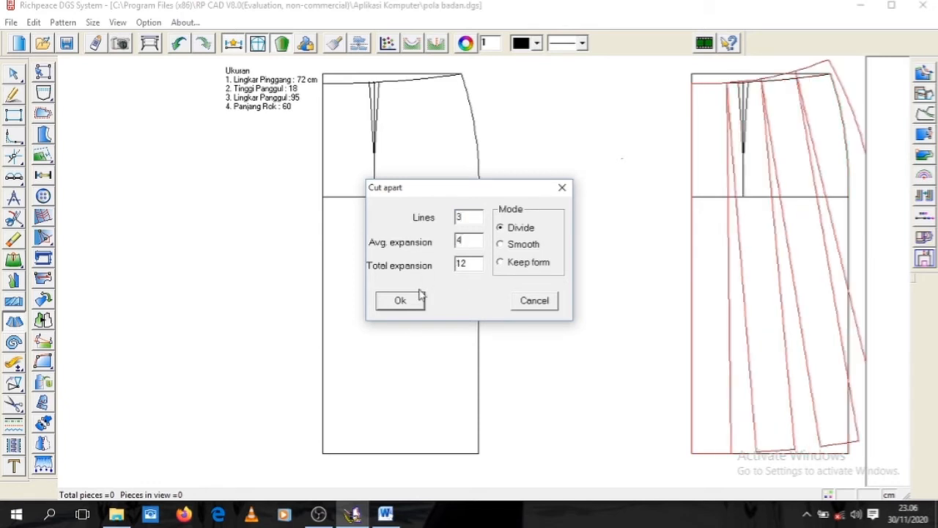
left_click(502, 245)
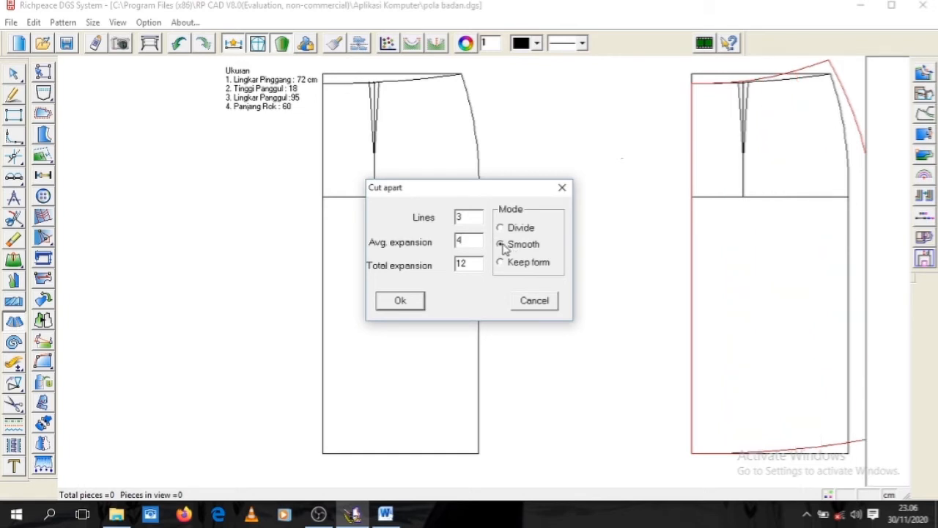
left_click(400, 300)
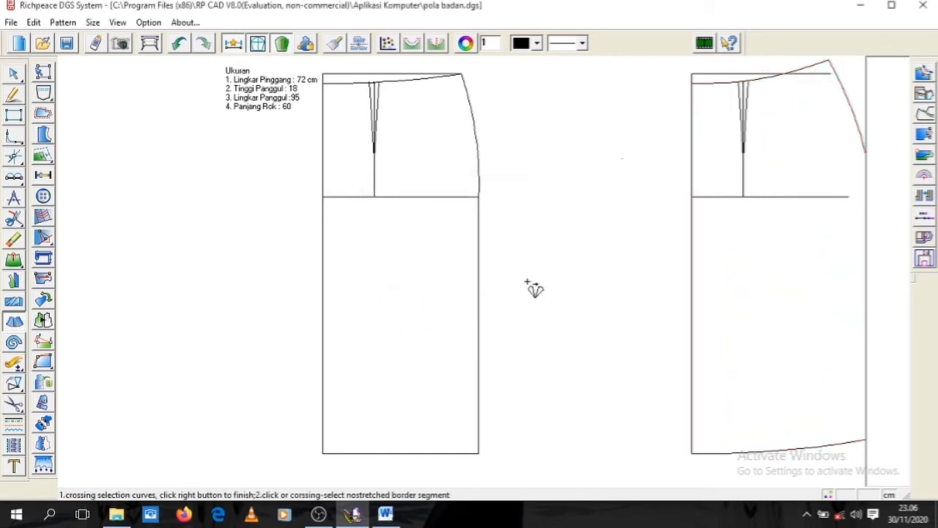
right_click(526, 270)
left_click(591, 300)
left_click(561, 314)
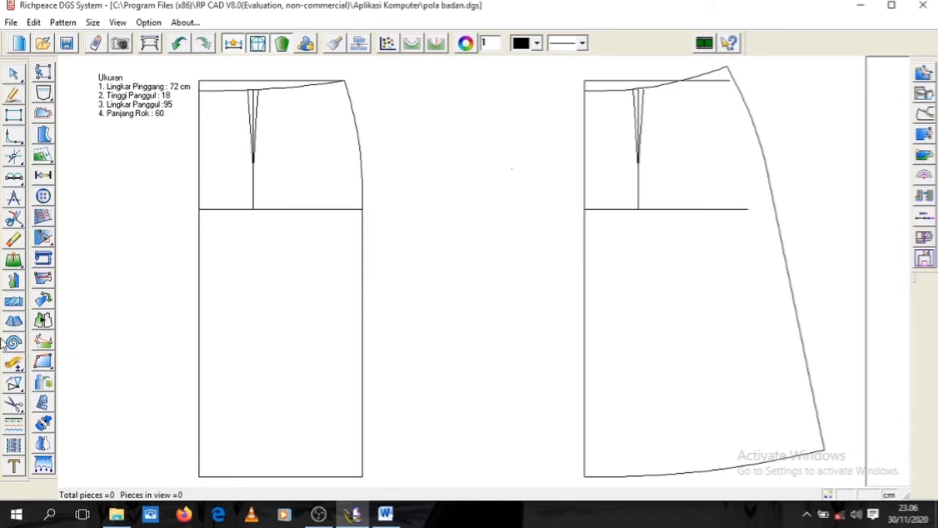
left_click(14, 218)
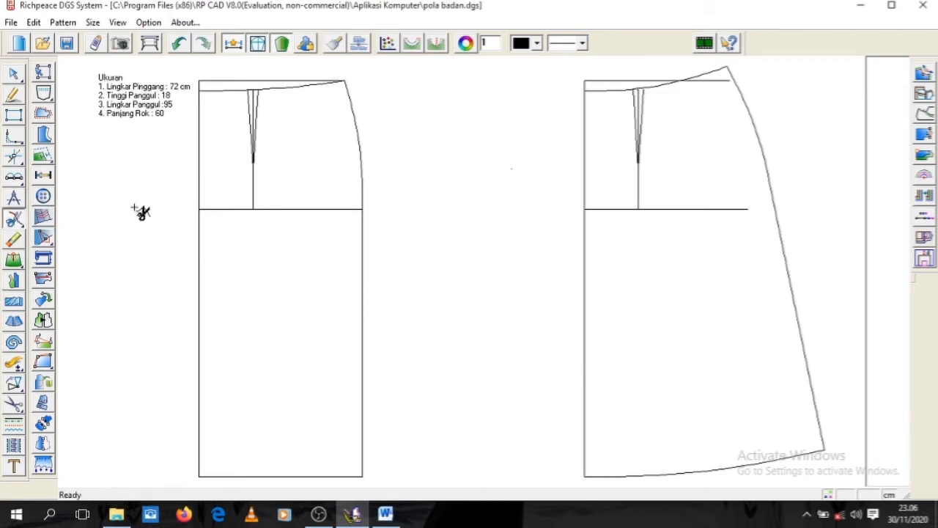
left_click(609, 90)
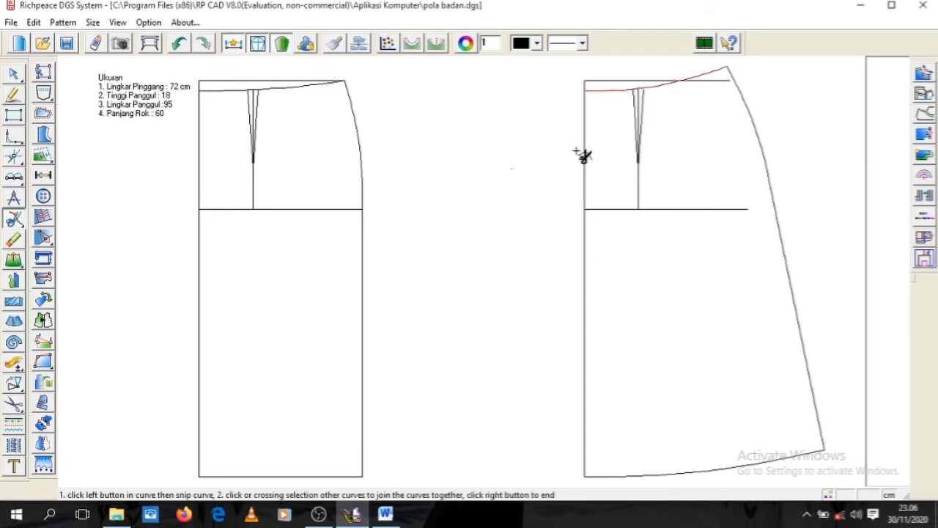
left_click(586, 252)
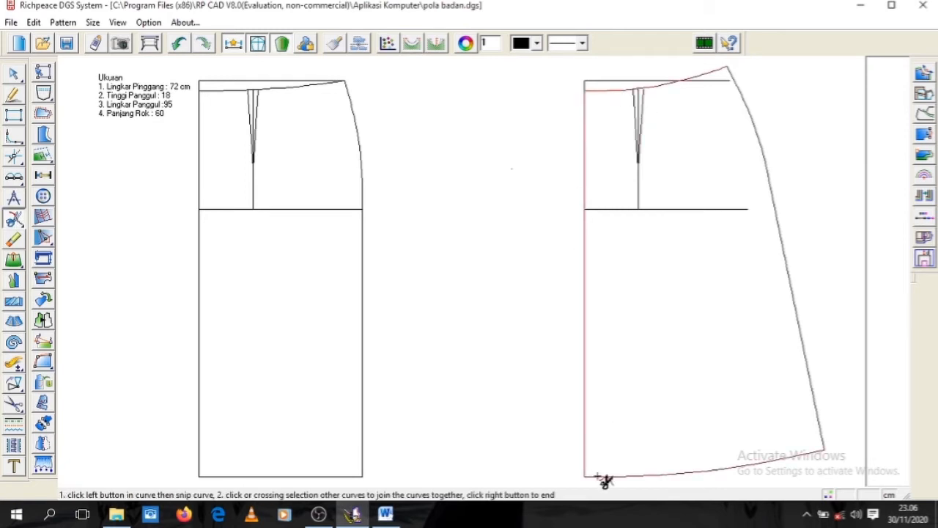
left_click(639, 476)
left_click(792, 288)
left_click(764, 150)
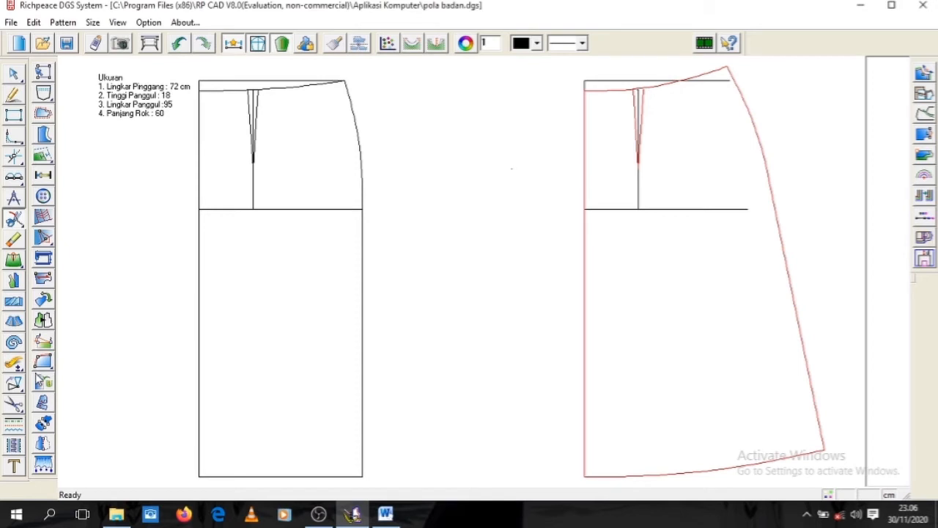
Step: Erase the hip line, the dart centre line and the horizontal construction line above the waist from the flared skirt
left_click(14, 239)
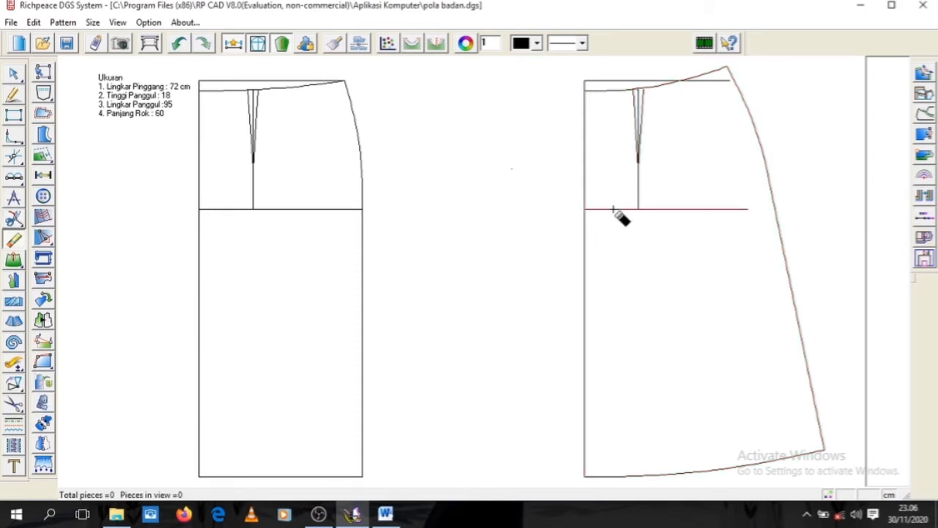
left_click(615, 210)
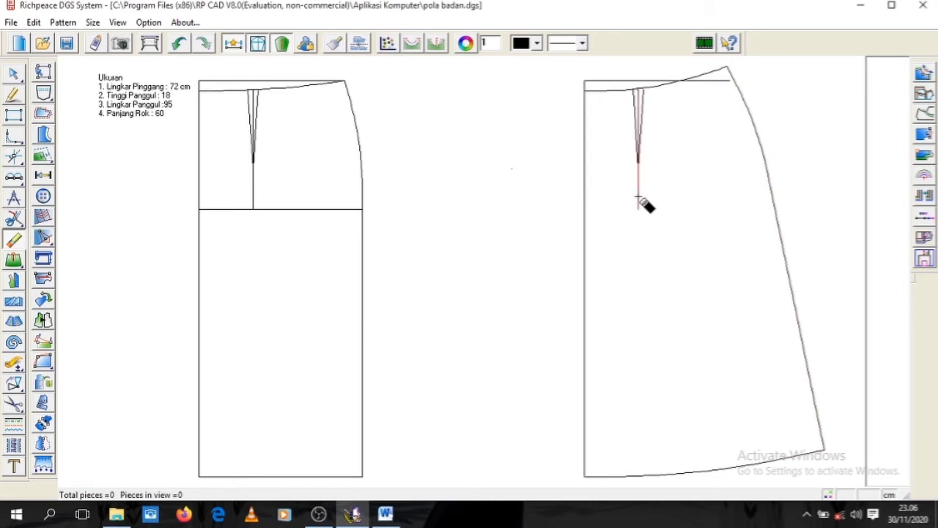
left_click(638, 198)
left_click(591, 82)
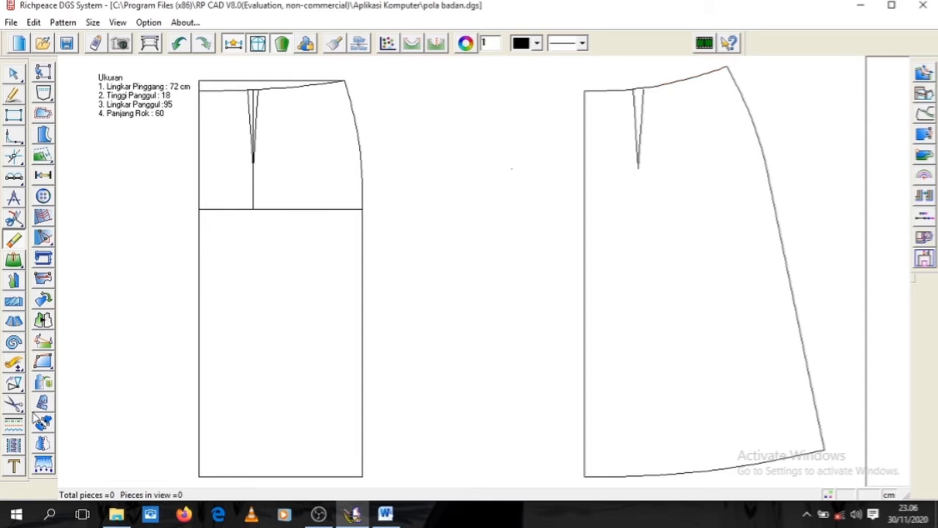
Step: Cut out the flared skirt as a pattern piece from its centre line, waistline, dart, side seam and hem
left_click(13, 403)
left_click_drag(618, 130, 640, 125)
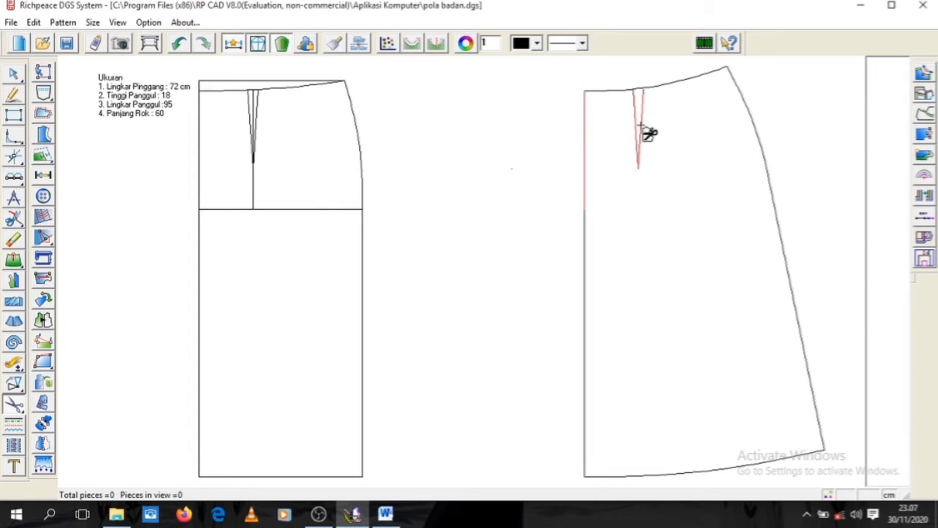
left_click(760, 129)
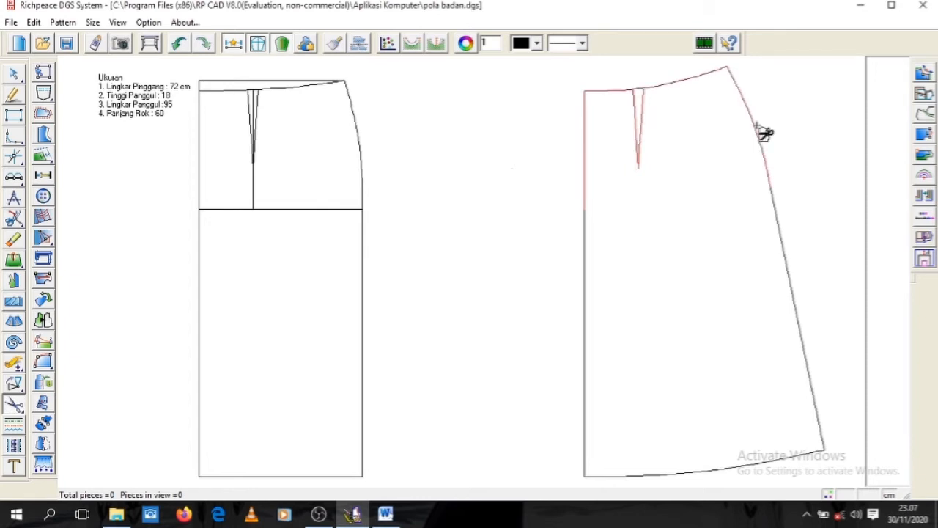
left_click(787, 263)
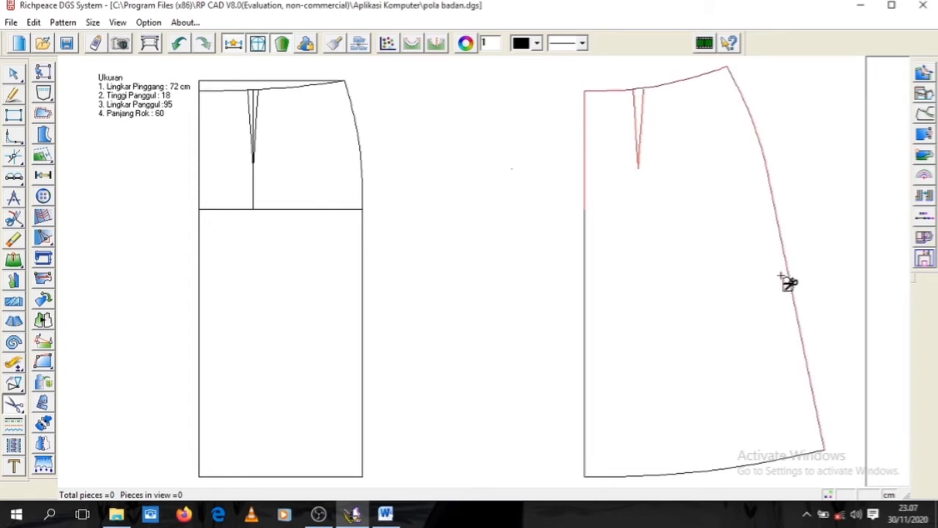
left_click(586, 347)
left_click(672, 475)
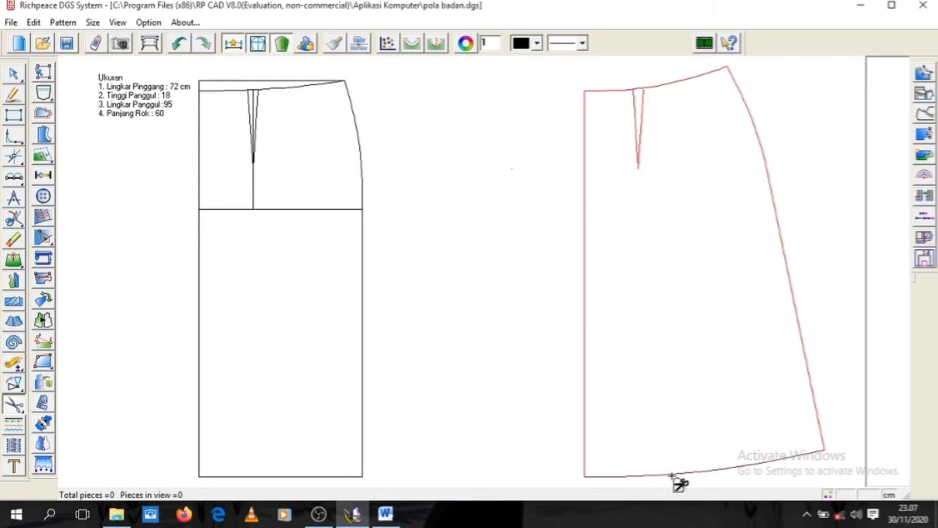
right_click(671, 476)
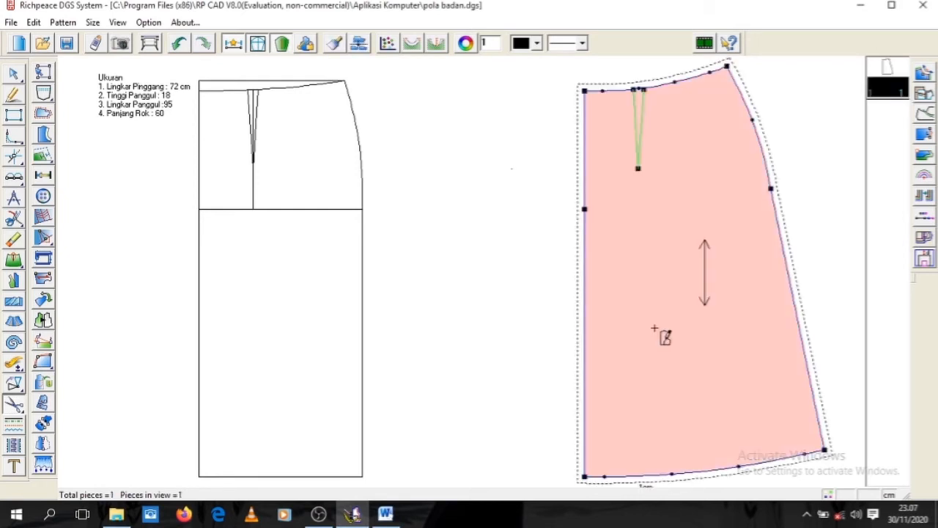
Step: Move the cut pattern piece clear of the flared skirt draft, beyond its side seam
right_click(605, 321)
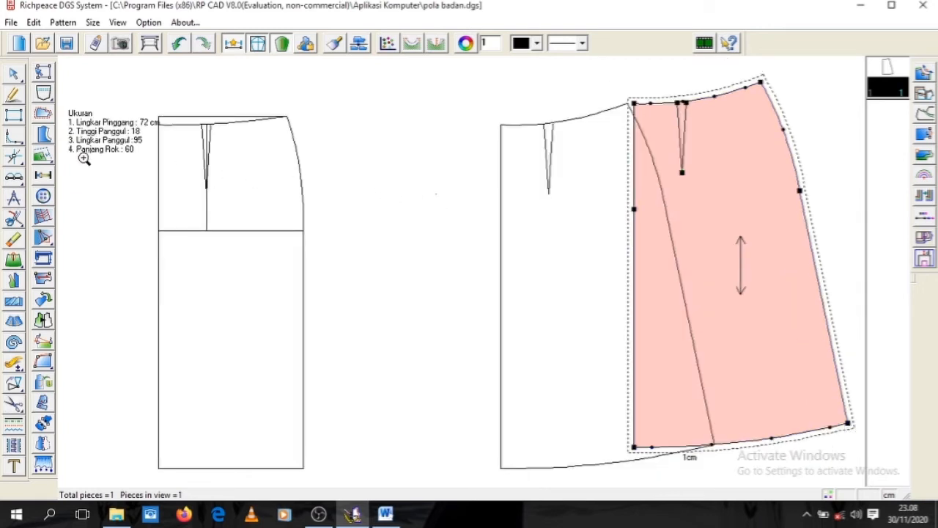
right_click(317, 144)
left_click(374, 183)
left_click_drag(760, 235, 863, 247)
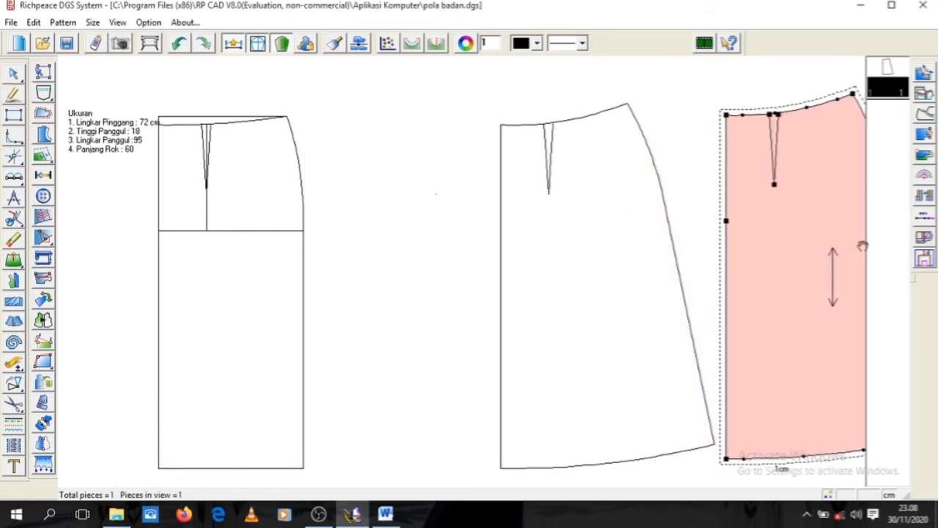
right_click(436, 209)
left_click(473, 263)
left_click(454, 257)
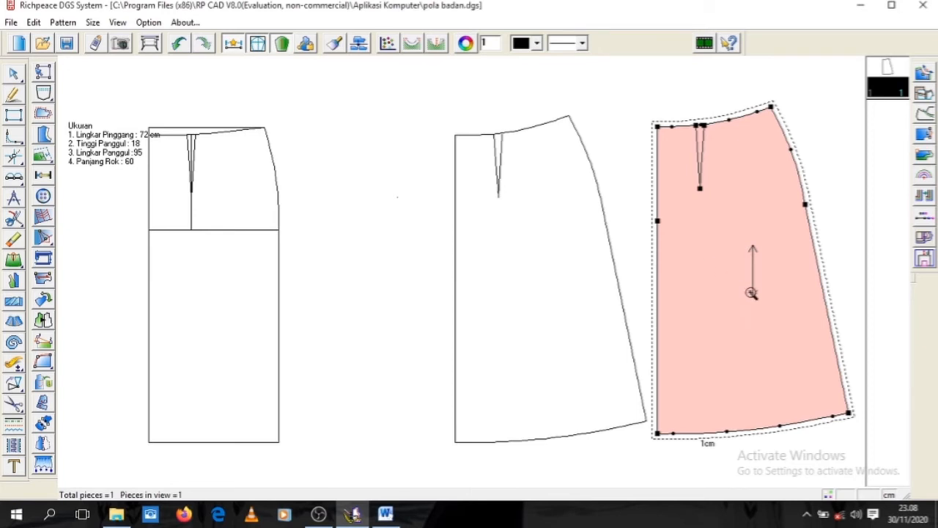
Step: Move the Ukuran measurement text above the basic skirt draft, clear of its waistline
left_click(19, 162)
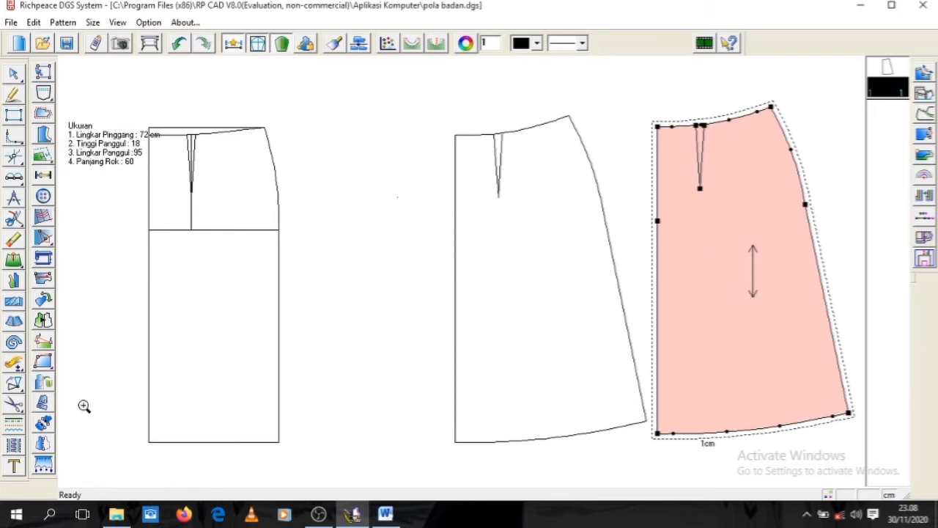
left_click(13, 466)
left_click(77, 133)
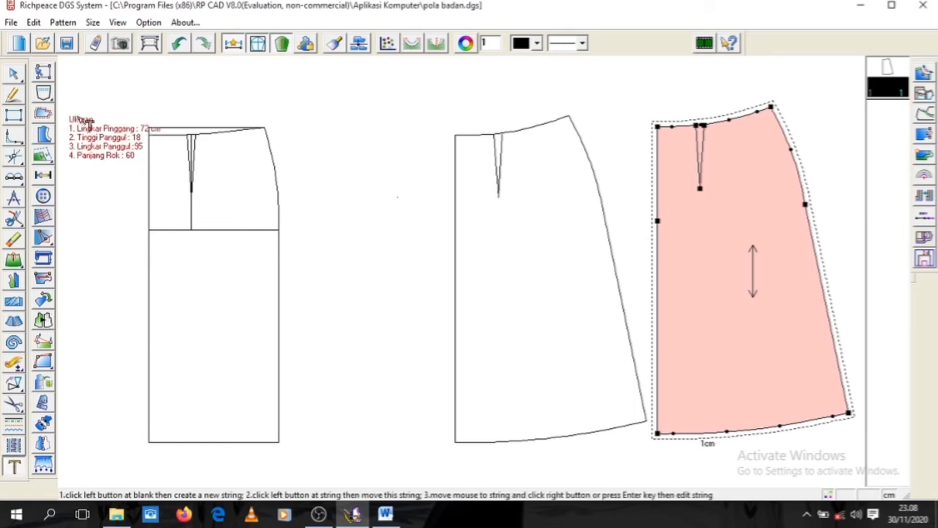
left_click(98, 79)
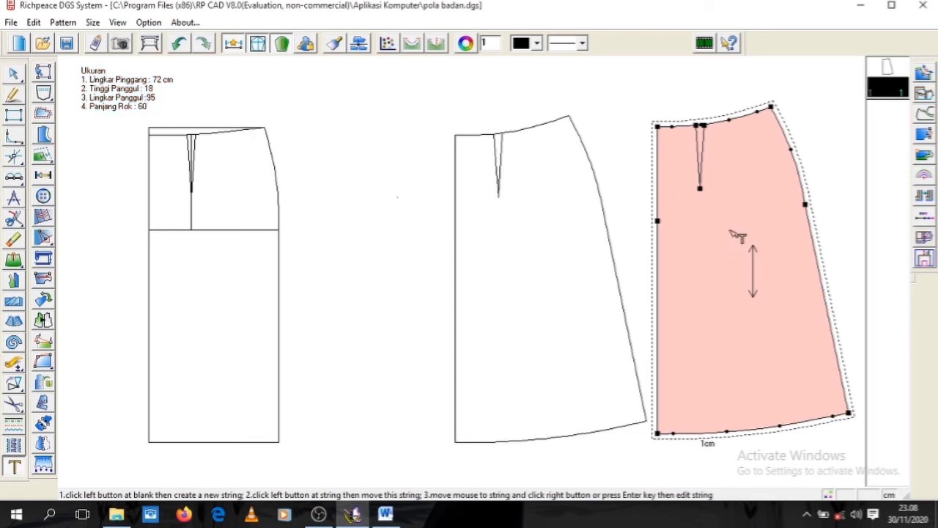
Step: Nudge the cut pattern piece slightly farther away from the flared skirt draft's side seam
right_click(345, 177)
left_click(410, 201)
mouse_move(695, 211)
left_mouse_down()
mouse_move(705, 217)
mouse_move(698, 212)
left_mouse_up()
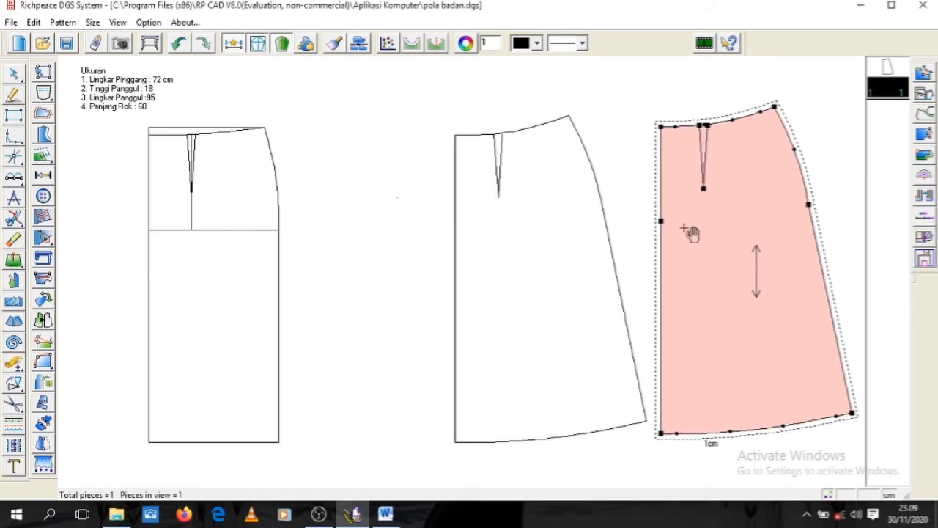
right_click(380, 154)
left_click(420, 205)
right_click(373, 195)
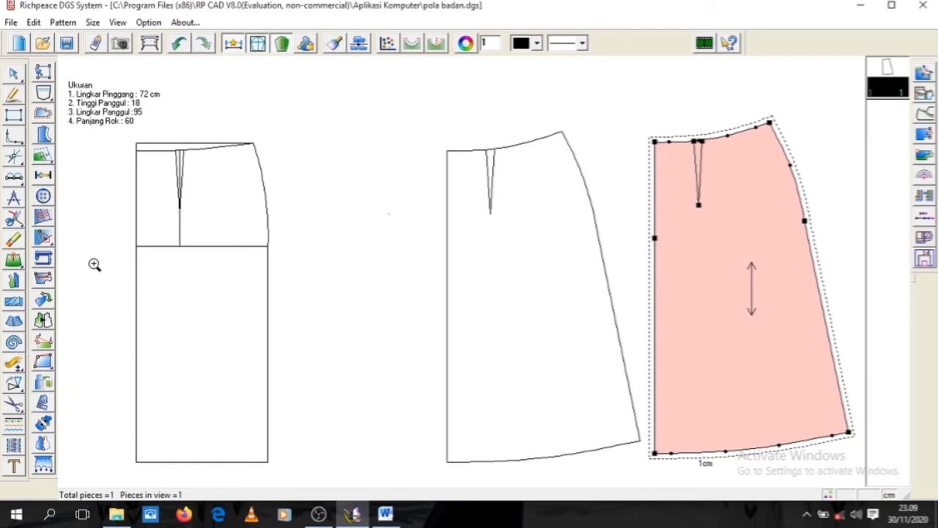
Step: Reposition the piece's grainline between the centre edge and the dart, and lengthen it down towards the hem
left_click(42, 279)
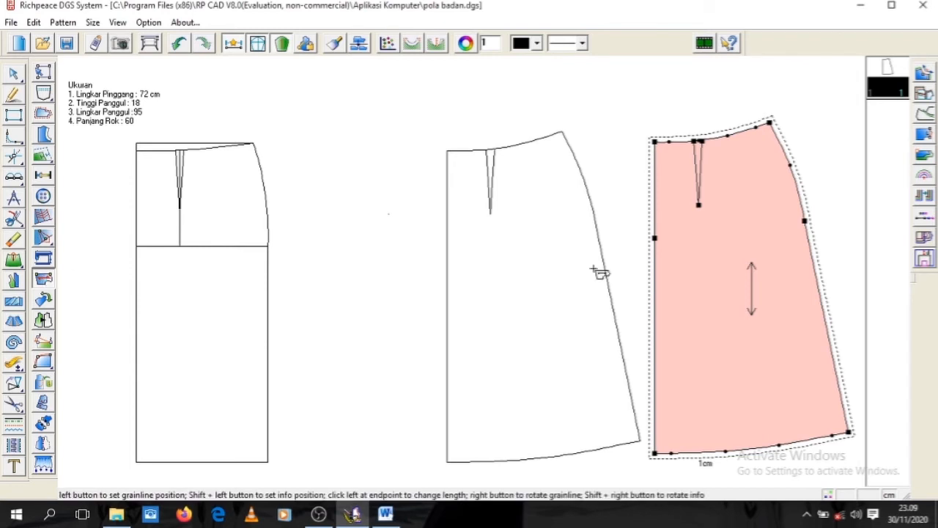
left_click_drag(749, 286, 678, 191)
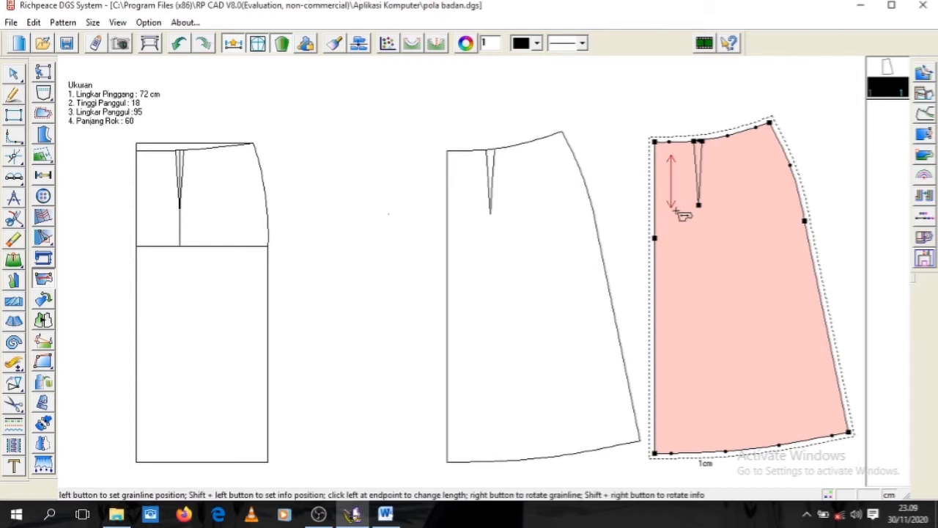
left_click(672, 207)
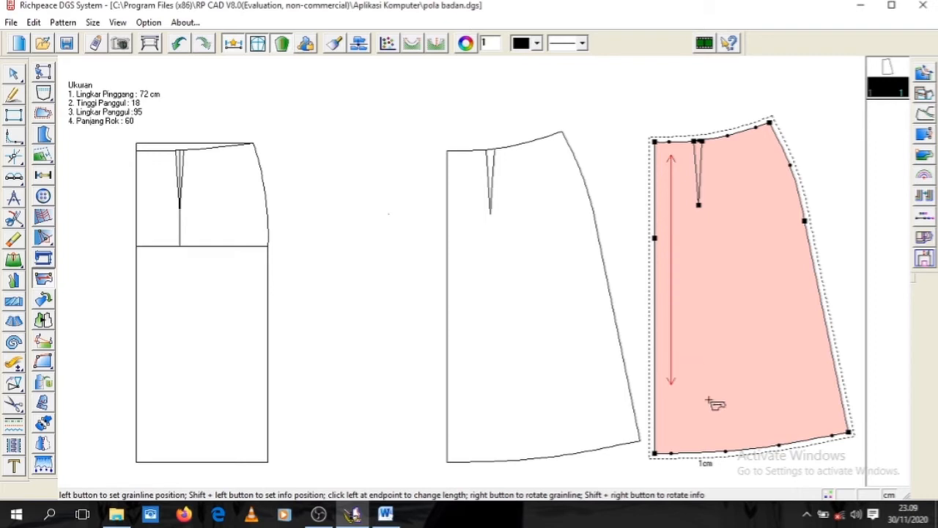
Step: Lengthen the skirt piece's grainline down close to the hem and set the waist edge's seam allowance to 2 cm
left_click(716, 438)
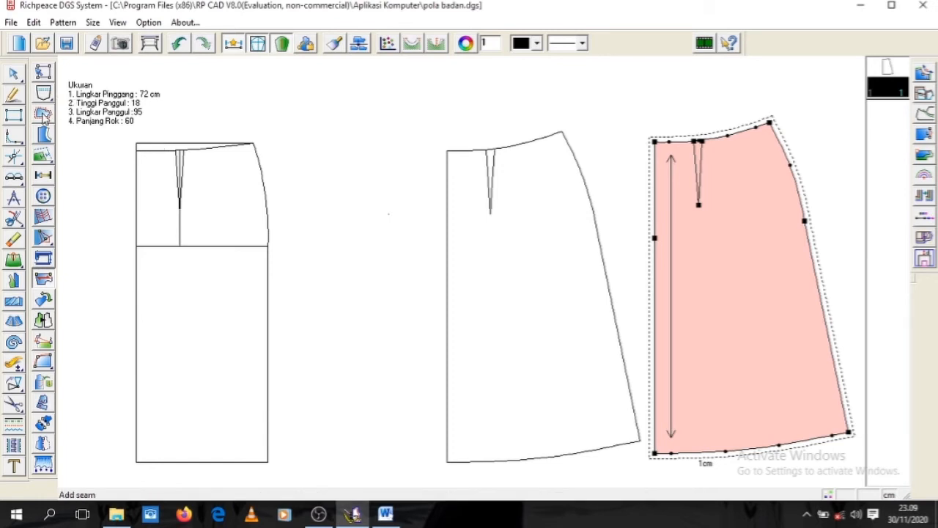
left_click(43, 113)
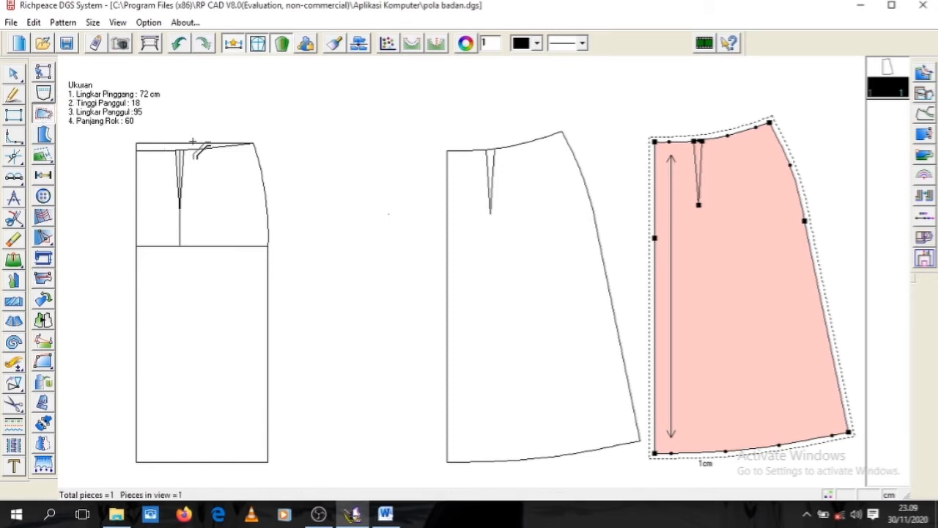
left_click(687, 145)
type("2")
left_click(627, 294)
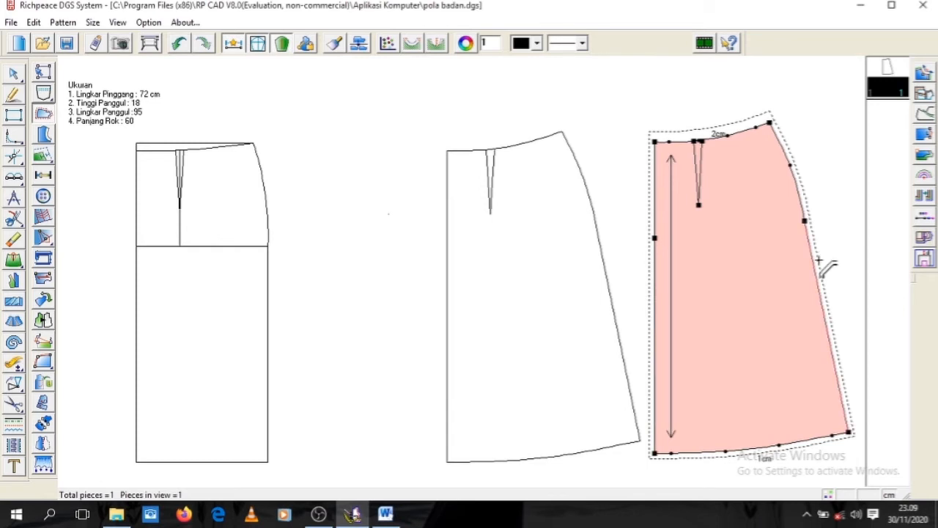
Step: Set a 2 cm seam allowance on both the curved hip section and the straight lower section of the side seam
left_click(807, 207)
type("2")
left_click(748, 356)
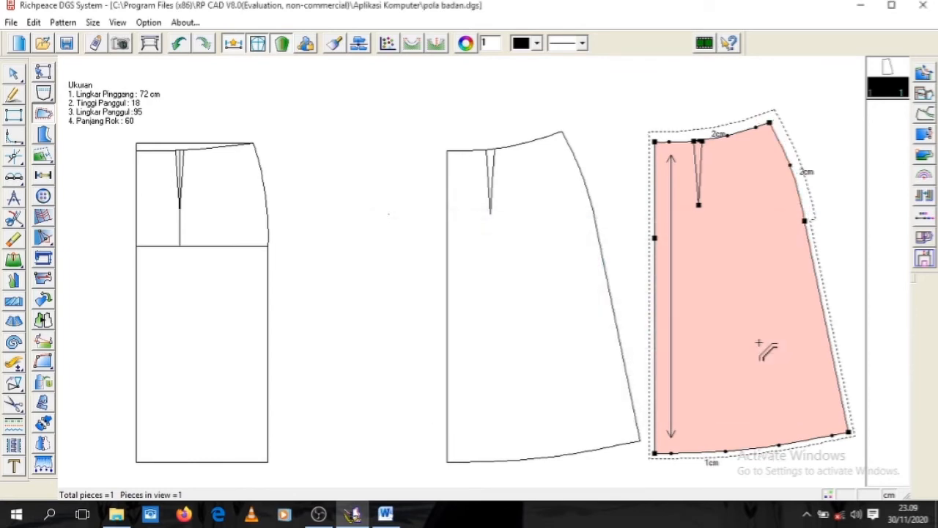
left_click(821, 293)
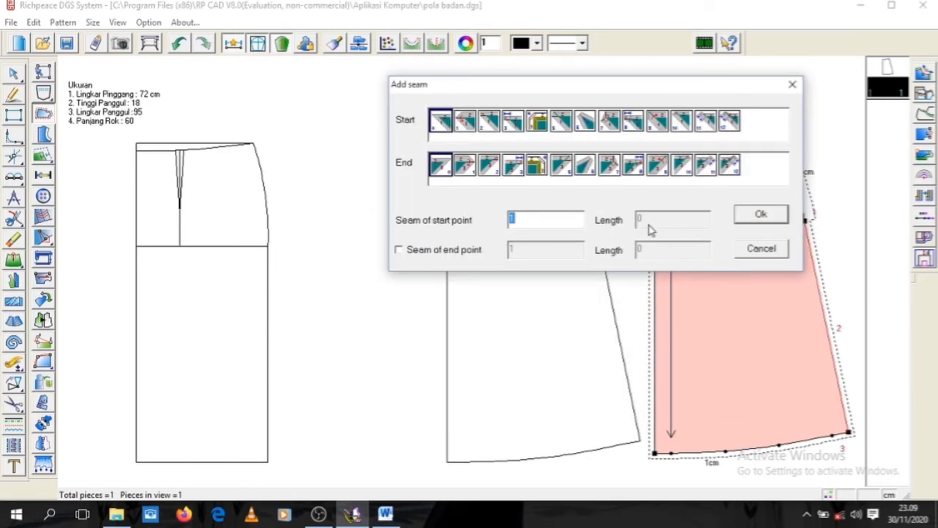
left_click(763, 214)
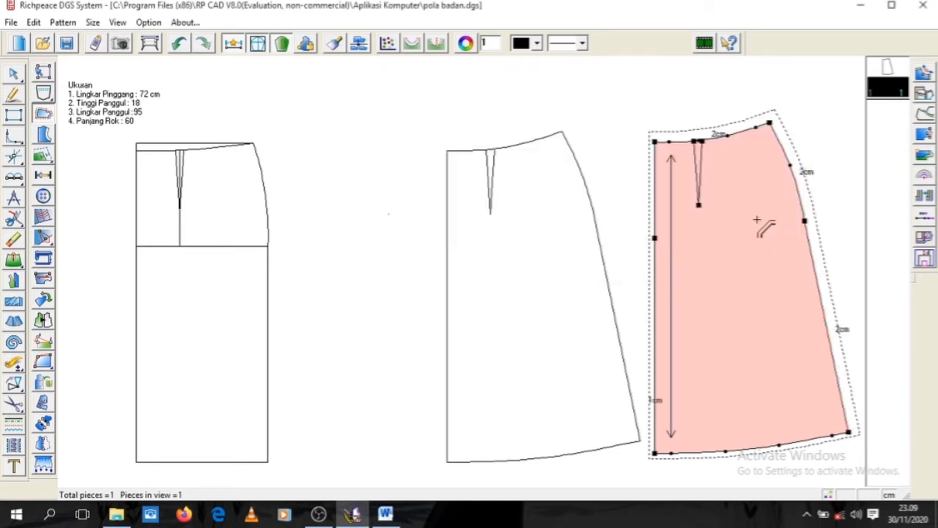
Step: Set the seam allowance along the skirt piece's hem to 4 cm
left_click(804, 444)
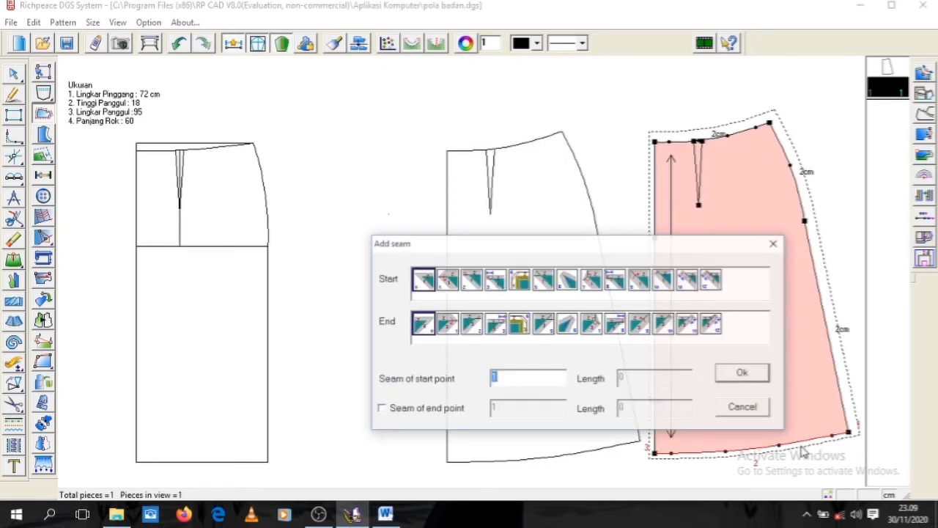
type("4")
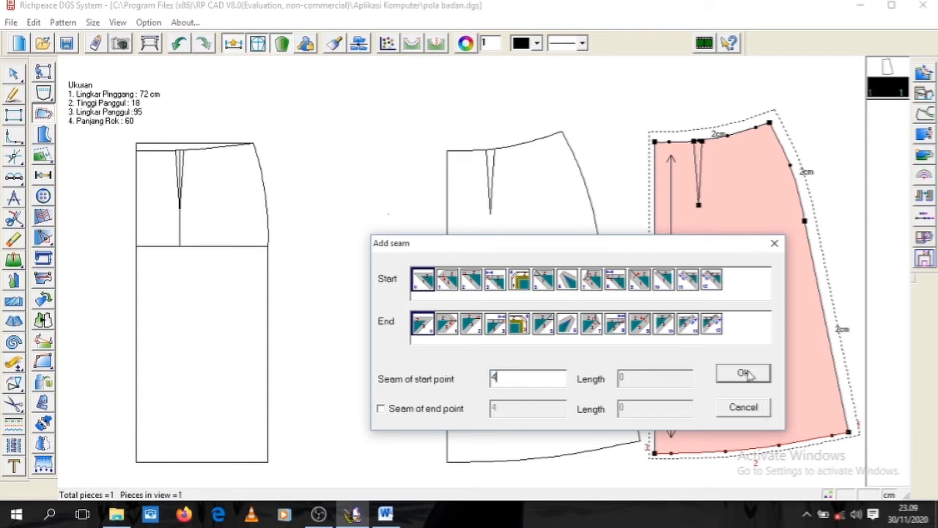
left_click(744, 374)
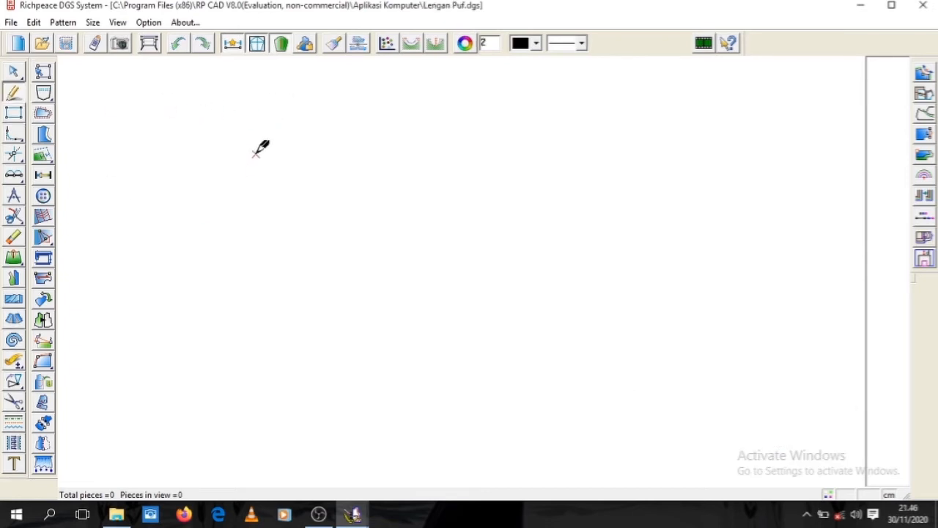
Step: Insert a size note from dictionary entries: Ukuran, Panjang Legan 30 cm, Lingkar Kerung Lengan 48 cm, Tinggi Puncak Lengan 14 cm, Lingkar Pipa Lengan 34 cm
left_click(14, 467)
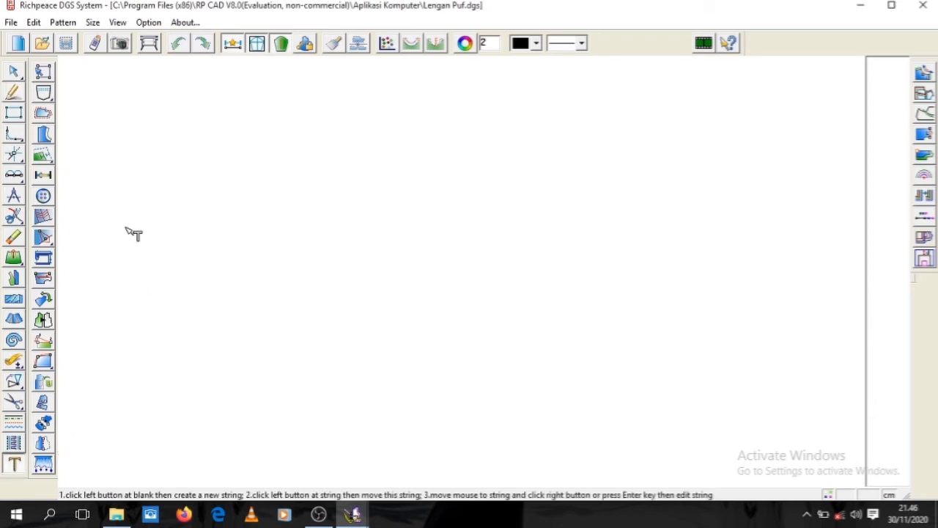
left_click(87, 82)
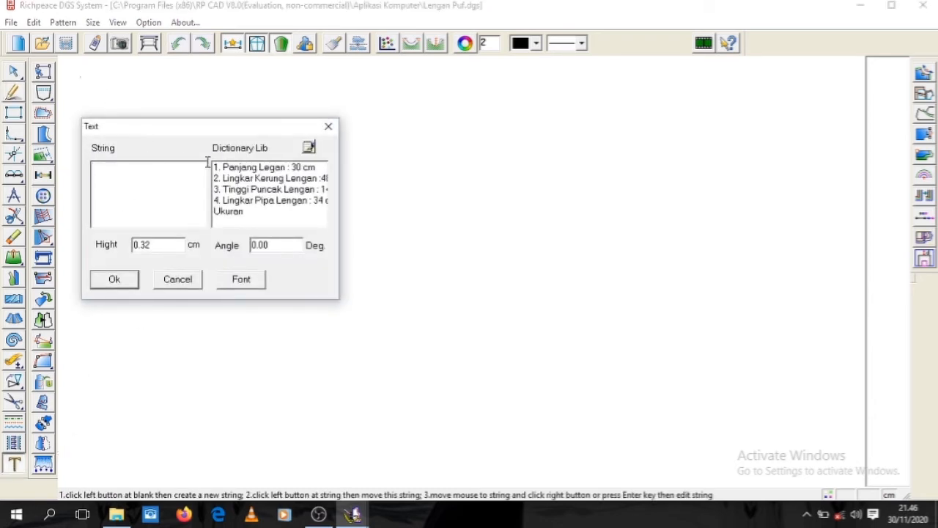
left_click(235, 212)
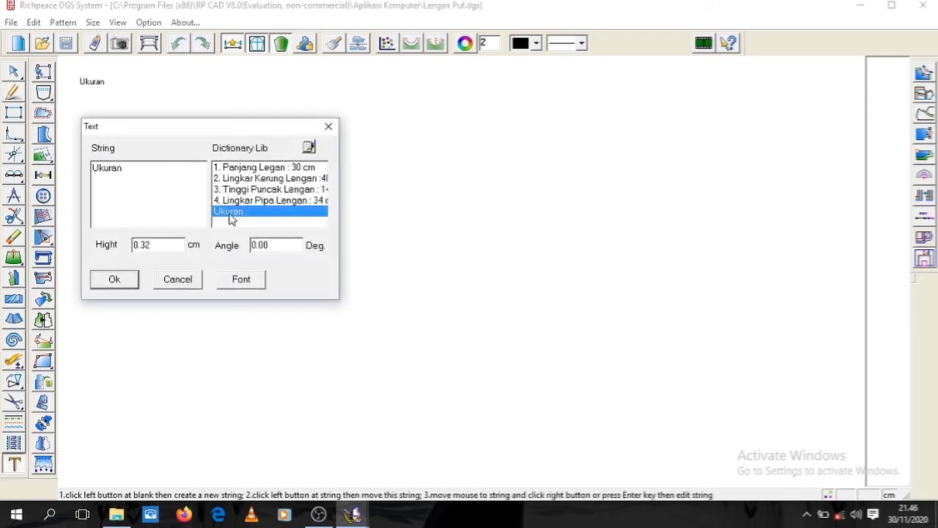
left_click(257, 171)
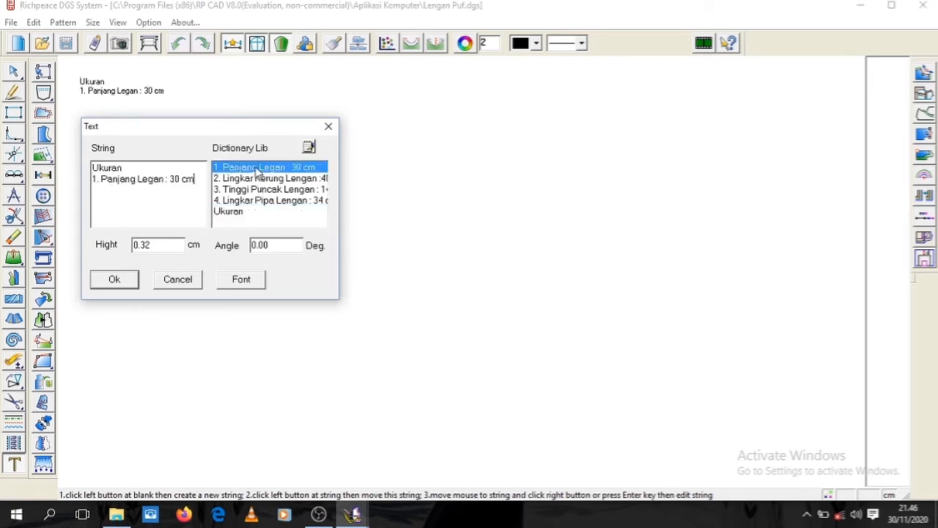
left_click(250, 179)
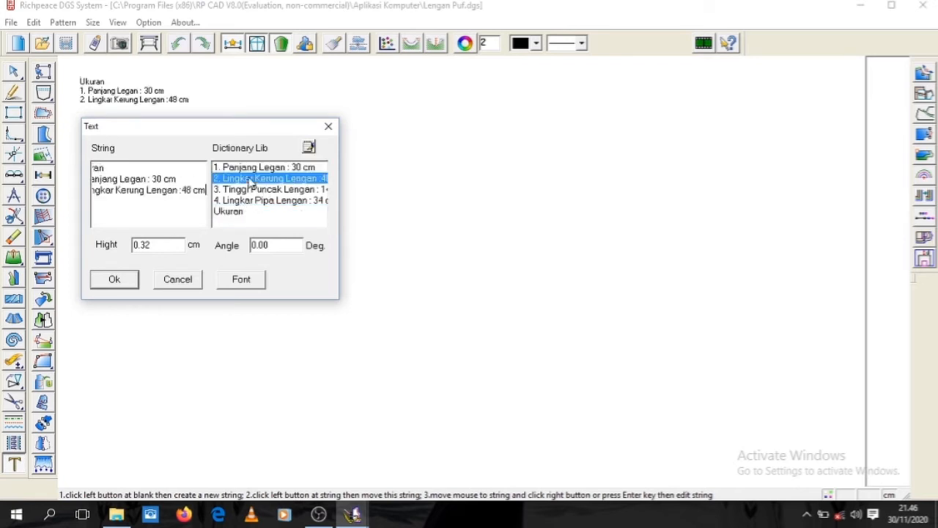
key("Return")
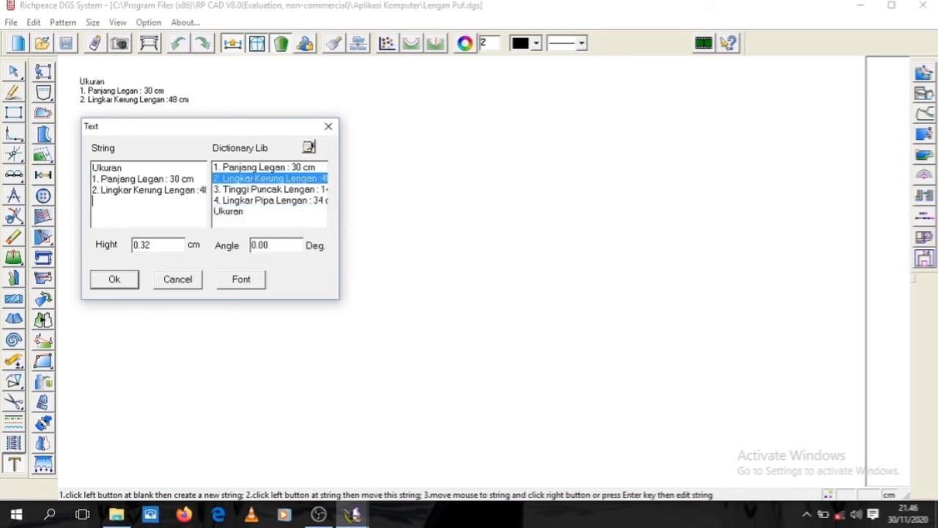
left_click(248, 190)
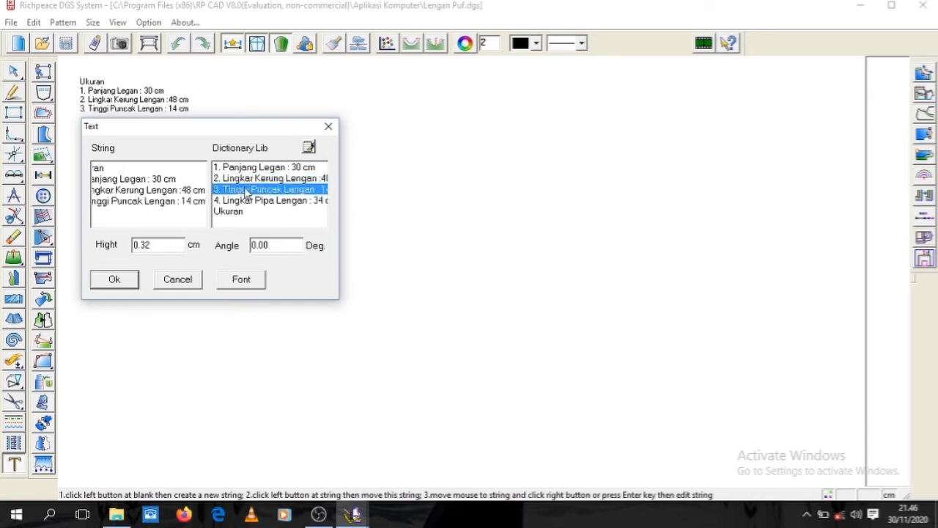
key("Return")
left_click(246, 201)
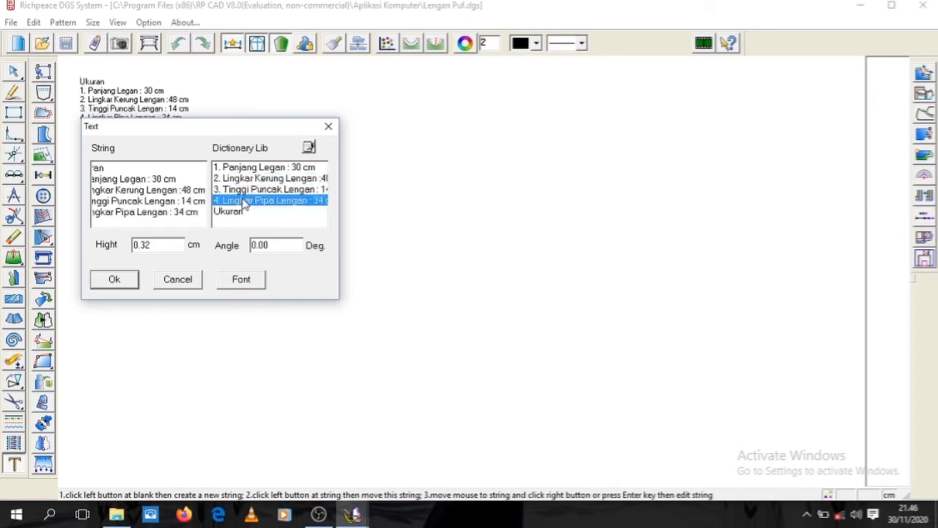
left_click(115, 282)
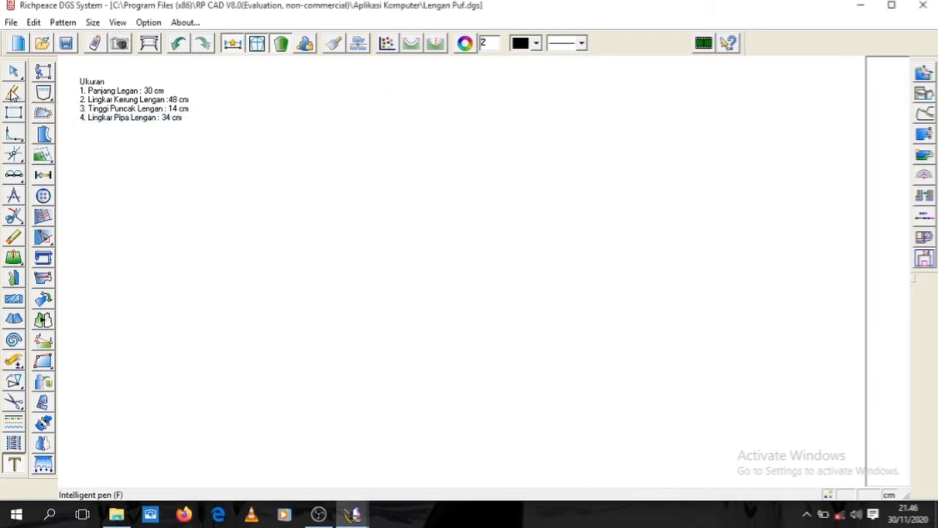
Step: Draw a vertical line 30 cm long with the Intelligent pen as the sleeve's centre line
left_click(13, 93)
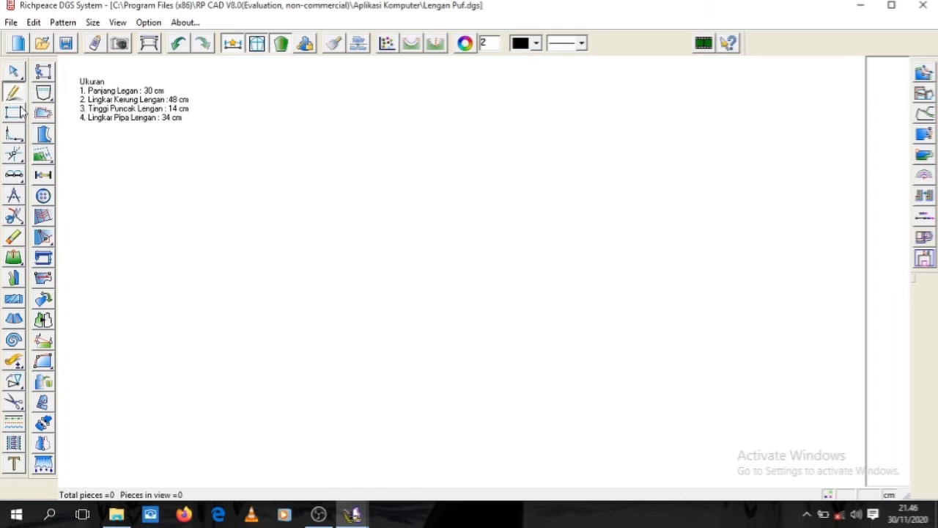
left_click(282, 121)
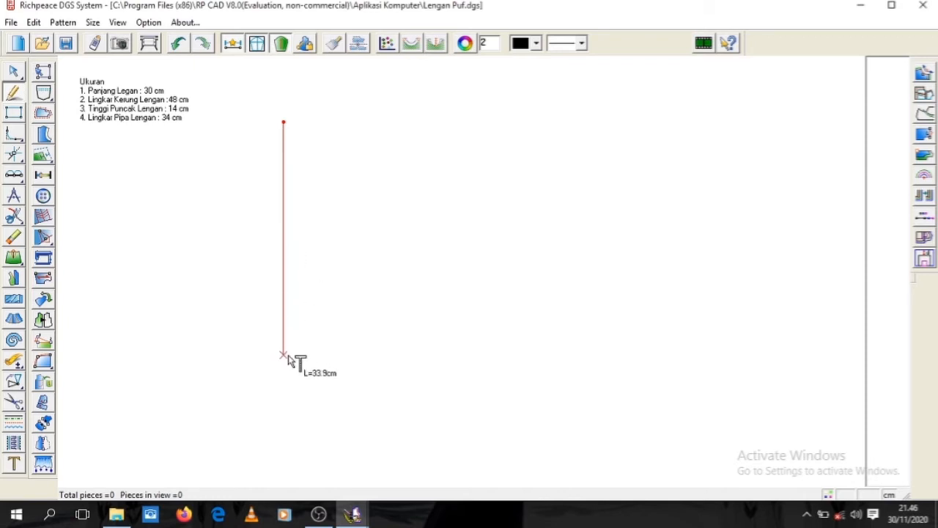
key("Return")
type("30")
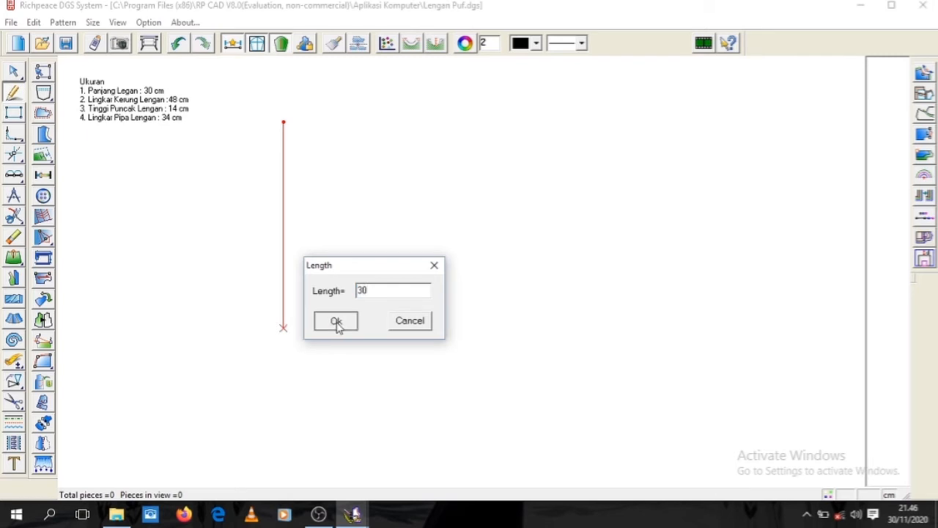
left_click(336, 325)
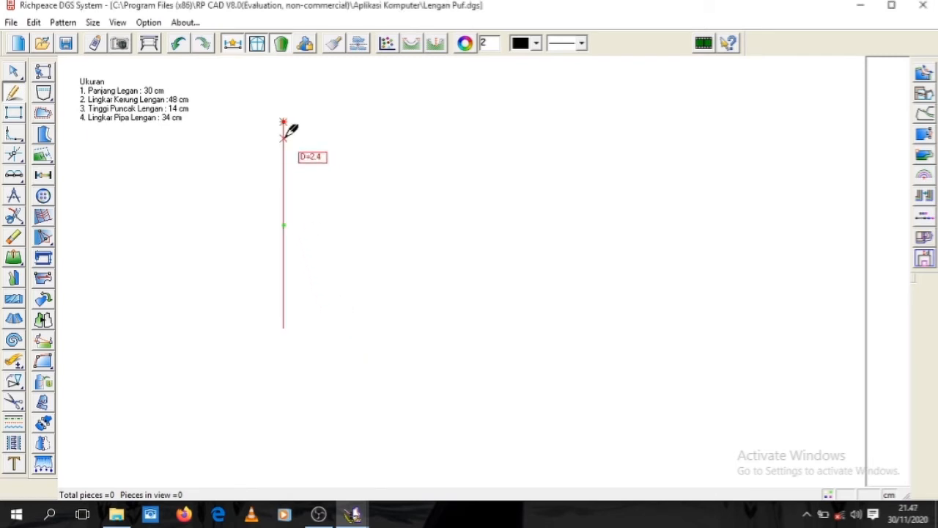
Step: From a point 14 cm below the centre line's upper end, draw a horizontal line 25 cm to the right
key("Return")
type("14")
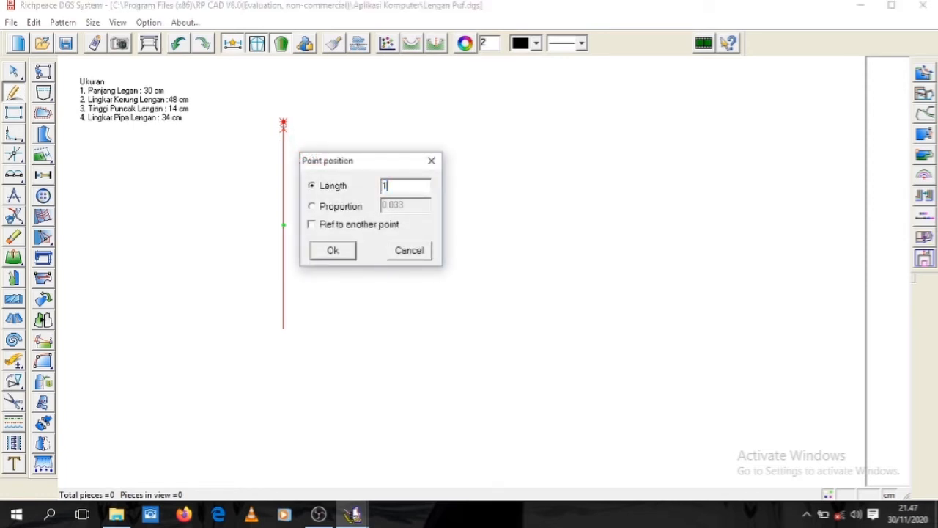
left_click(334, 251)
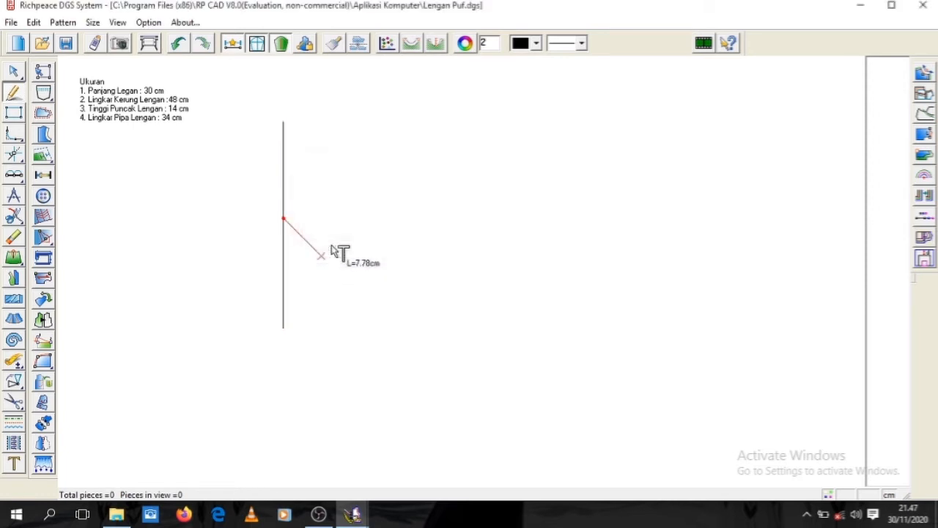
left_click(443, 219)
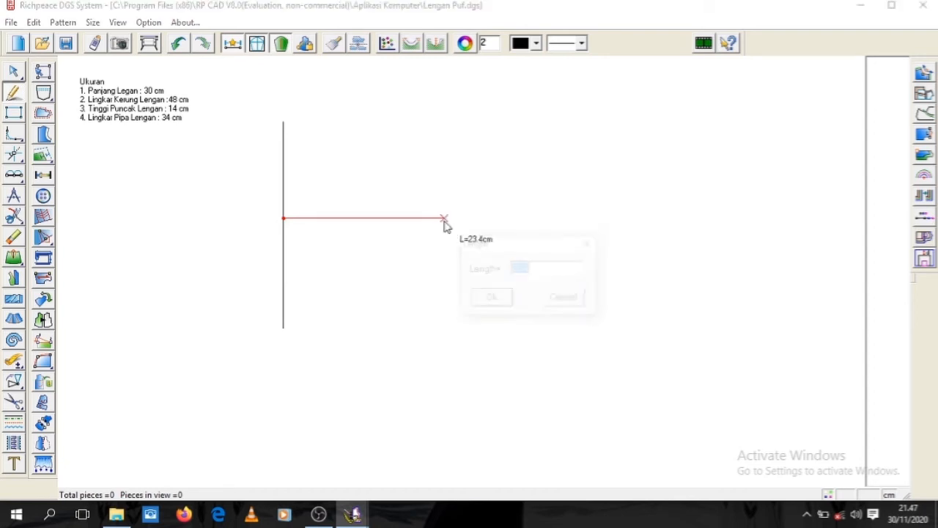
type("25")
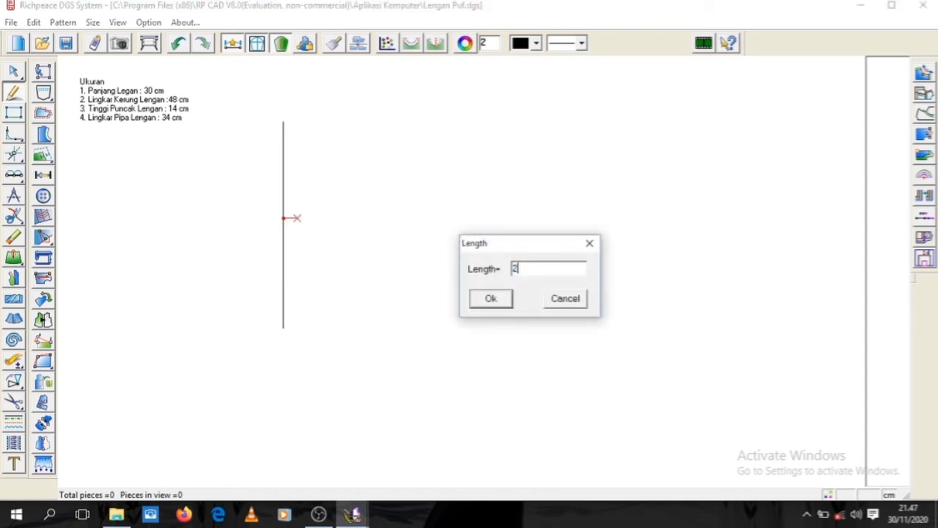
left_click(490, 299)
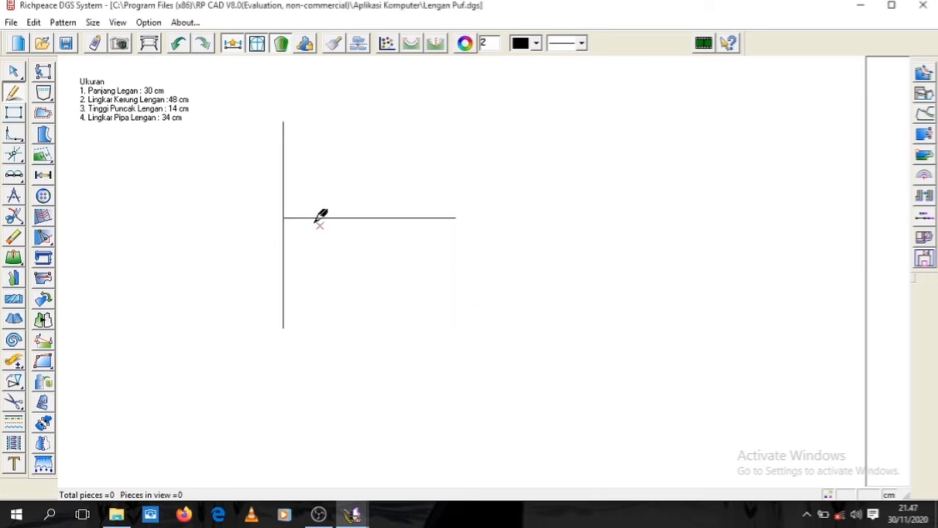
Step: Draw a 25 cm horizontal line to the left from the intersection of the centre line and the existing horizontal line
left_click(283, 218)
left_click(126, 218)
type("25")
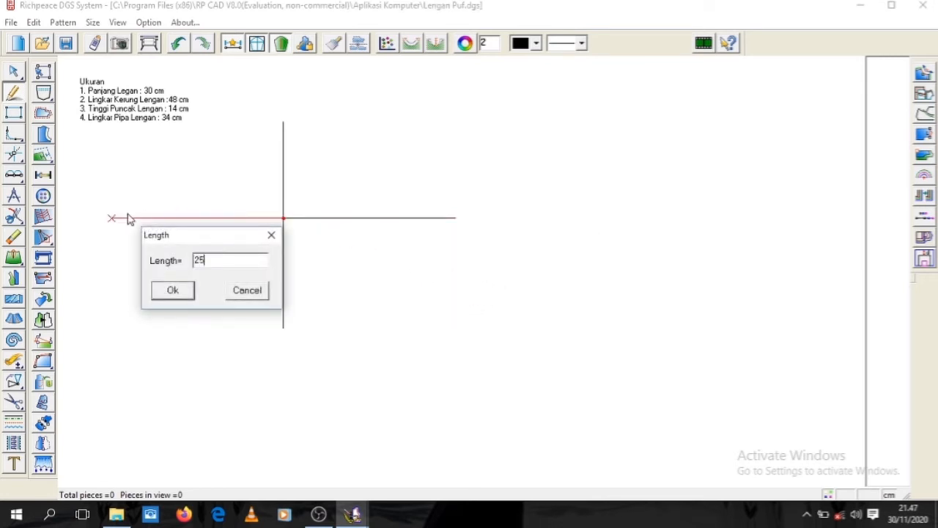
left_click(171, 294)
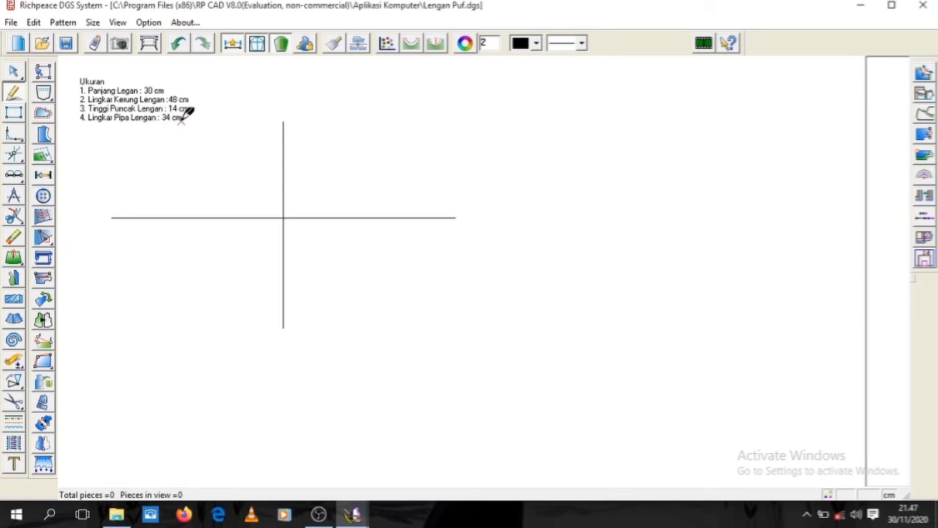
Step: Draw a 17 cm horizontal line to the right from the lower end of the centre line
left_click(283, 328)
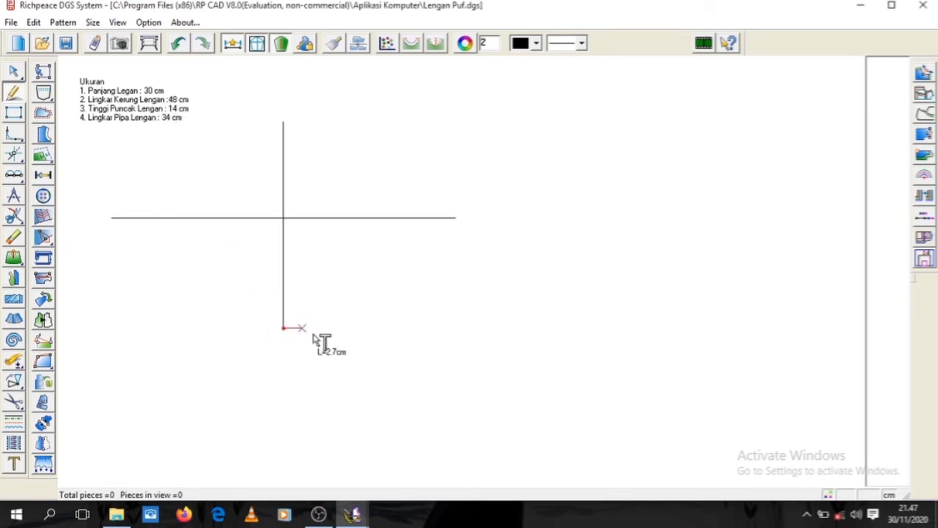
key("Return")
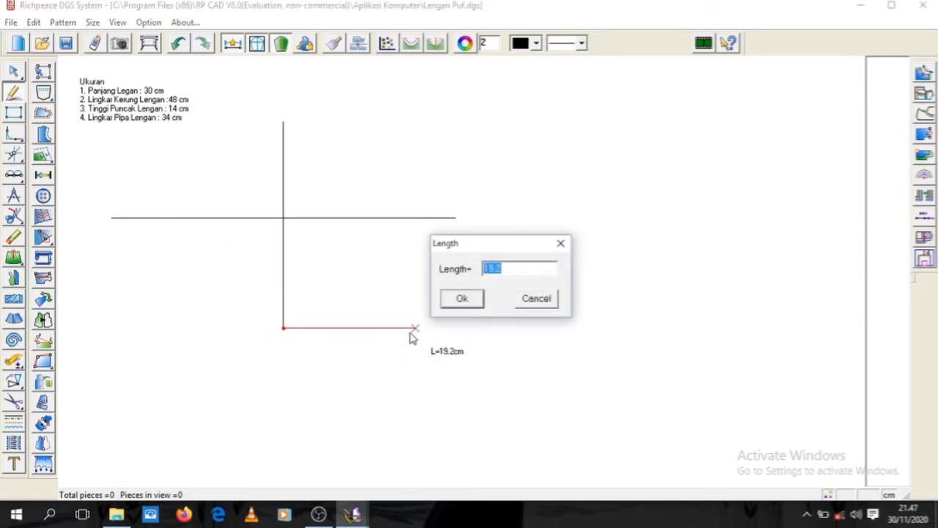
type("17")
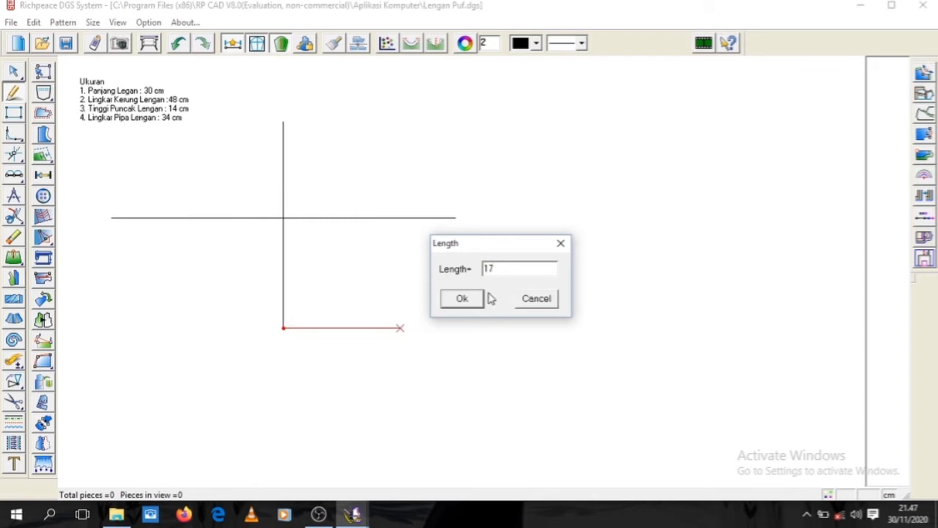
left_click(477, 300)
Step: Draw a 17 cm horizontal line to the left from the lower end of the centre line
left_click(285, 328)
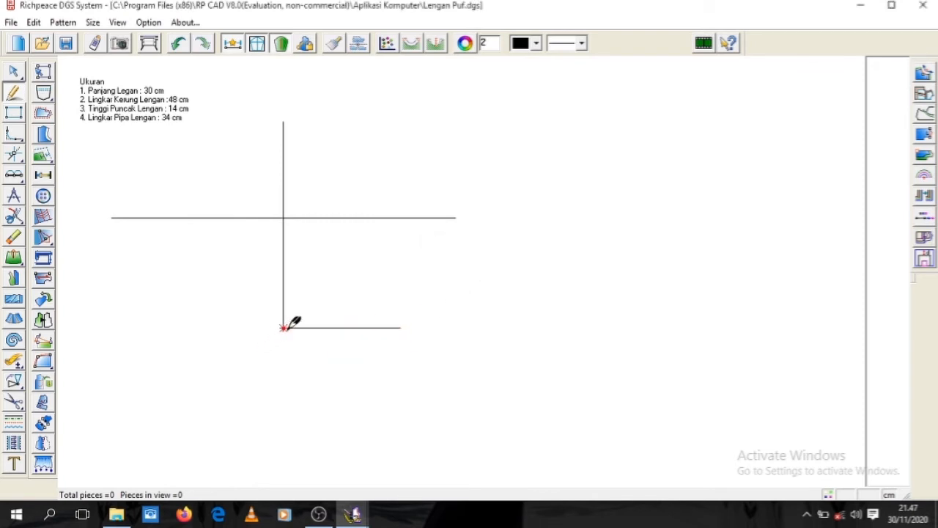
key("Return")
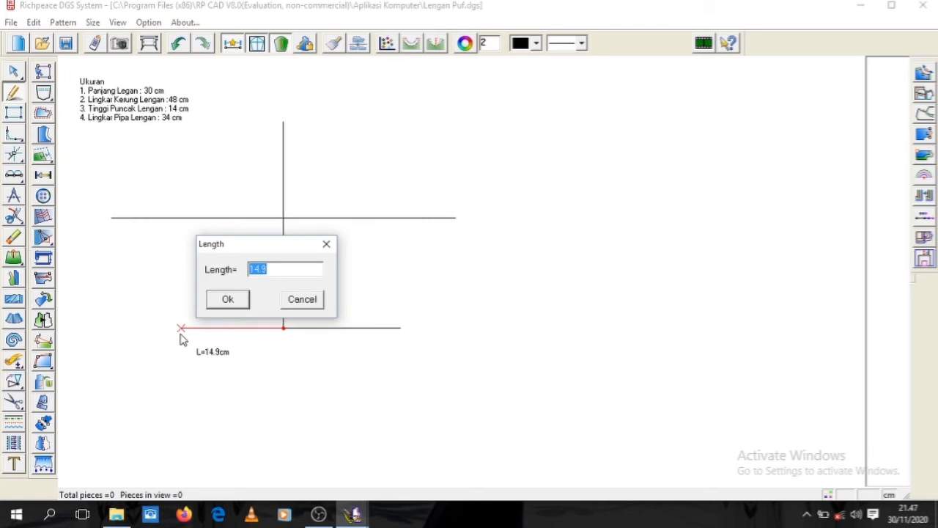
type("17")
left_click(244, 301)
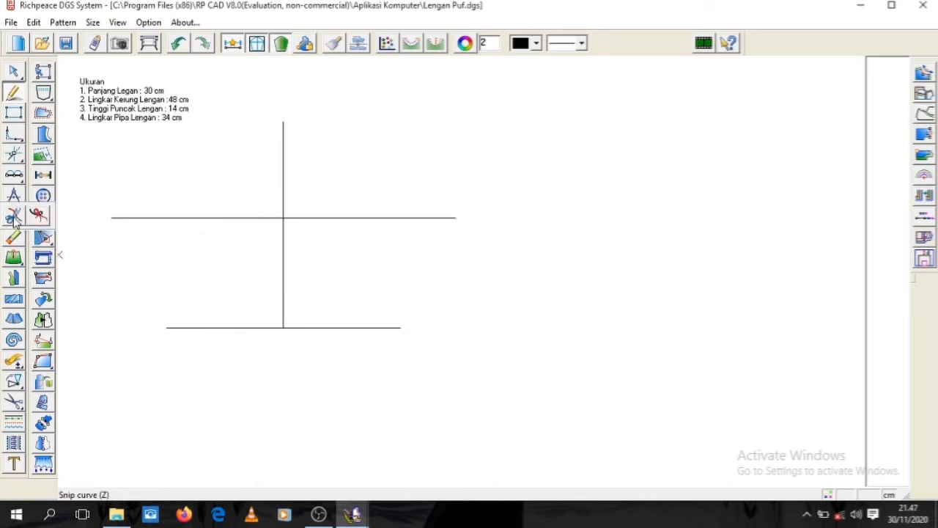
Step: With the single compasses, draw a 24 cm line from the centre line's upper end to the left half of the upper horizontal line
left_click(14, 196)
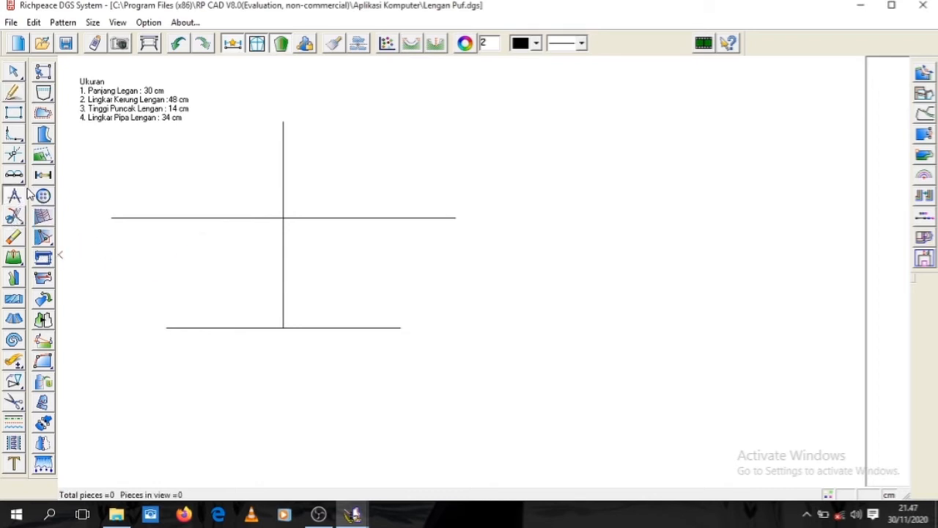
left_click(284, 122)
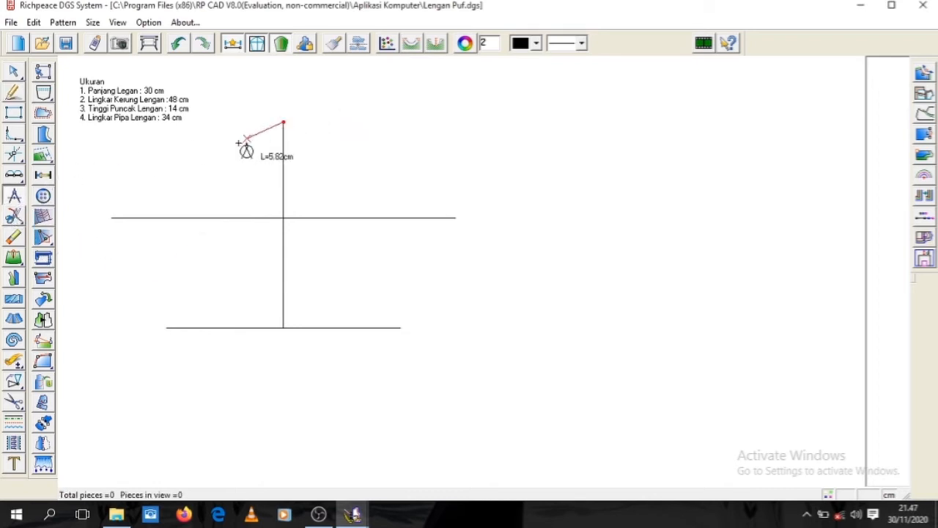
left_click(146, 218)
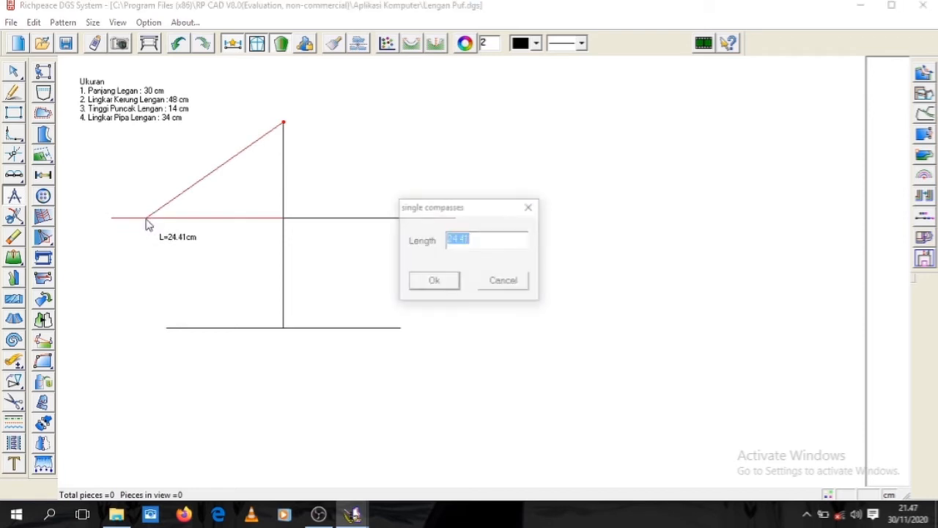
left_click(482, 238)
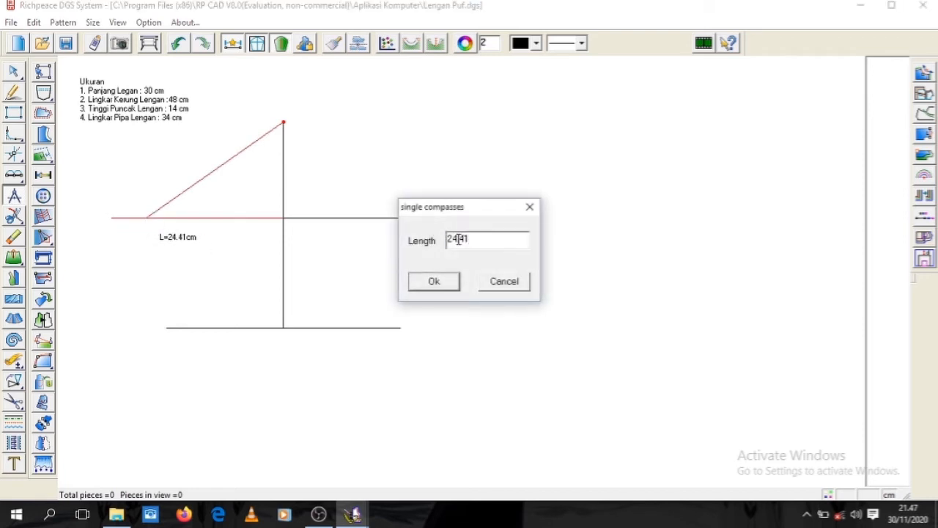
key("BackSpace")
key("BackSpace")
key("BackSpace")
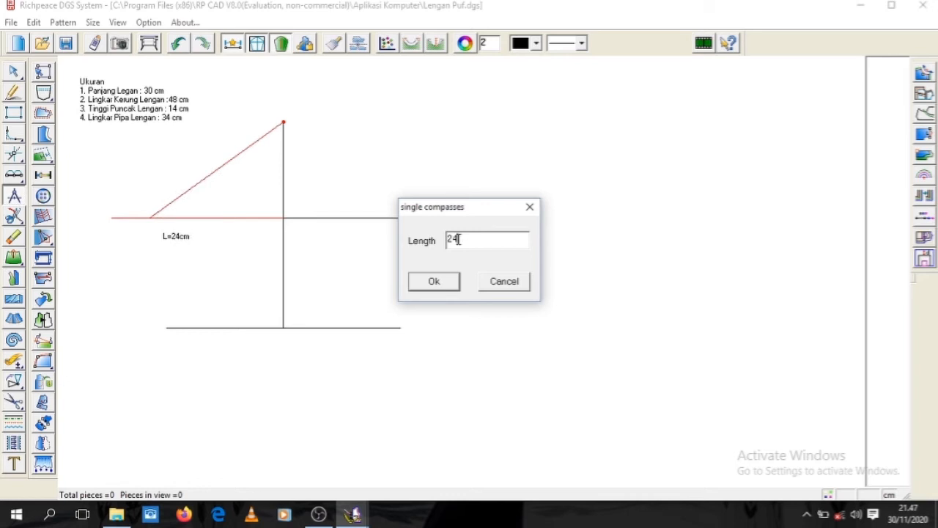
left_click(451, 284)
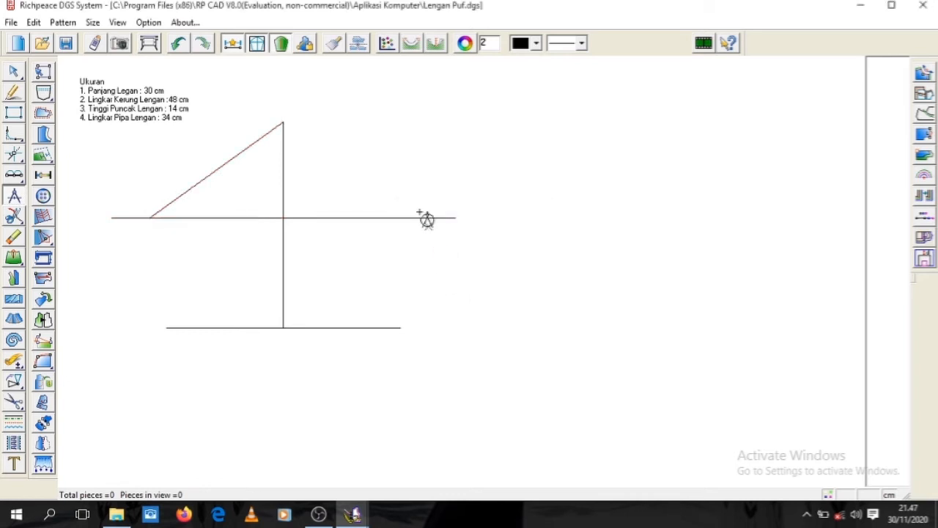
Step: Draw a 24 cm compass line from the centre line's upper end to the right half of the upper horizontal line
left_click(288, 126)
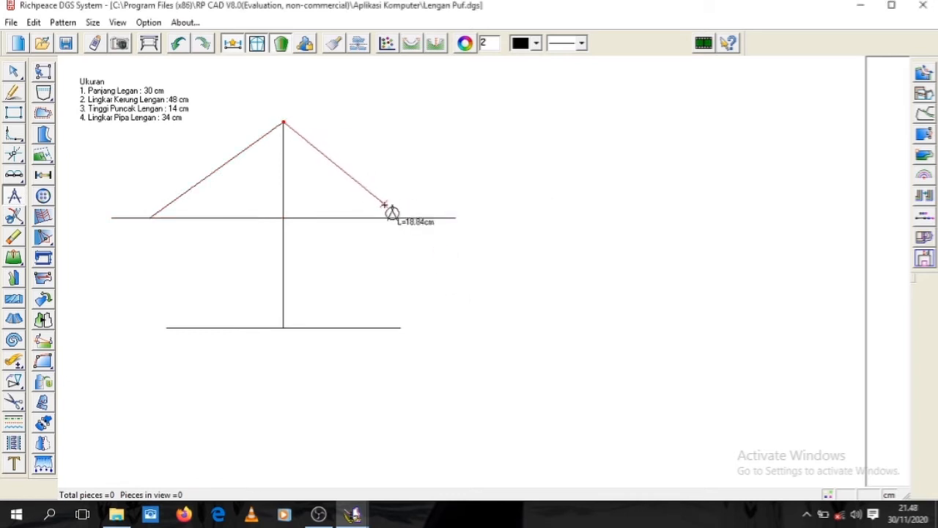
left_click(396, 218)
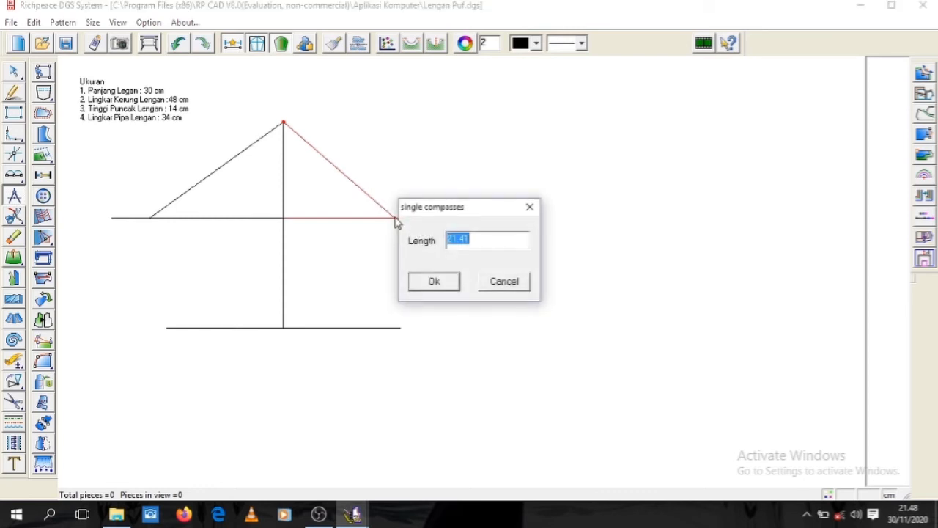
type("24")
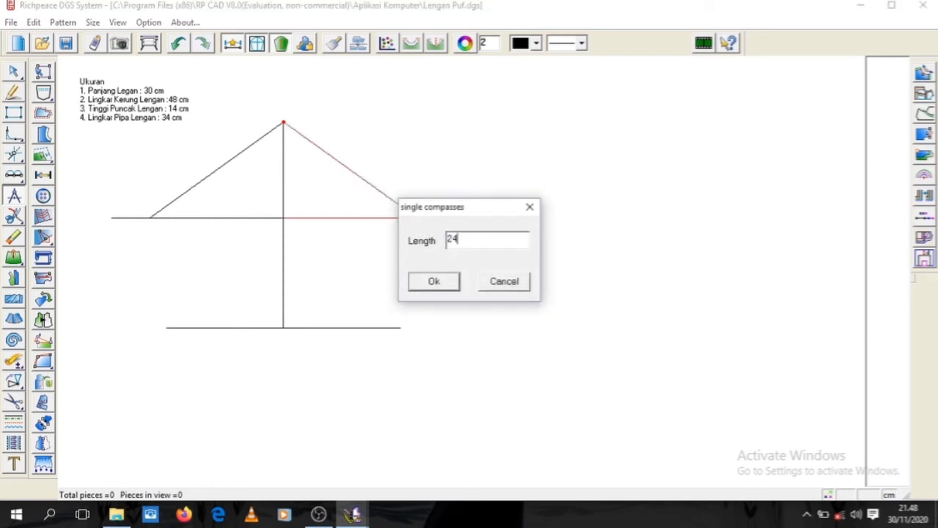
left_click(447, 285)
Step: Draw the two side seams from the lower ends of the sloping cap lines to the matching ends of the hem line
left_click(417, 218)
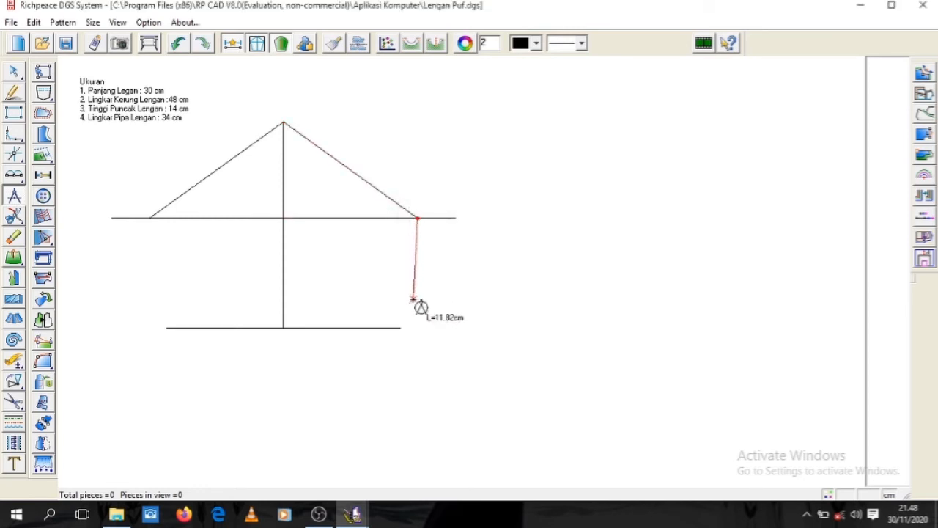
left_click(400, 328)
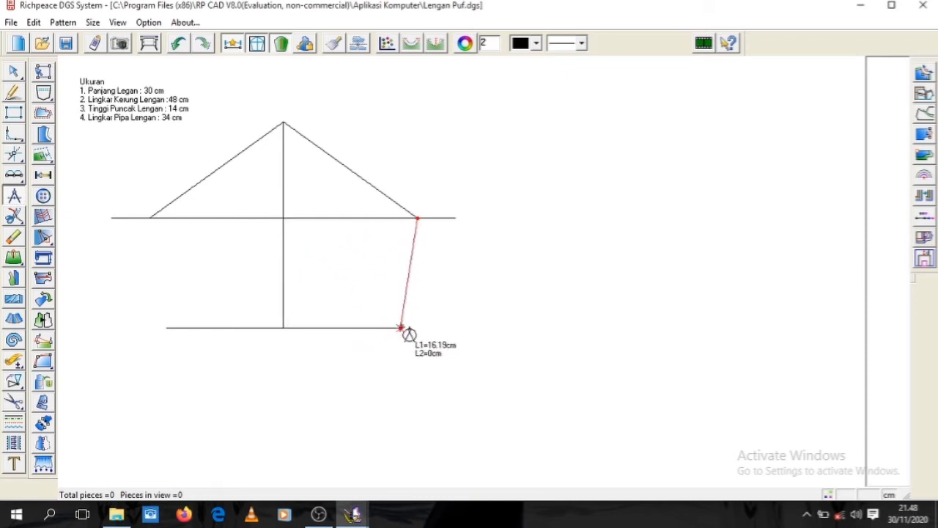
left_click(401, 328)
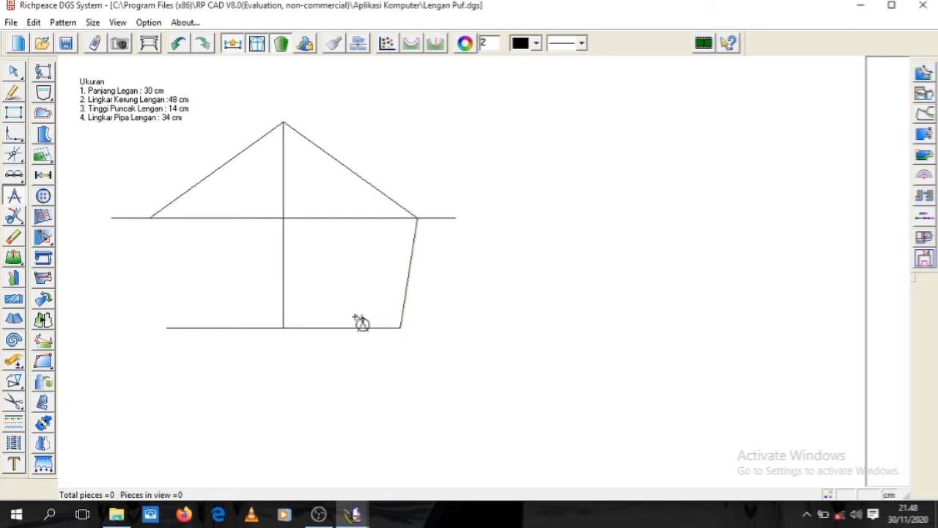
left_click(150, 218)
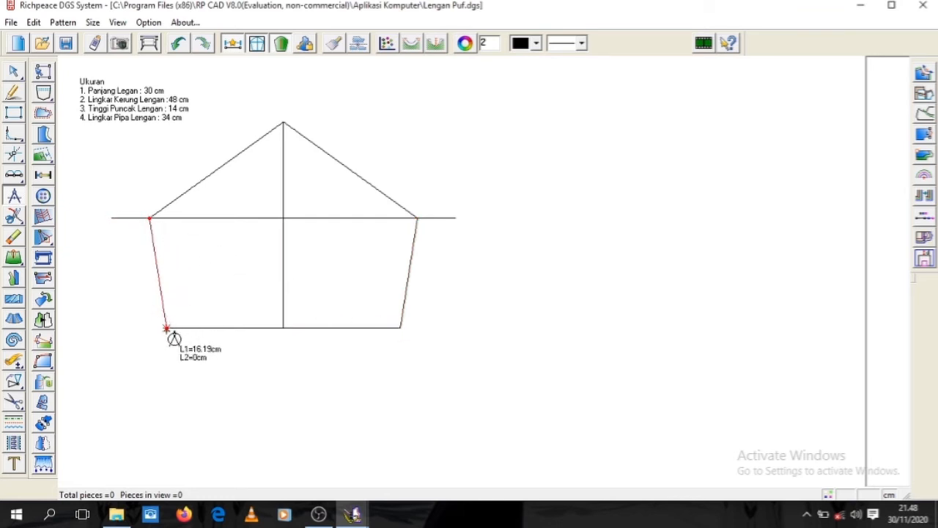
left_click(167, 330)
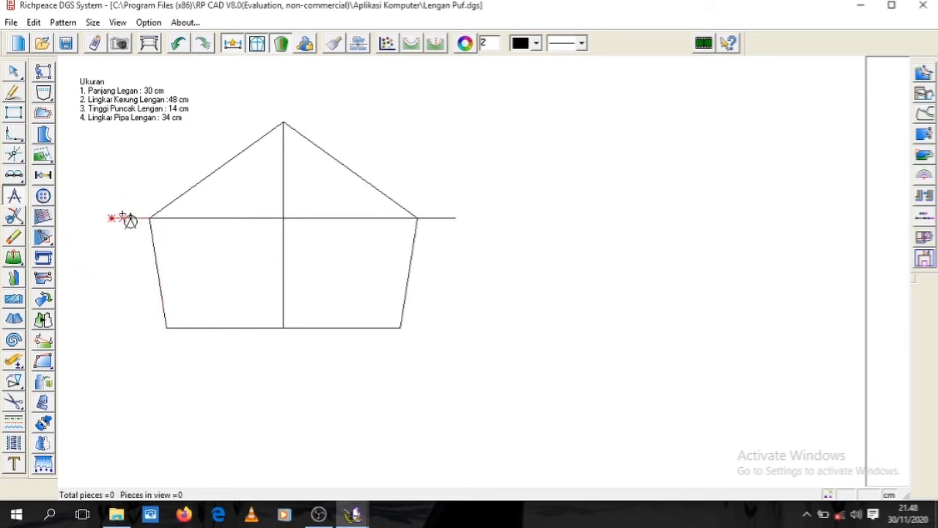
Step: Snip the upper horizontal line where it meets the lower ends of the left and right sloping cap lines
left_click(13, 217)
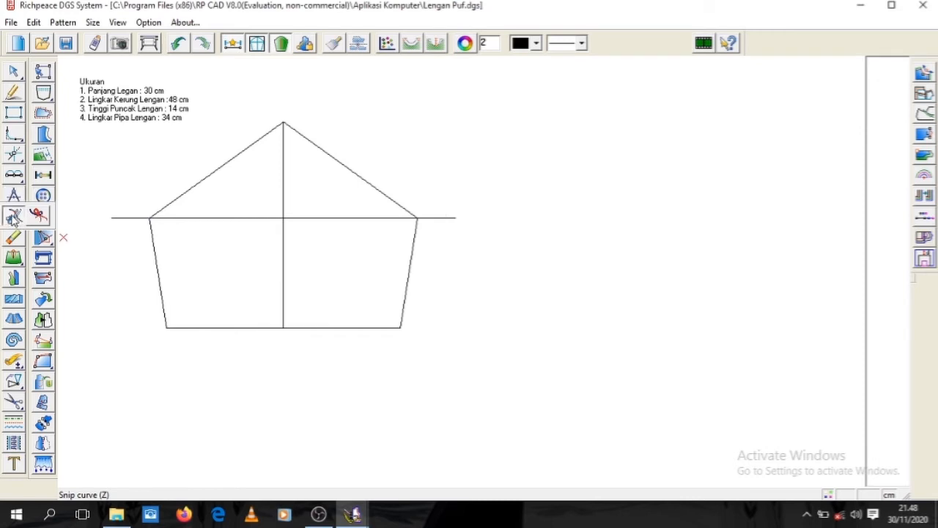
left_click(149, 218)
left_click(150, 218)
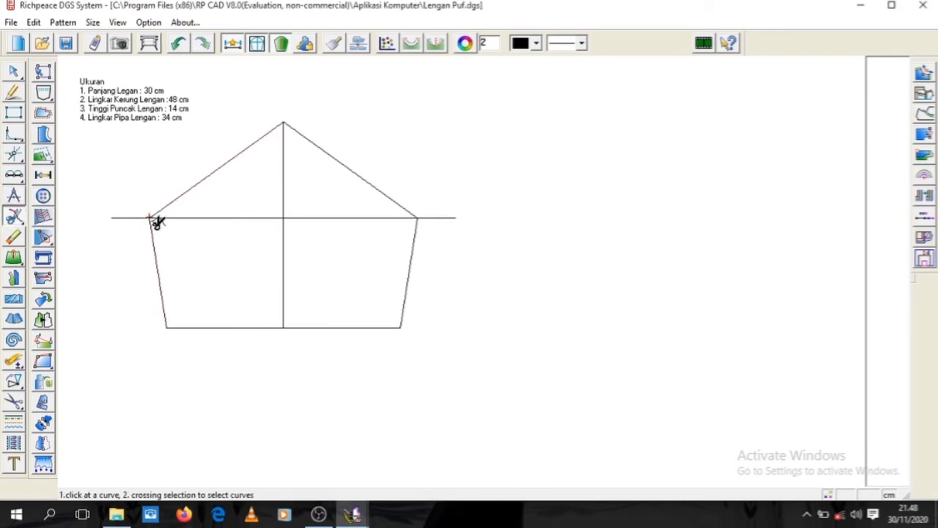
left_click(149, 218)
left_click(149, 218)
left_click(150, 218)
left_click(150, 219)
left_click(156, 219)
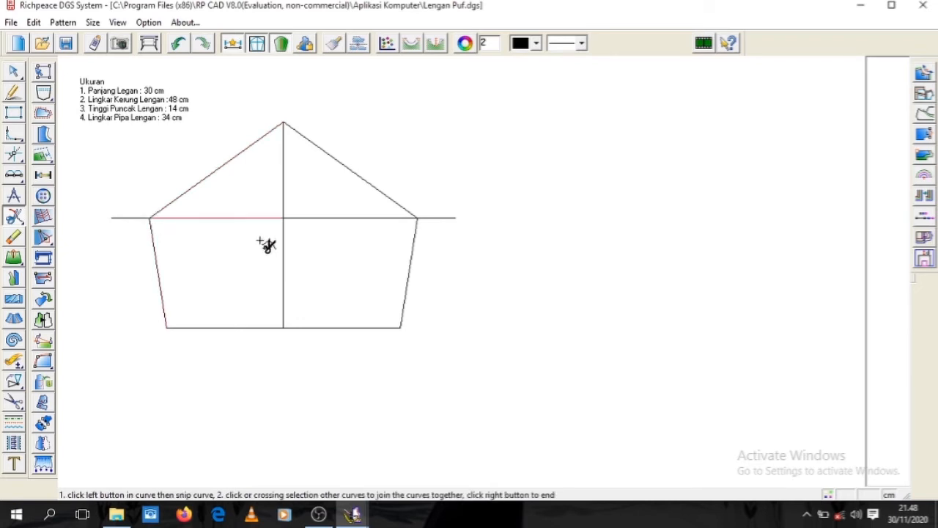
left_click(418, 218)
left_click(418, 218)
right_click(422, 223)
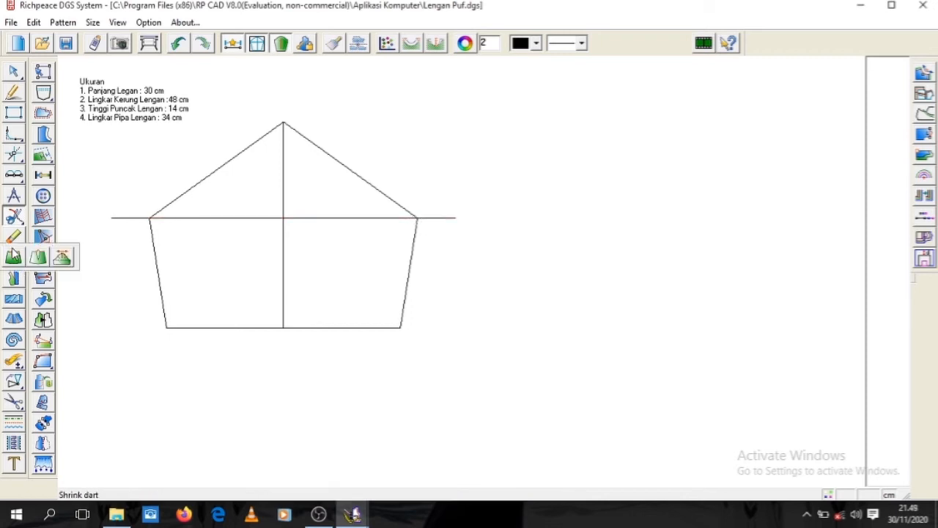
Step: Erase the horizontal line's overhanging segments beyond the left and right underarm points
left_click(15, 239)
left_click(114, 218)
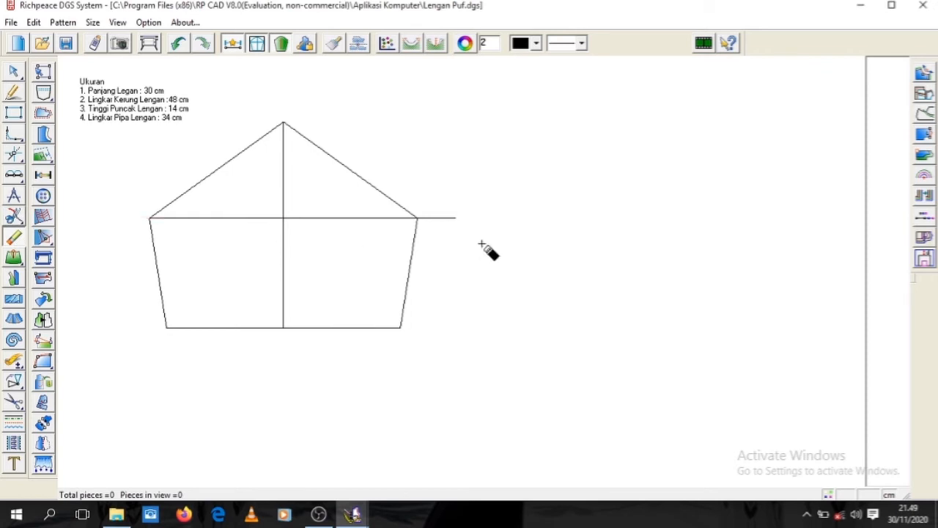
left_click(441, 218)
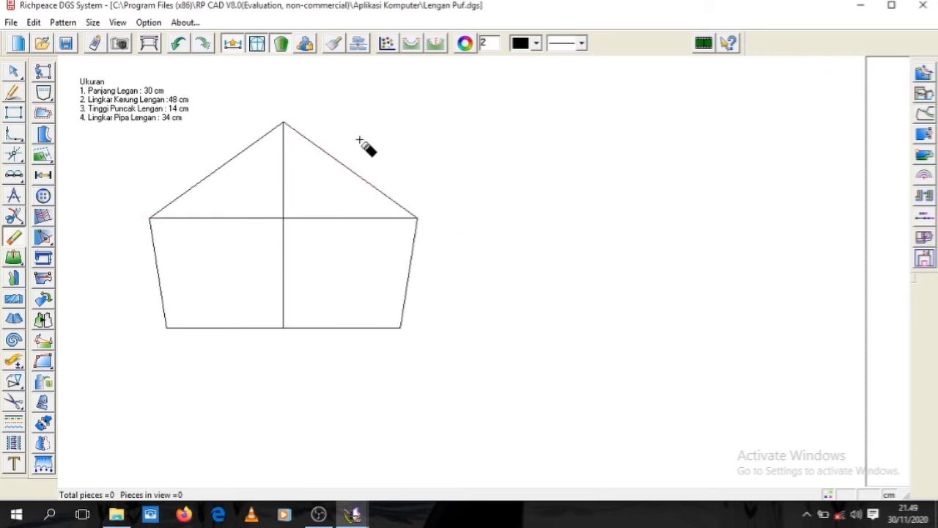
Step: Divide the left sloping cap line into 3 equal parts with the Divider
right_click(11, 177)
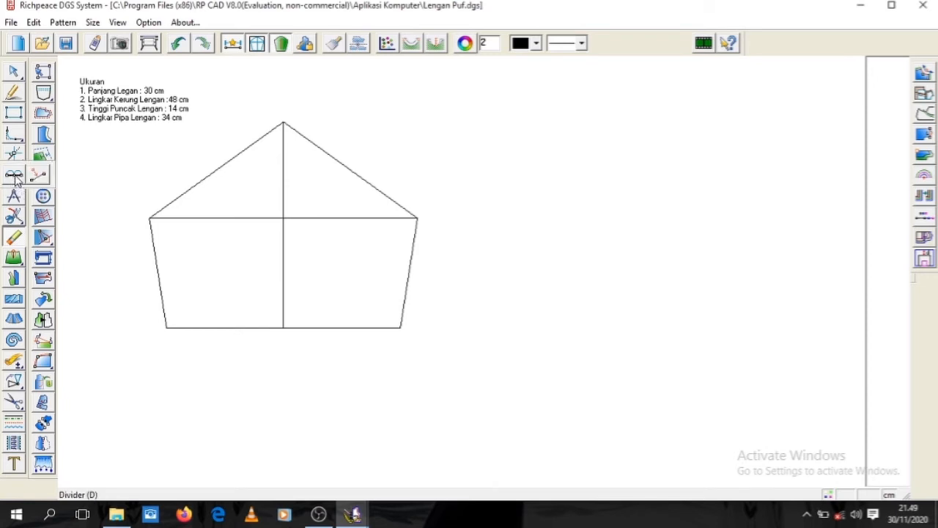
left_click(14, 176)
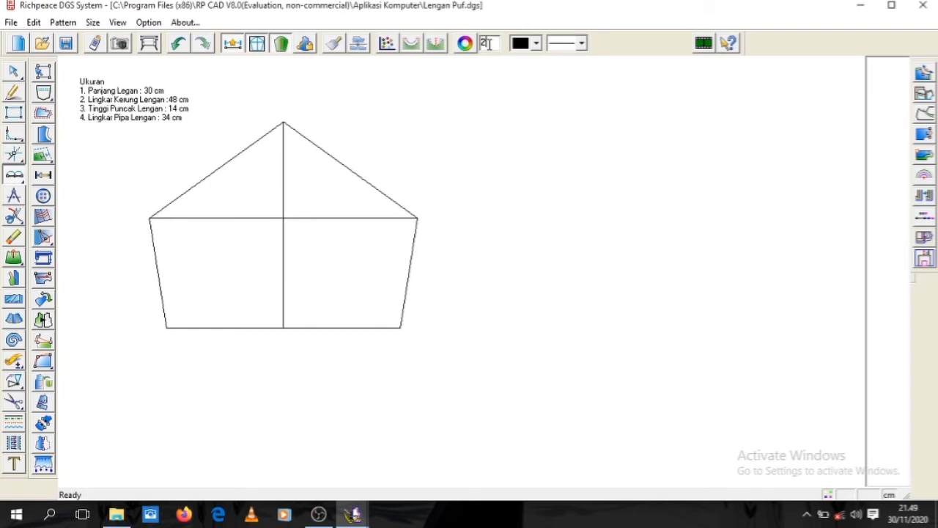
type("3")
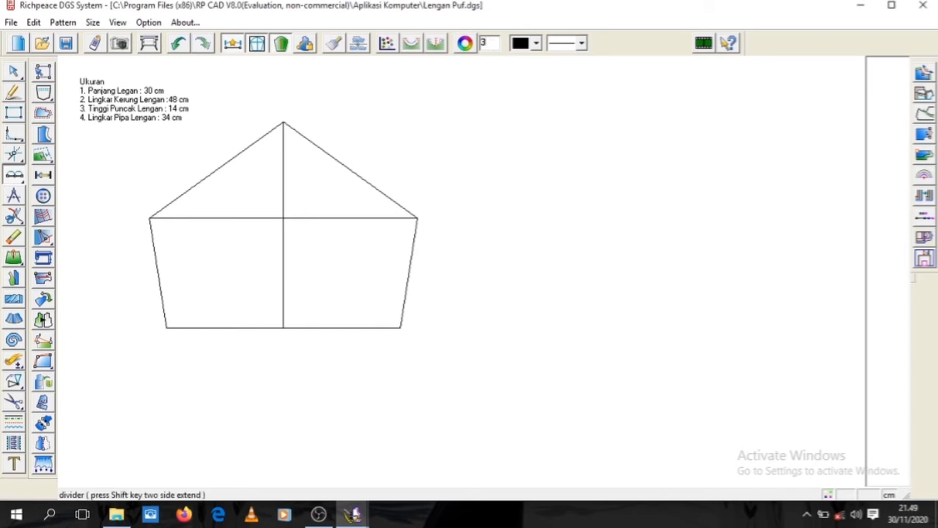
left_click(229, 165)
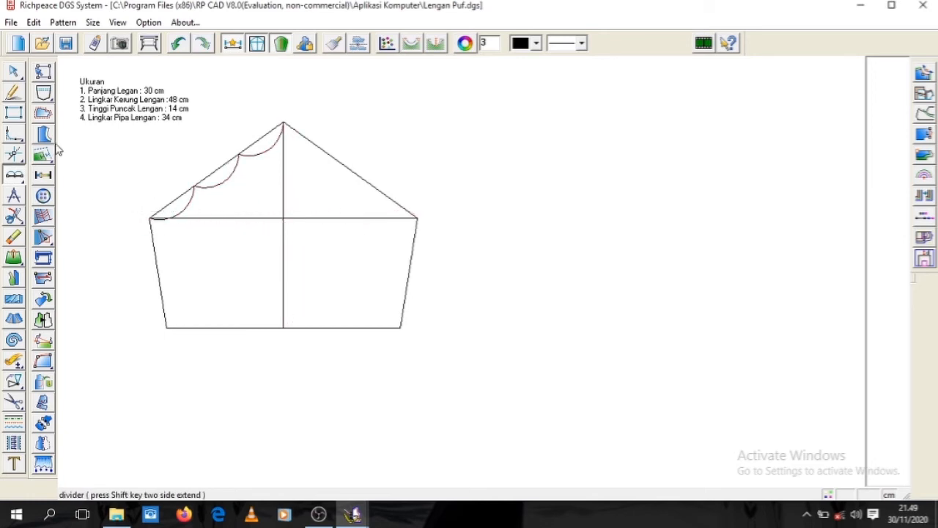
Step: Draw a 1 cm line outward and perpendicular to the left cap line from its upper third point
left_click(13, 92)
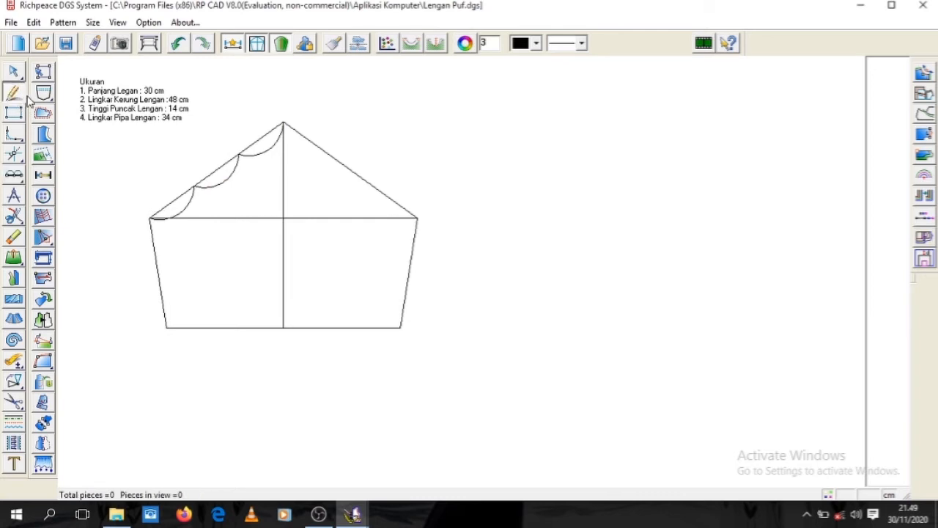
left_click(240, 153)
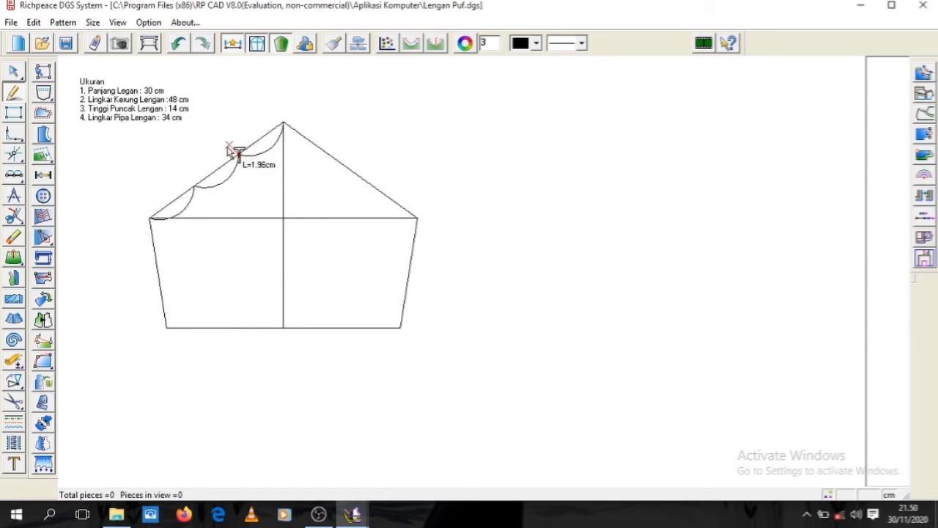
left_click(232, 151)
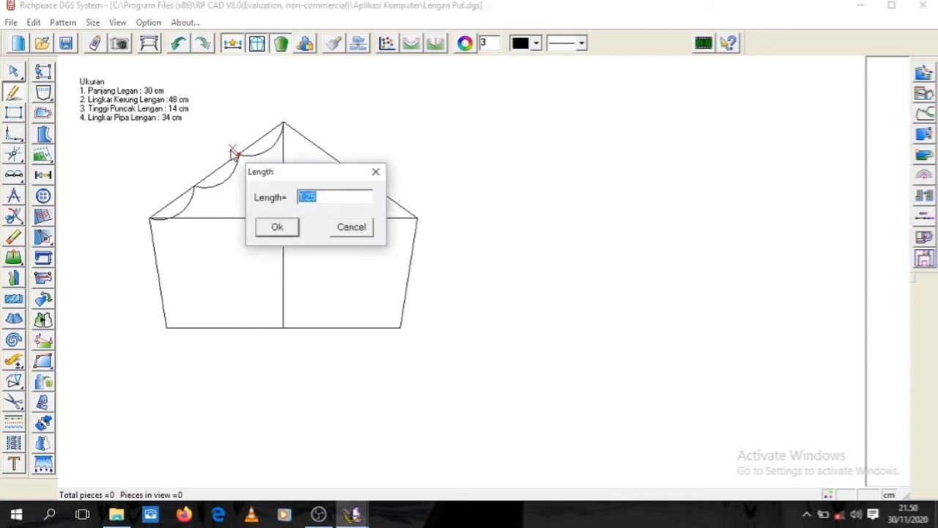
type("1")
left_click(279, 228)
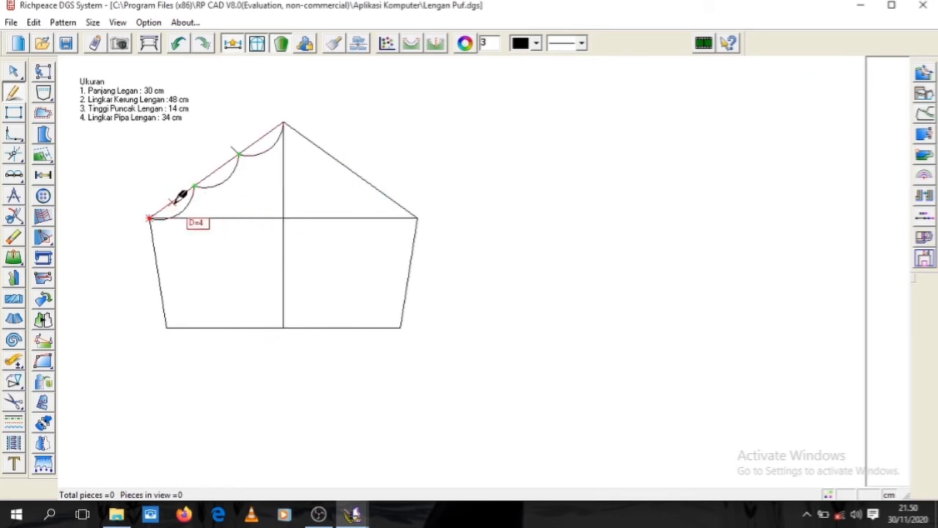
Step: Snip the left cap line at its lower third point and erase the division arcs
left_click(14, 216)
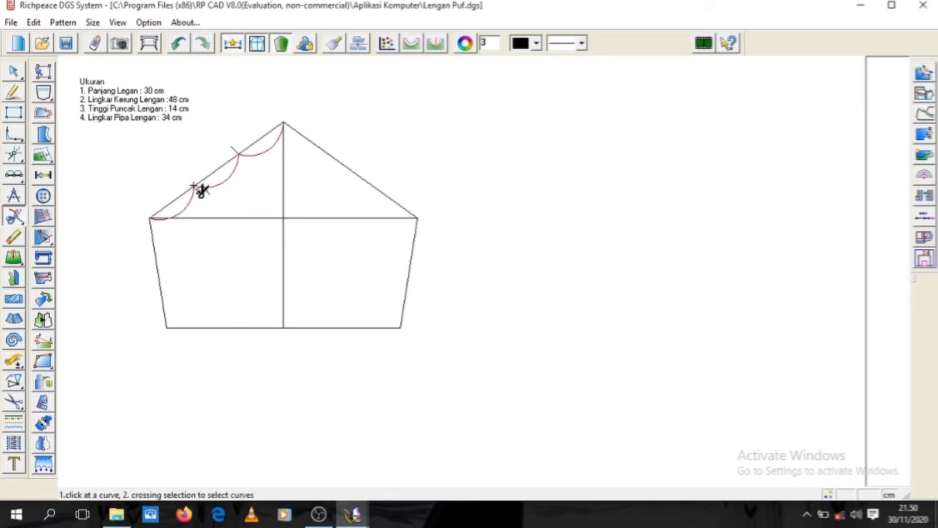
left_click(194, 187)
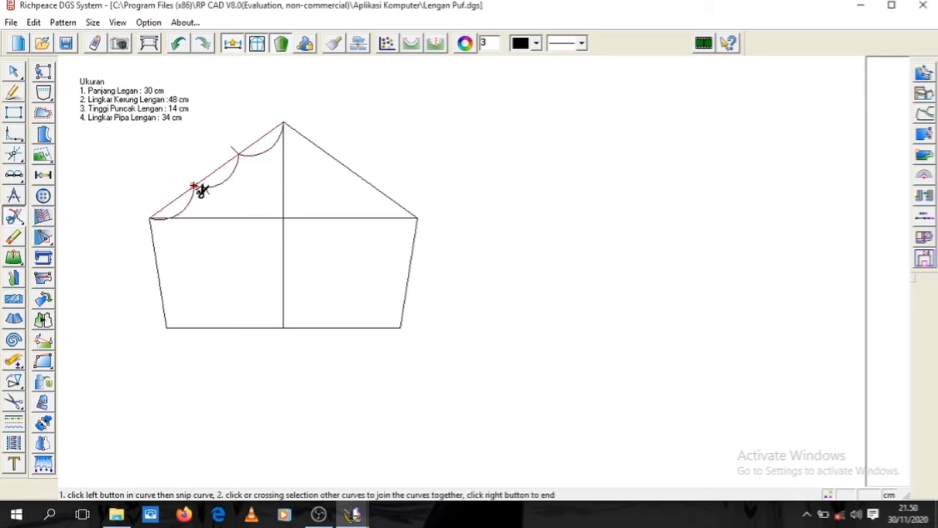
right_click(200, 190)
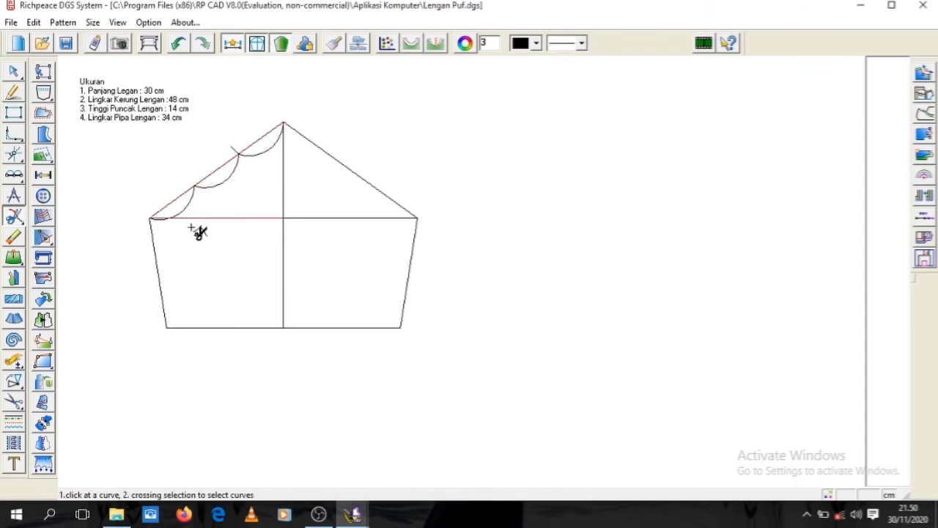
left_click(13, 237)
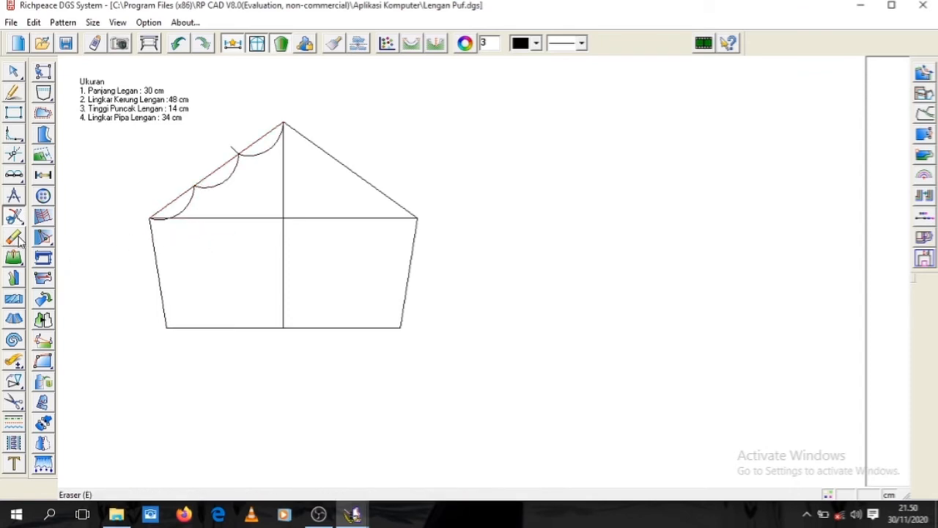
left_click(187, 211)
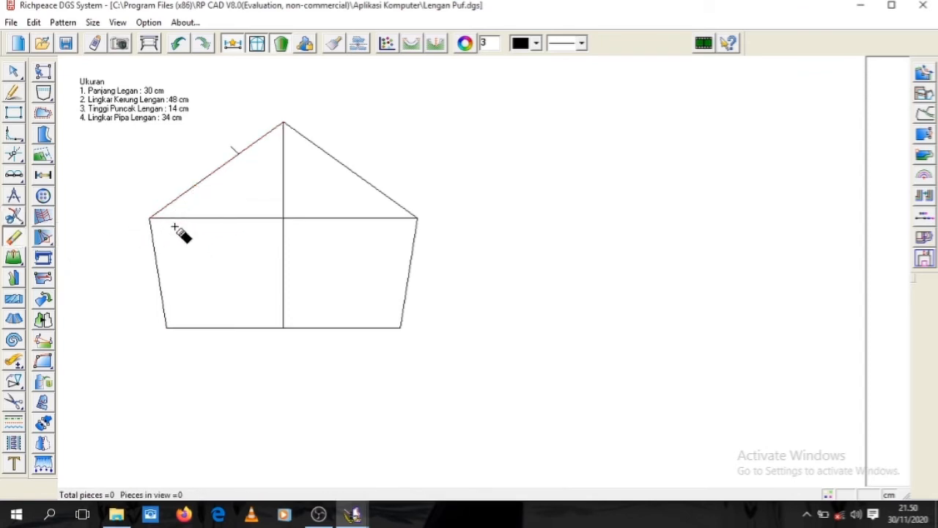
Step: Divide the lower third segment of the left cap line into 2 equal parts with the Divider
left_click(12, 139)
mouse_move(11, 175)
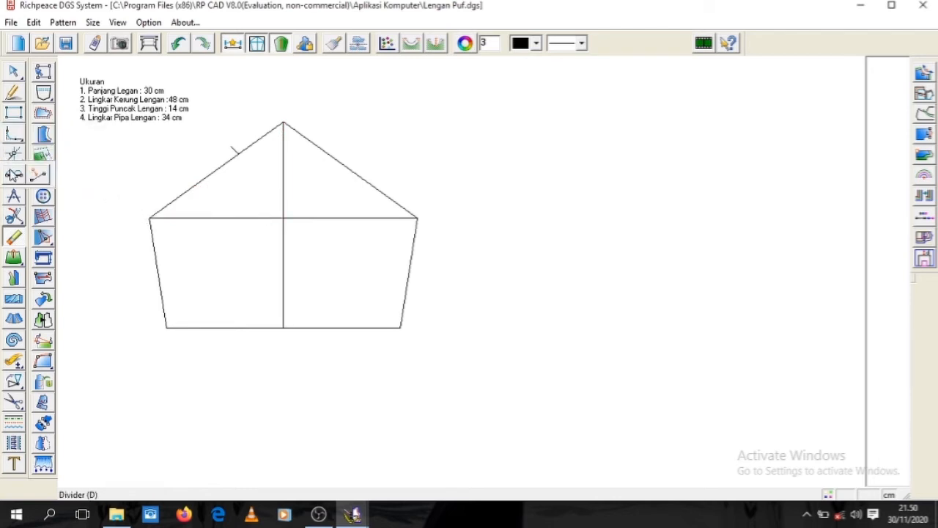
left_click(13, 174)
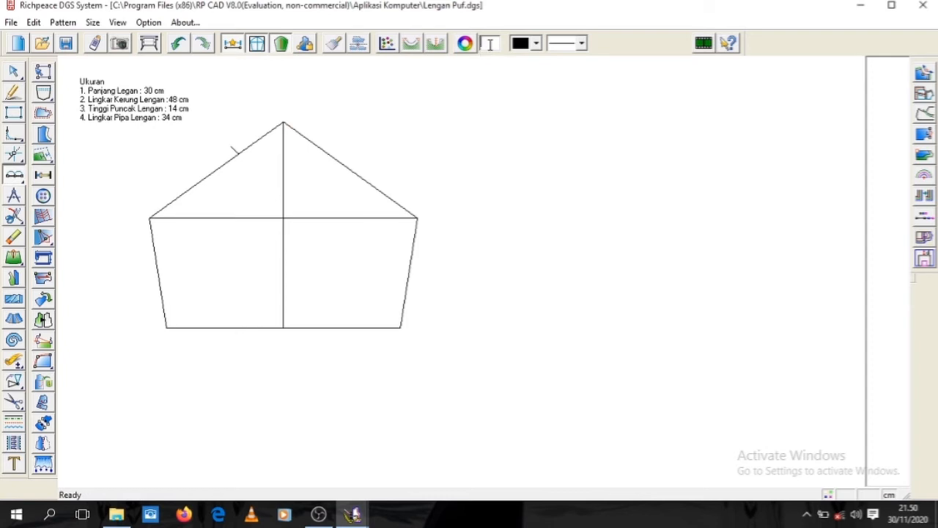
left_click(490, 44)
type("2")
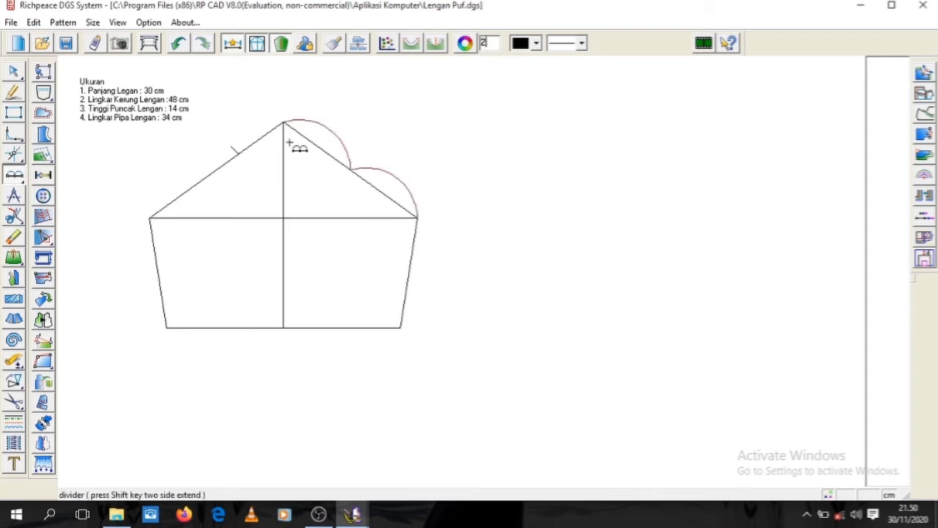
left_click(171, 210)
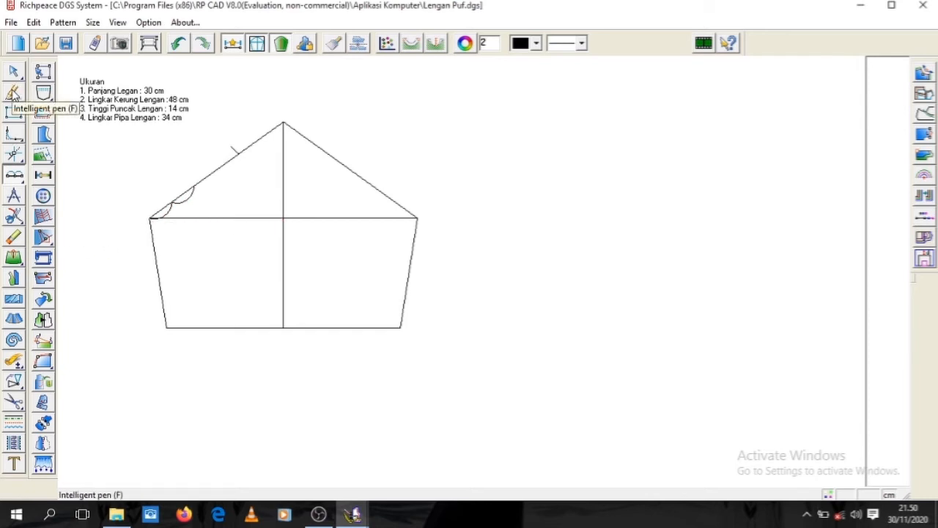
Step: Draw a 1 cm line inward and perpendicular from the midpoint of the left cap line's lower segment, and erase the division arcs
left_click(13, 93)
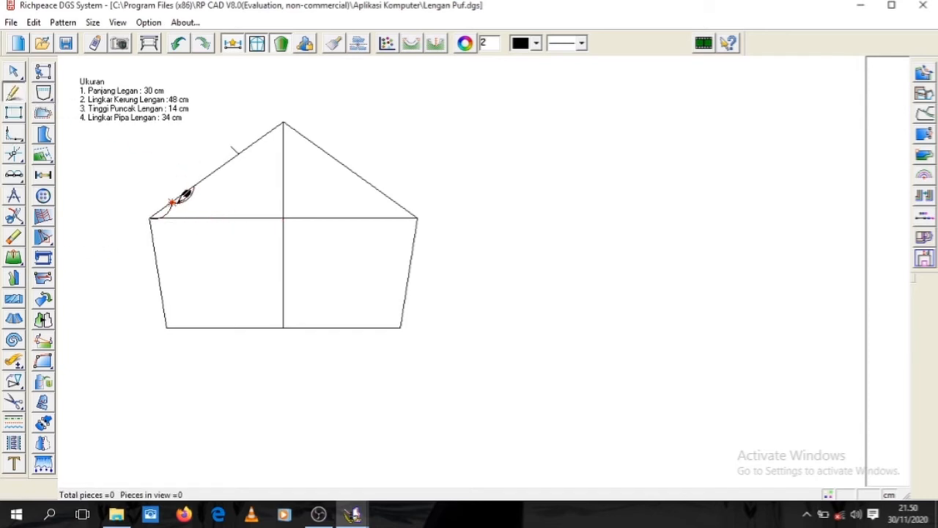
left_click(173, 202)
left_click(187, 224)
left_click(177, 43)
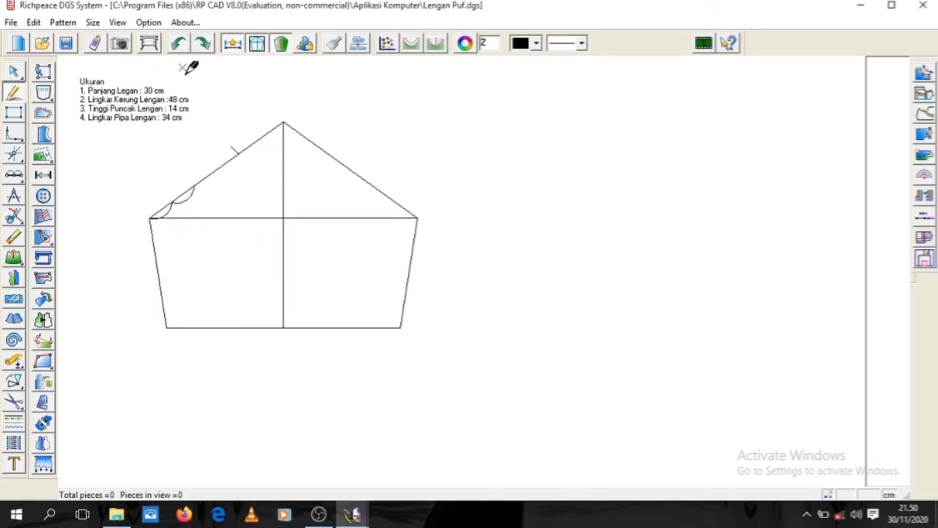
left_click(172, 202)
left_click(203, 233)
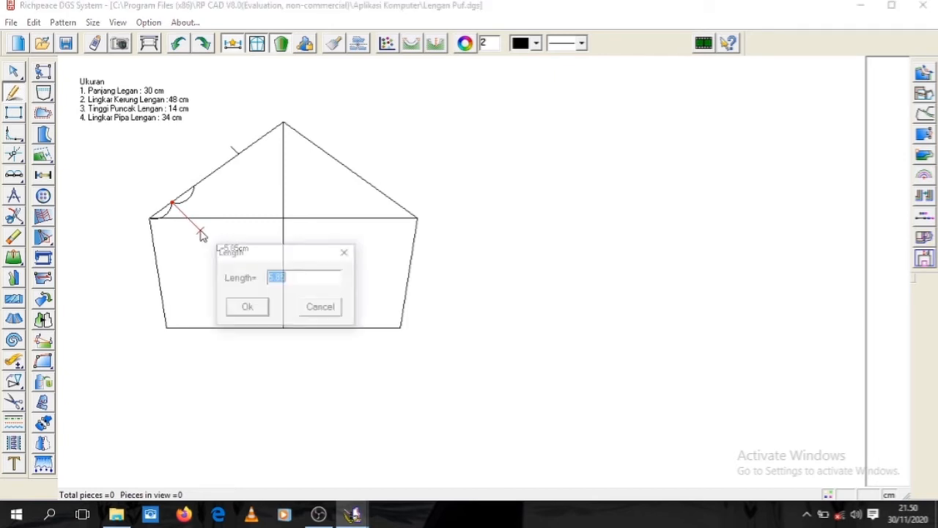
type("1")
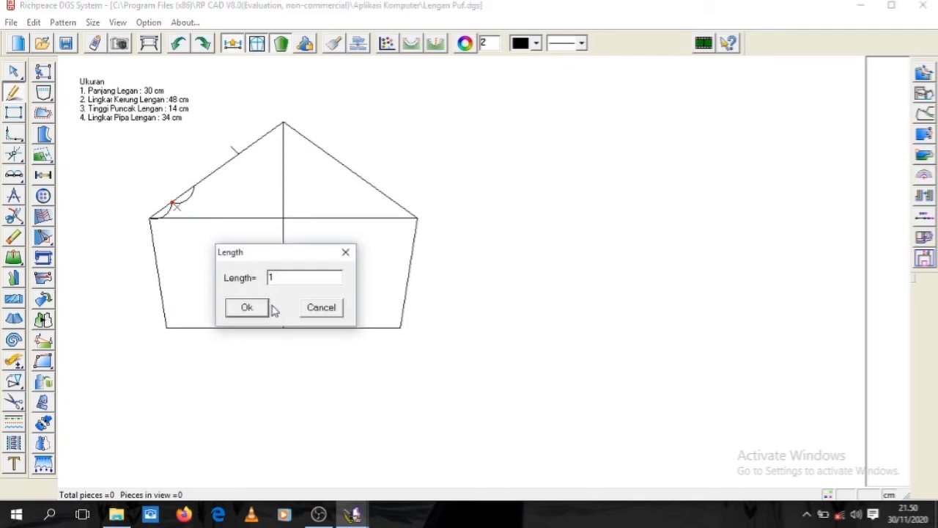
left_click(247, 308)
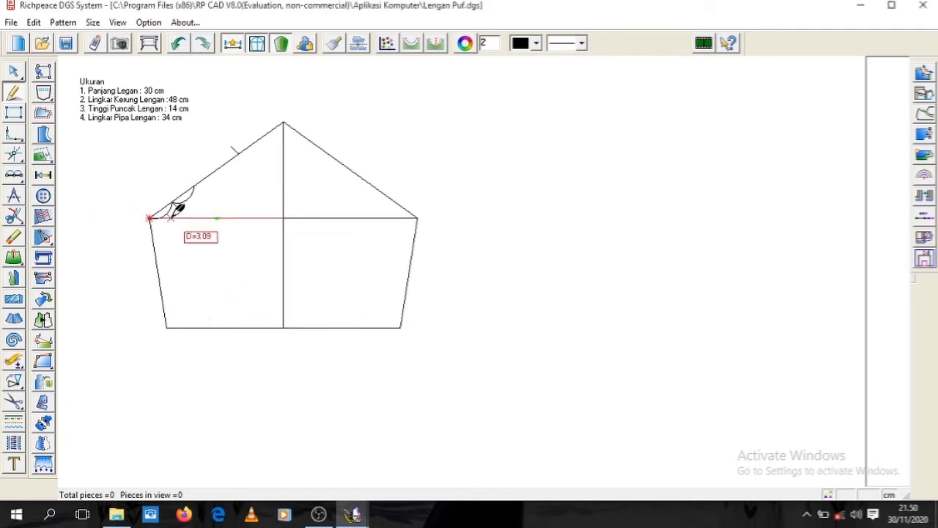
left_click(13, 239)
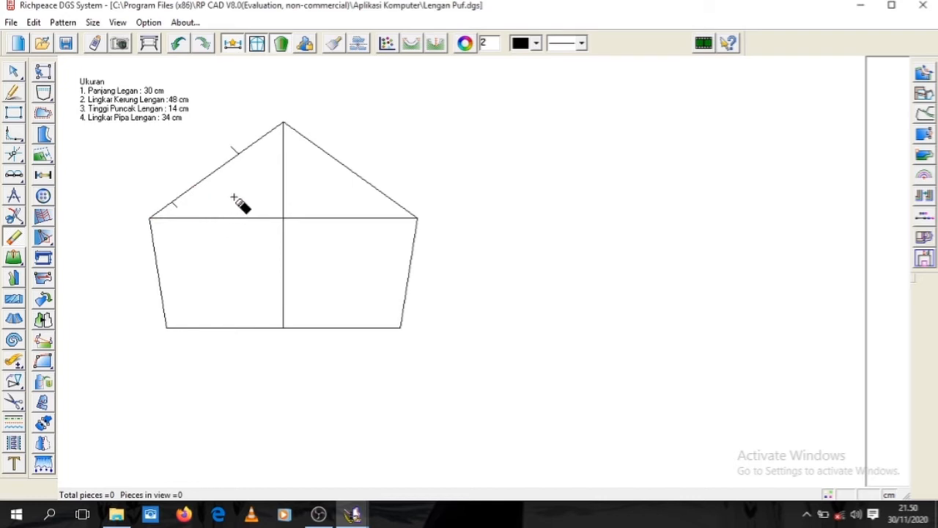
Step: Divide the right sloping cap line into 4 equal parts with the Divider
left_click(16, 179)
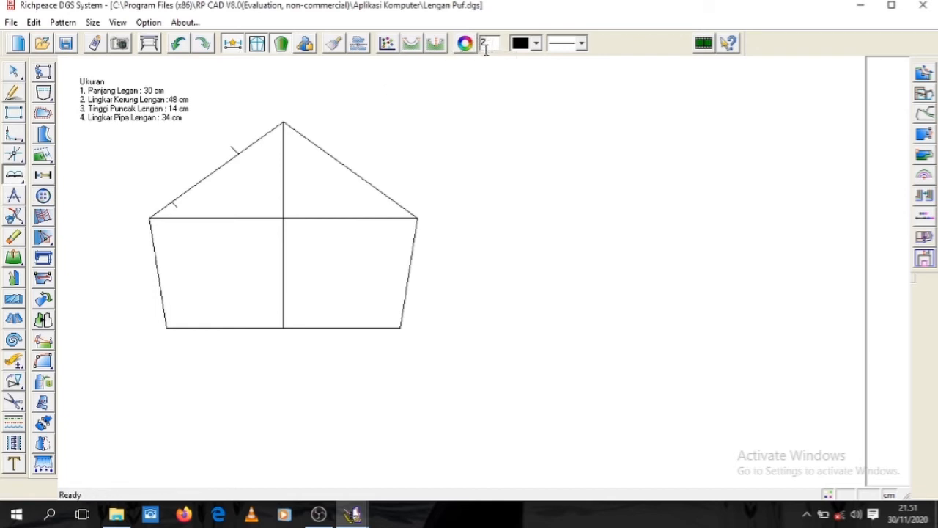
type("4")
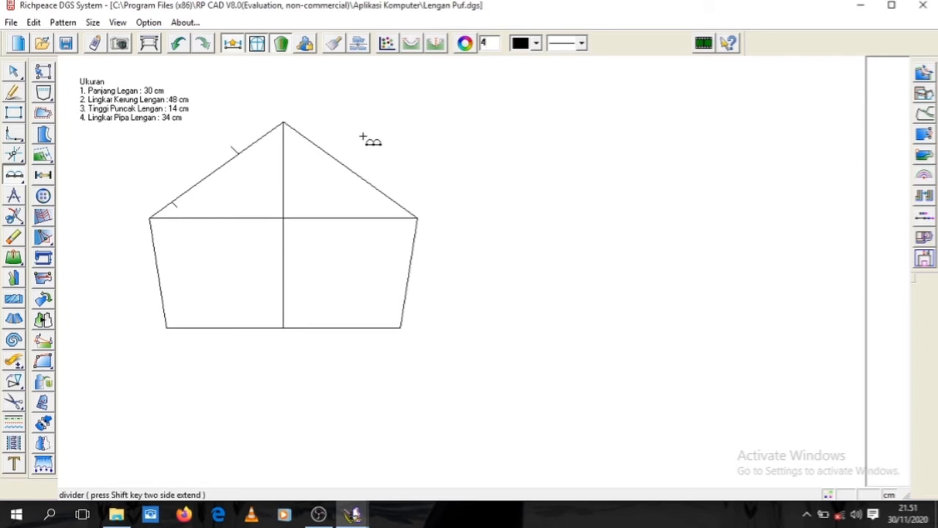
left_click(350, 163)
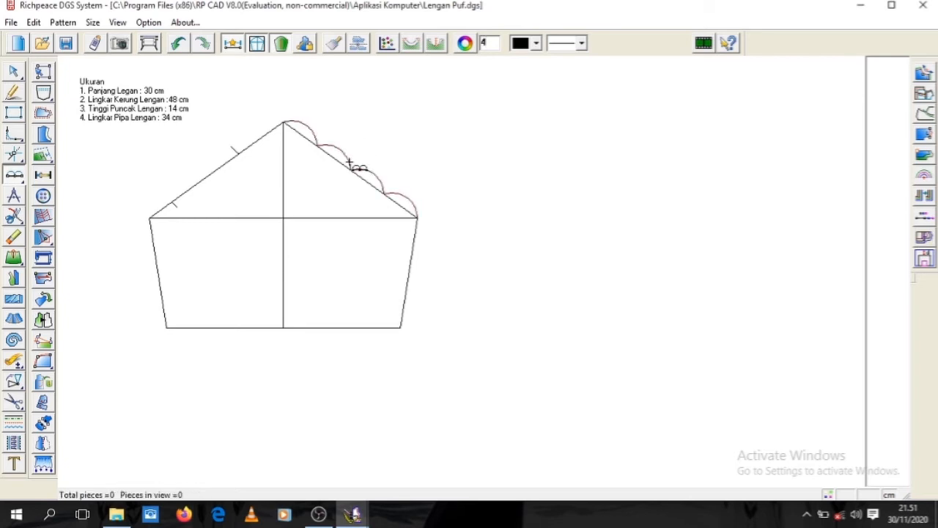
Step: Draw a 2 cm line outward and perpendicular to the right cap line from its upper quarter point
left_click(13, 94)
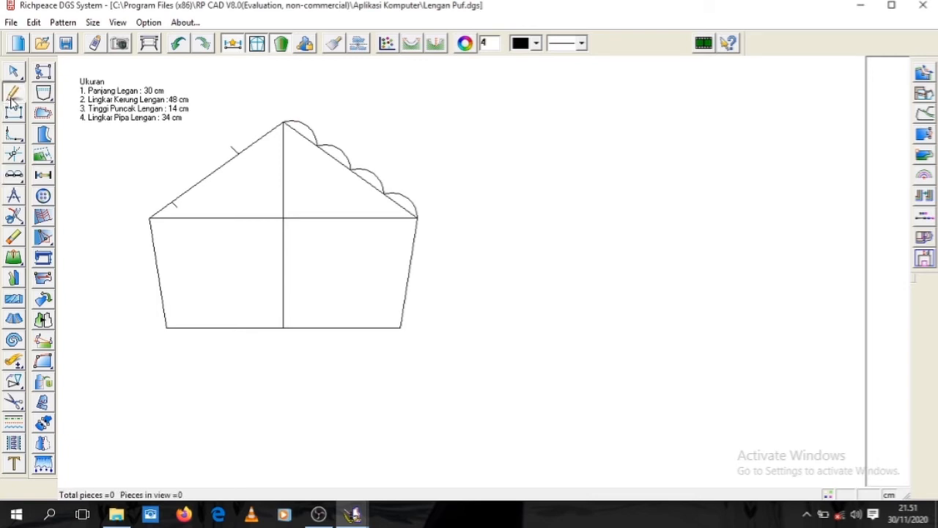
left_click(317, 145)
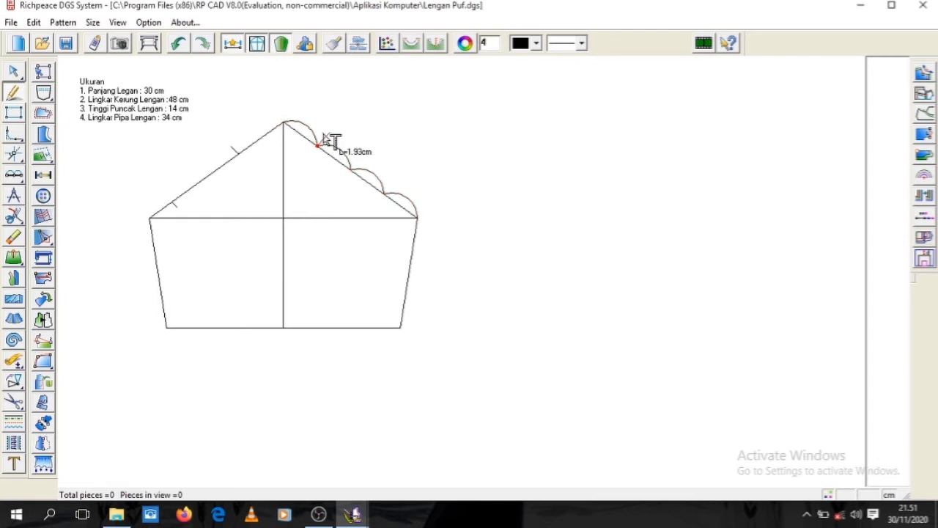
left_click(323, 134)
type("2")
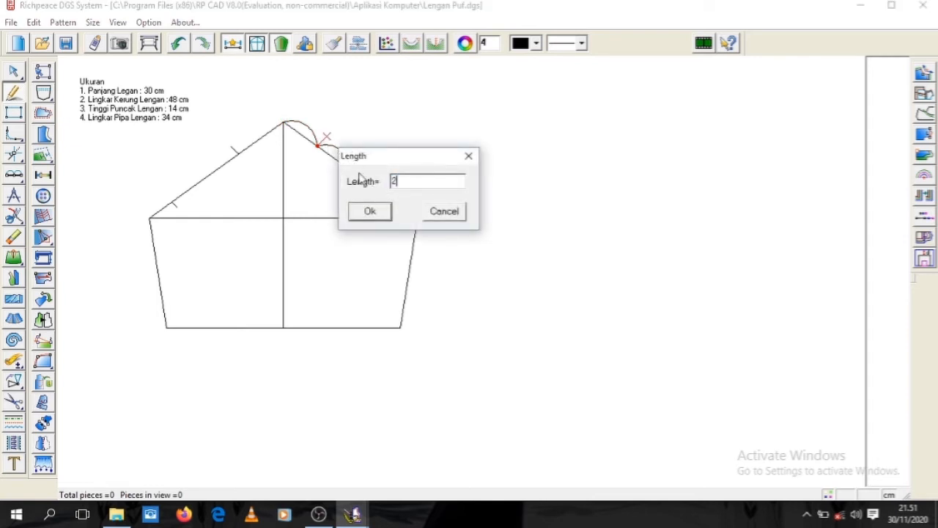
left_click(372, 211)
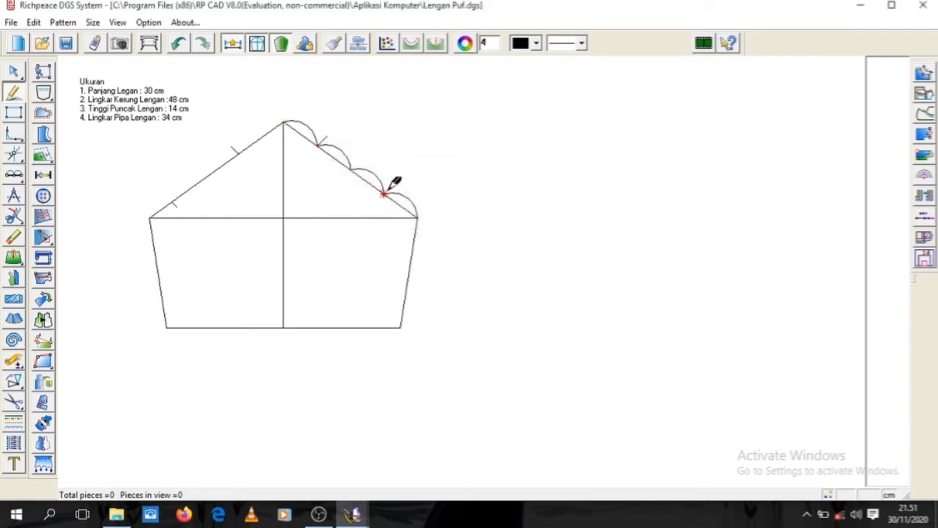
Step: Draw a 1 cm line outward and perpendicular from the right cap line's midpoint, and erase the division arcs
left_click(352, 169)
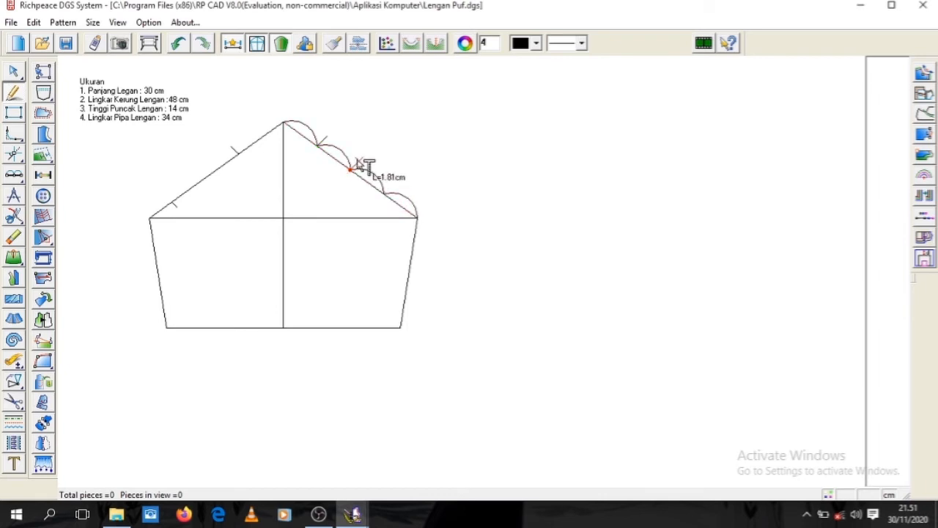
left_click(357, 159)
type("1")
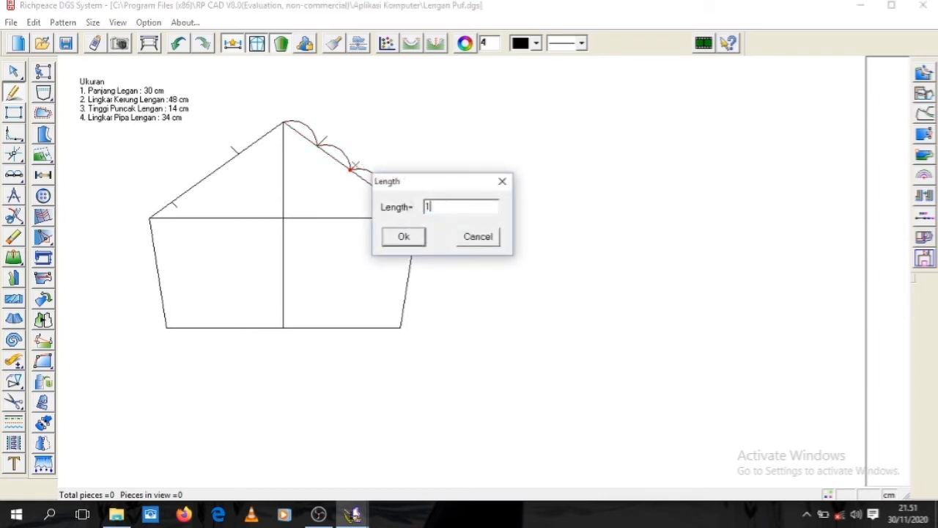
left_click(404, 235)
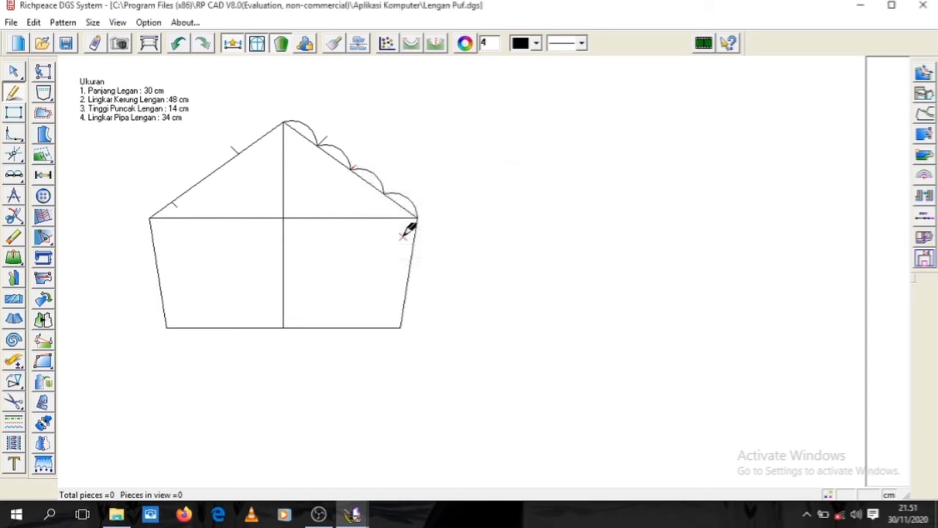
left_click(13, 236)
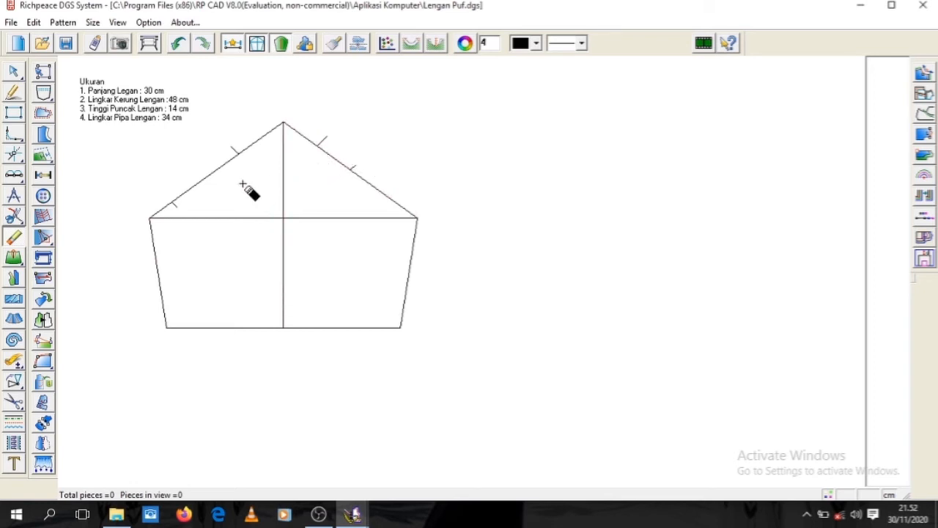
Step: Bend the left cap line's two segments into curves through the ends of the upper outward and lower inward 1 cm guide lines
left_click(14, 73)
left_click(14, 71)
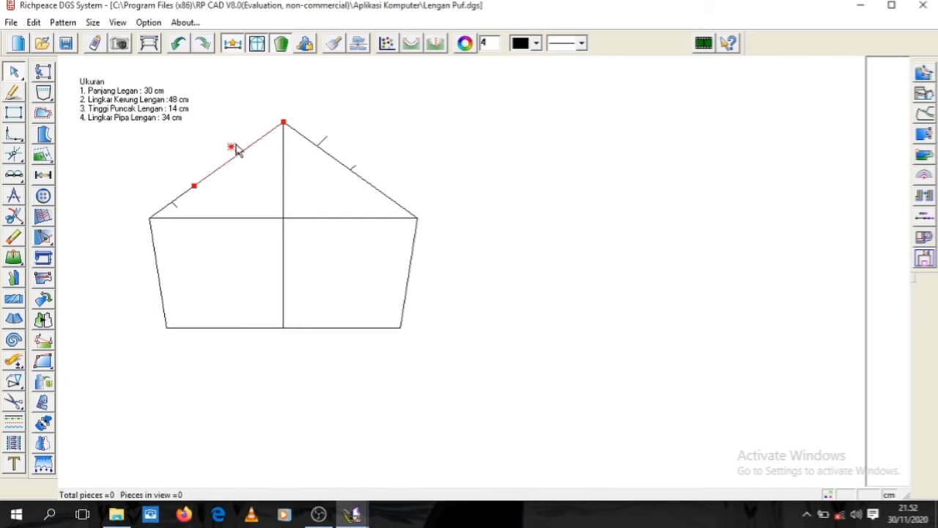
key("Insert")
left_click_drag(243, 152, 236, 152)
left_click(180, 202)
left_click_drag(180, 203, 184, 209)
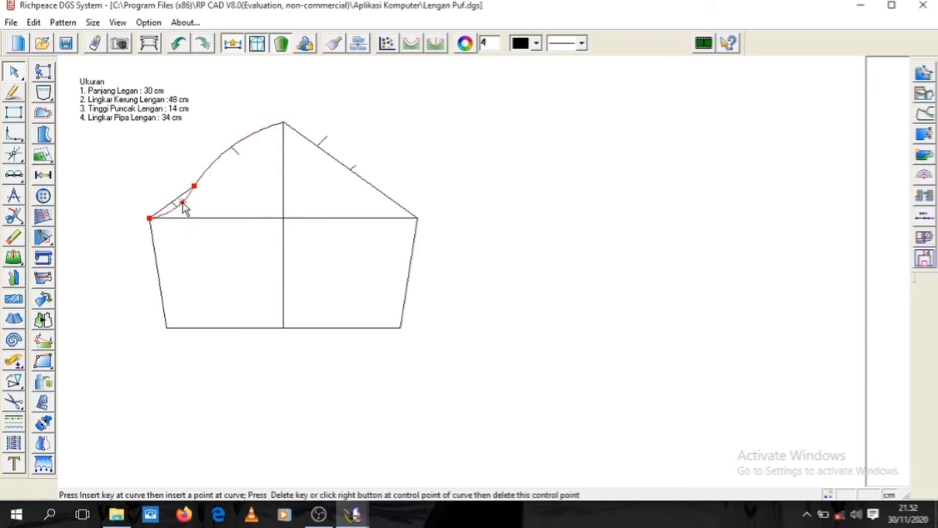
Step: Bend the right cap line into a curve through the ends of its 2 cm and 1 cm guide lines, dipping inward near the underarm point
left_click(325, 153)
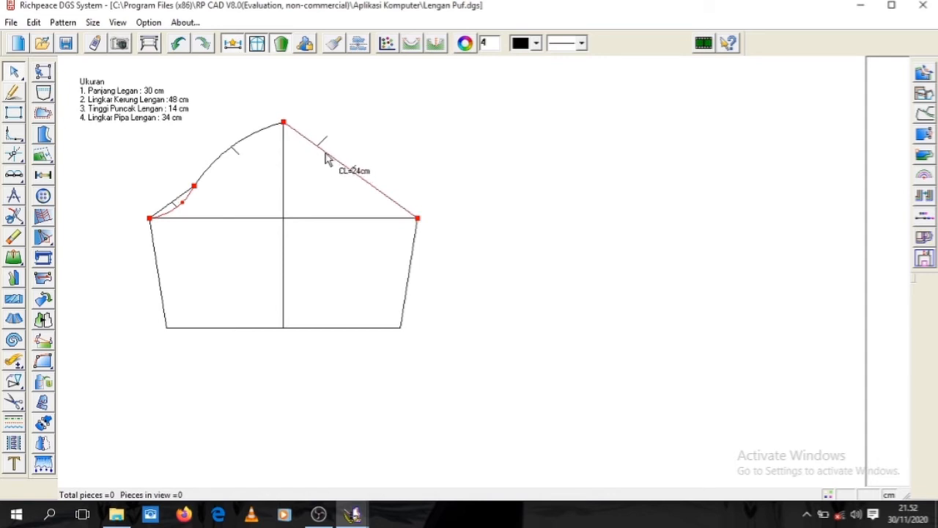
left_click(324, 153)
left_click_drag(327, 150, 360, 168)
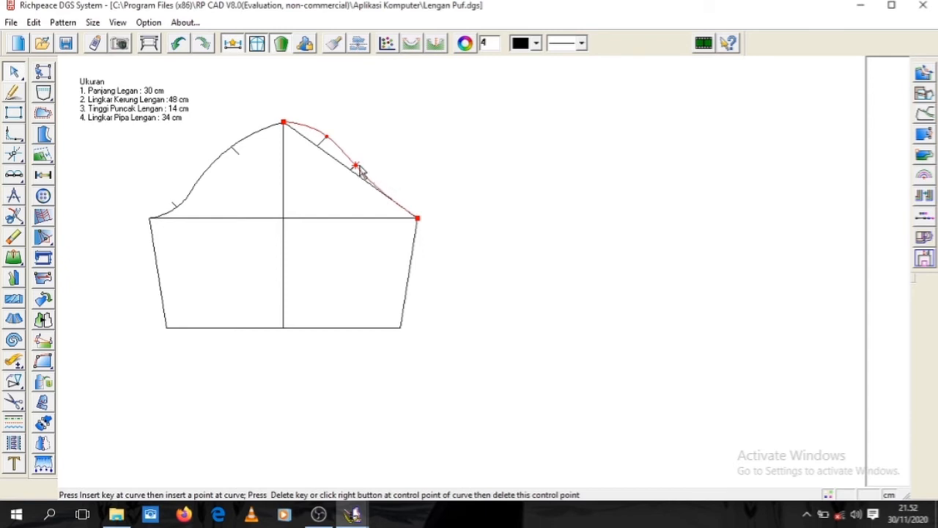
right_click(455, 149)
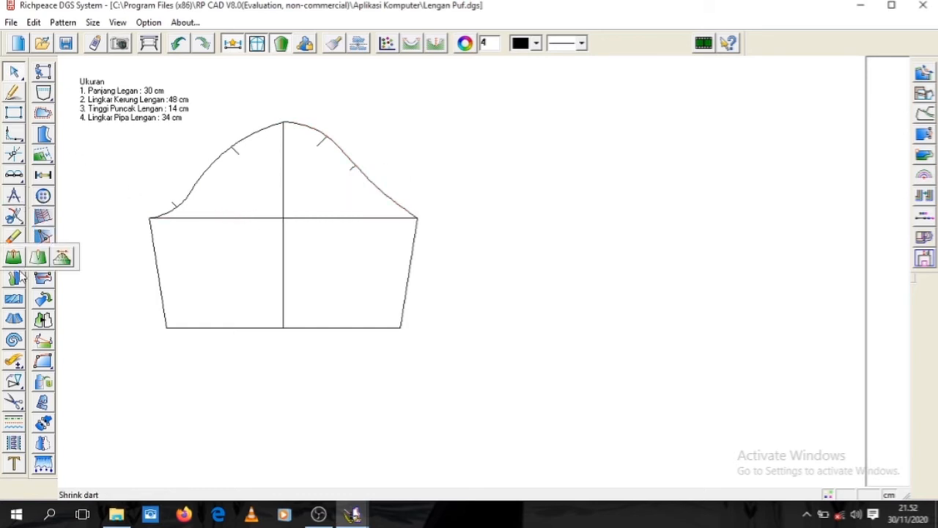
Step: Erase the short guide lines along the left and right cap curves
left_click(13, 237)
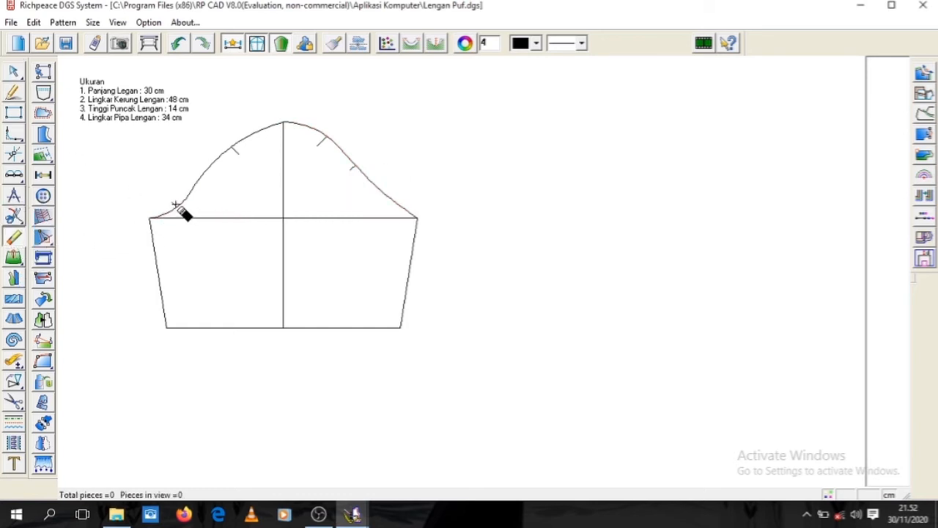
left_click(236, 151)
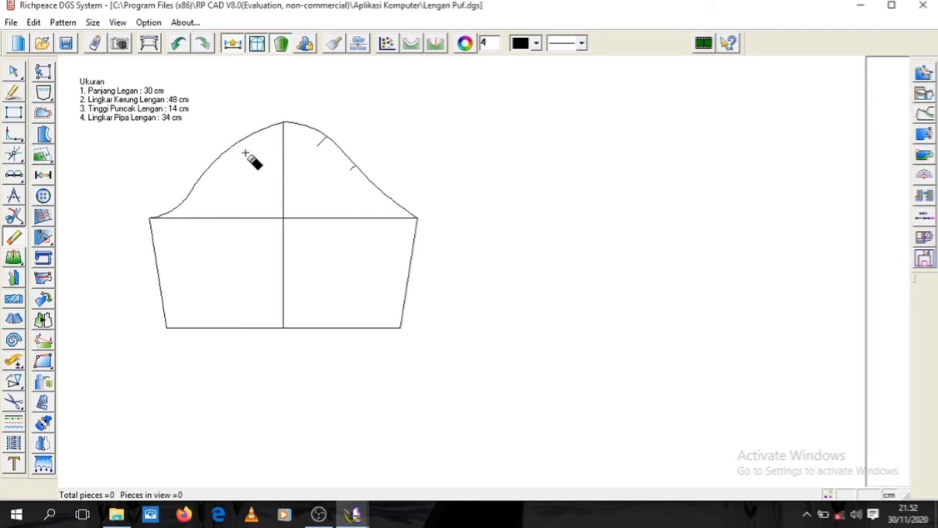
left_click(352, 167)
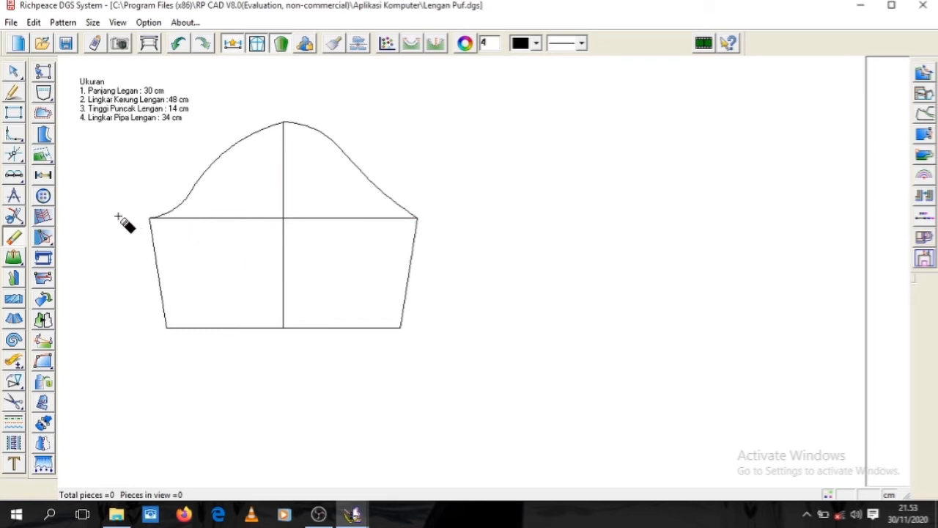
Step: Join the cap curves, side lines and hem line into one continuous sleeve outline
left_click(16, 219)
left_click(20, 218)
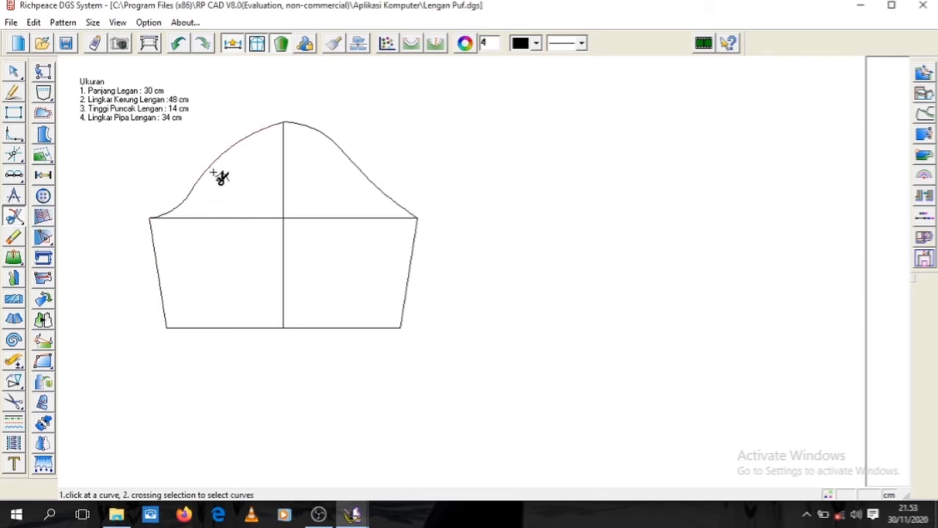
left_click(211, 166)
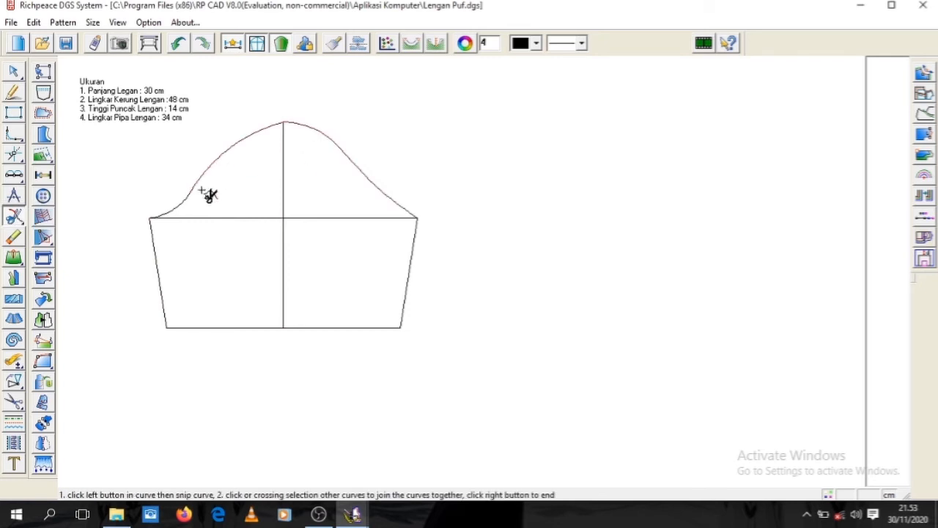
left_click(414, 237)
left_click(260, 329)
left_click(162, 293)
right_click(506, 220)
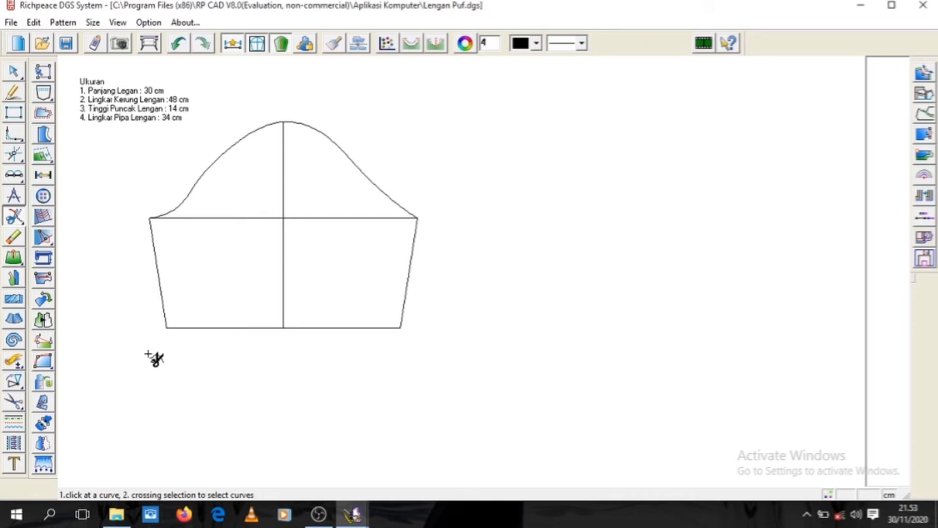
Step: Mirror a copy of the sleeve outline and its vertical centre line across a vertical axis just beside the sleeve
left_click(15, 382)
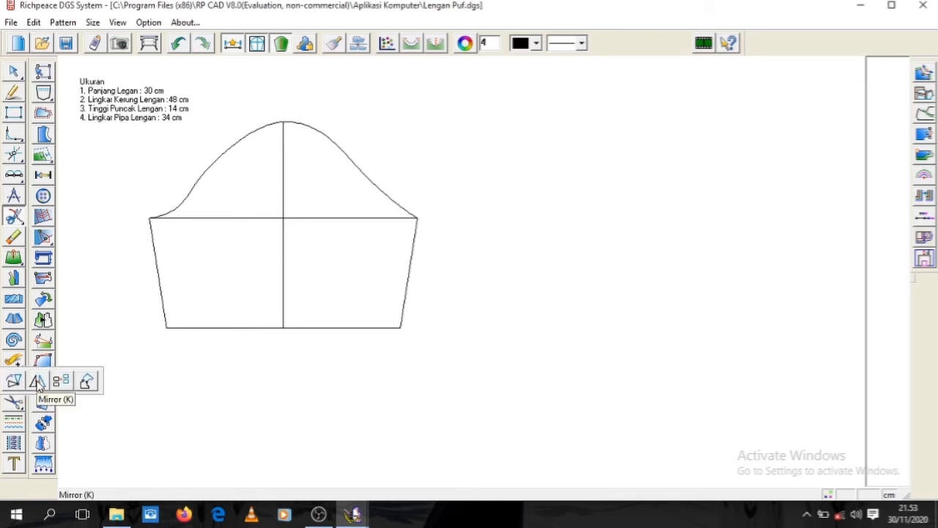
left_click(38, 381)
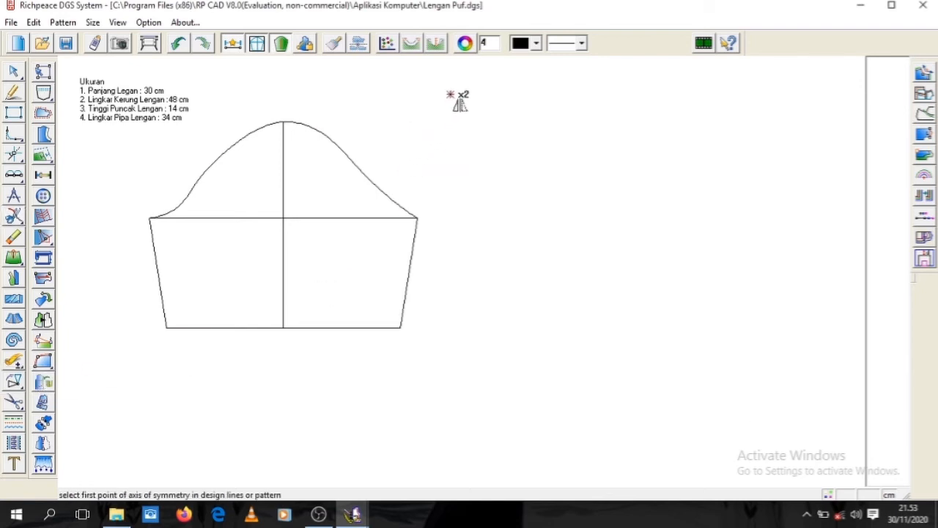
left_click(440, 70)
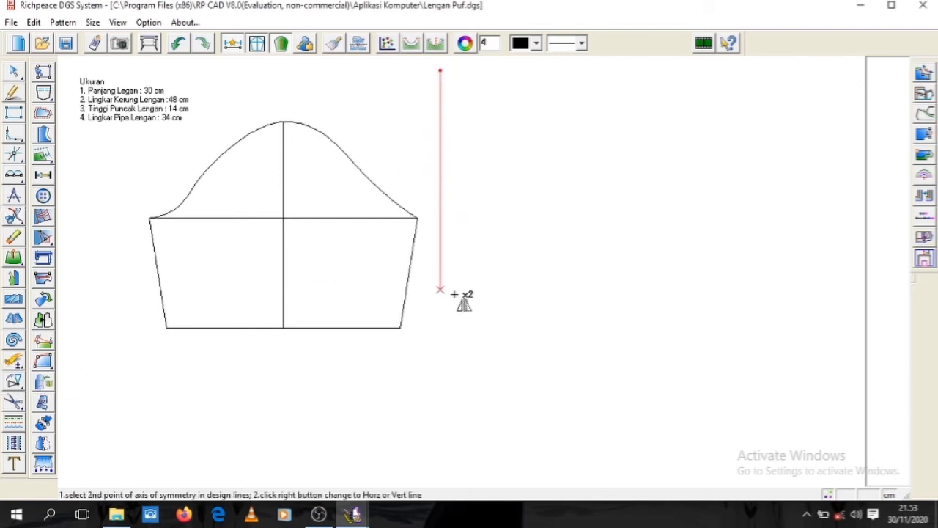
left_click(449, 408)
left_click_drag(143, 128, 355, 177)
right_click(355, 176)
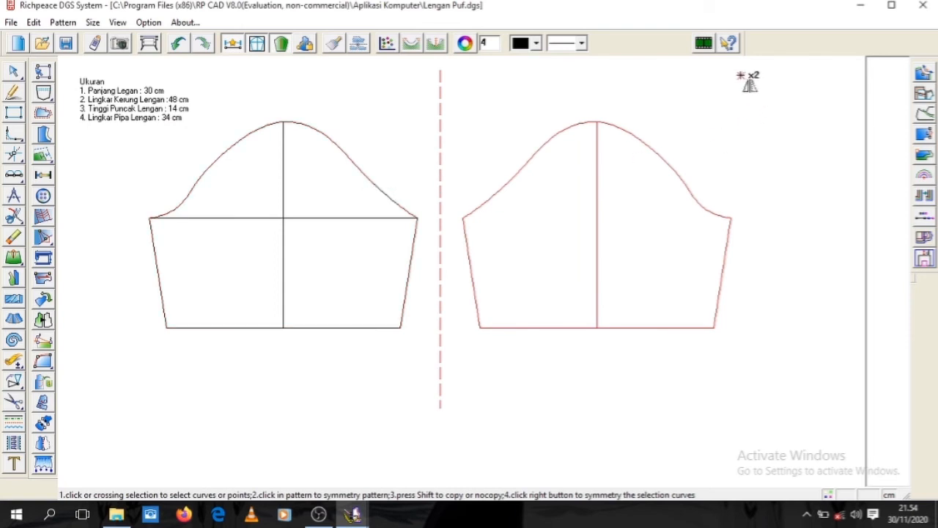
Step: Mirror the copied sleeve once more across a vertical axis just beyond its far underarm point, making a third sleeve
left_click_drag(734, 62, 743, 151)
right_click(730, 93)
left_click(747, 65)
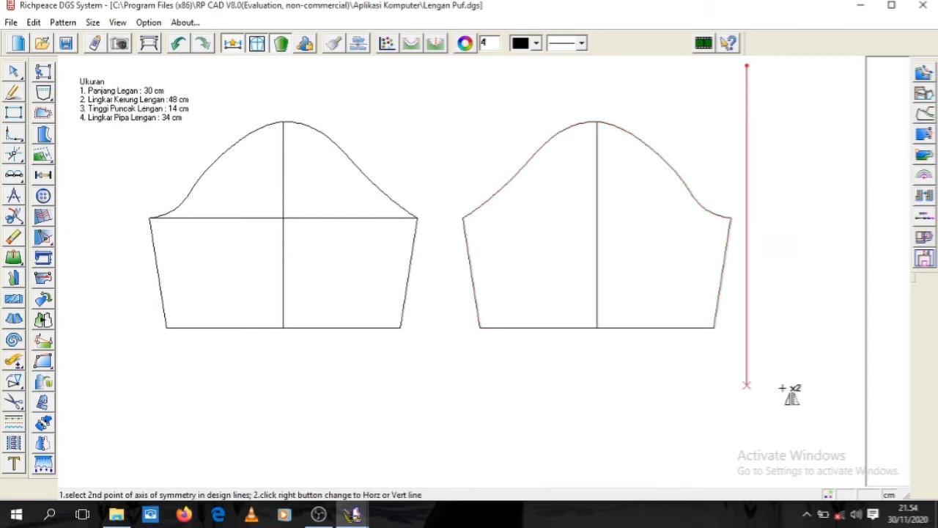
left_click(783, 425)
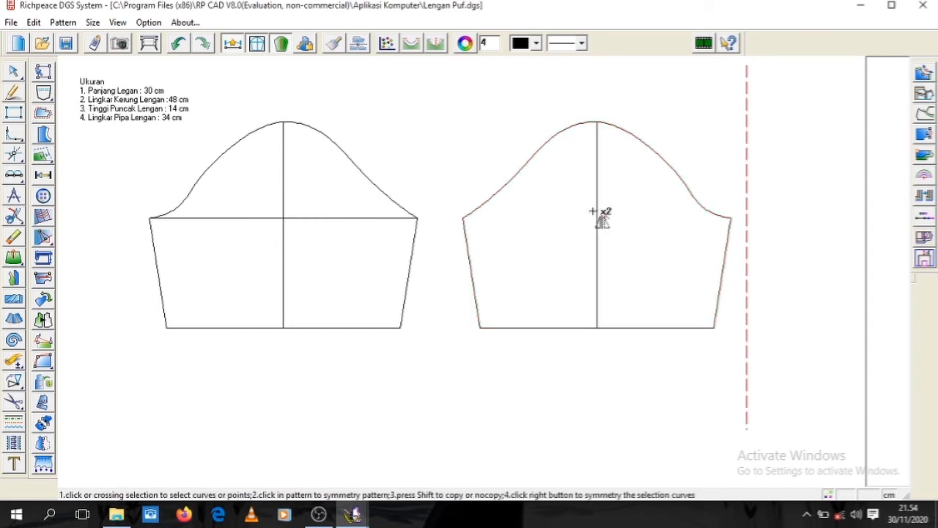
left_click_drag(446, 112, 746, 339)
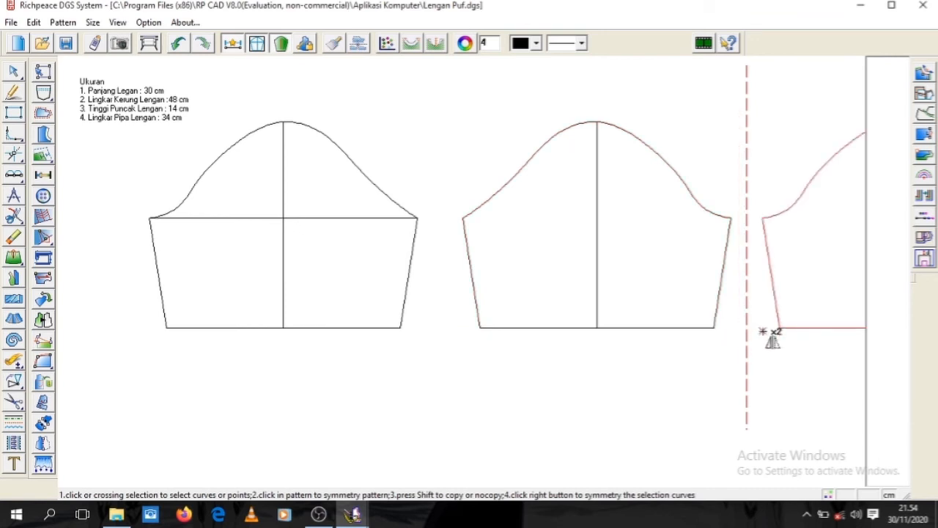
right_click(698, 371)
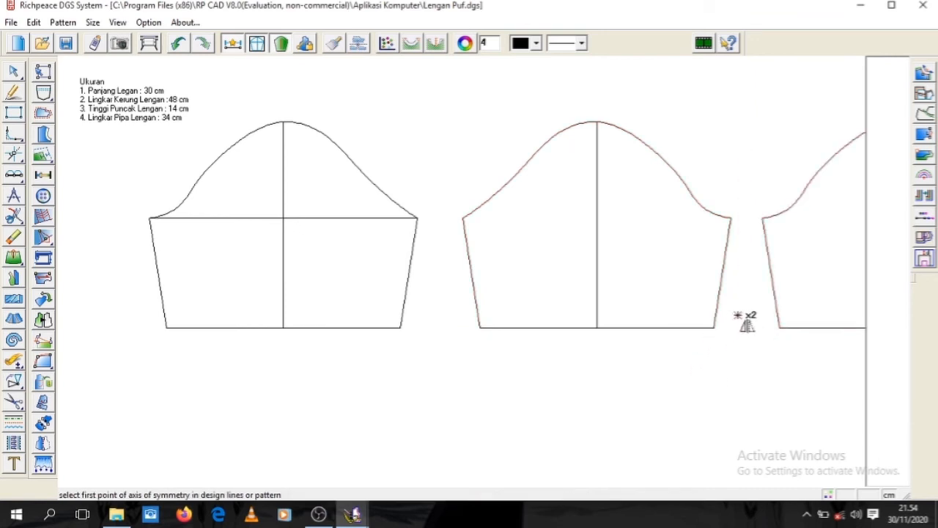
Step: Erase the middle sleeve's outline and its vertical centre line
scroll(738, 314, "down", 5)
scroll(747, 321, "down", 3)
left_click_drag(862, 416, 862, 95)
right_click(638, 343)
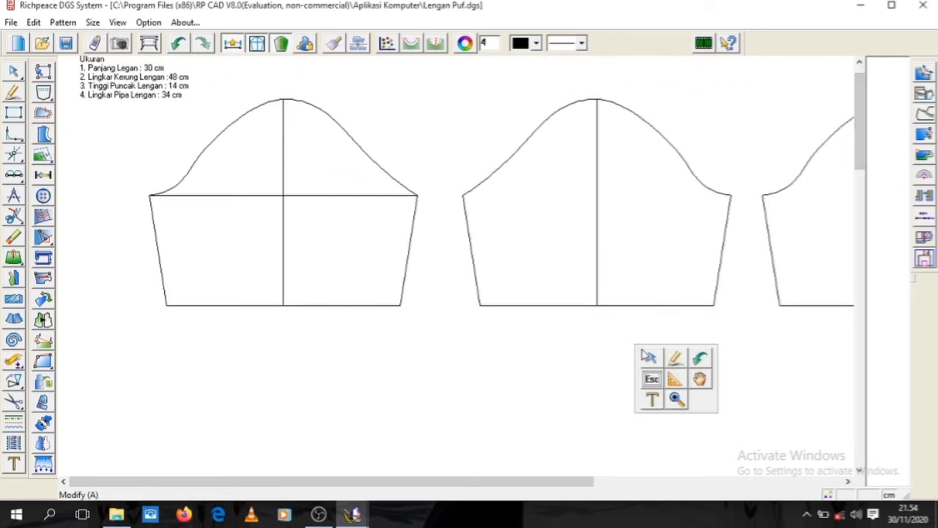
left_click(679, 398)
right_click(678, 379)
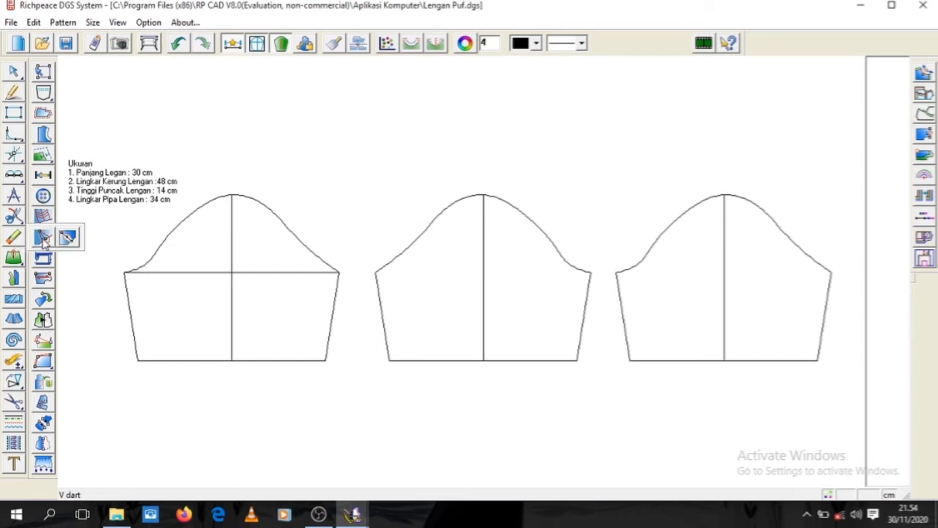
left_click(13, 237)
left_click(424, 231)
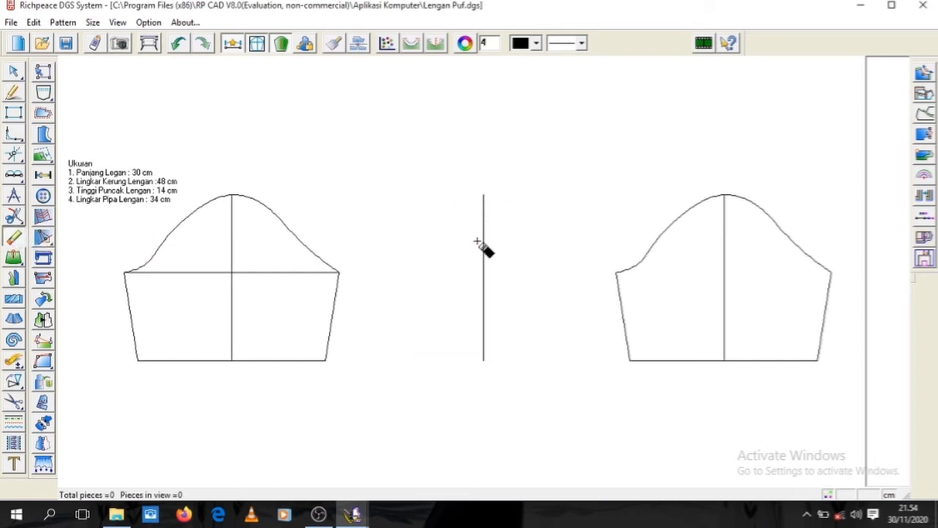
left_click(484, 251)
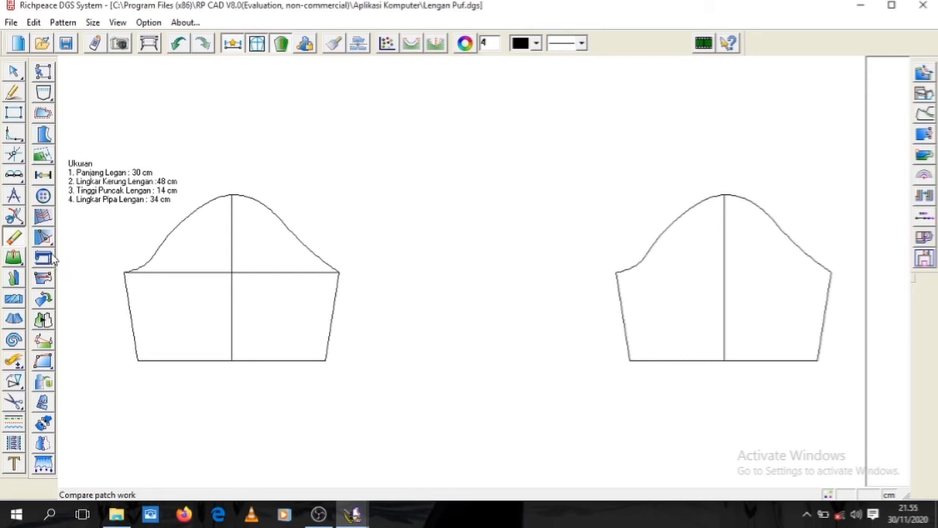
Step: Cut the remaining copy's outline where its centre line meets the cap peak and the hem
left_click(13, 217)
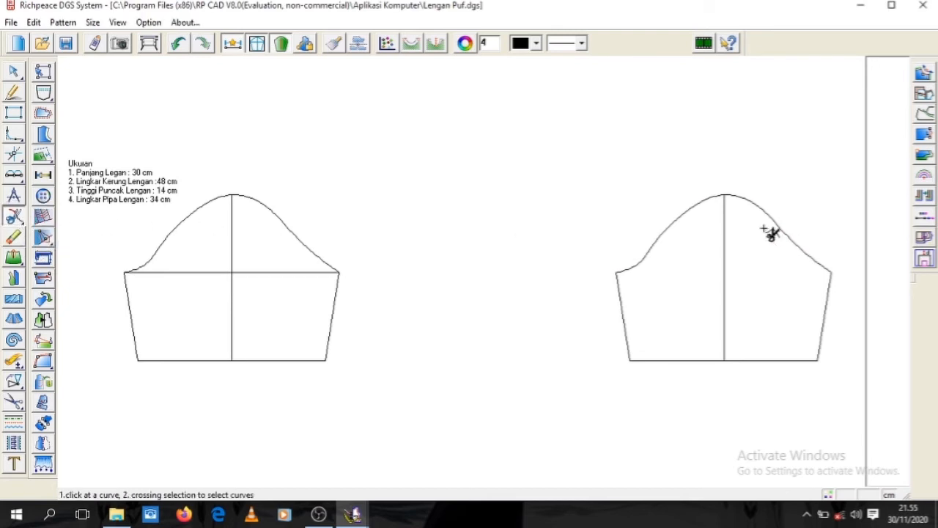
left_click(725, 198)
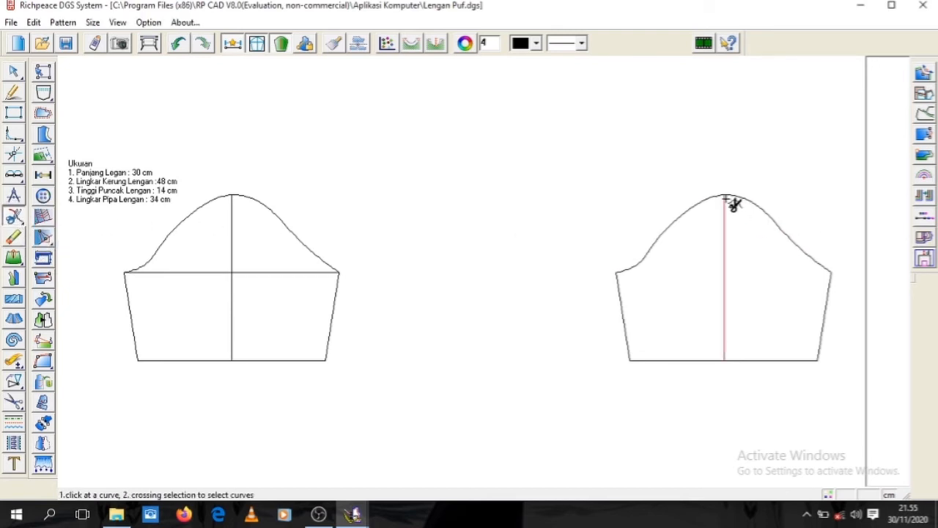
left_click(727, 197)
left_click(725, 195)
left_click(726, 360)
left_click(727, 360)
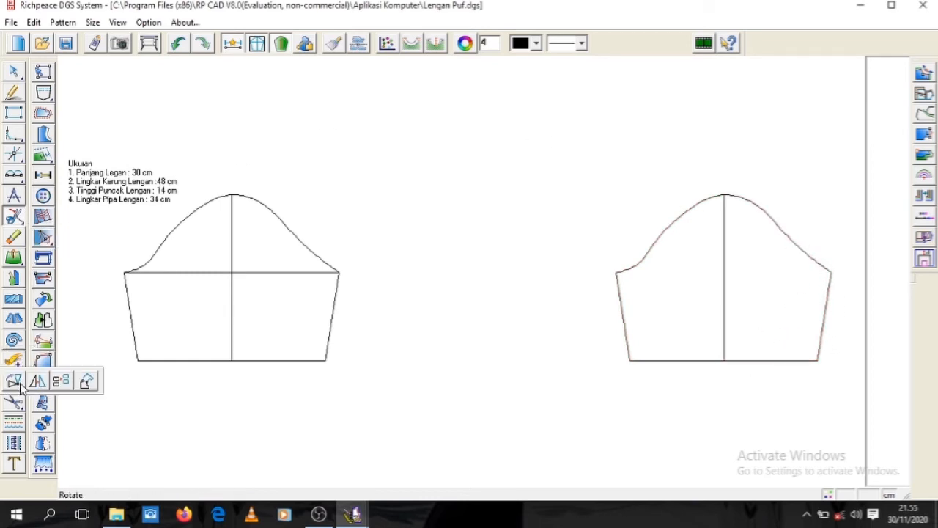
Step: Erase the half of the sleeve copy's outline beyond the centre line, keeping the half with the inward-dipping cap
left_click(13, 237)
left_click(770, 220)
left_click(826, 309)
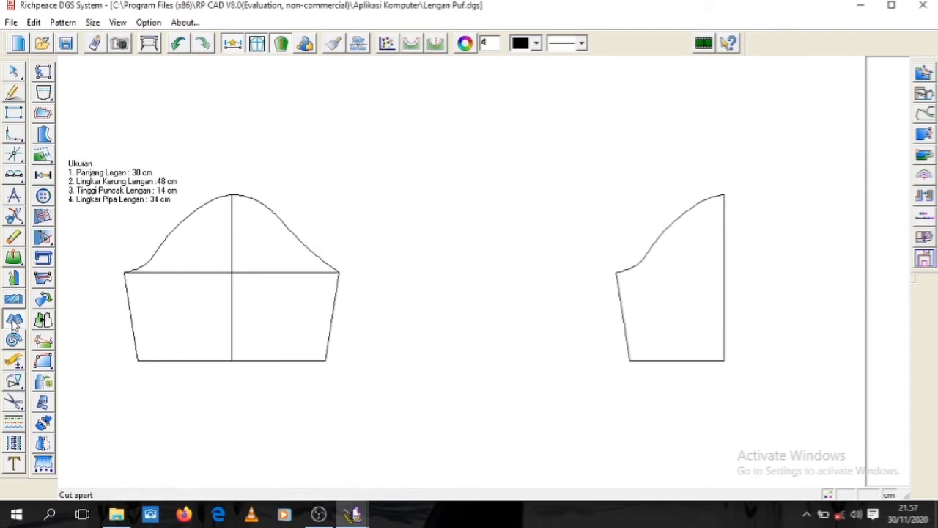
Step: Cut apart the half sleeve, holding the hem and stretching the cap curve, with 3 lines, average expansion 4 and Smooth mode
left_click(683, 360)
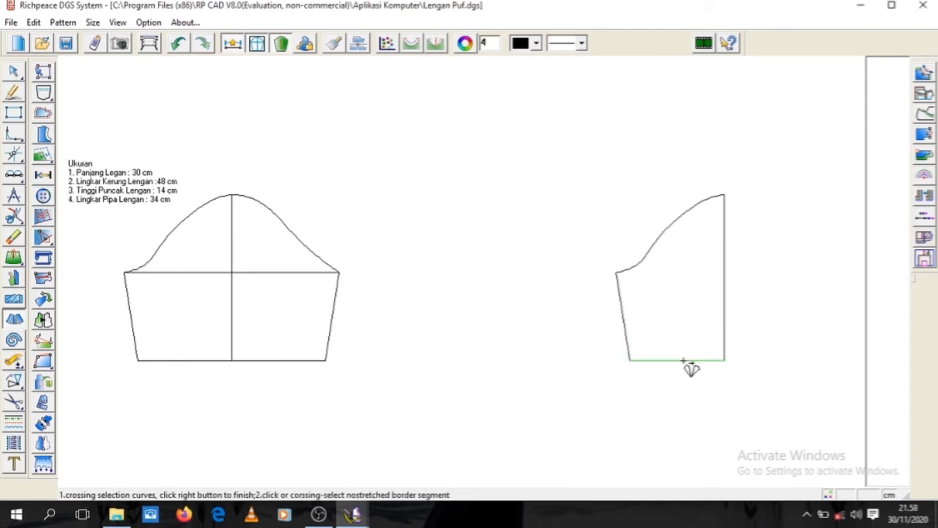
right_click(683, 360)
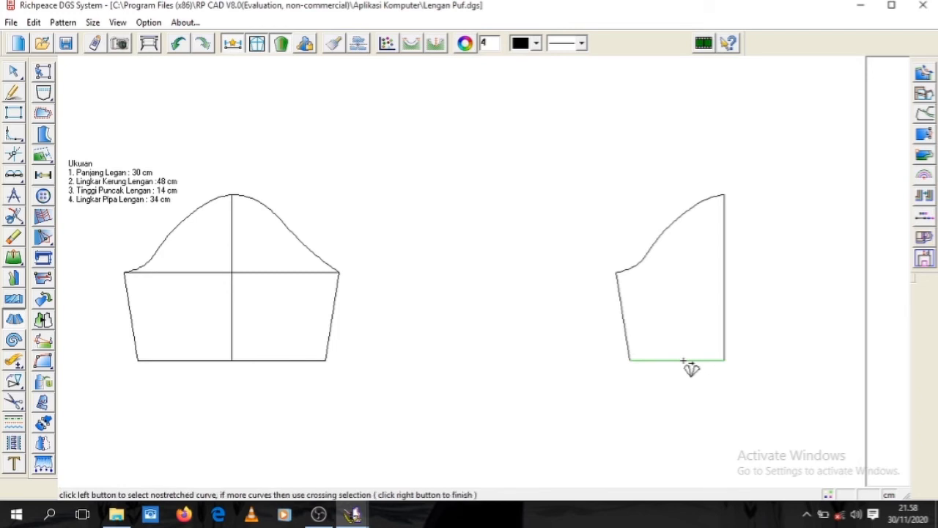
right_click(684, 362)
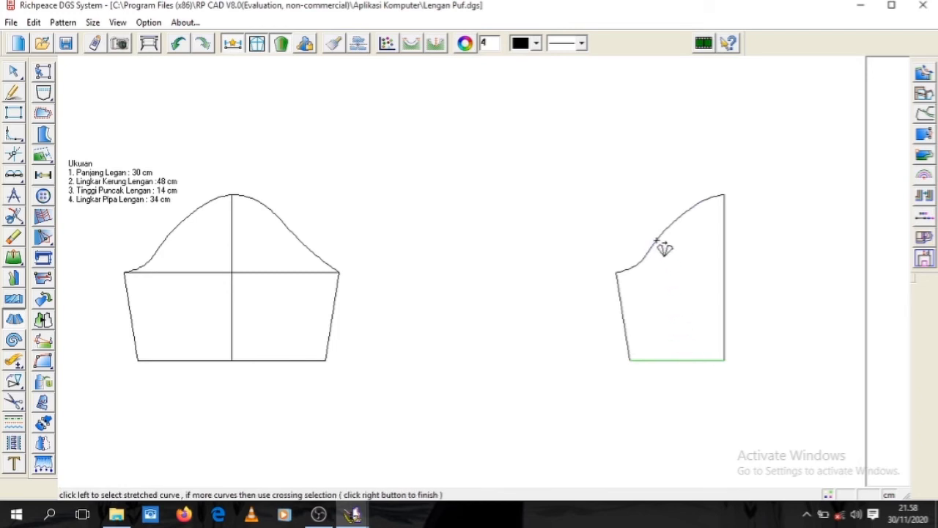
left_click(656, 242)
right_click(658, 246)
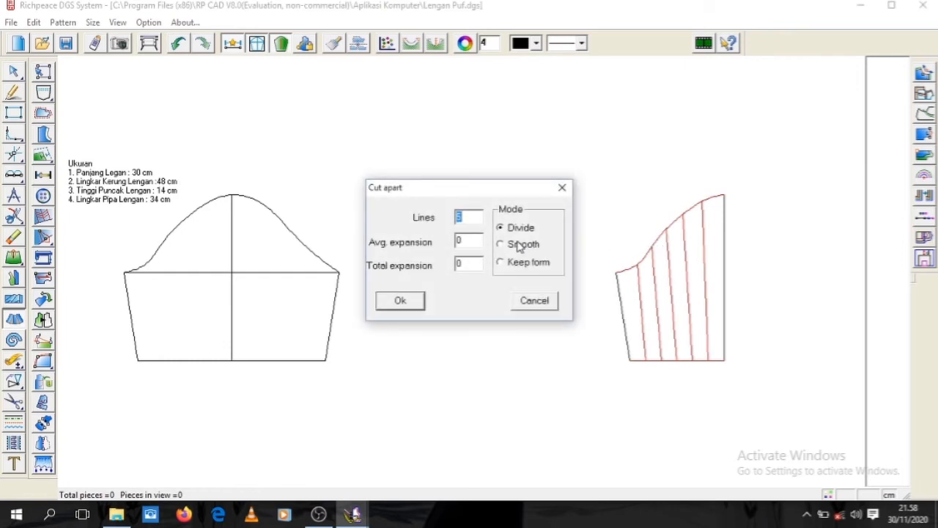
type("3")
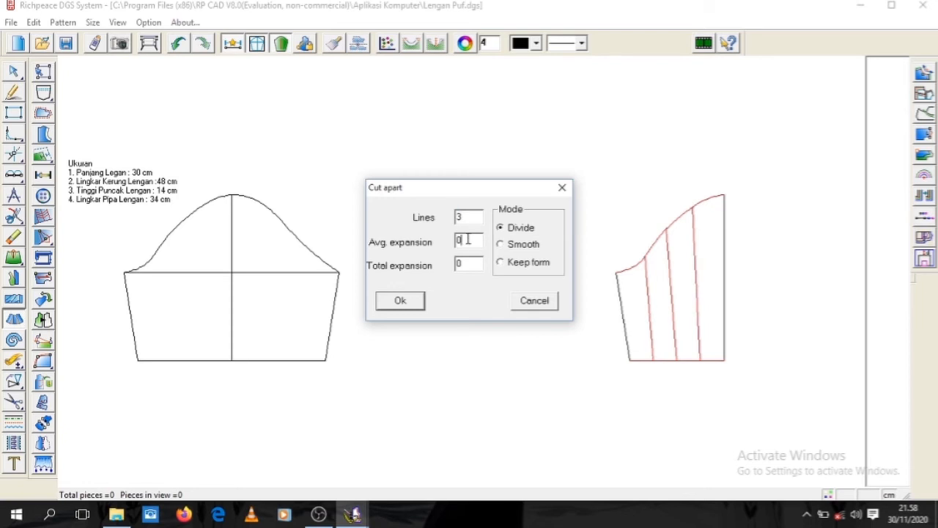
type("4")
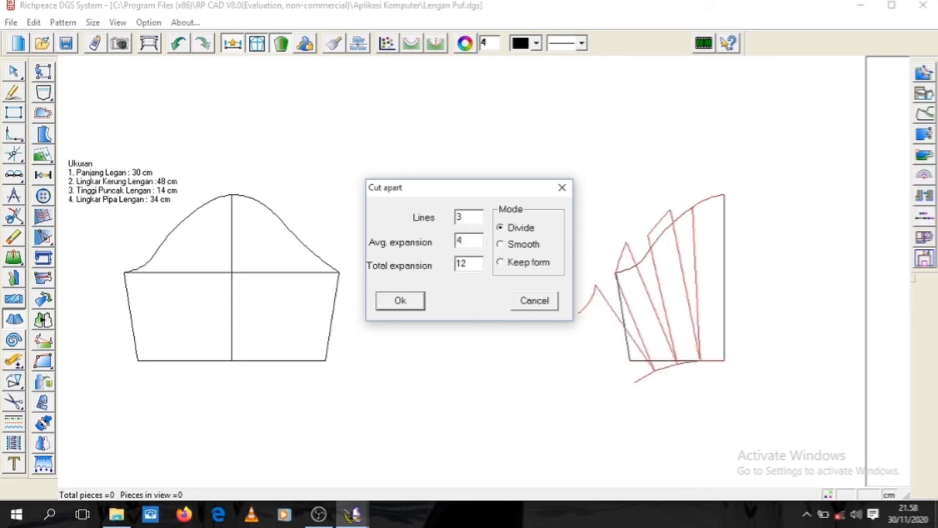
left_click(501, 244)
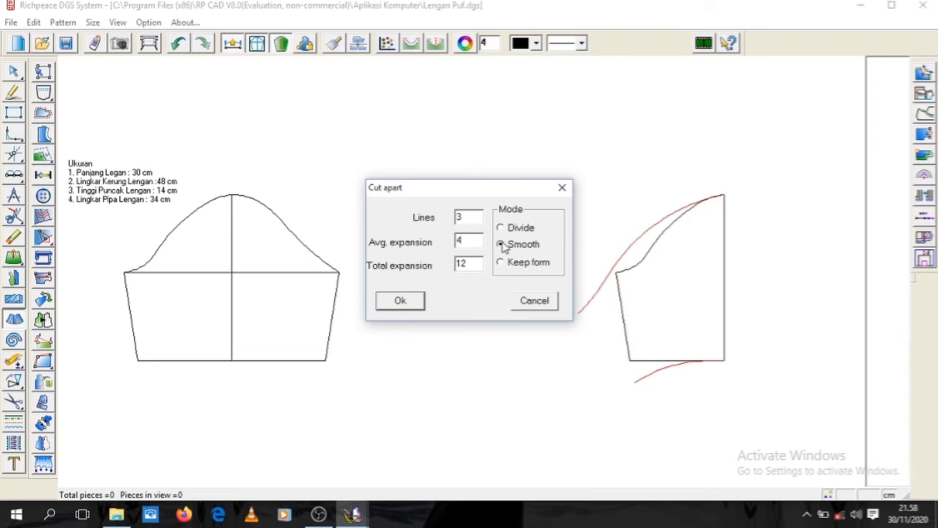
left_click(399, 302)
Step: Erase the old side line left inside the expanded half sleeve
left_click(624, 330)
left_click(13, 236)
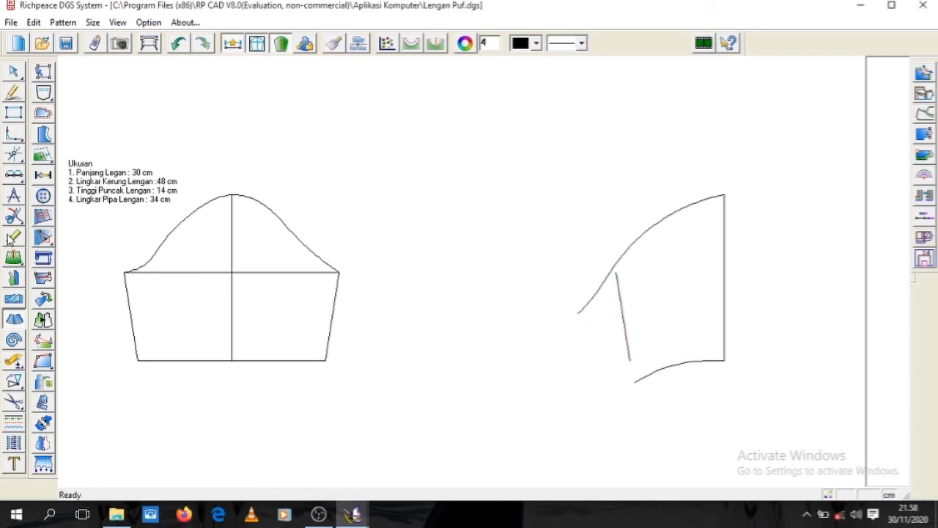
left_click(627, 320)
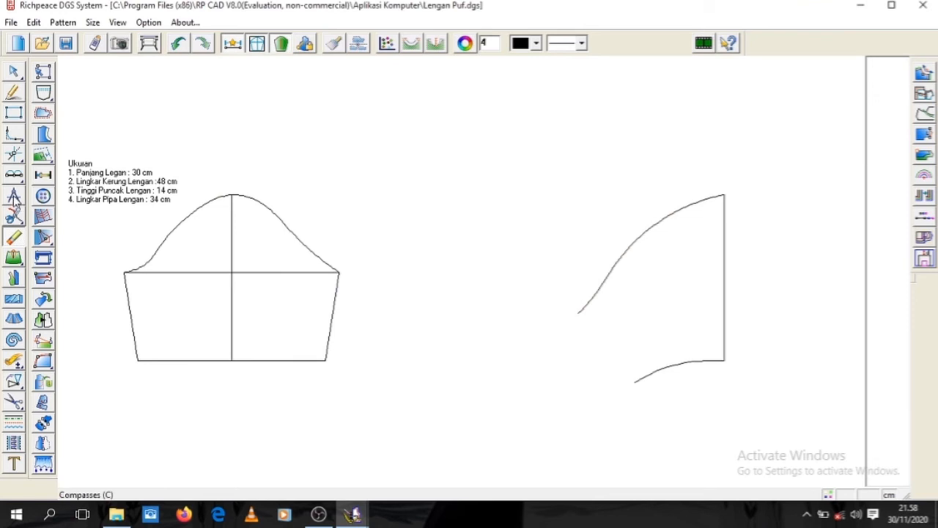
Step: Draw a new straight side line from the expanded cap curve's outer end to the hem curve's outer end
left_click(15, 195)
left_click(579, 313)
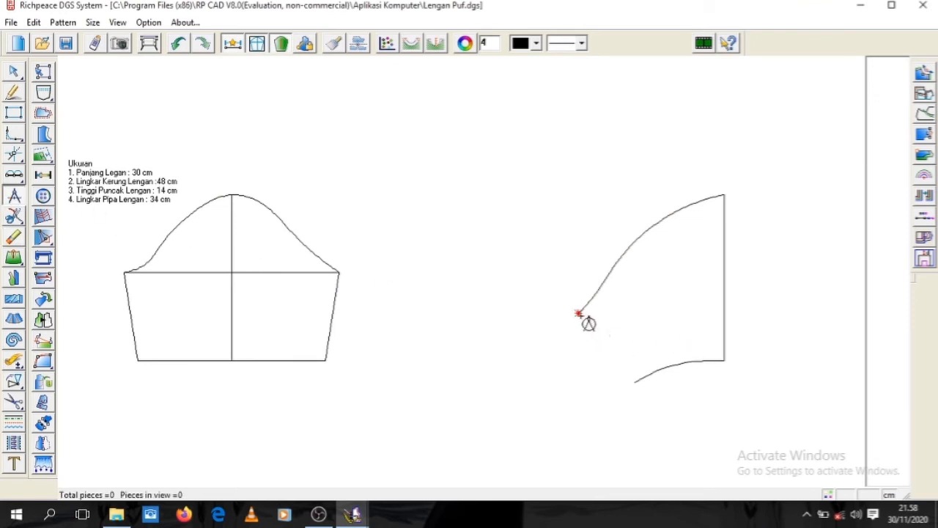
left_click(635, 382)
right_click(635, 383)
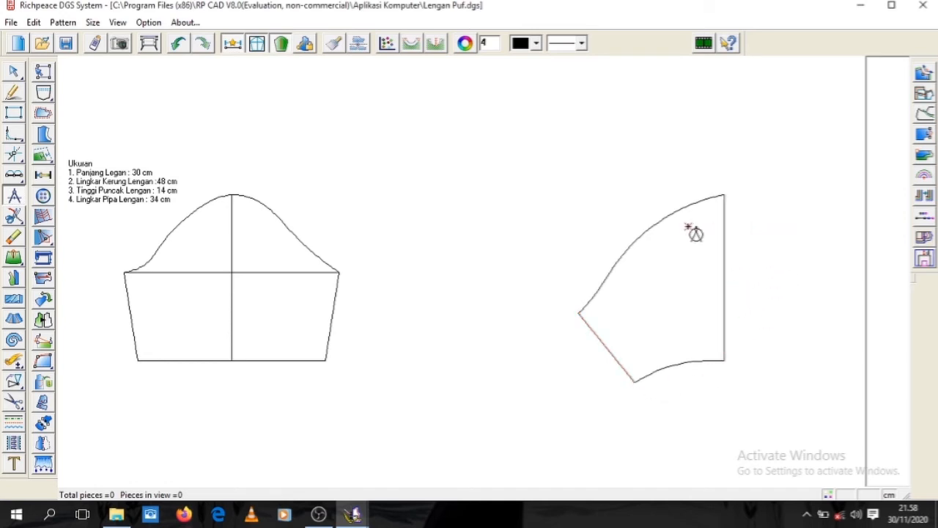
key("k")
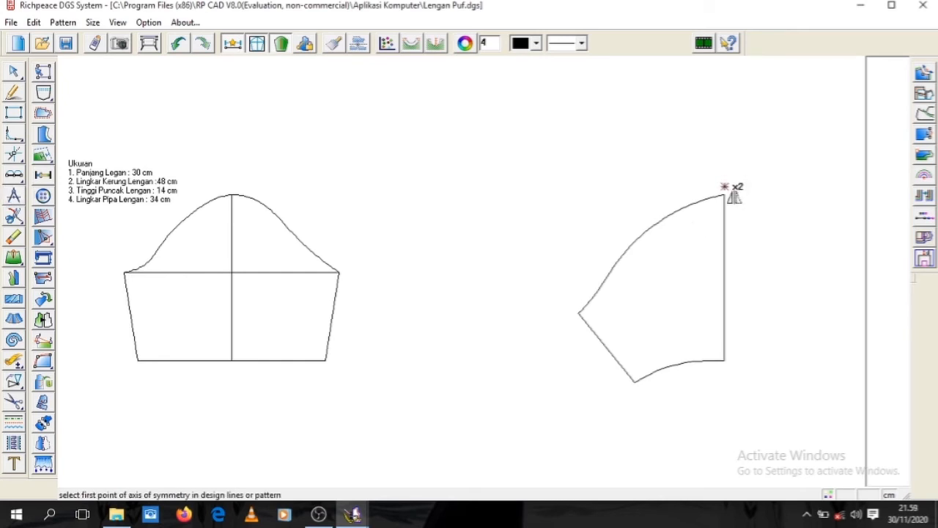
left_click(724, 195)
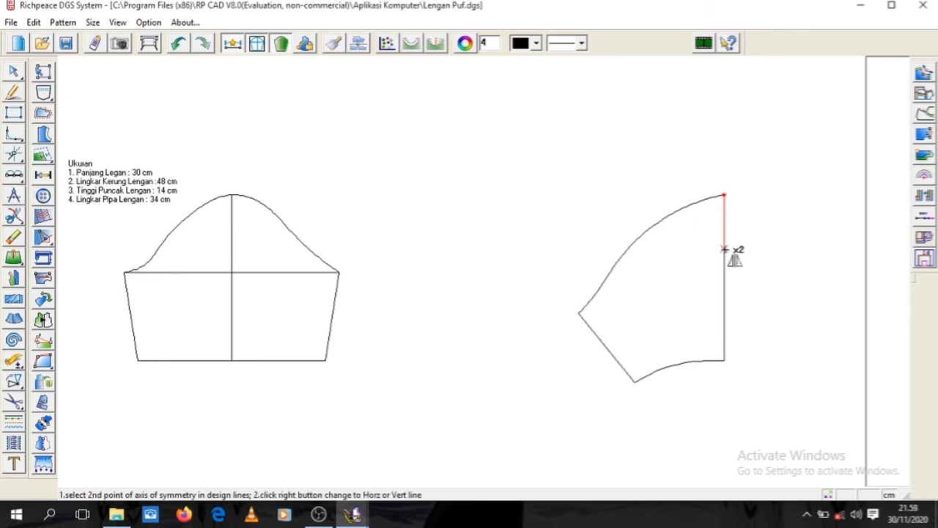
left_click(725, 361)
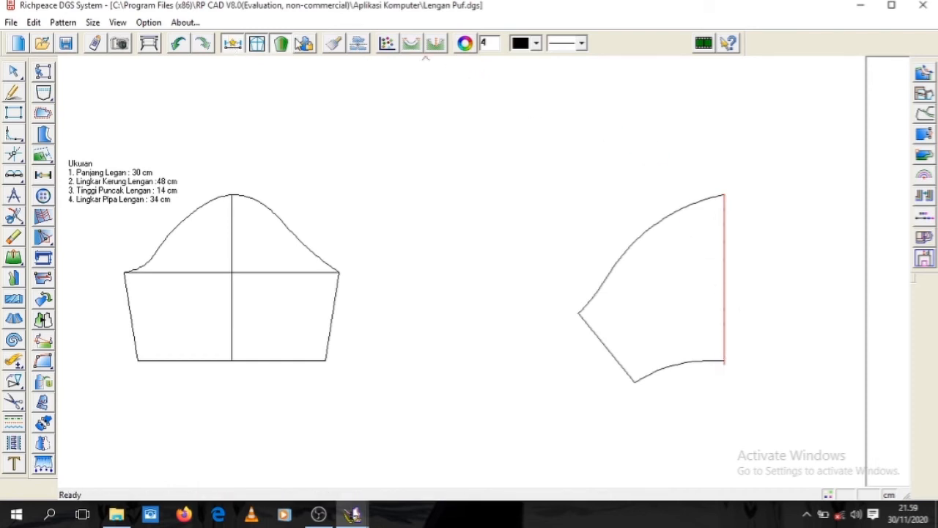
left_click(170, 46)
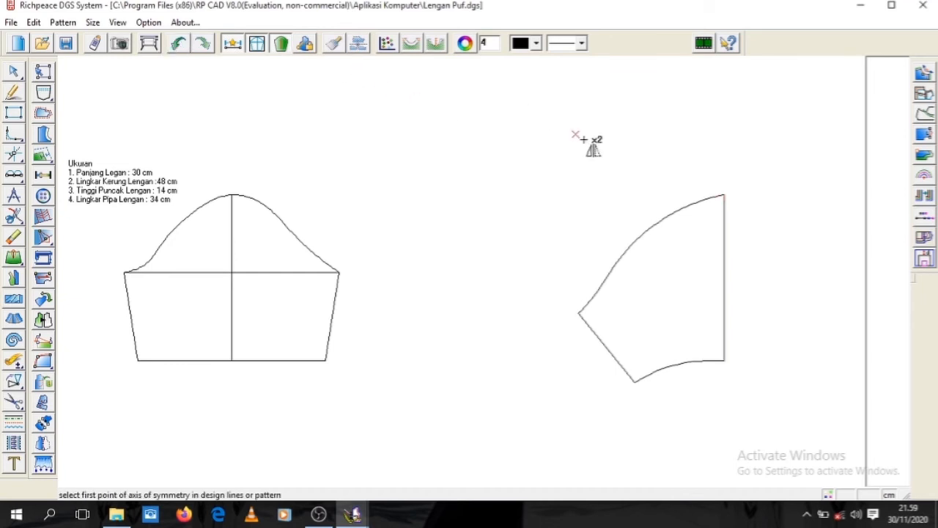
Step: Mirror a copy of the expanded hem curve, side line and cap curve across the centre line to complete the puff sleeve
left_click(725, 192)
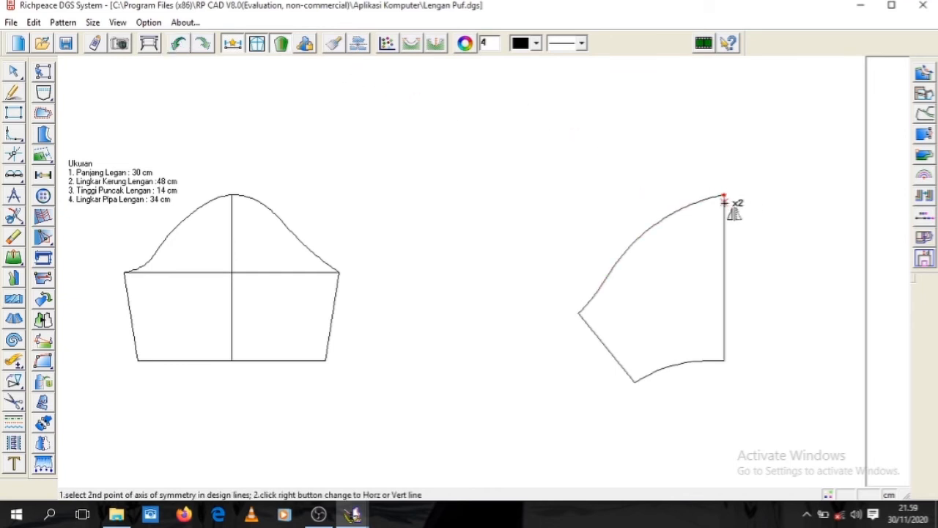
left_click(724, 360)
left_click(717, 362)
left_click(616, 359)
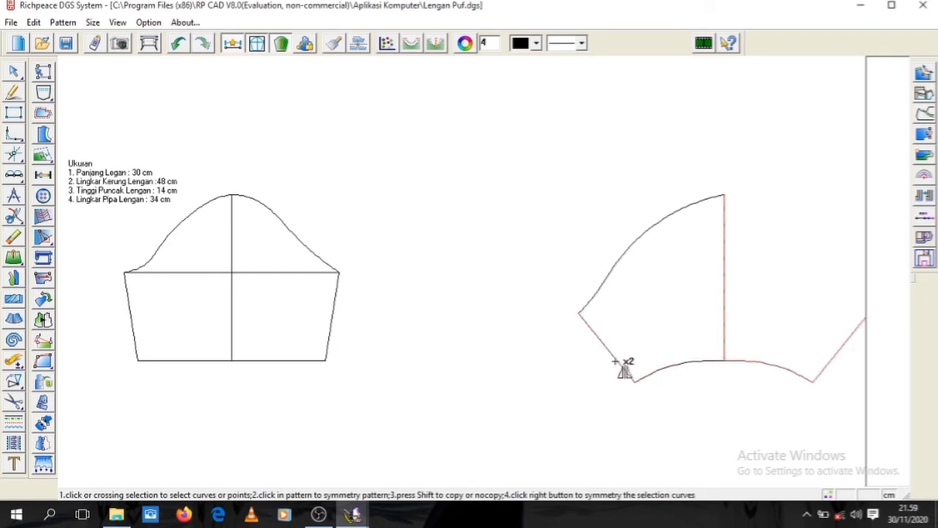
left_click(617, 262)
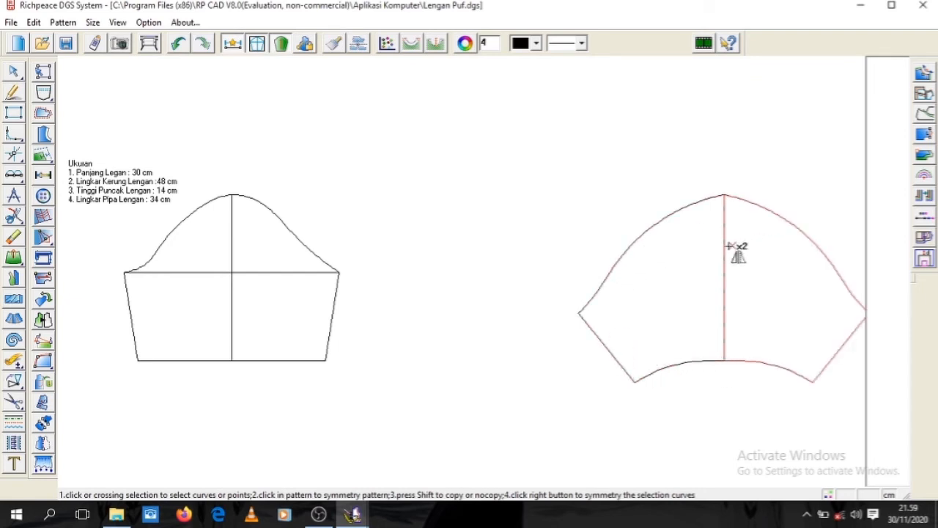
right_click(596, 149)
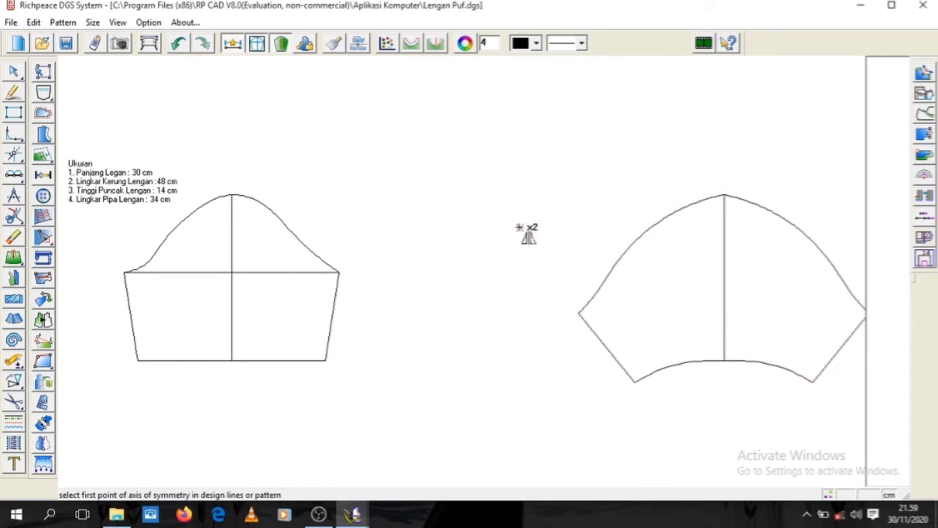
Step: Erase the vertical centre line inside the mirrored puff sleeve, leaving only its outline
middle_click(521, 230)
left_click(6, 237)
left_click(711, 272)
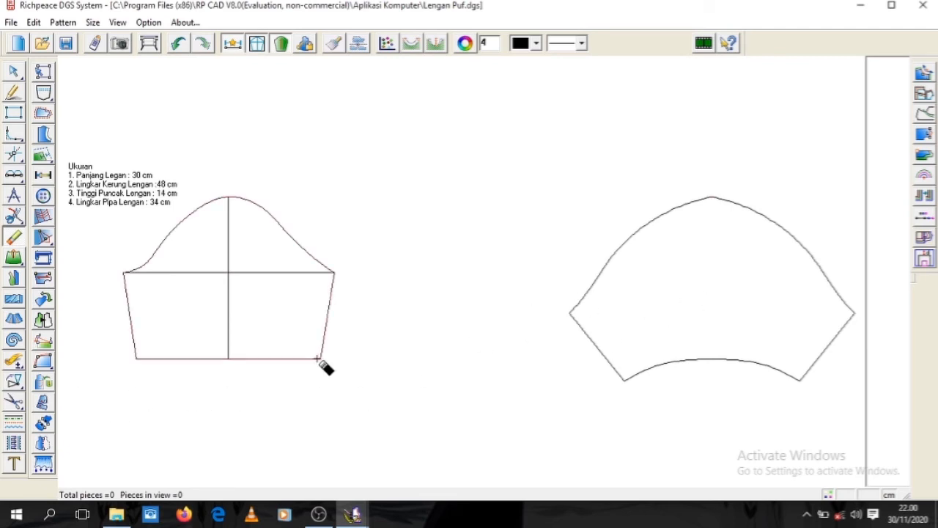
Step: Cut out the puff sleeve as a pattern piece with Forfex, using its cap curves, side lines and hem curves as the outline
left_click(14, 382)
mouse_move(14, 403)
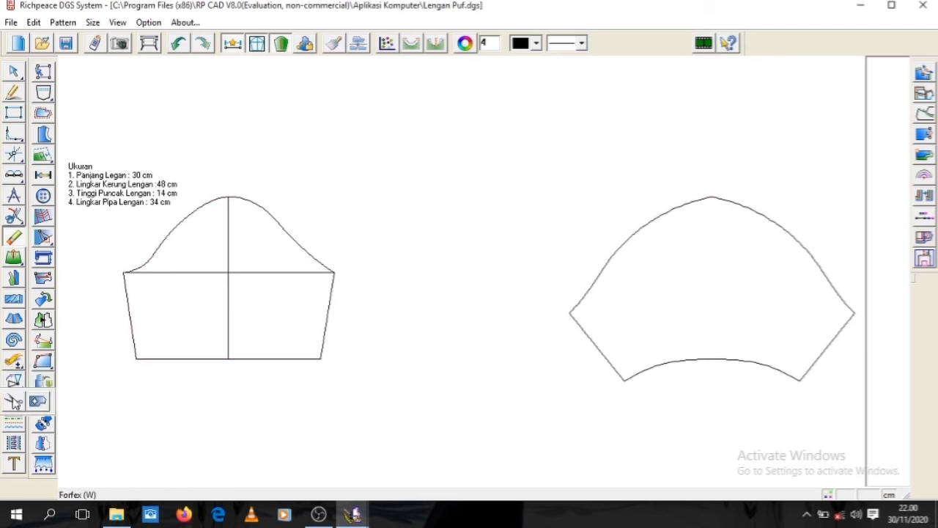
left_click(14, 402)
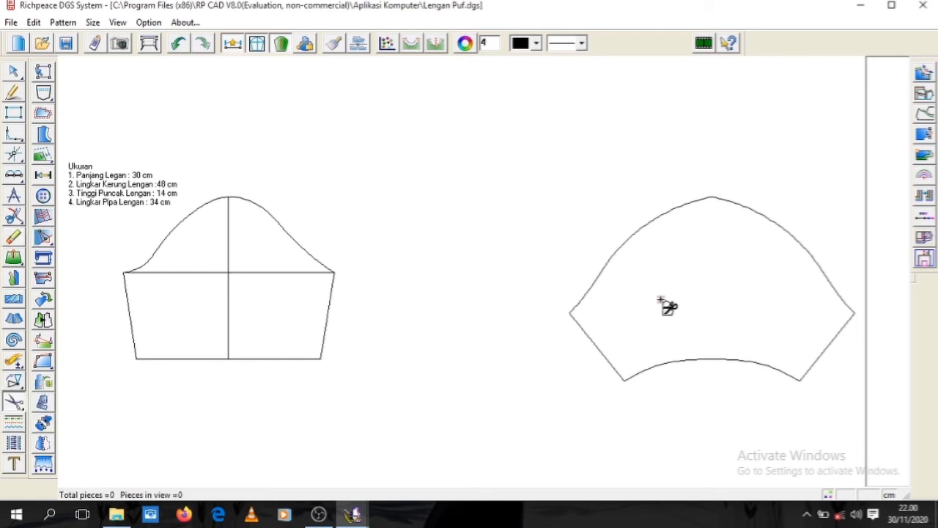
left_click(746, 208)
left_click(826, 350)
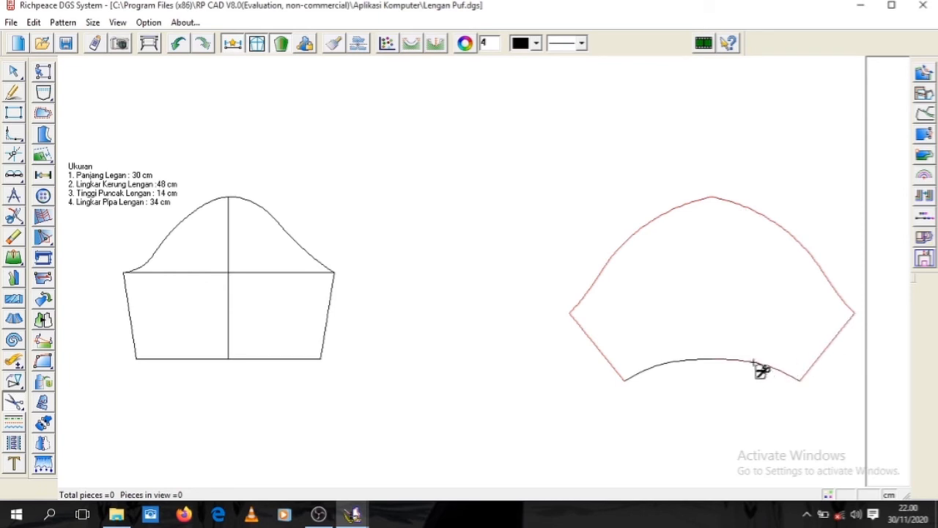
left_click(695, 360)
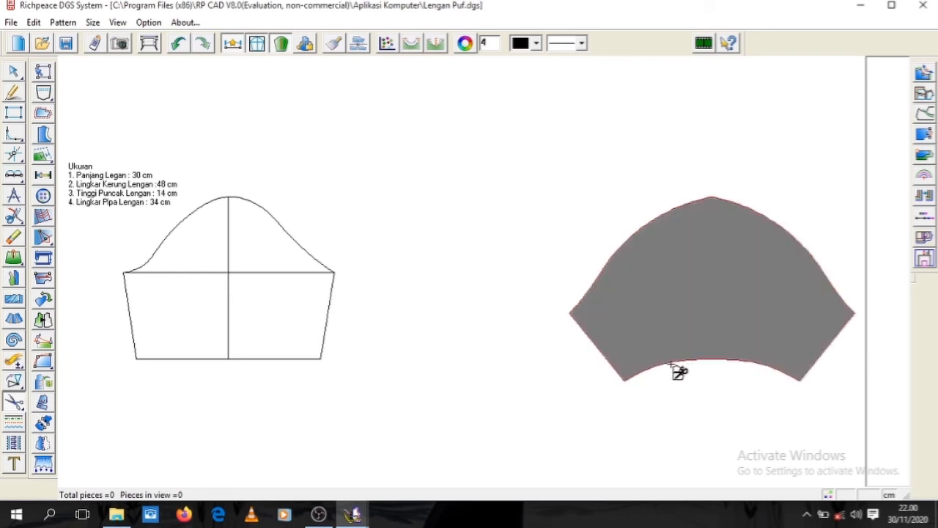
right_click(541, 391)
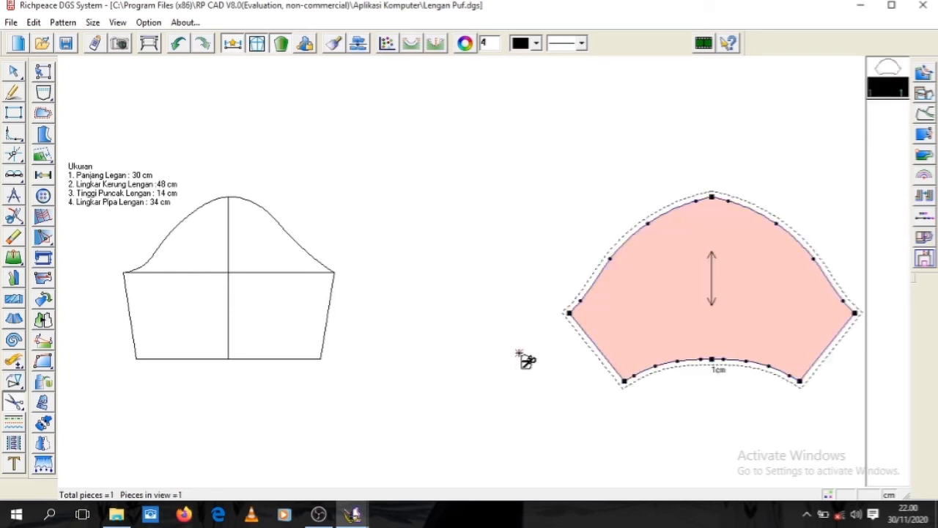
Step: Move the puff sleeve pattern piece straight below its drafted outline, clear of the hem curve
right_click(455, 331)
left_click(515, 359)
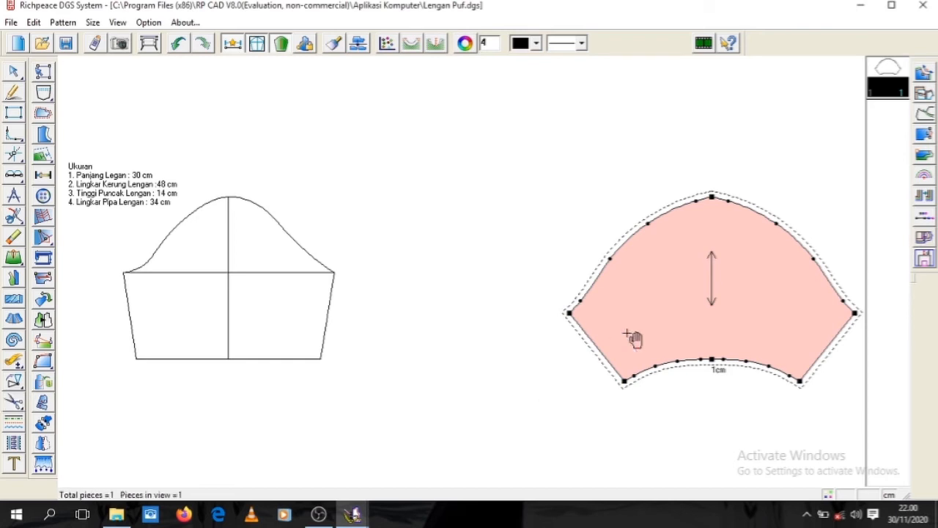
left_click(739, 310)
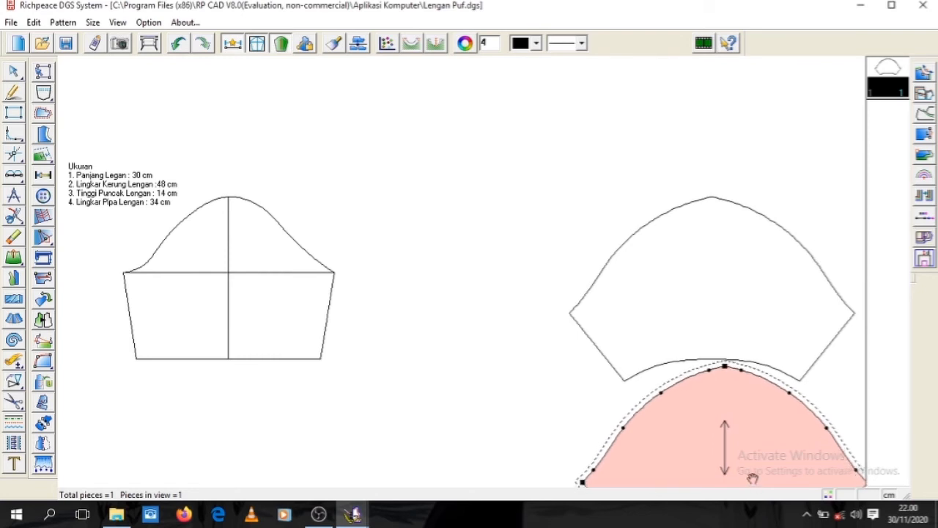
left_click(753, 481)
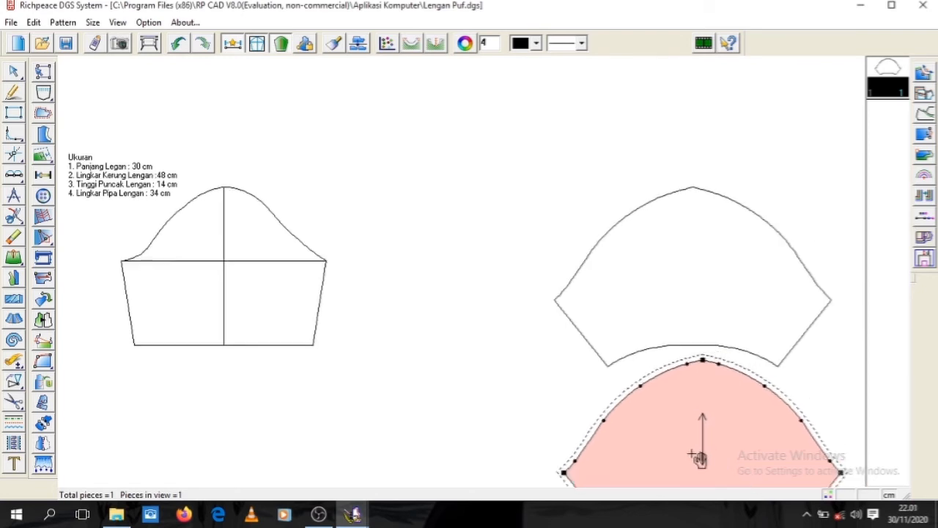
right_click(428, 347)
left_click(459, 396)
right_click(447, 308)
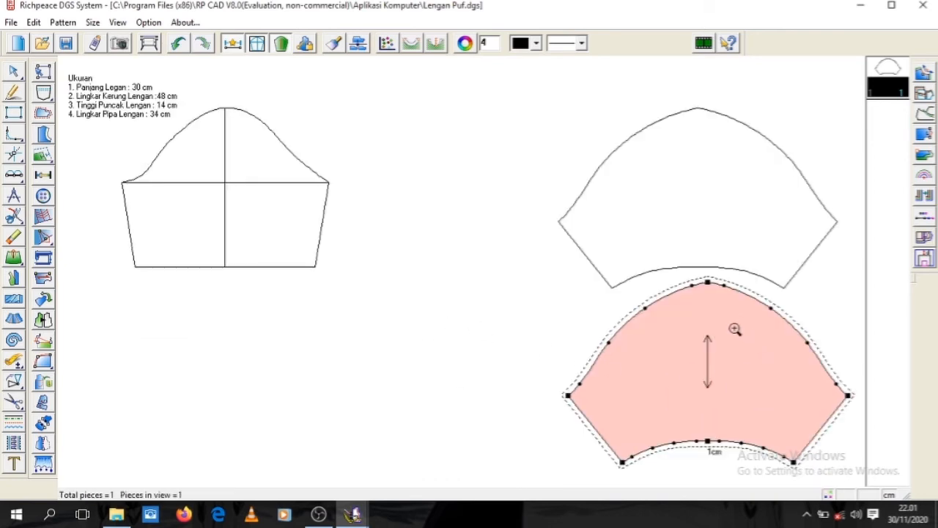
Step: Set the seam allowance of both side edges of the sleeve piece to 2 cm at the start and end points
left_click(13, 91)
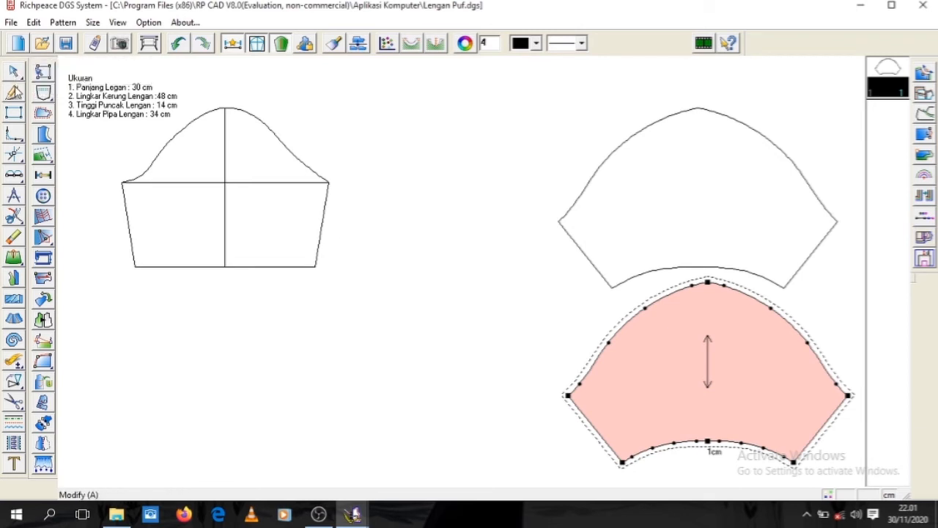
left_click(42, 114)
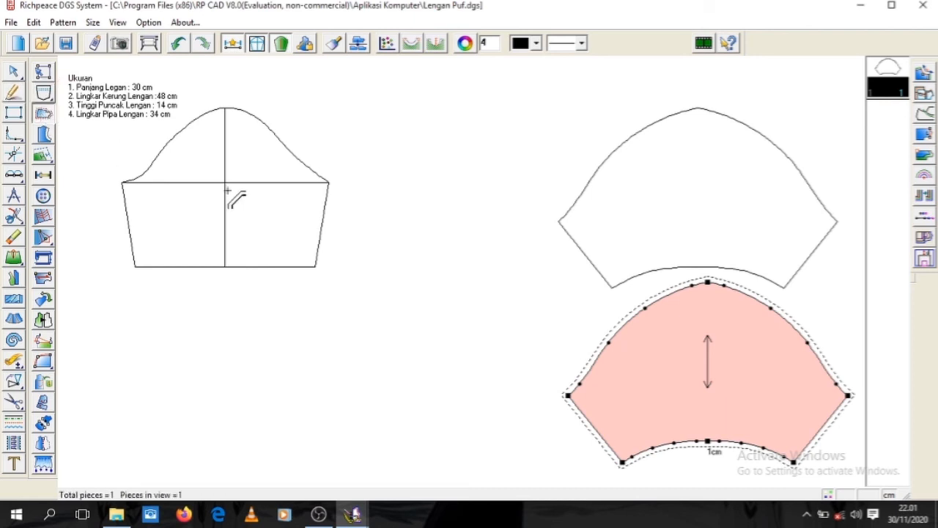
left_click(587, 429)
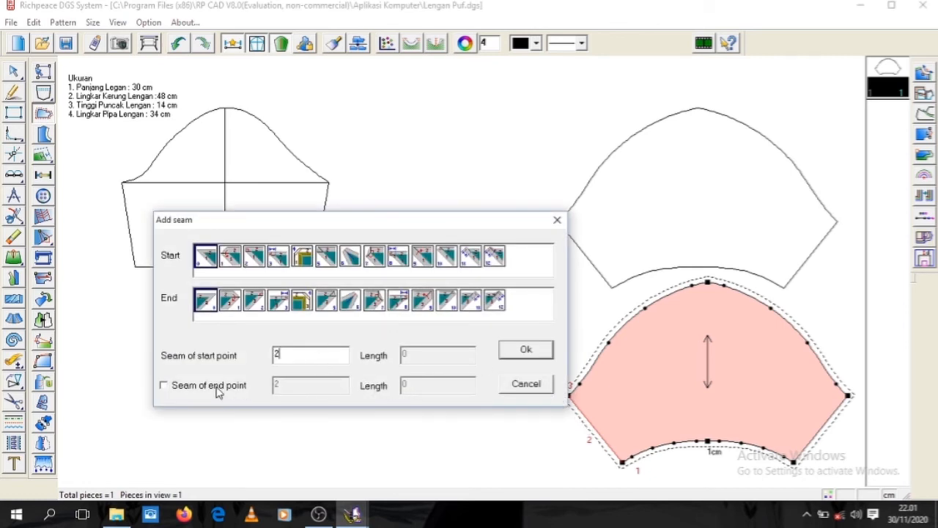
left_click(163, 387)
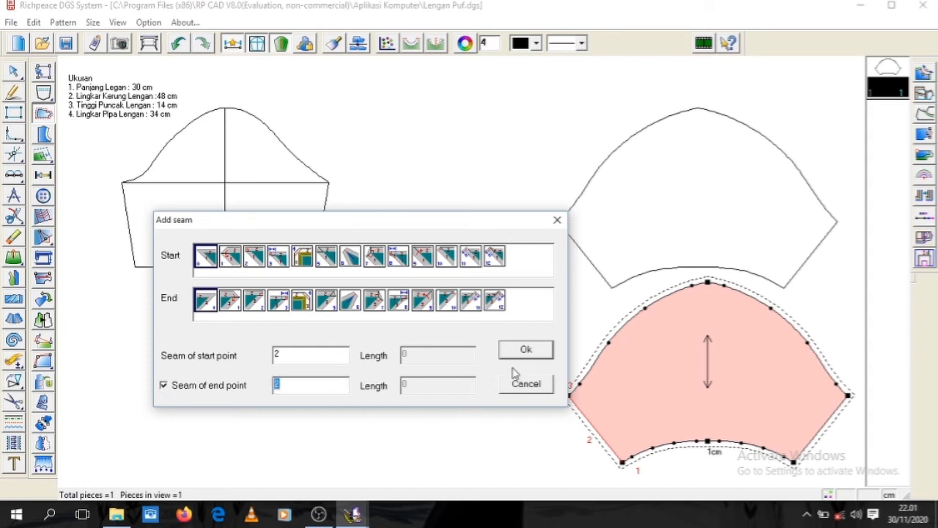
left_click(533, 355)
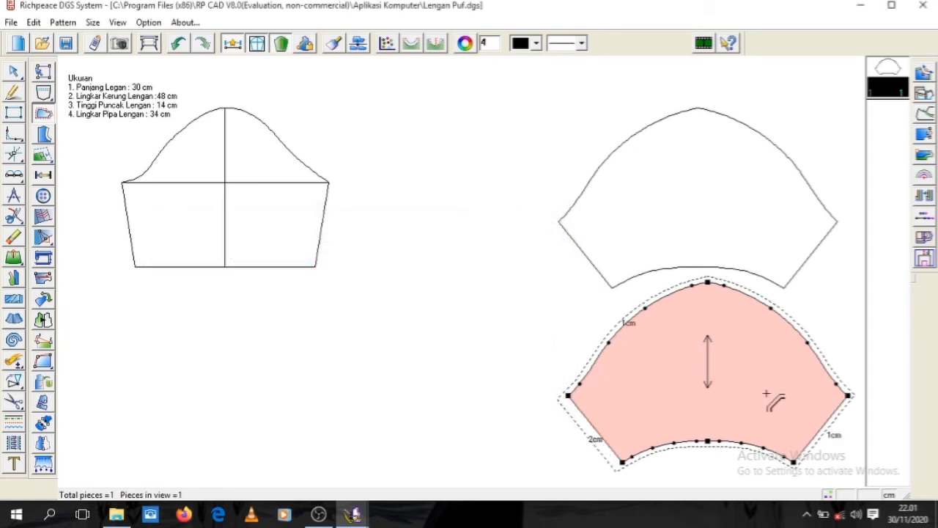
left_click(825, 439)
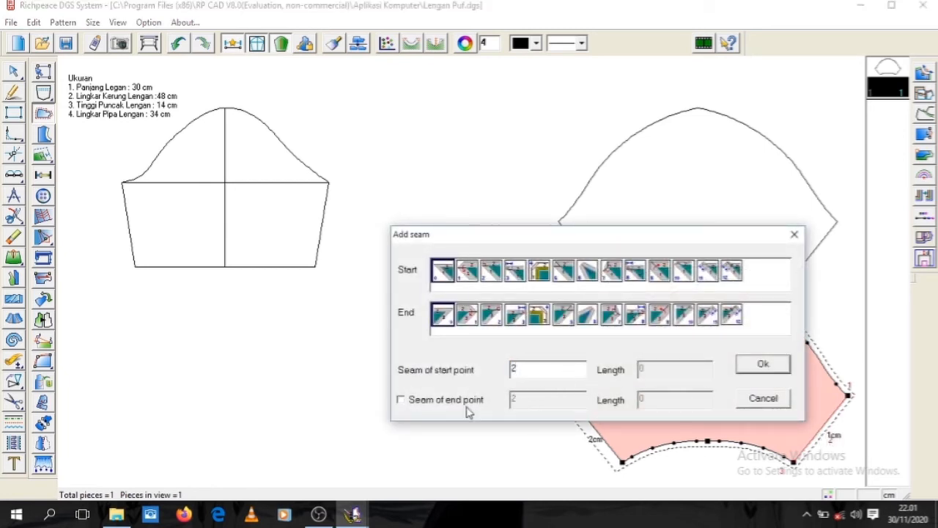
left_click(401, 401)
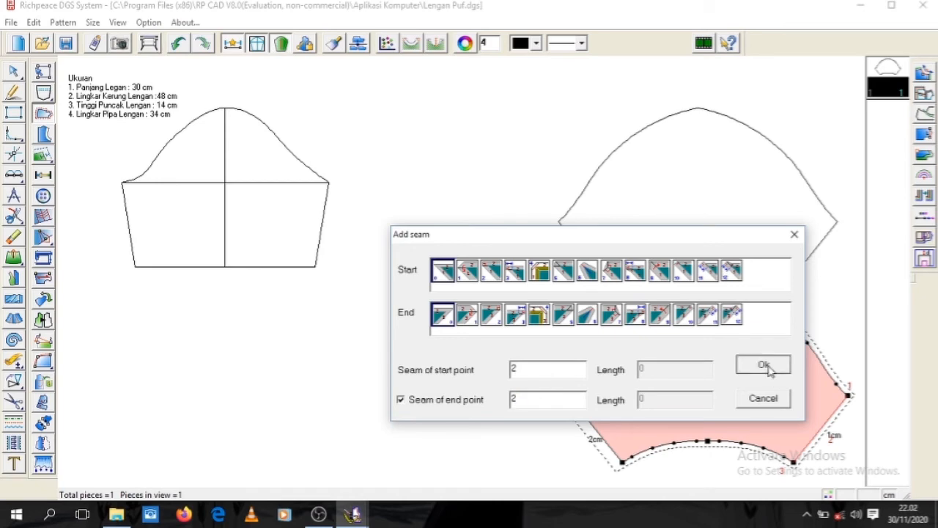
left_click(763, 364)
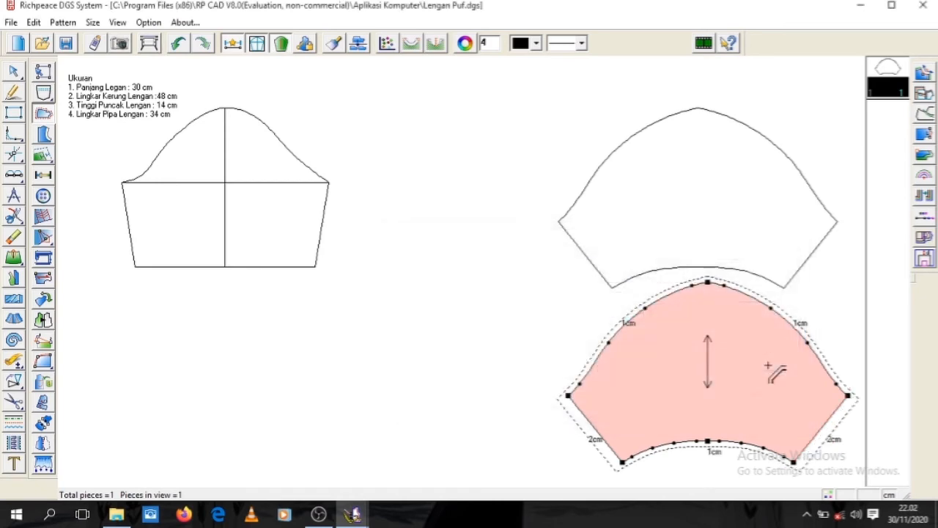
Step: Set the hem seam allowance to 4 cm on both halves of the sleeve piece's curved hem
left_click(690, 448)
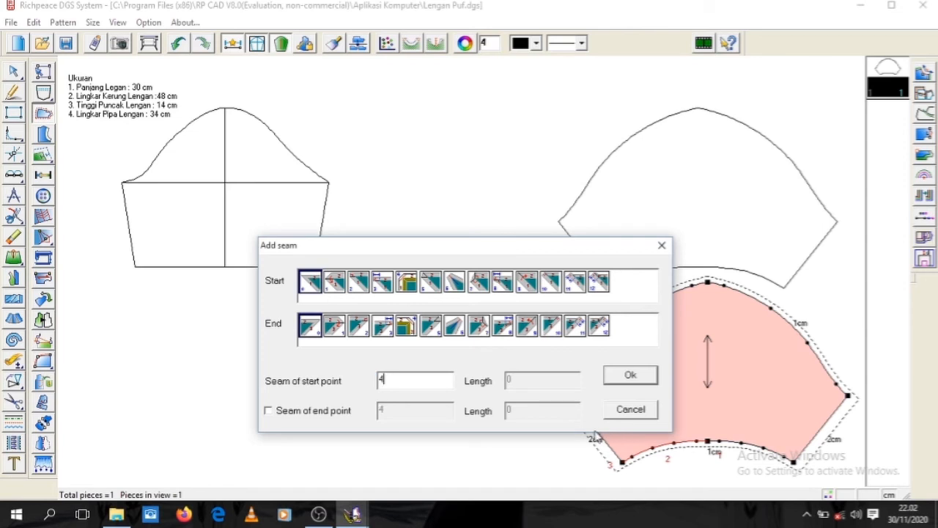
left_click(629, 378)
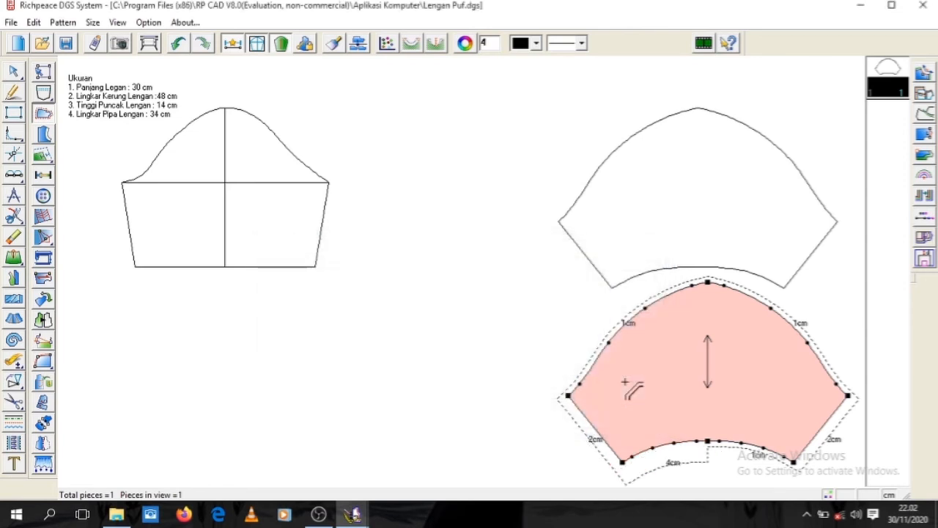
left_click(715, 448)
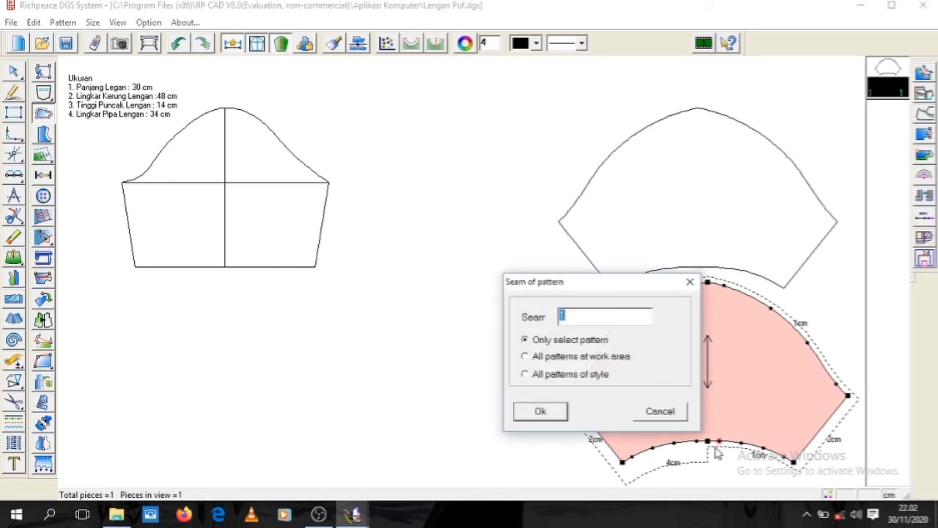
left_click(690, 282)
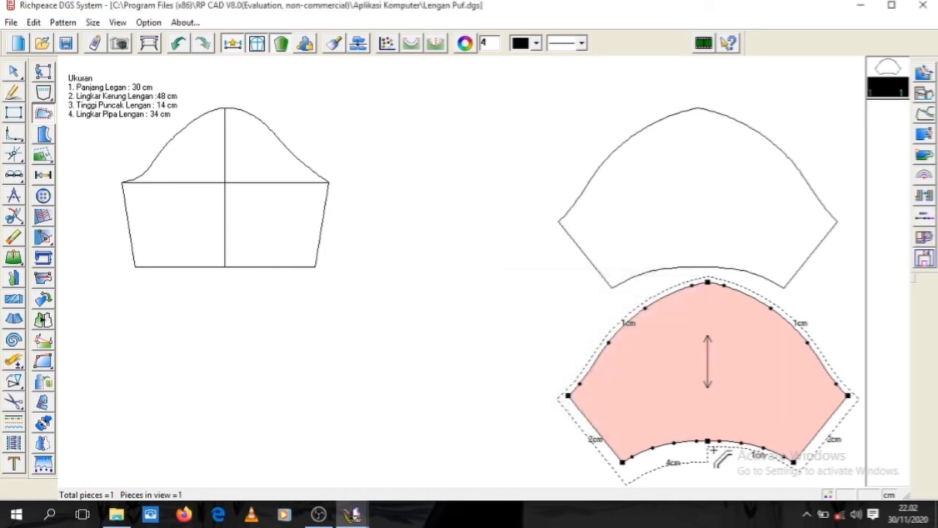
left_click(711, 447)
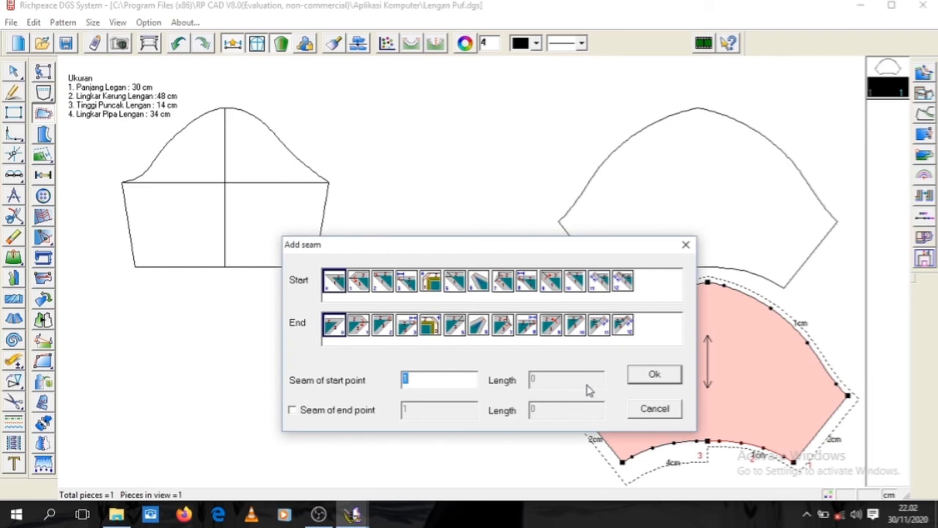
left_click(664, 379)
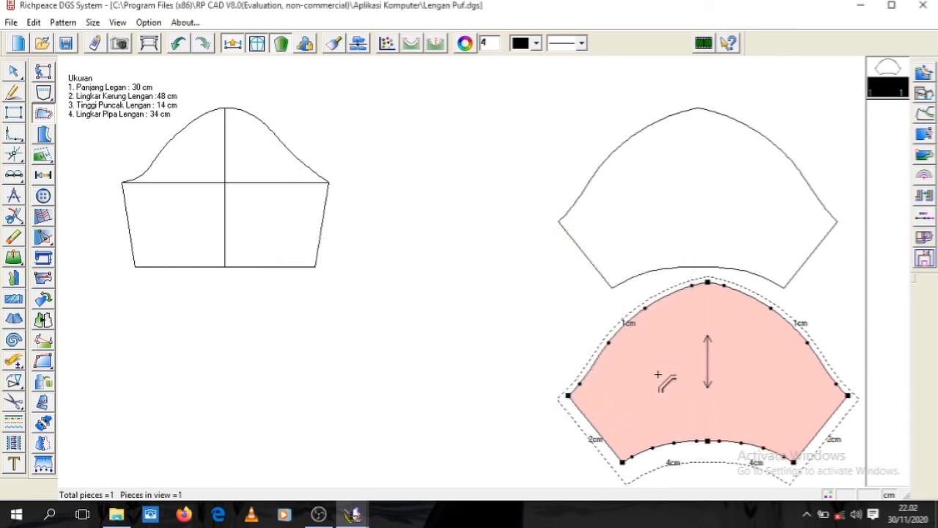
Step: Set the seam allowance to 1.5 cm on both halves of the sleeve cap curve
left_click(608, 336)
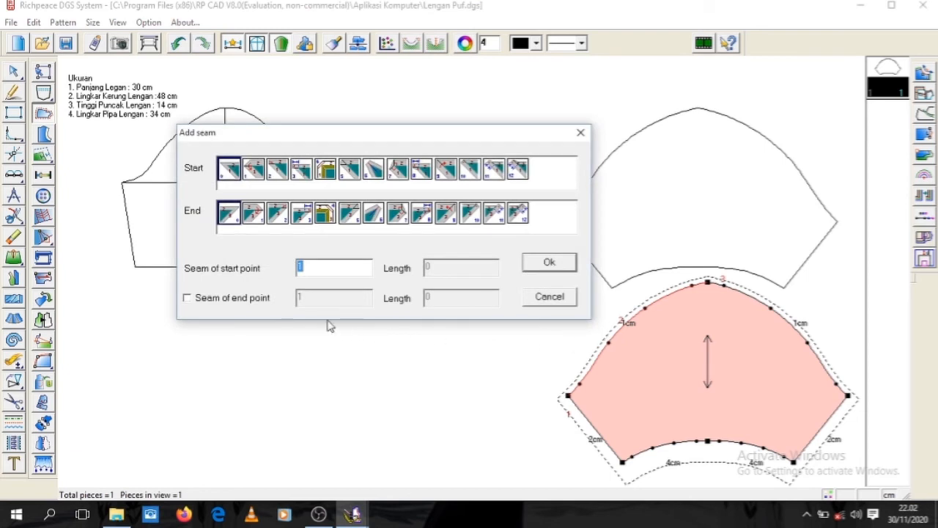
left_click(187, 297)
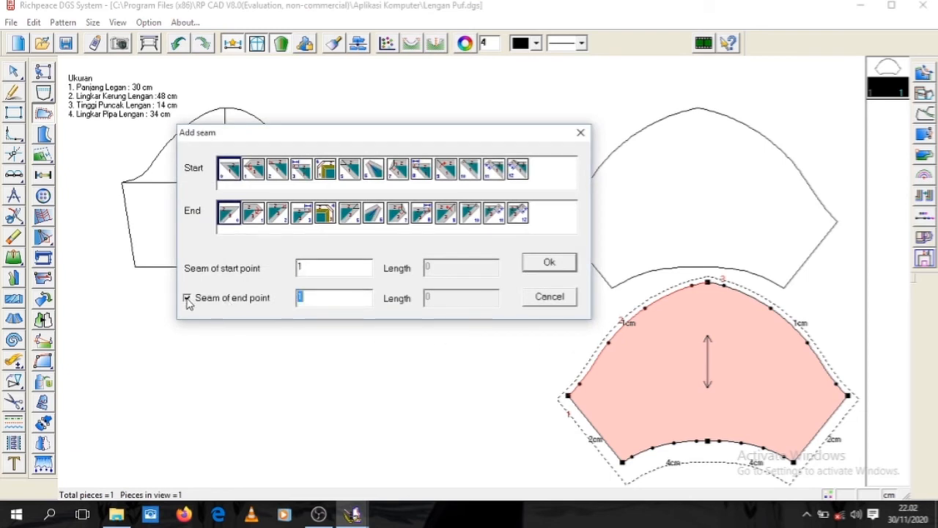
left_click(187, 298)
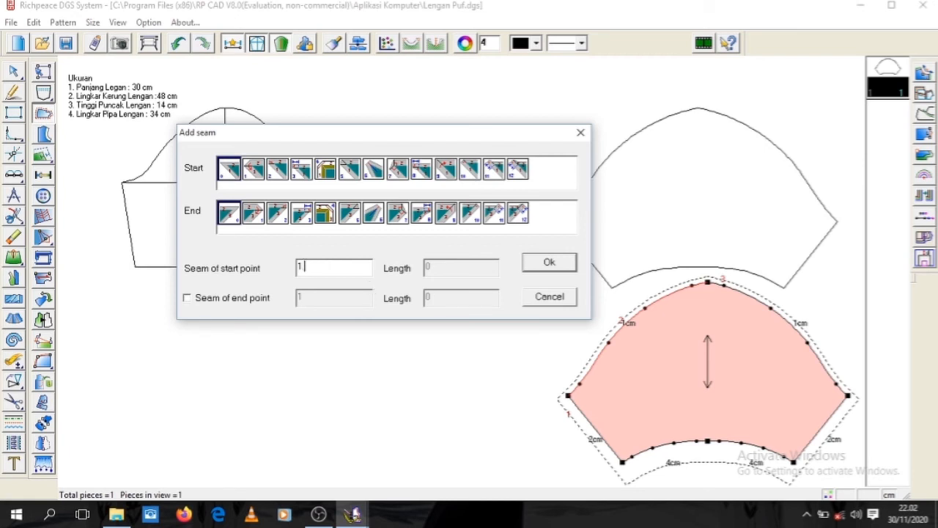
left_click(549, 264)
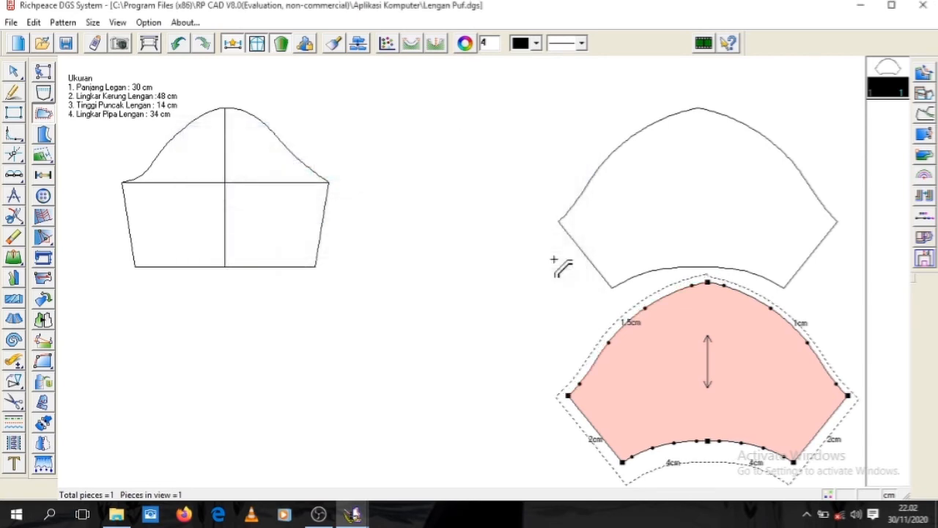
left_click(755, 294)
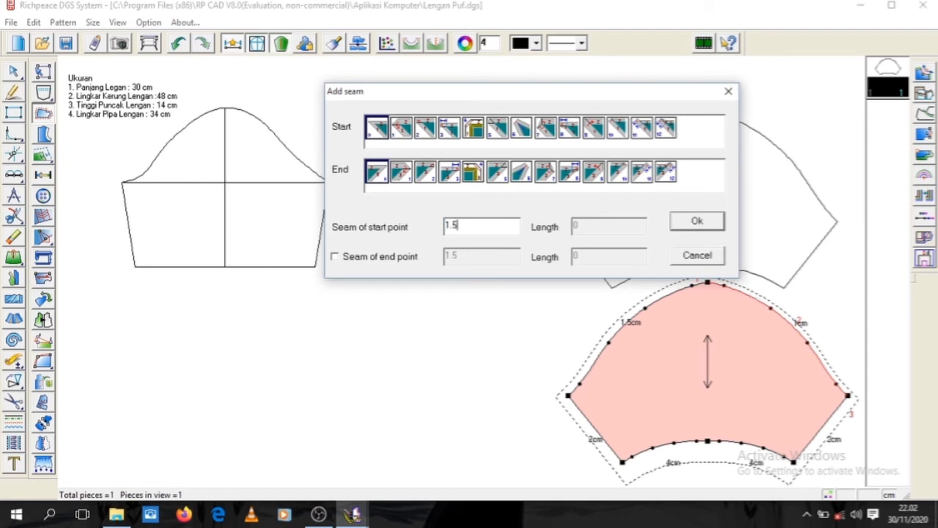
left_click(698, 222)
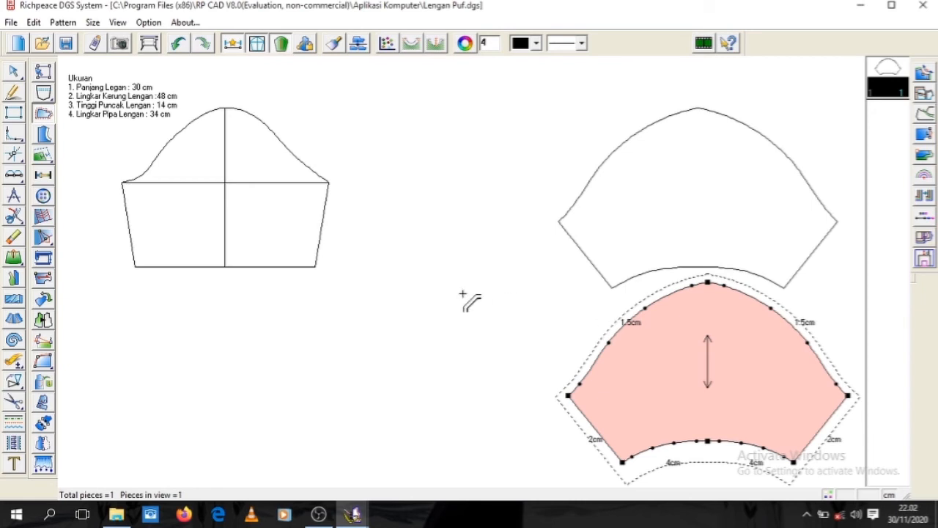
Step: Lengthen the sleeve piece's grainline at both ends so it runs from just below the cap peak to just above the hem
key("space")
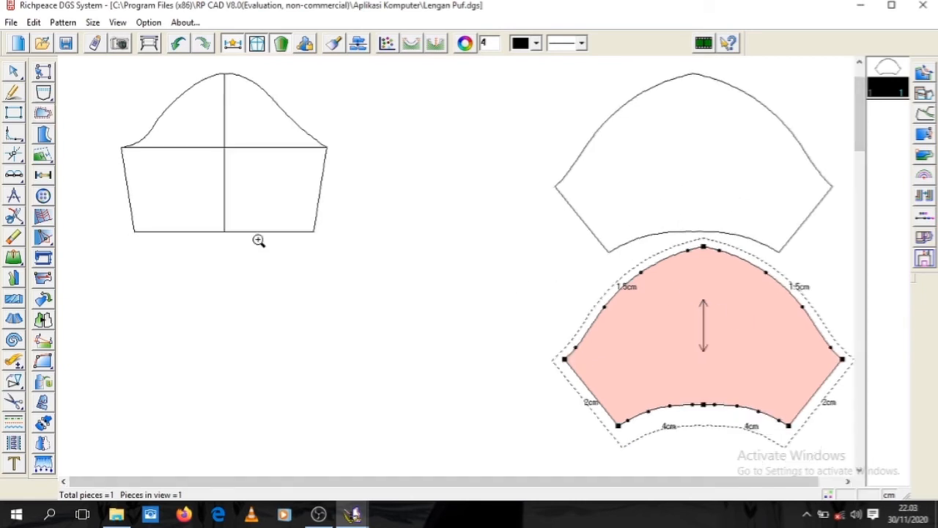
left_click(43, 280)
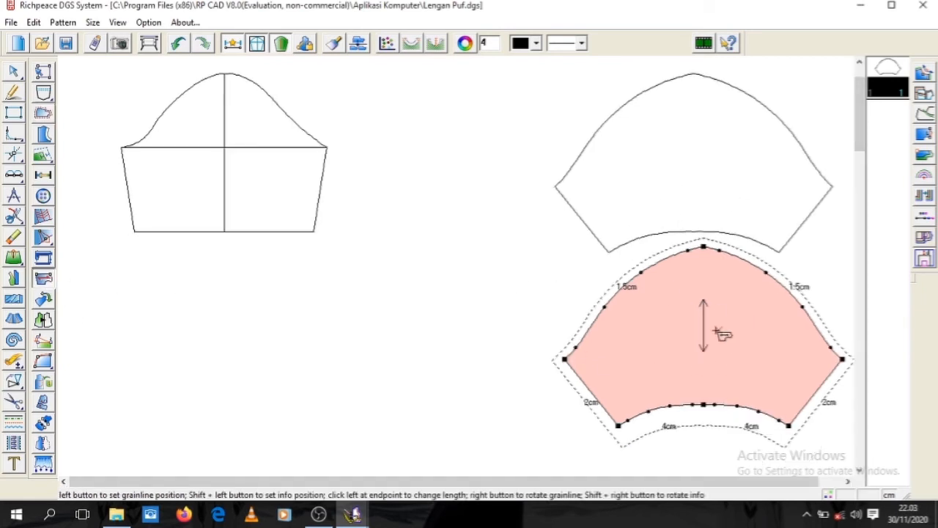
left_click_drag(700, 317, 706, 269)
left_click_drag(703, 352, 703, 396)
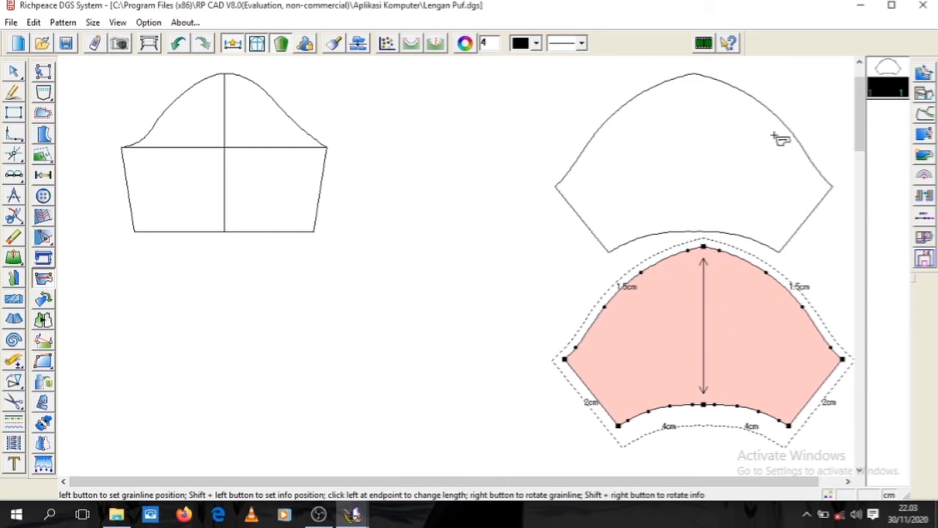
scroll(785, 139, "up", 3)
left_click_drag(861, 225, 869, 404)
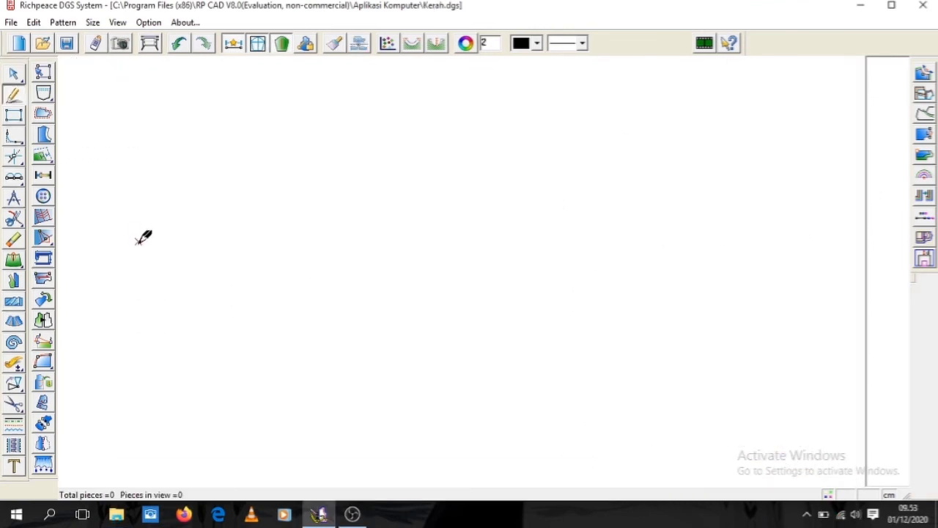
Step: Draw the collar's centre line as two vertical 5 cm segments, one directly above the other
left_click(142, 295)
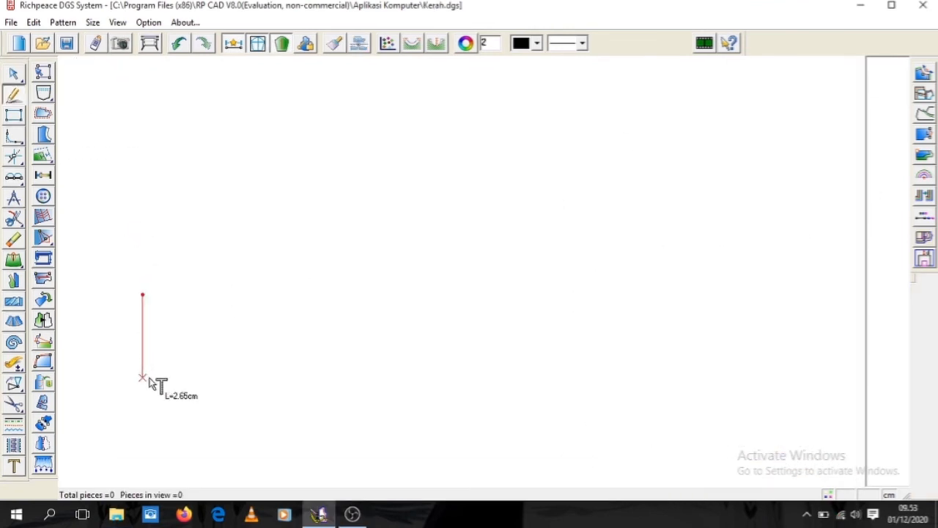
left_click(146, 429)
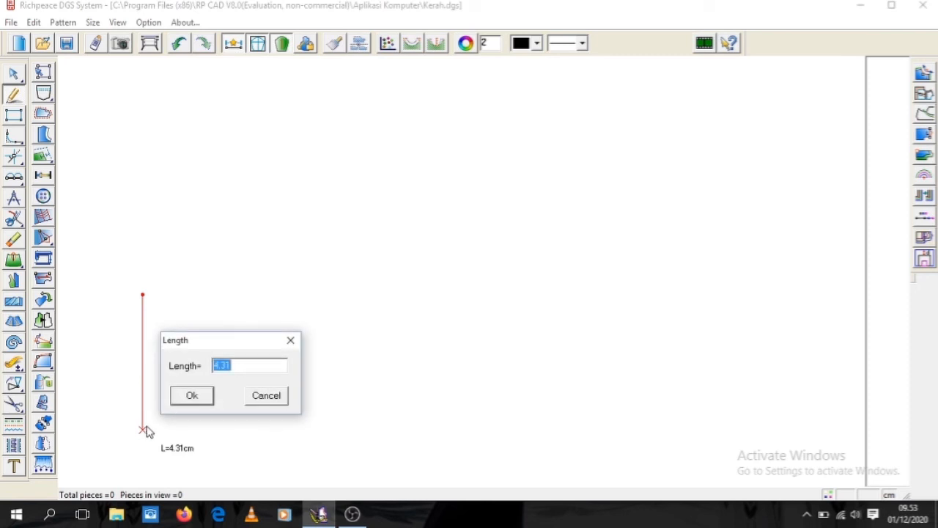
type("5")
left_click(192, 396)
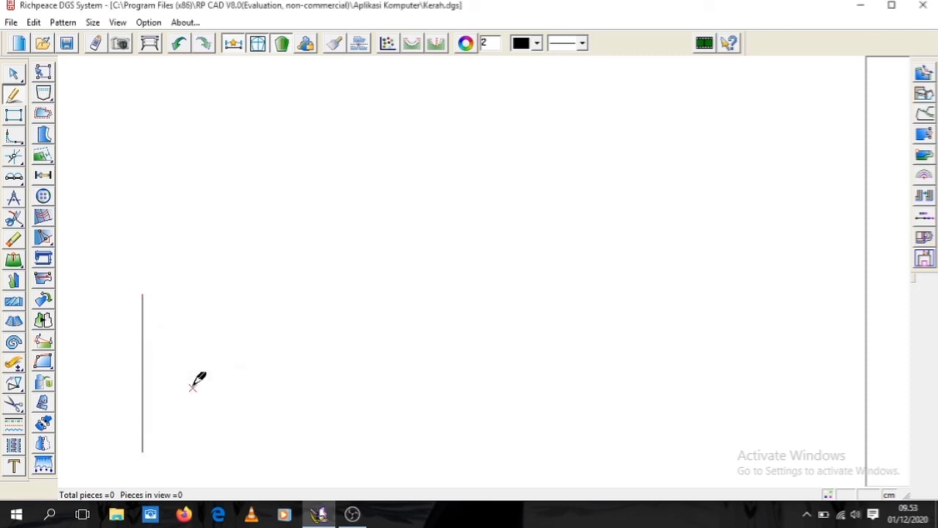
left_click(143, 293)
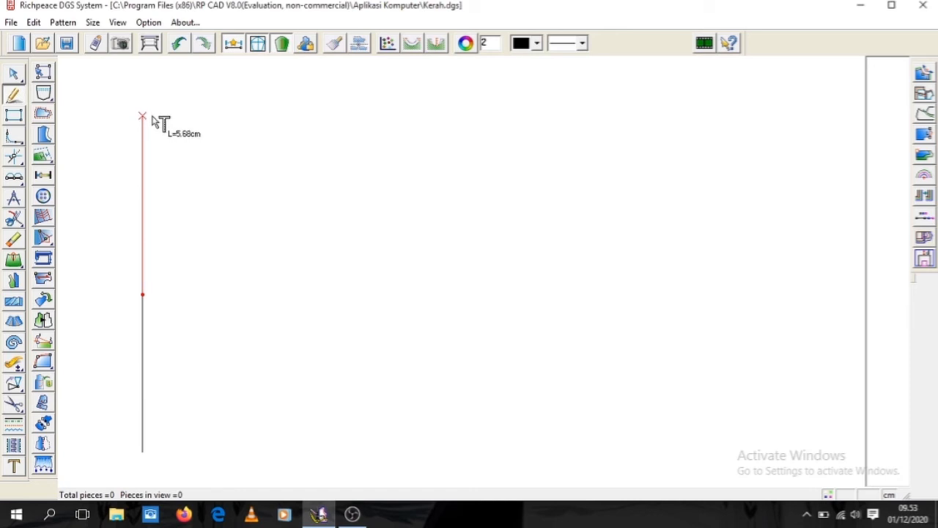
key("Return")
type("5")
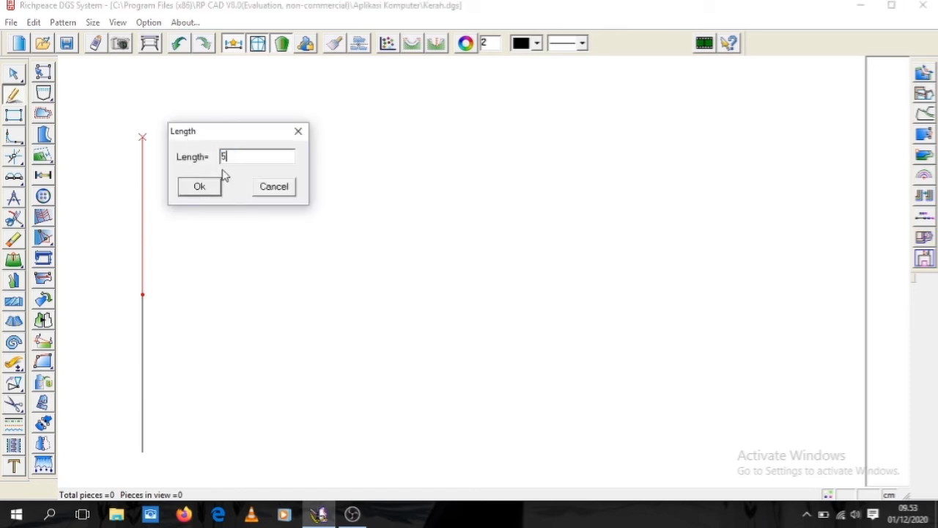
left_click(213, 187)
Step: Draw a horizontal 17 cm baseline from the lower end of the vertical centre line
left_click(143, 451)
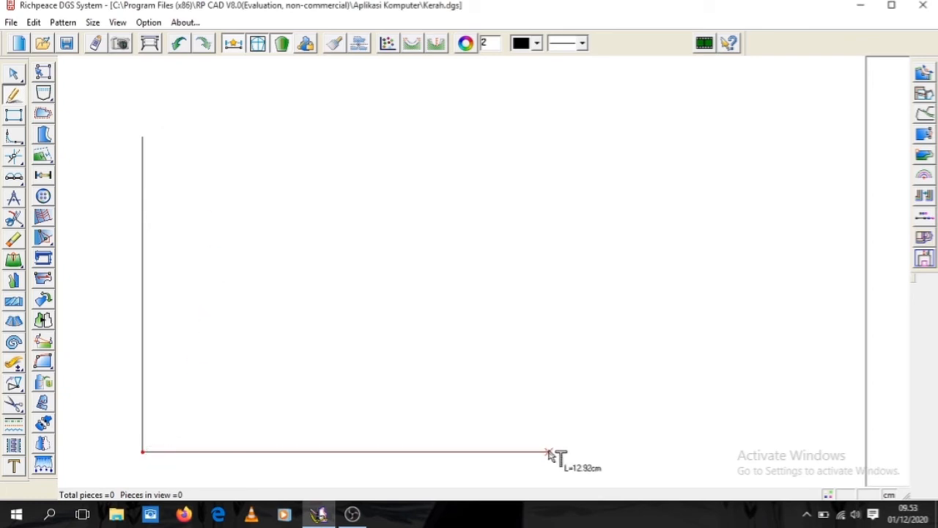
key("Return")
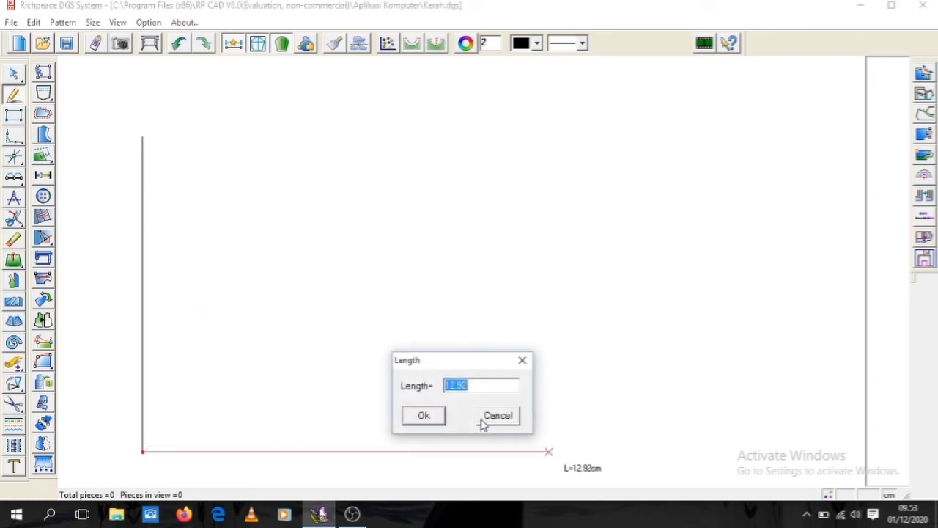
type("17")
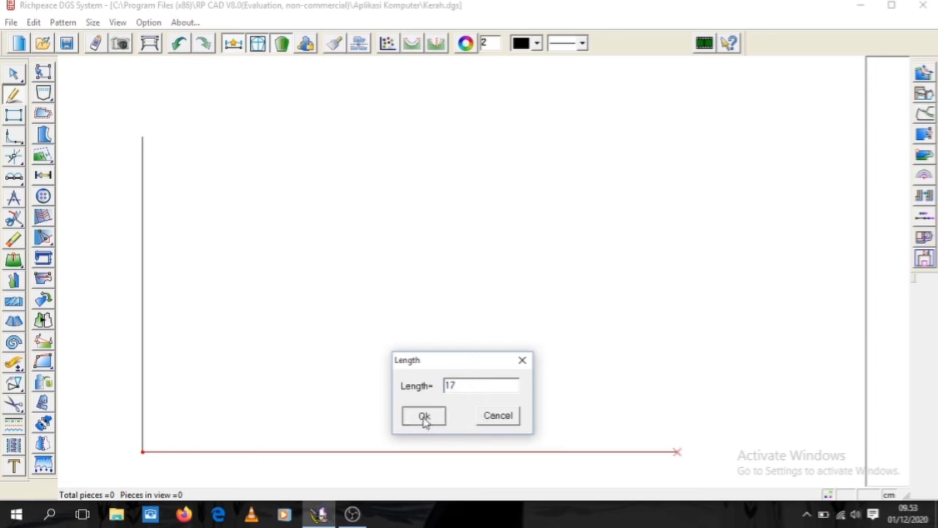
left_click(424, 416)
Step: Draw a slanted line from the centre line's midpoint to the baseline, 2 cm before the baseline's far end
left_click(143, 293)
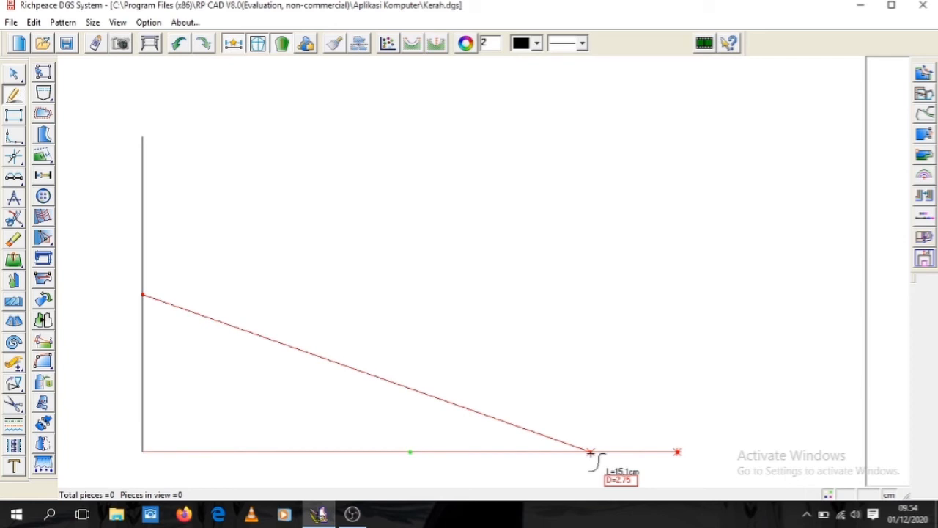
left_click(591, 452)
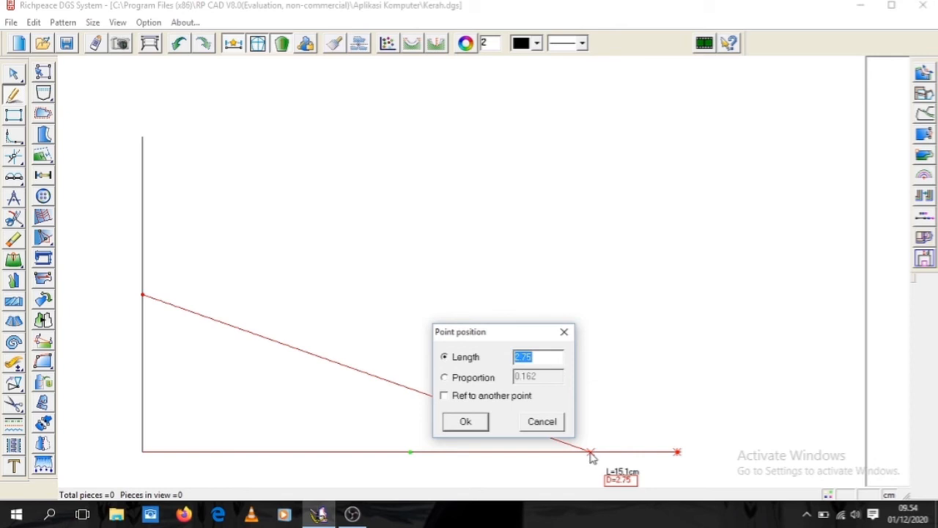
type("2")
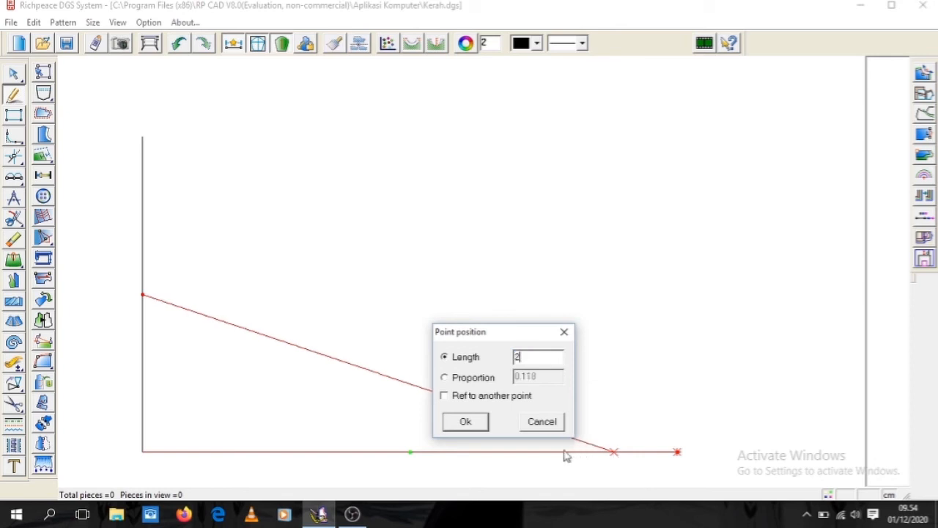
left_click(470, 422)
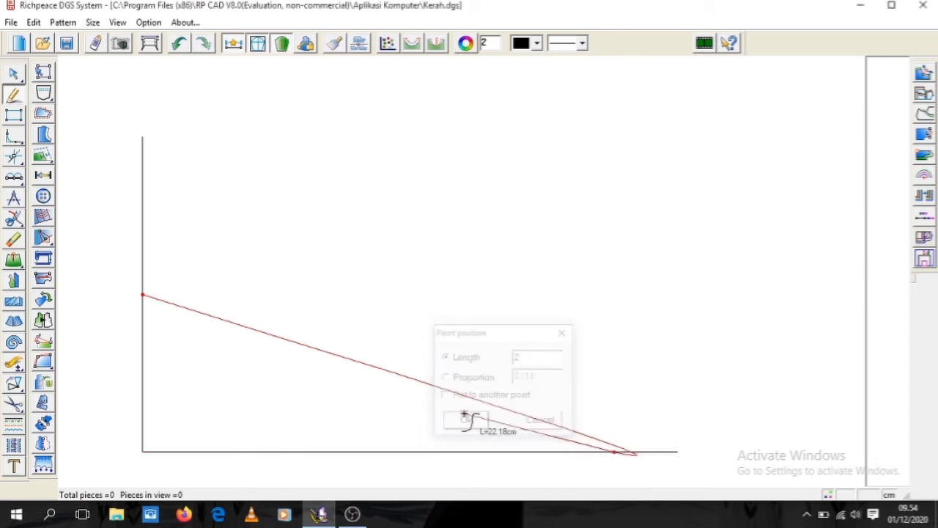
Step: Draw a vertical 5 cm line upward from the point where the slanted line meets the baseline
left_click(615, 450)
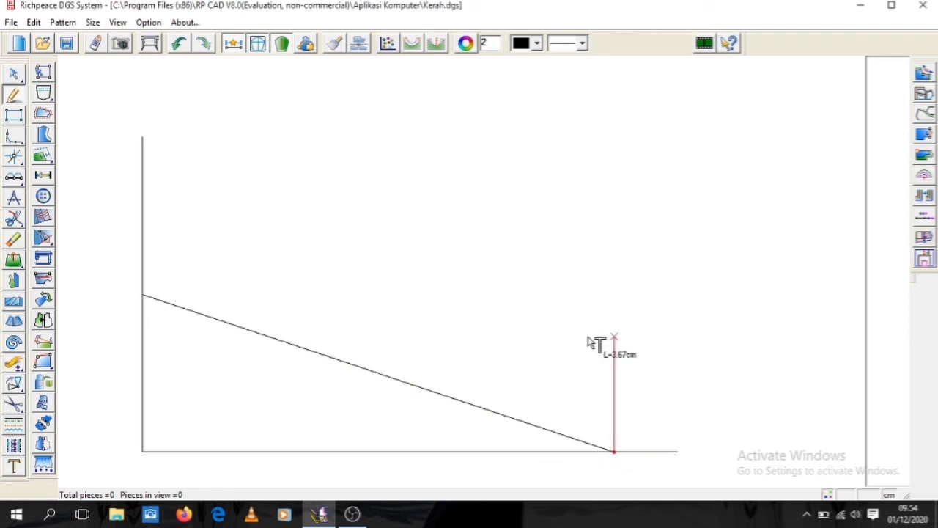
key("Return")
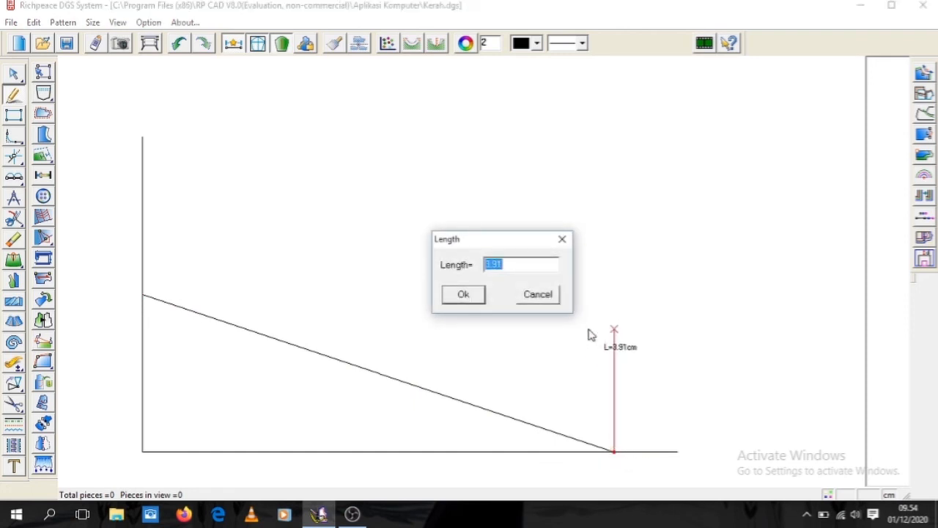
type("5")
left_click(460, 294)
left_click(9, 94)
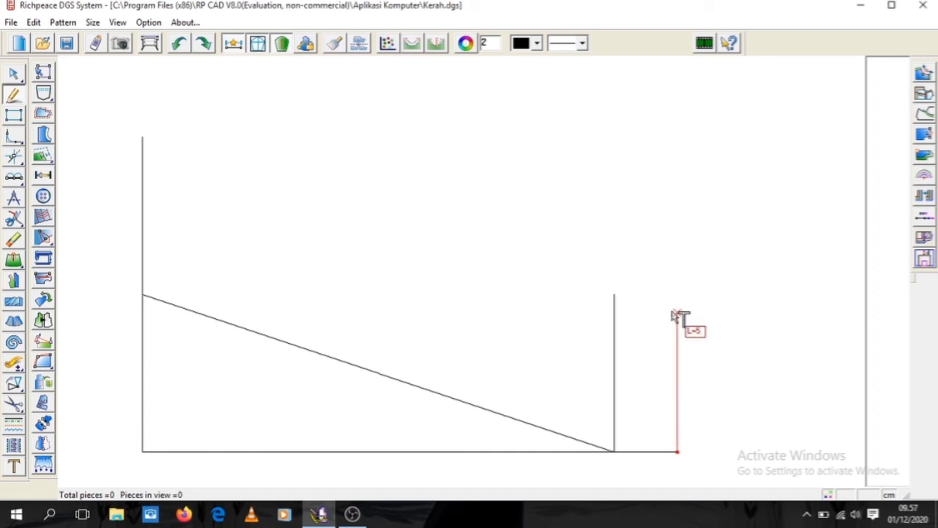
left_click(677, 296)
right_click(677, 308)
left_click(179, 44)
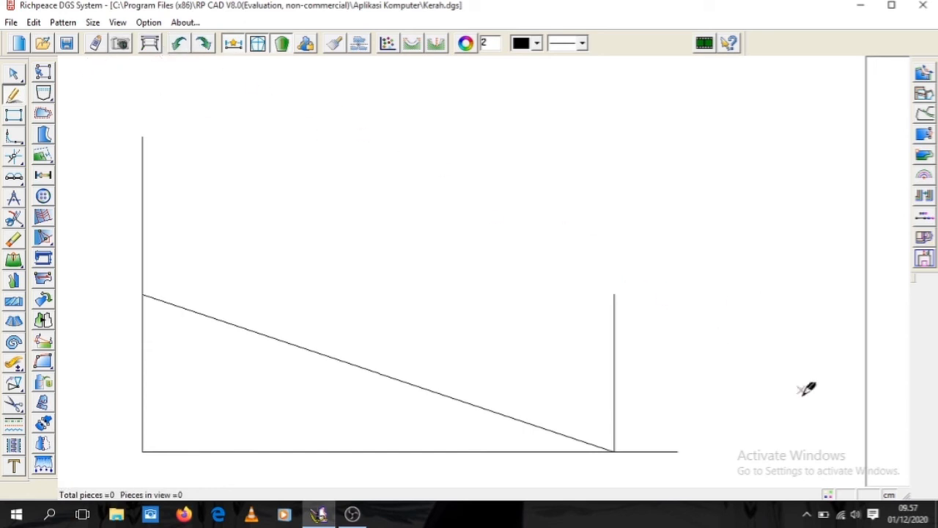
Step: Draw a vertical 5 cm line upward from the baseline's far end
left_click(677, 452)
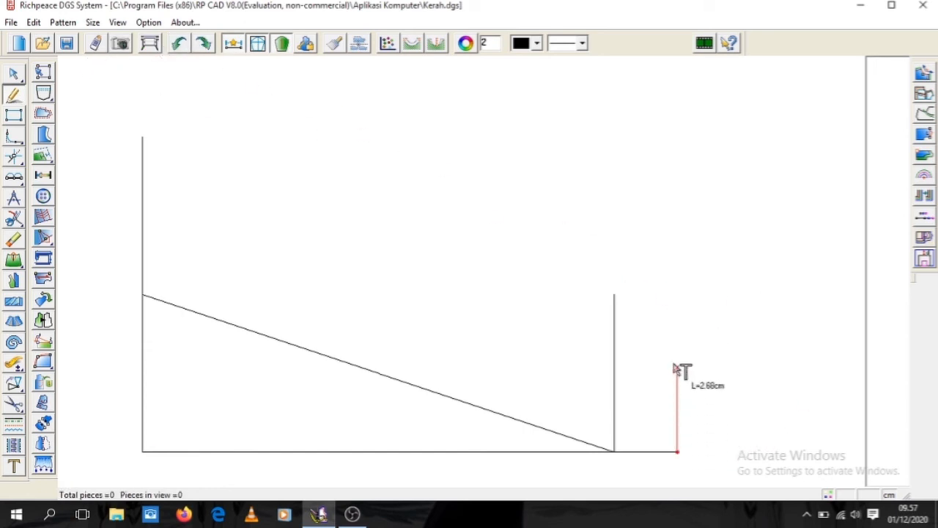
left_click(665, 320)
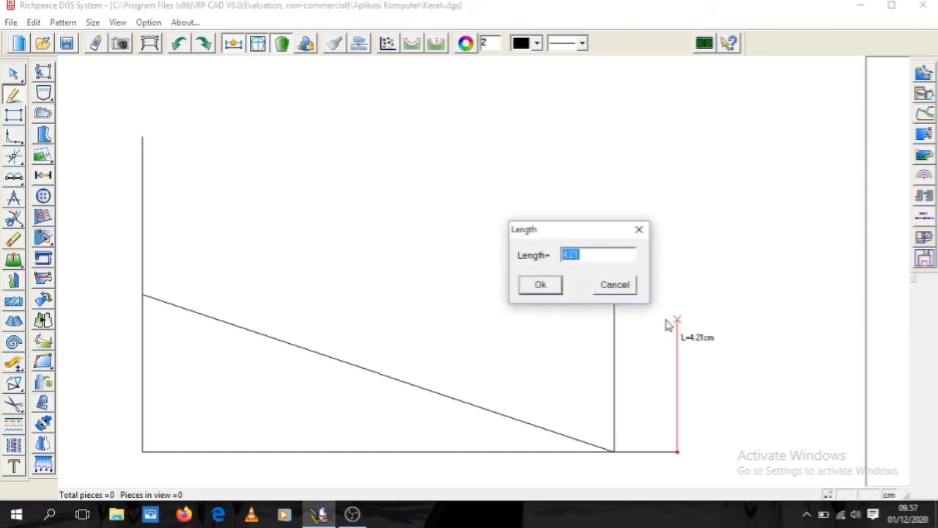
type("5")
left_click(541, 285)
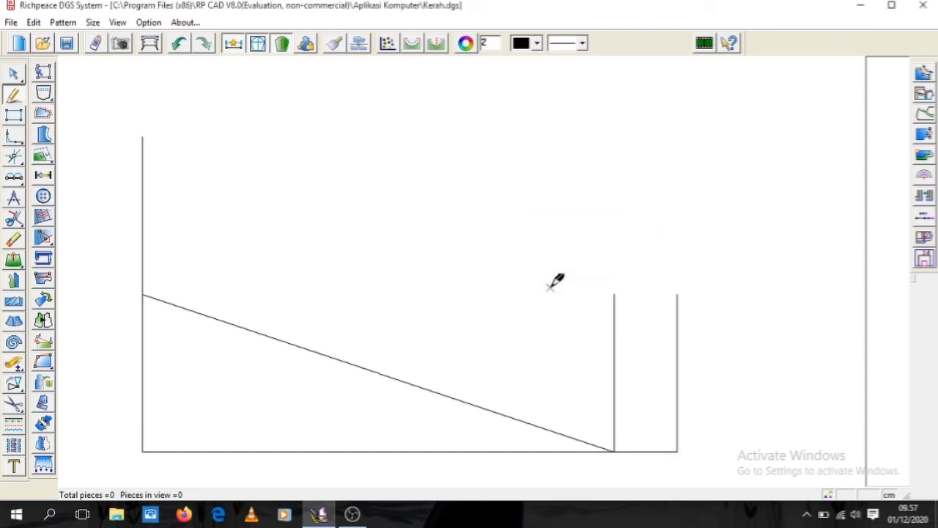
Step: Draw the collar's upper slanted edge from the centre line's top to the end vertical, 0.68 cm below its top
left_click(143, 136)
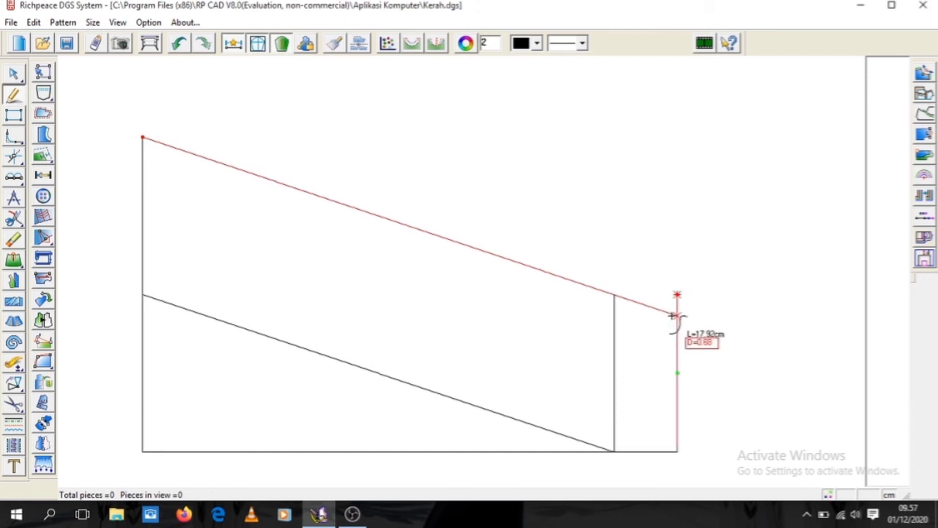
left_click(673, 316)
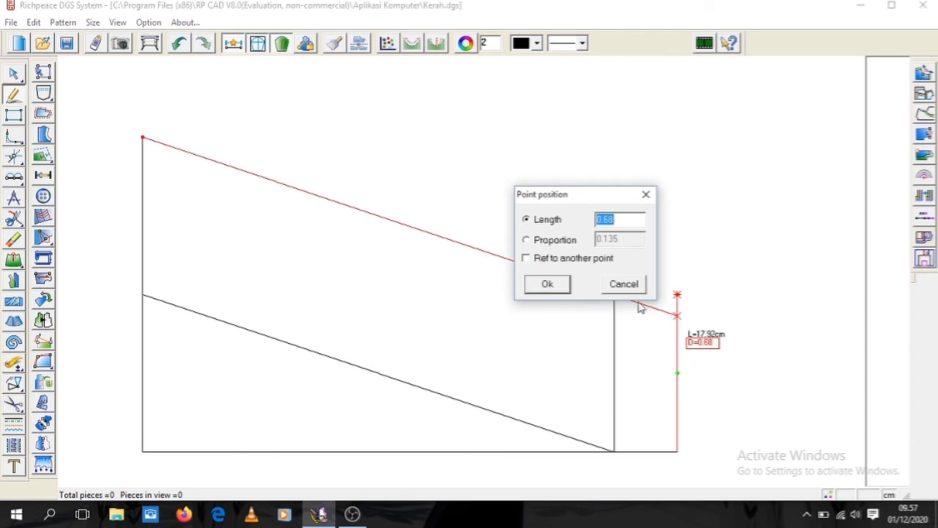
left_click(548, 286)
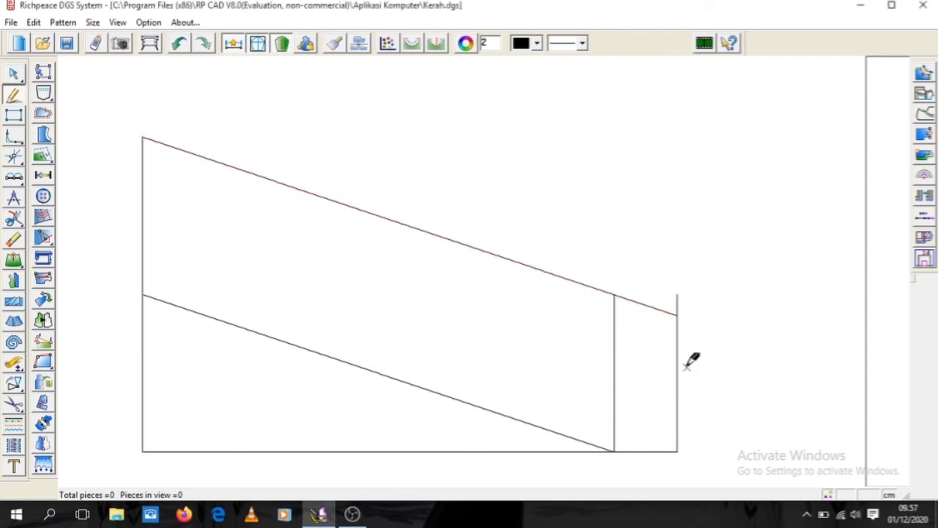
Step: Close the collar front with a straight line from the upper edge's end to the lower slanted line's end
left_click(677, 314)
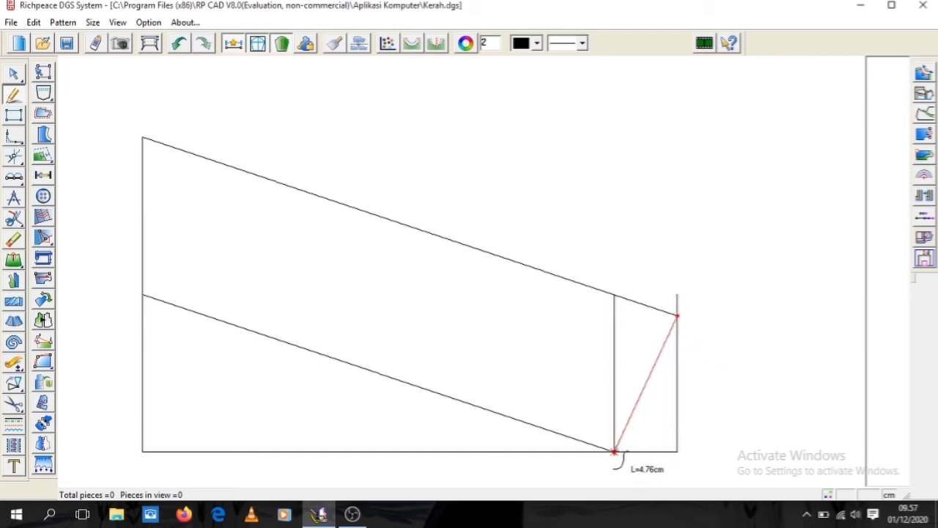
left_click(614, 451)
right_click(562, 413)
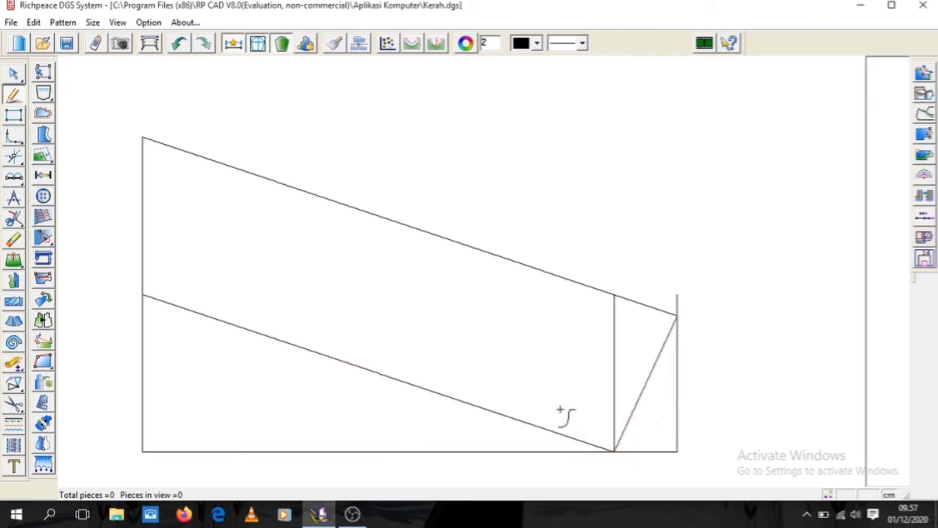
Step: Erase the two vertical 5 cm construction lines at the collar's front end
left_click(13, 239)
left_click(613, 350)
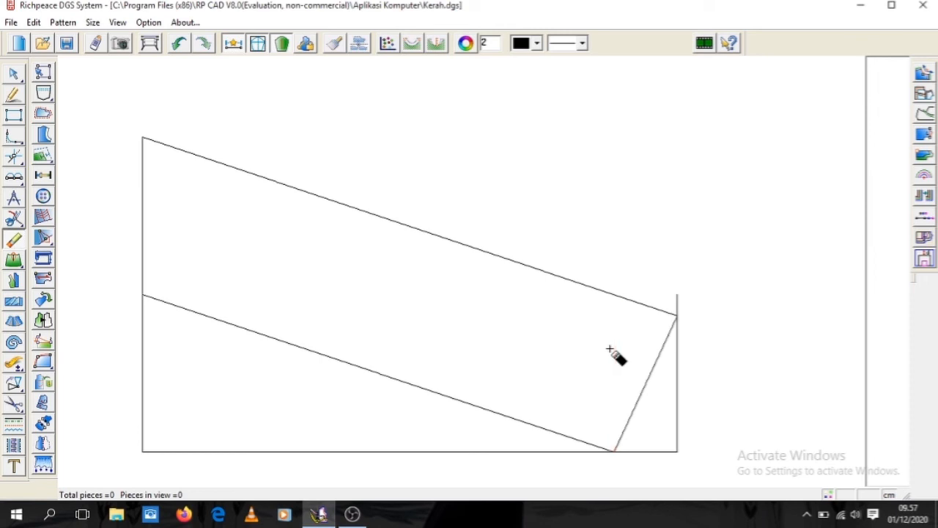
left_click(678, 308)
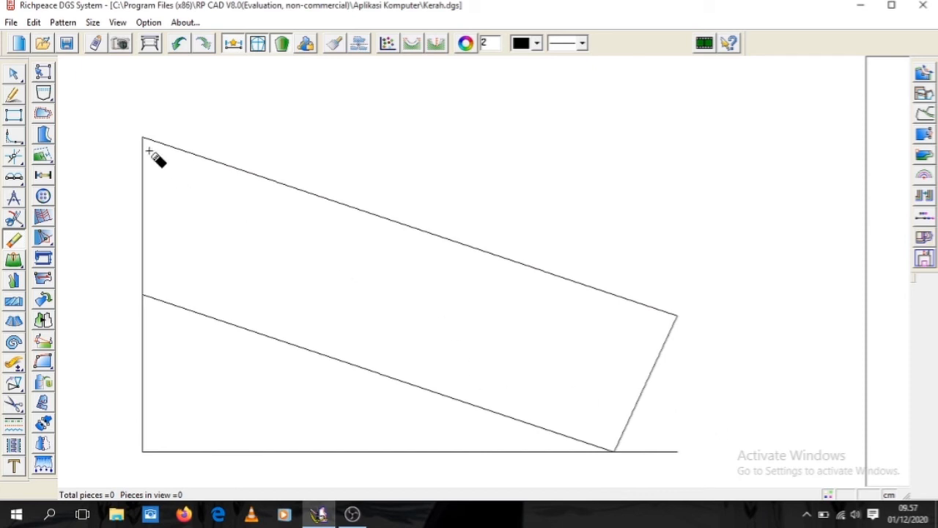
Step: Draw a short line across the collar tip, joining points 1 cm from the corner on the upper and front edges
left_click(14, 96)
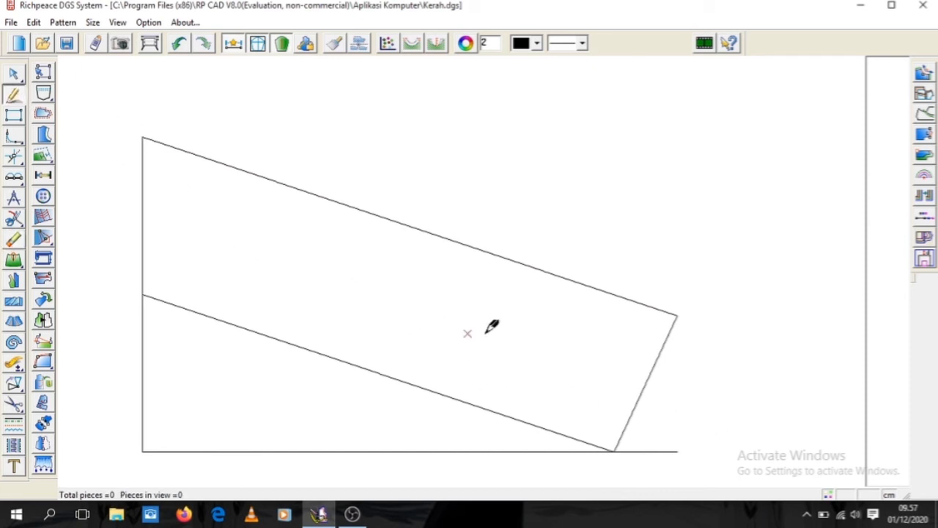
left_click(647, 305)
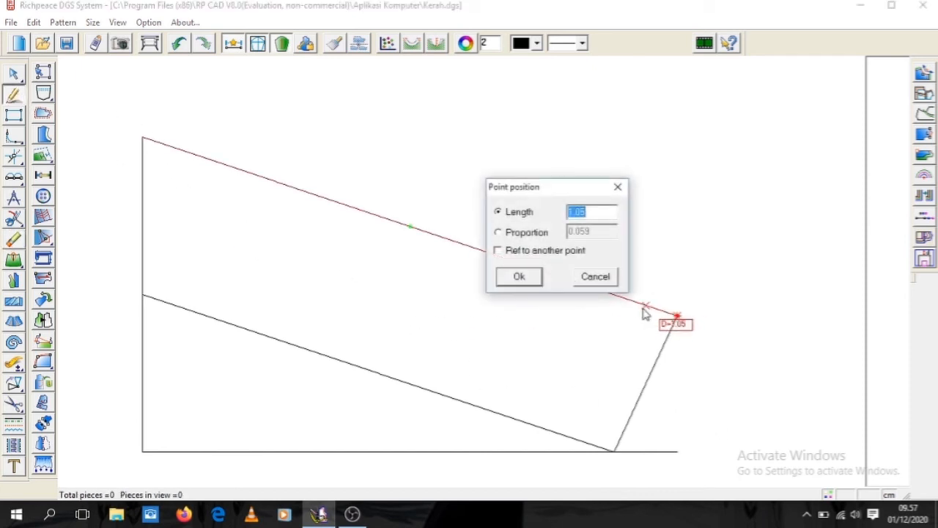
type("1")
left_click(520, 278)
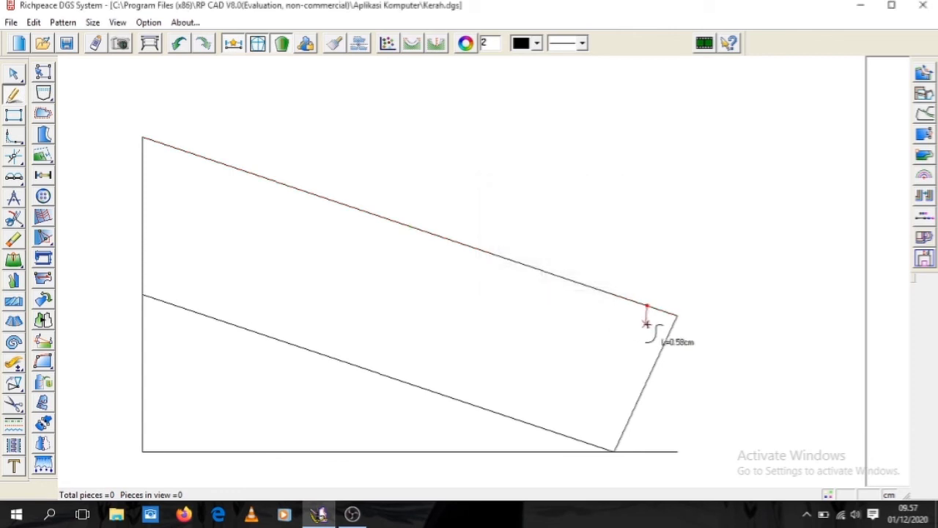
left_click(663, 341)
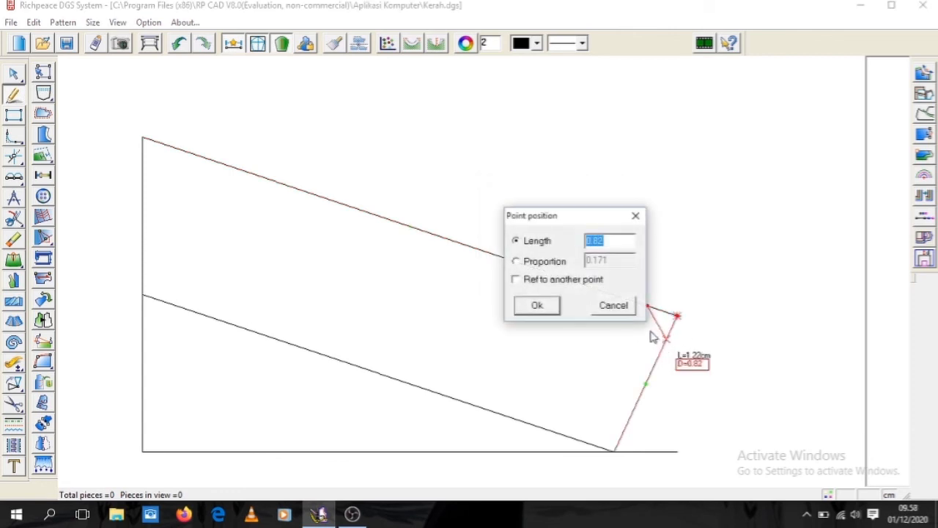
type("1")
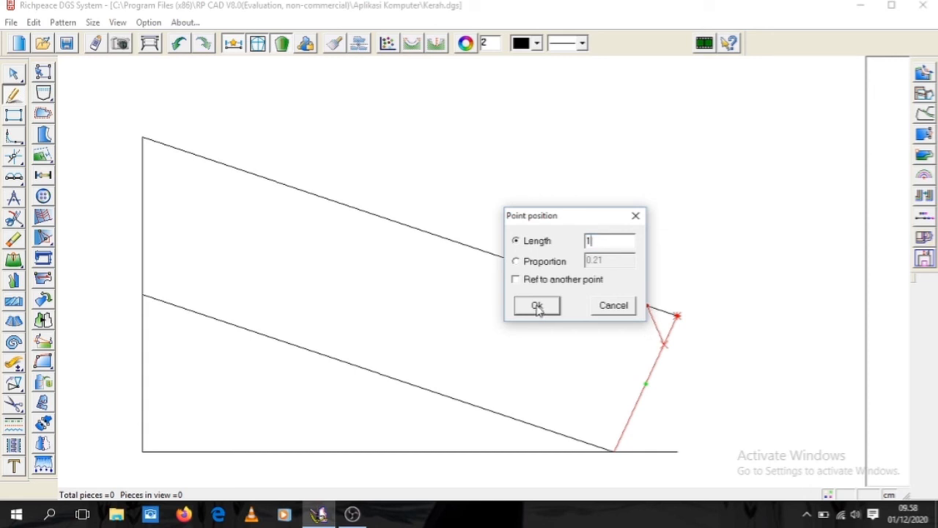
left_click(537, 306)
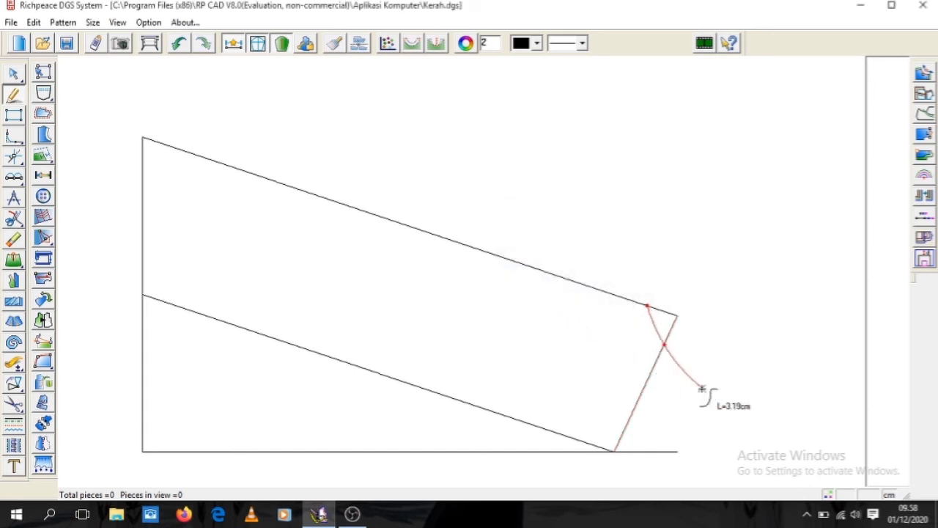
right_click(704, 390)
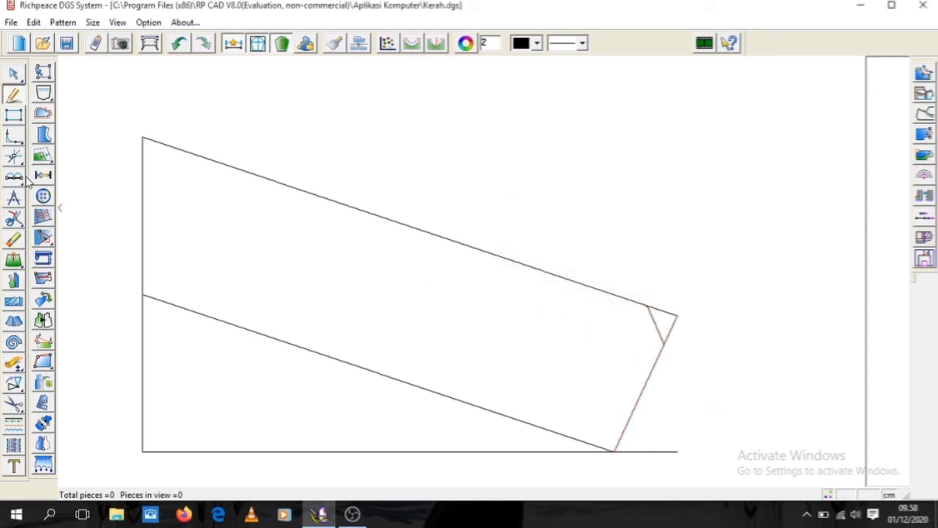
Step: Split the collar's upper edge and front edge where the short line across the tip meets them
left_click(13, 218)
left_click(656, 319)
left_click(656, 312)
right_click(656, 312)
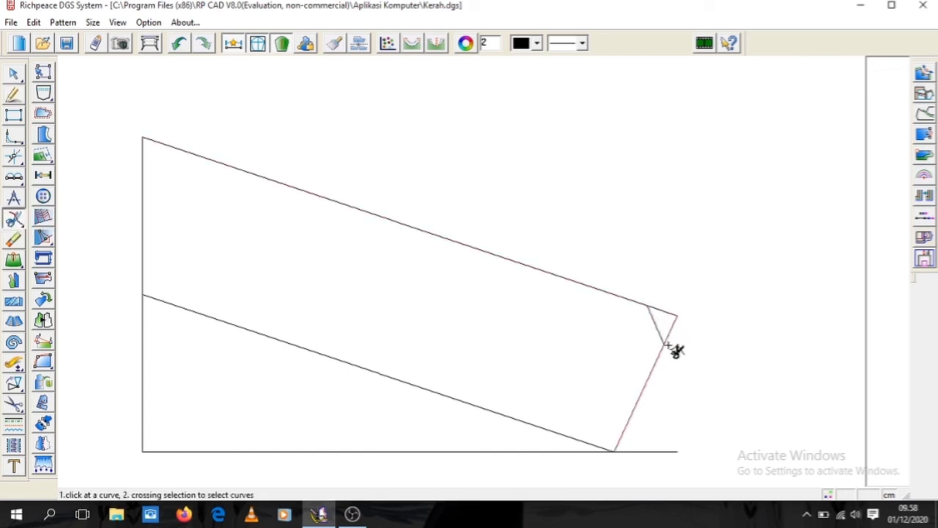
left_click(671, 349)
right_click(672, 349)
Step: Erase the leftover corner segments outside the short diagonal line at the collar tip
right_click(22, 225)
left_click(22, 229)
left_click(16, 240)
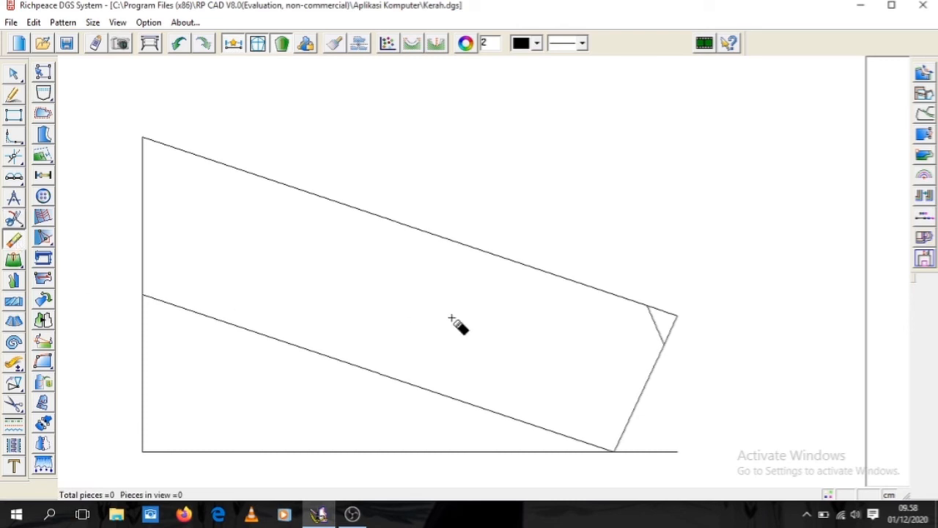
left_click(661, 312)
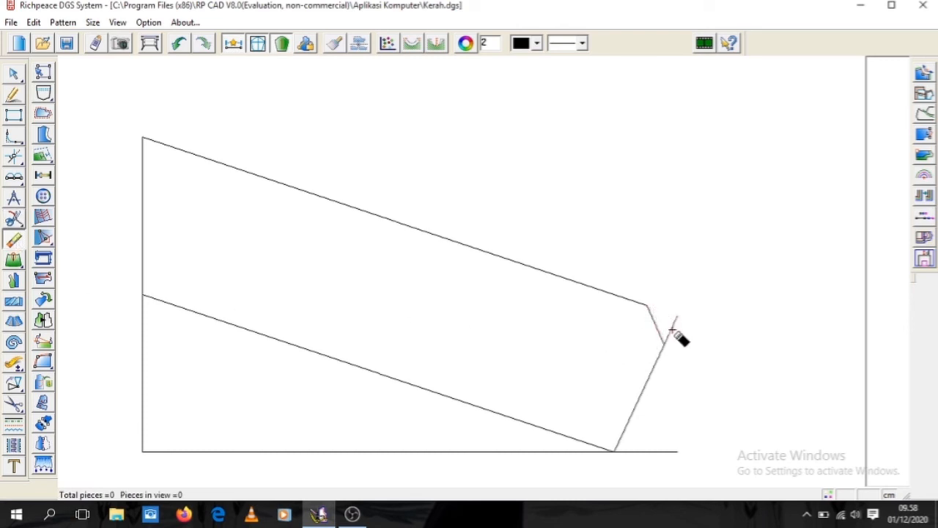
Step: Bend the short collar tip line outward into a rounded curve about 1.4 cm long
left_click(13, 73)
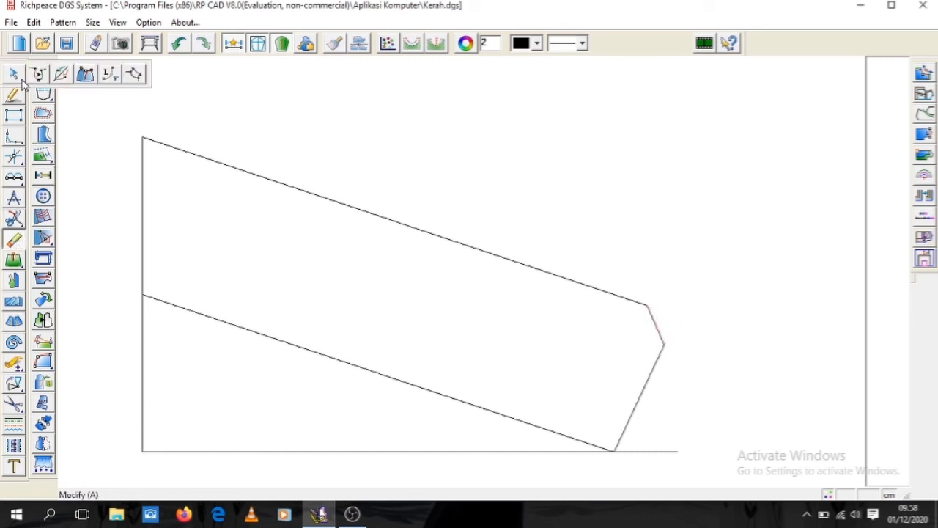
left_click(657, 330)
left_click_drag(656, 332, 661, 331)
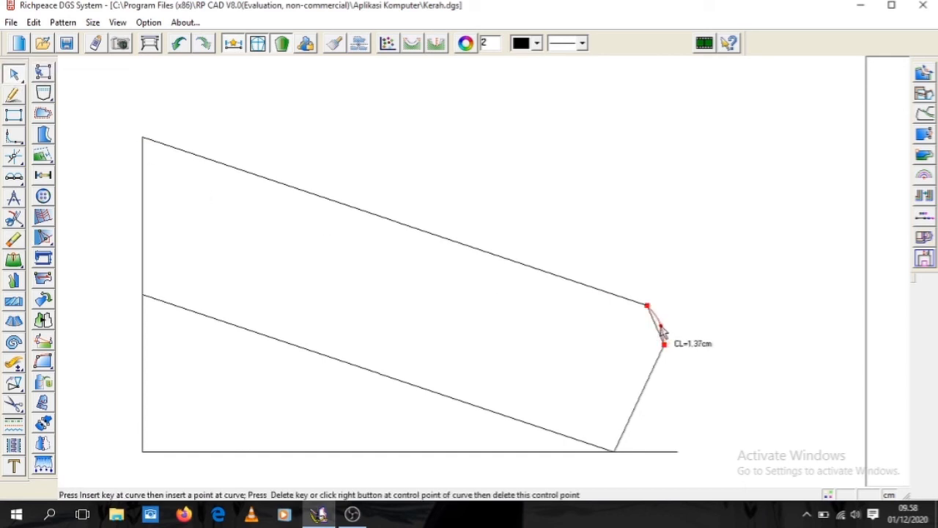
Step: Bow the collar's straight upper edge and lower slanted line slightly upward from their middles
left_click(368, 217)
left_click_drag(387, 220, 393, 214)
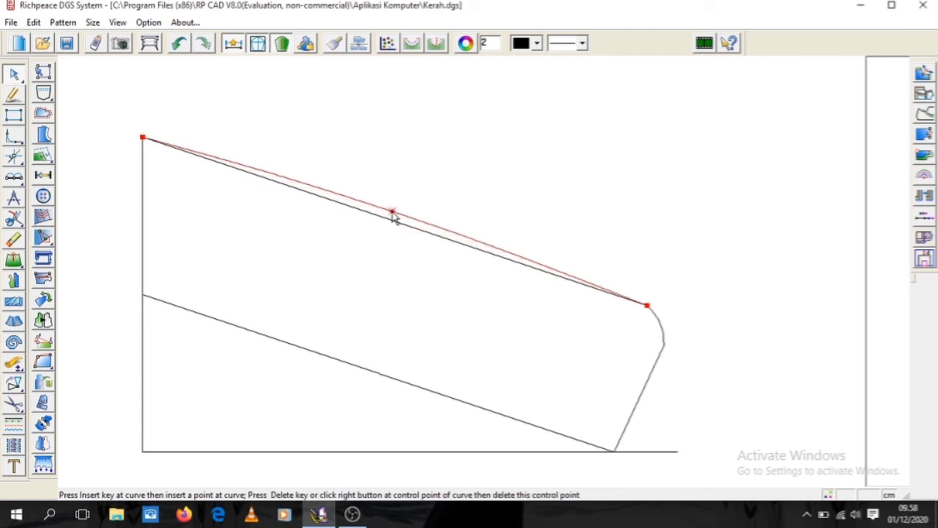
left_click(357, 369)
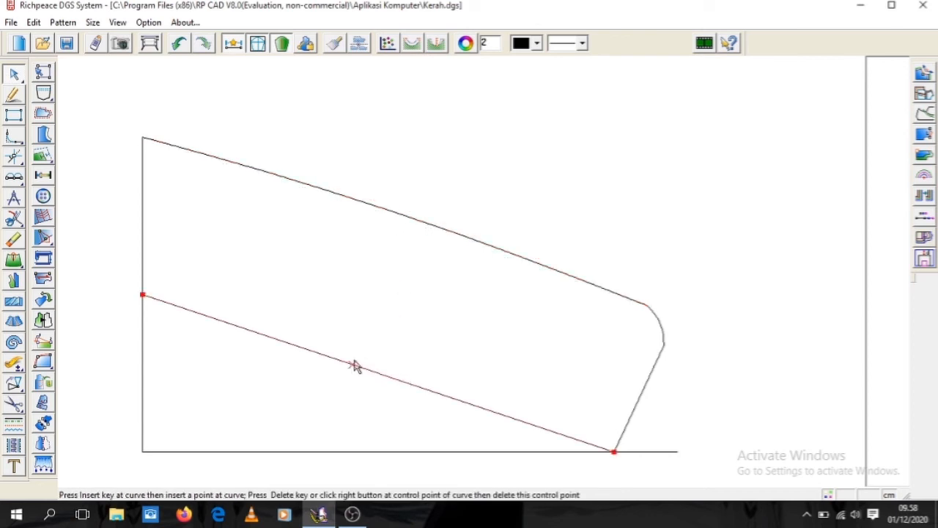
left_click_drag(372, 371, 373, 365)
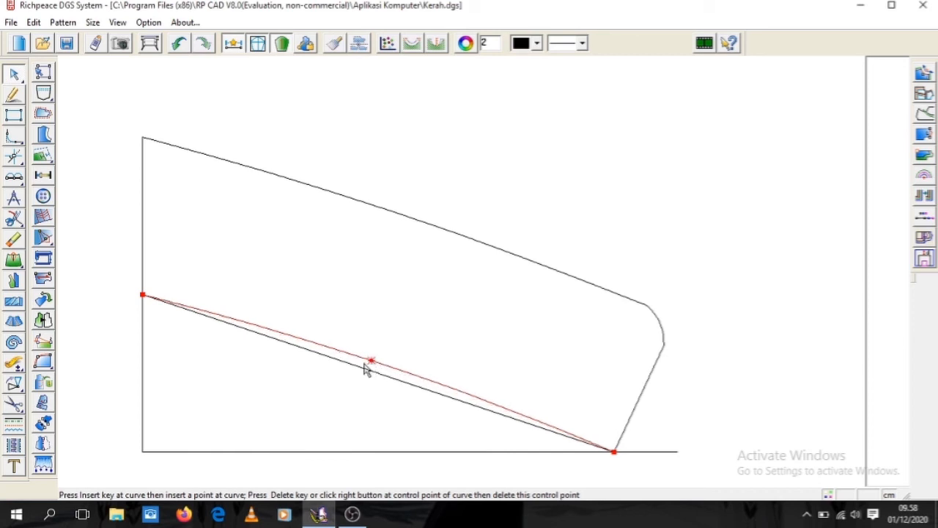
right_click(117, 319)
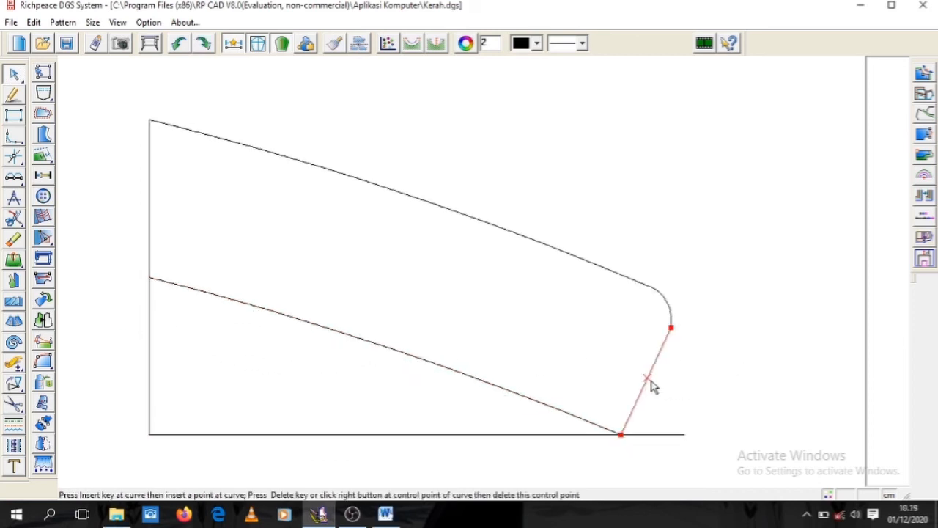
Step: Curve the collar's front edge outward and bow the lower collar edge further upward
left_click_drag(651, 380, 654, 385)
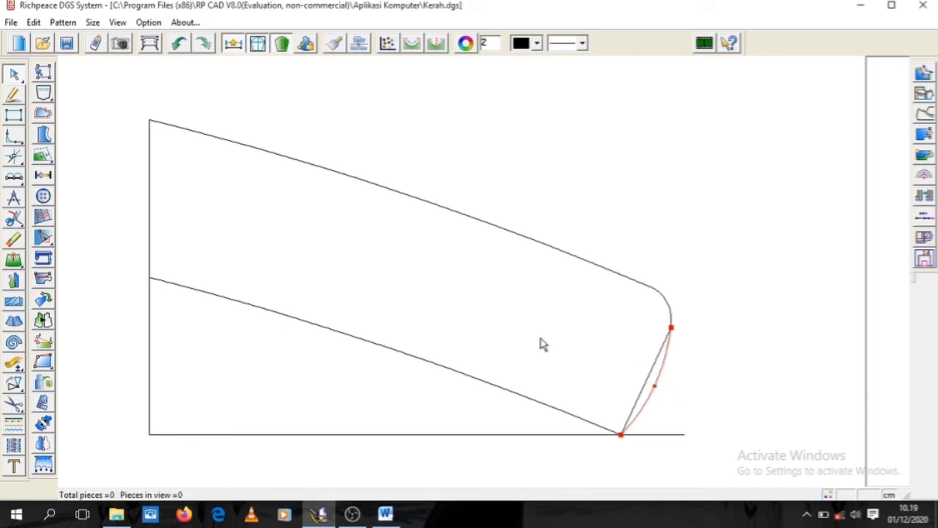
left_click(390, 350)
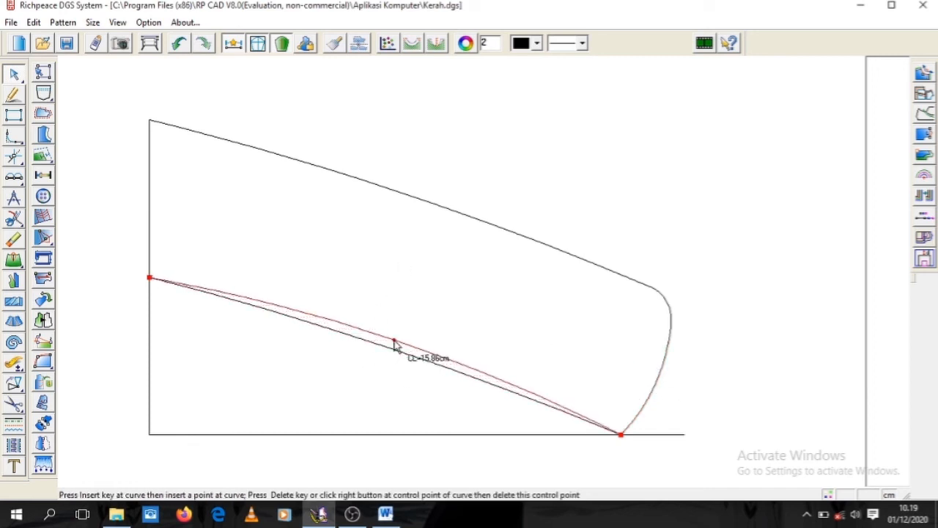
left_click(395, 341)
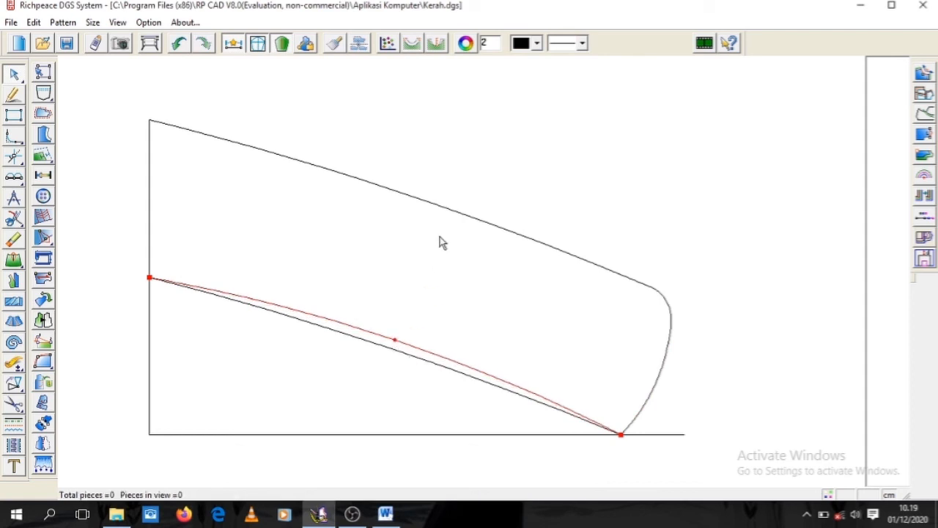
Step: Increase the upward bow of the collar's upper edge to a curve about 17 cm long
left_click(432, 195)
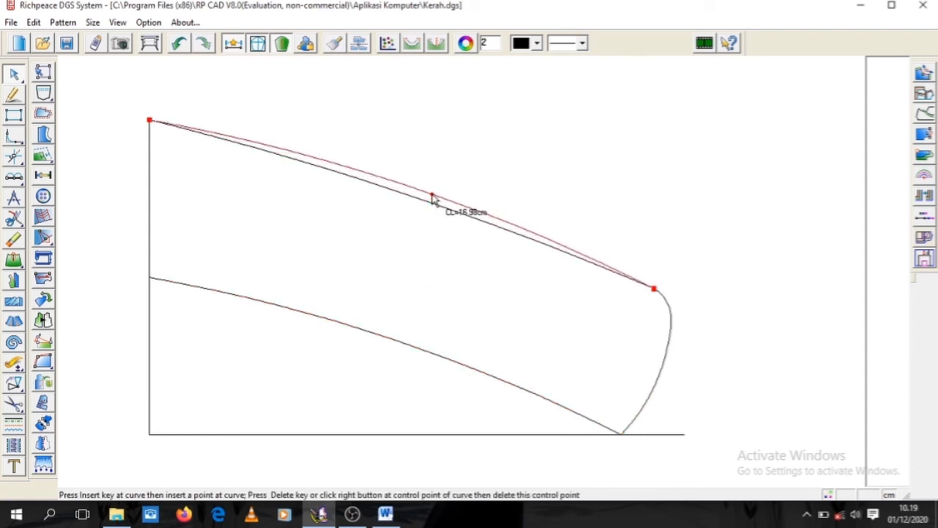
left_click(431, 197)
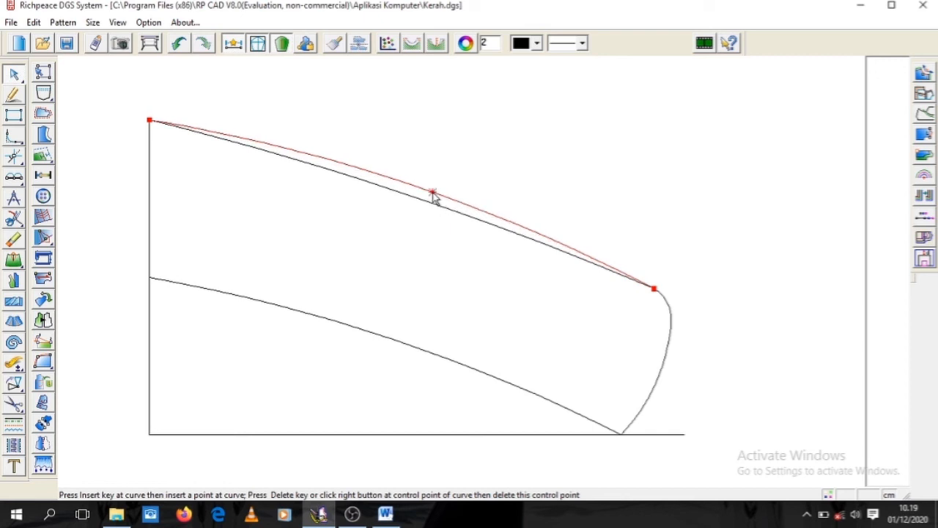
left_click_drag(535, 159, 597, 152)
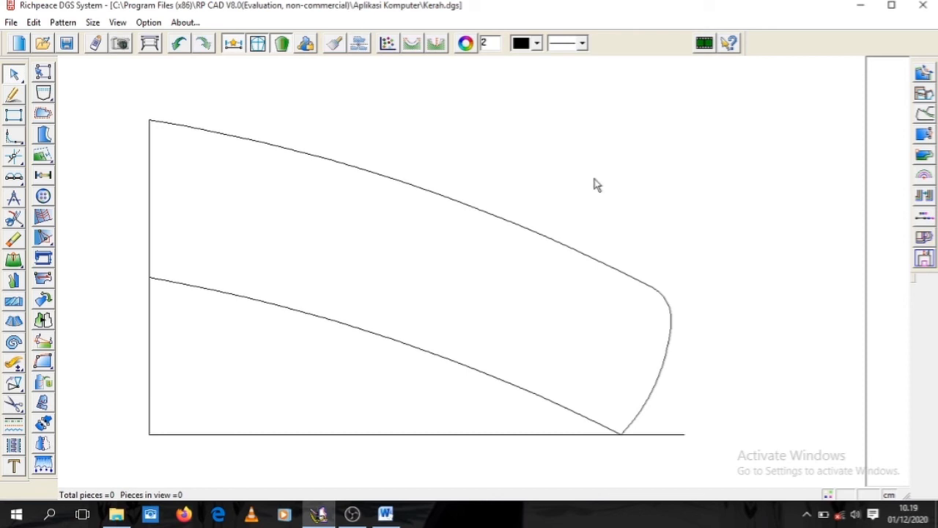
Step: Raise the lower collar edge's curve further, to a length of about 15.9 cm
left_click(394, 341)
left_click_drag(394, 342, 421, 345)
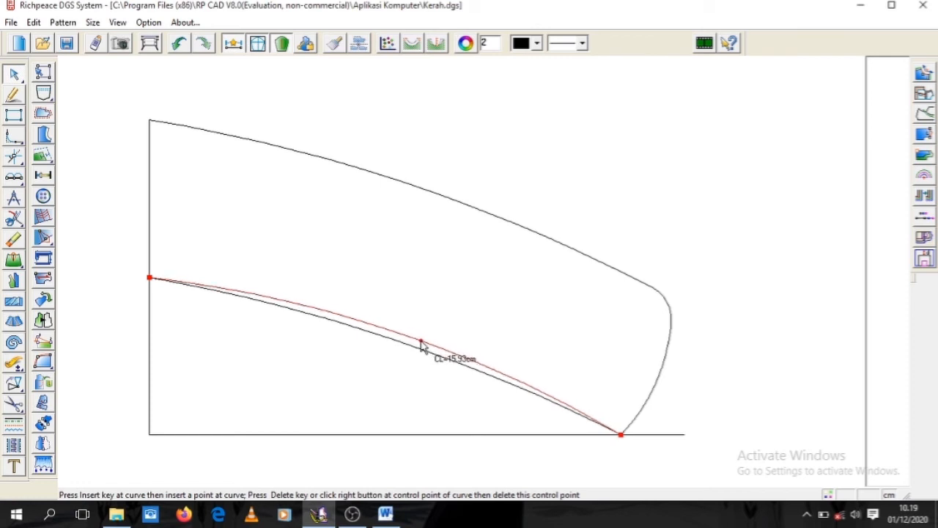
left_click(421, 342)
right_click(574, 203)
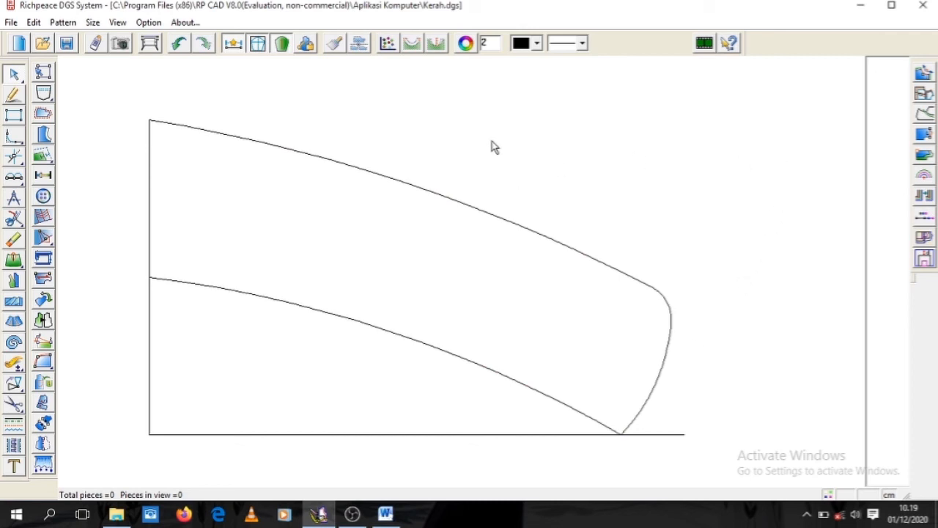
Step: Cut out the collar as a pattern piece from its back, lower, upper and front edge lines
left_click(13, 403)
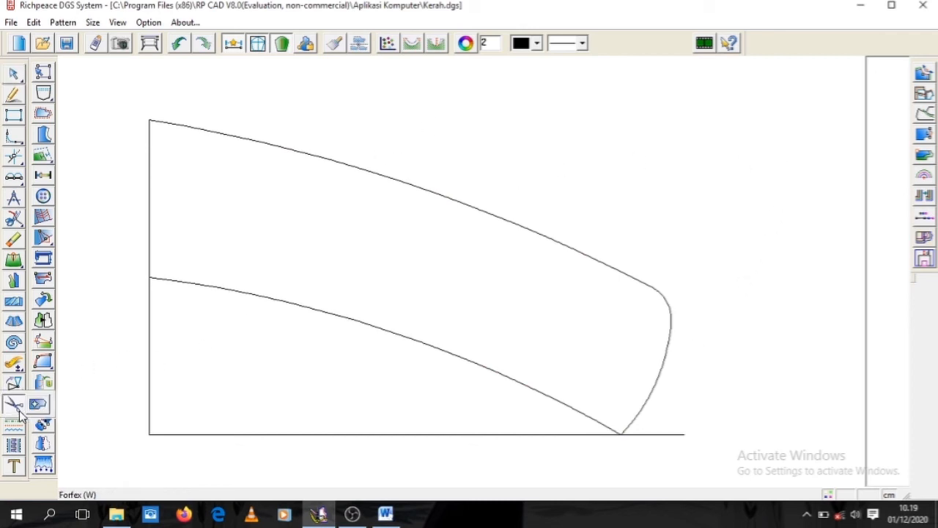
left_click(150, 256)
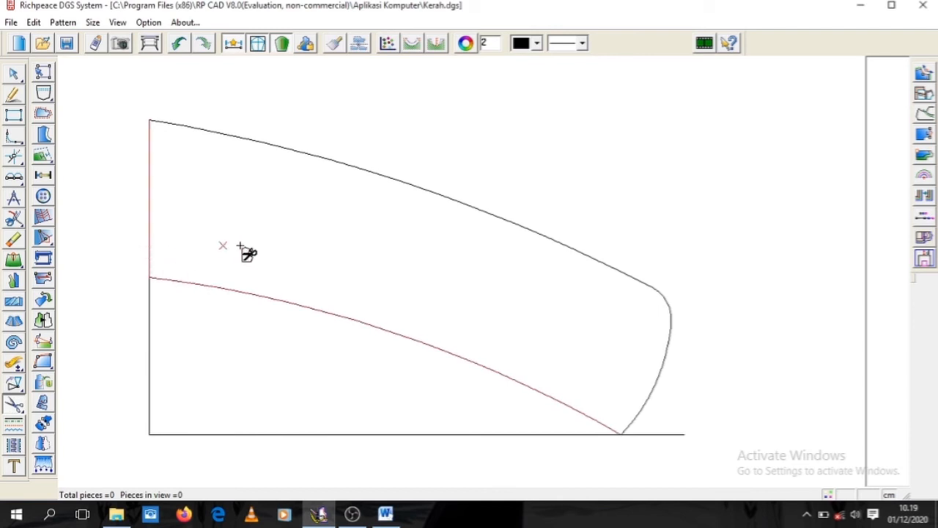
left_click(487, 215)
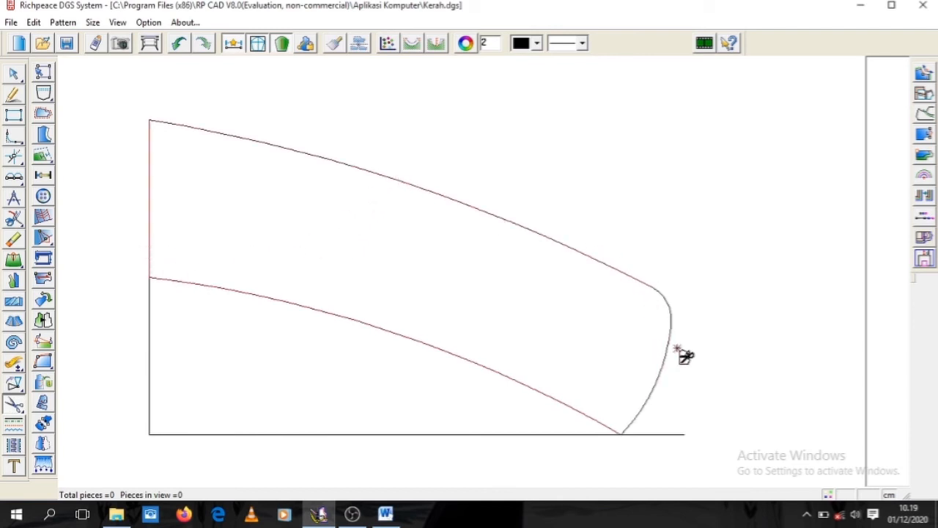
left_click(670, 321)
right_click(670, 321)
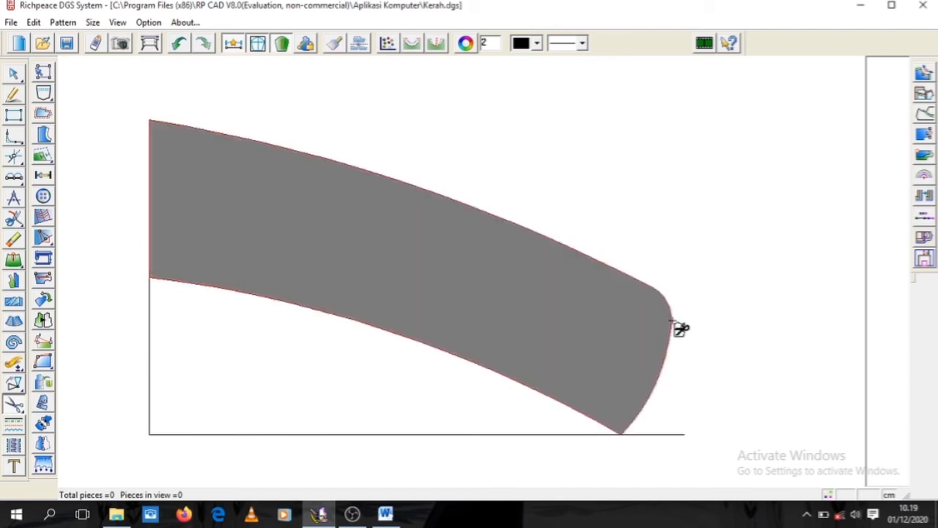
right_click(605, 292)
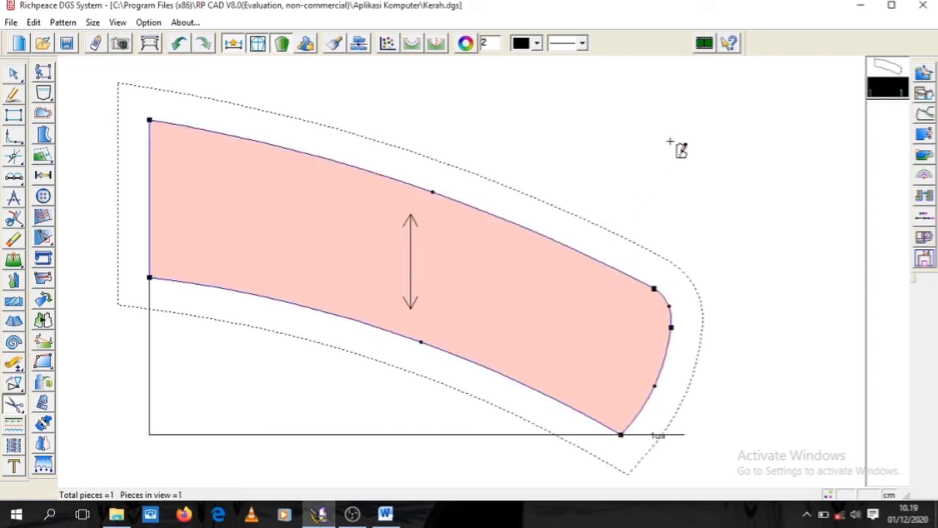
Step: Move the cut collar piece below the draft lines so that it clears the horizontal baseline
right_click(689, 155)
left_click(733, 194)
left_click_drag(314, 193, 324, 490)
right_click(645, 173)
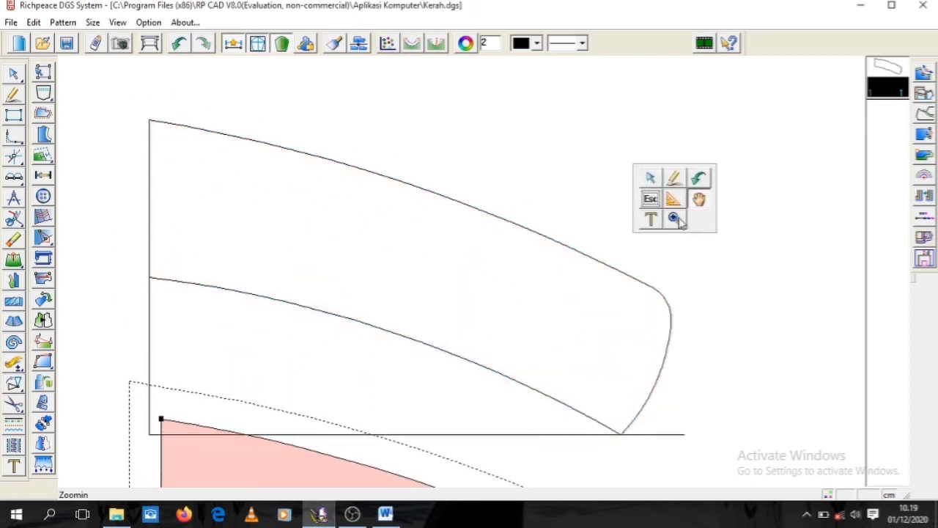
left_click(672, 191)
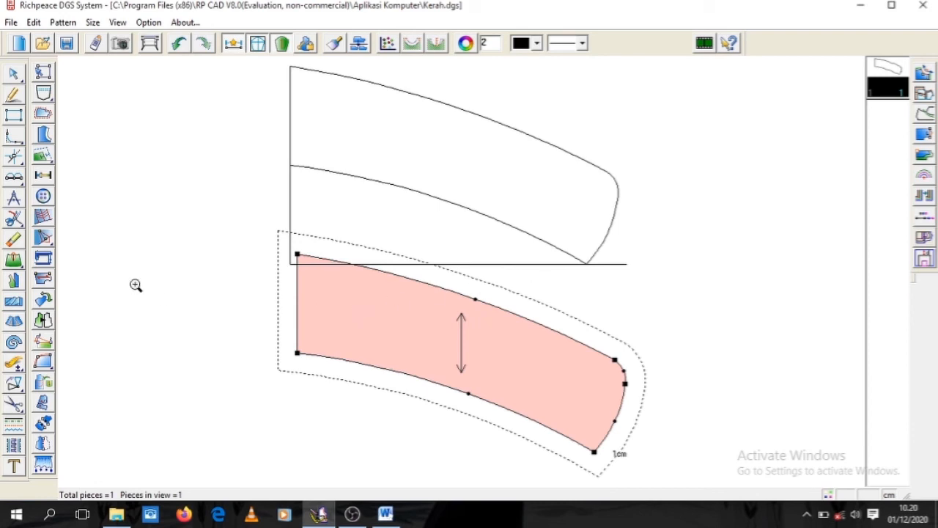
left_click(13, 198)
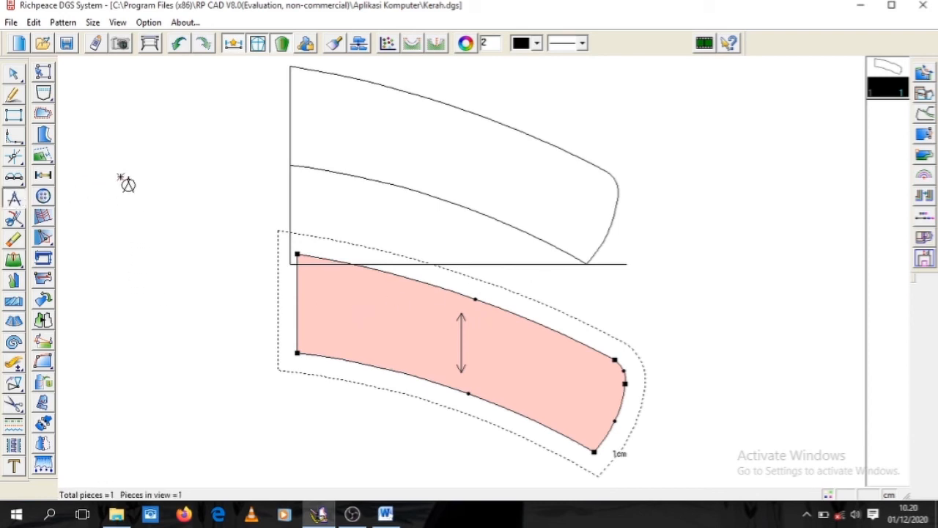
right_click(125, 183)
left_click(180, 209)
left_click_drag(356, 272, 365, 331)
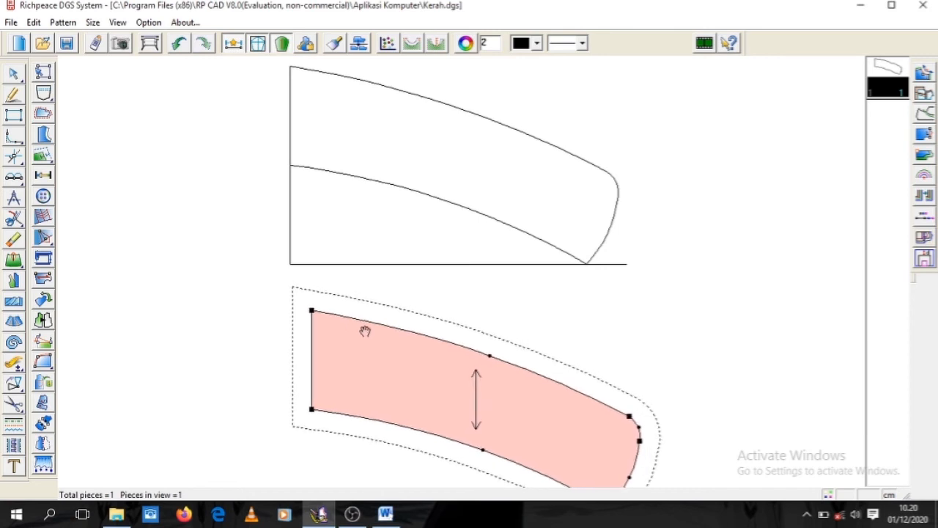
right_click(174, 251)
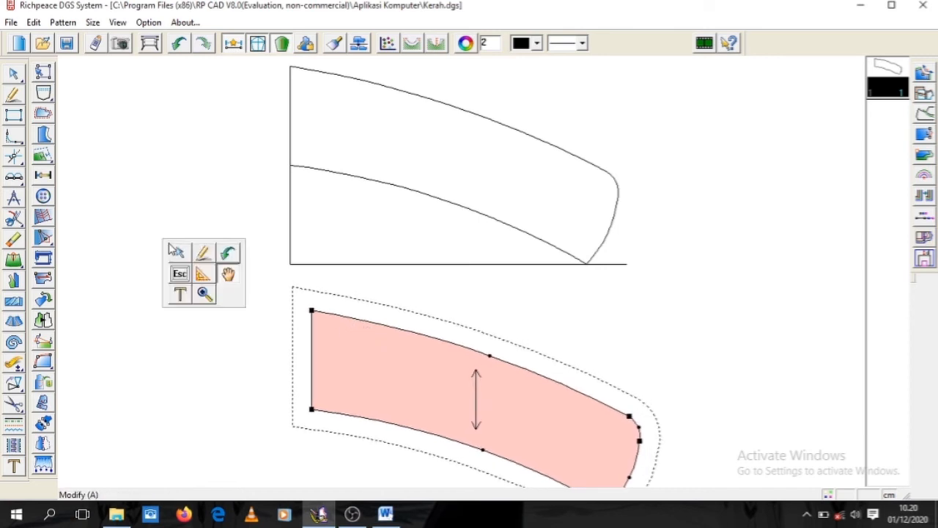
left_click(204, 294)
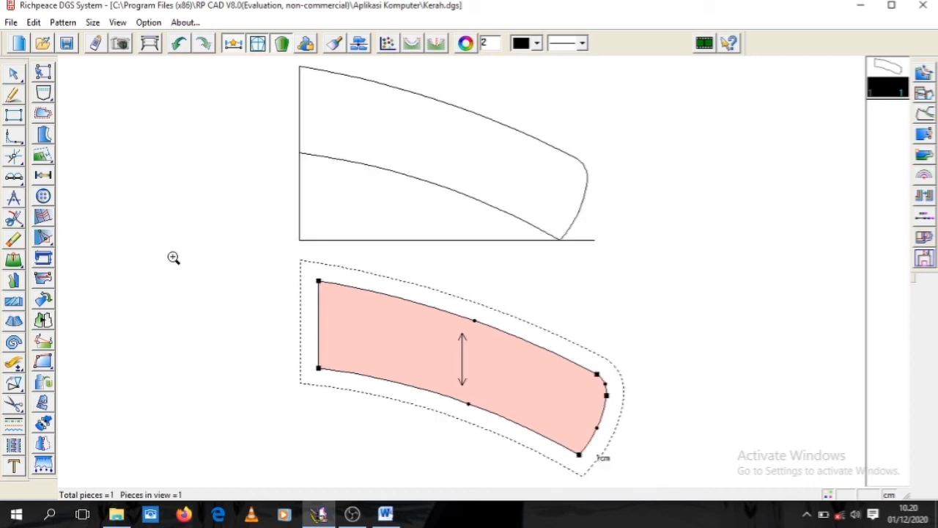
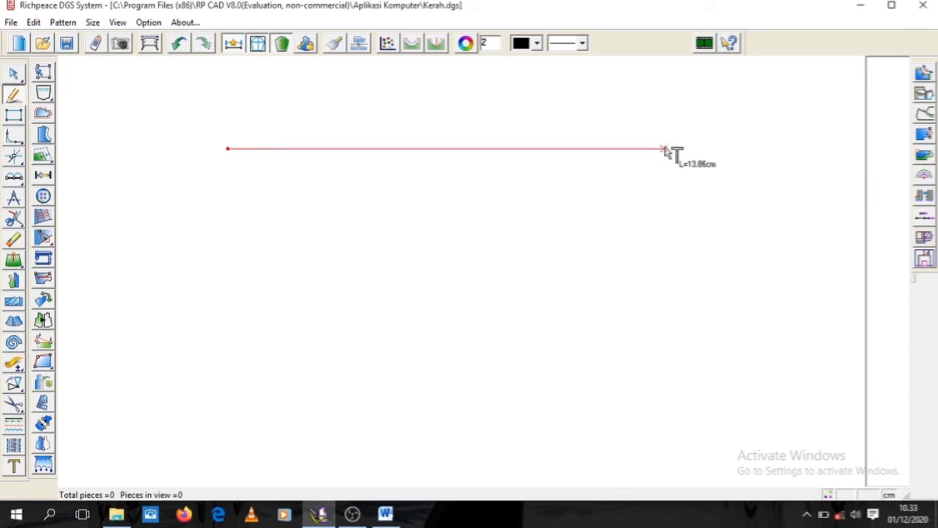
Step: Draw a 12 cm horizontal line as the upper edge of a new pattern draft
left_click(672, 151)
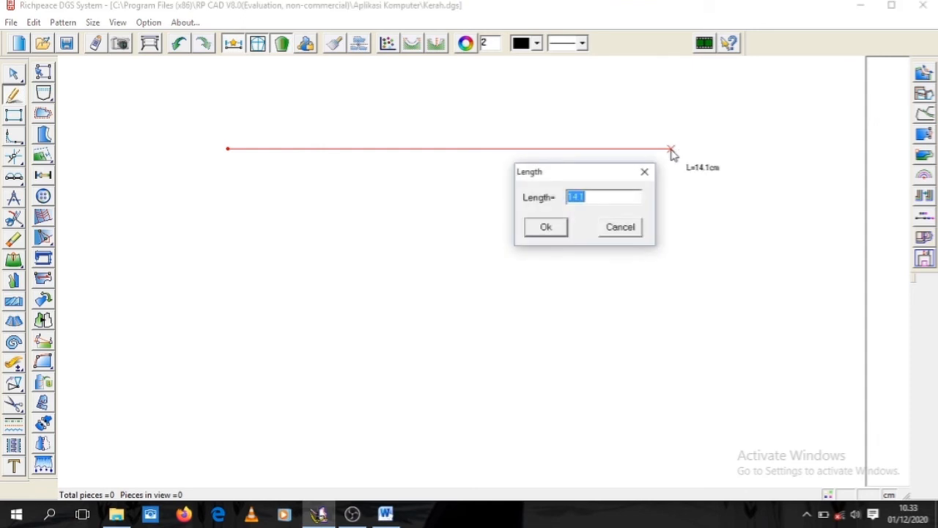
type("2")
left_click(548, 226)
Step: Draw a 15 cm vertical line downward from the left end of the horizontal line
left_click(228, 149)
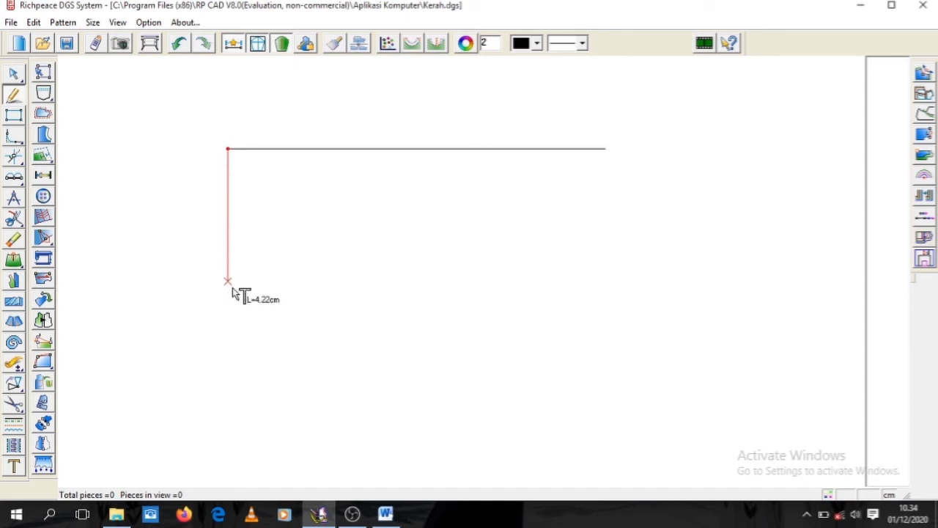
left_click(257, 427)
type("15")
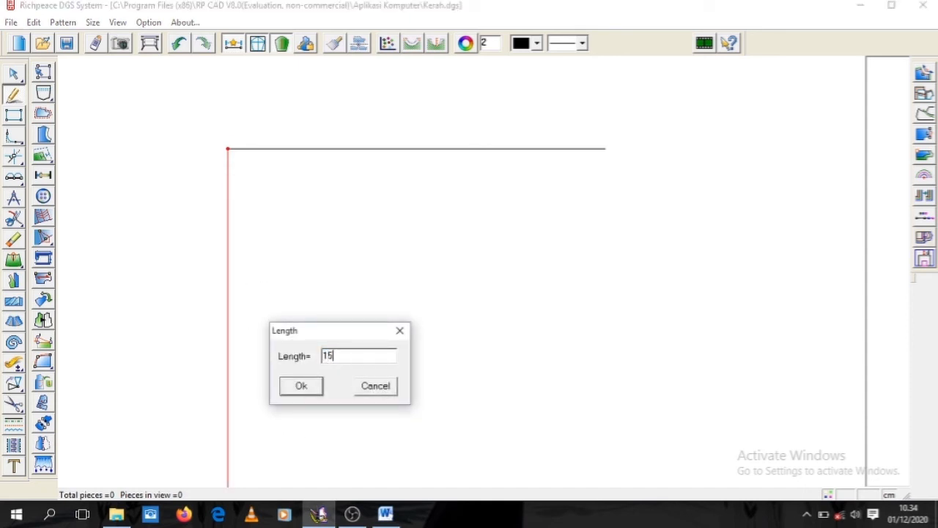
left_click(301, 386)
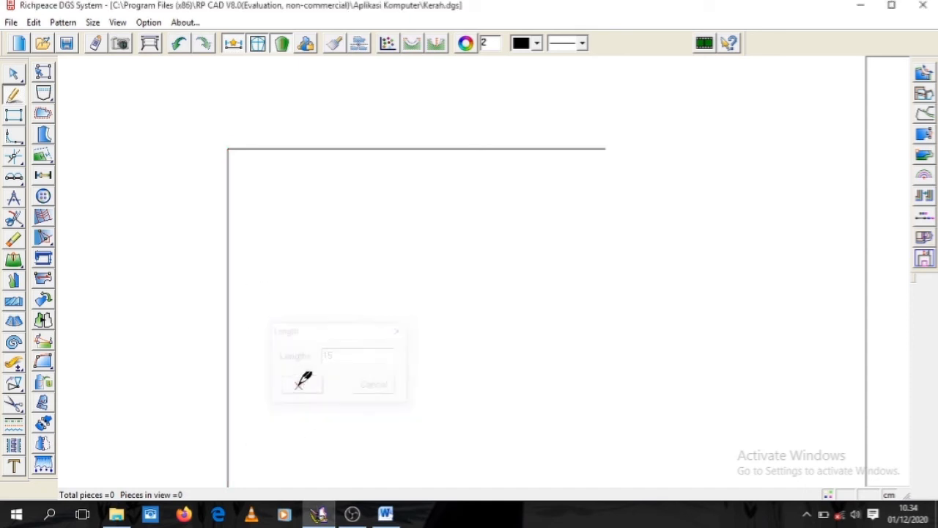
Step: Draw a 12 cm bottom line from the lower end of the vertical line and close the rectangle with a right side line
right_click(154, 208)
left_click(187, 262)
left_click(183, 259)
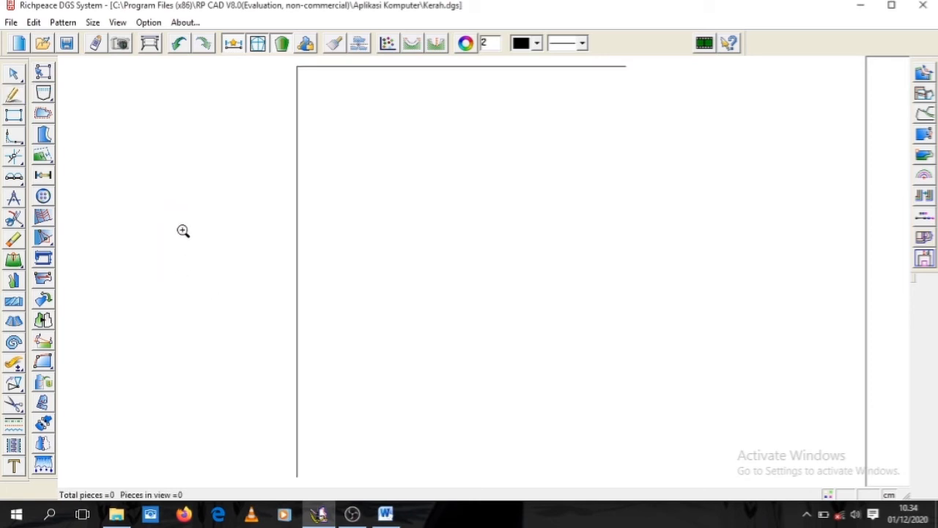
left_click(13, 94)
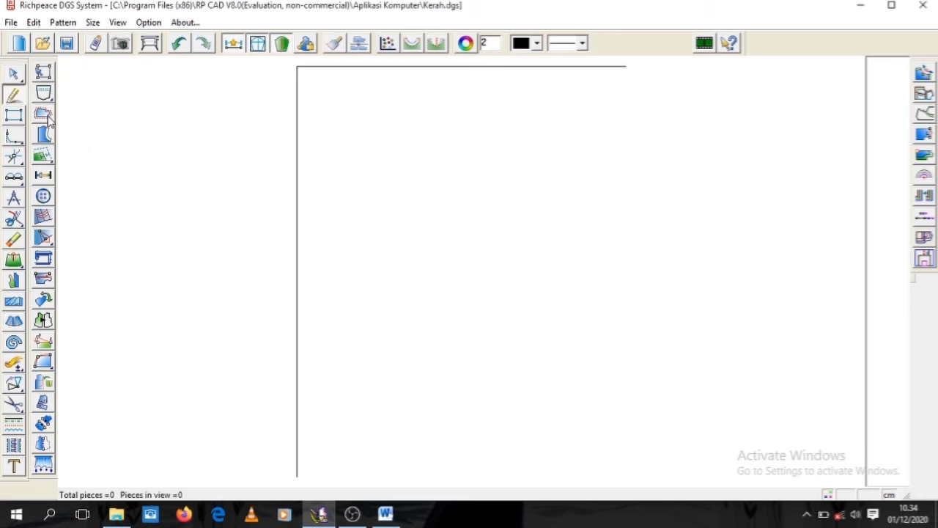
left_click(297, 475)
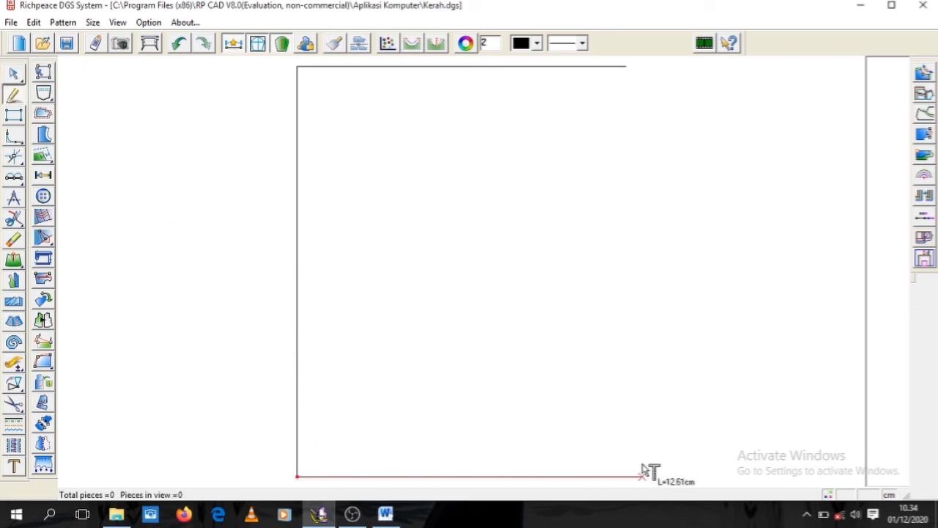
key("Return")
type("12")
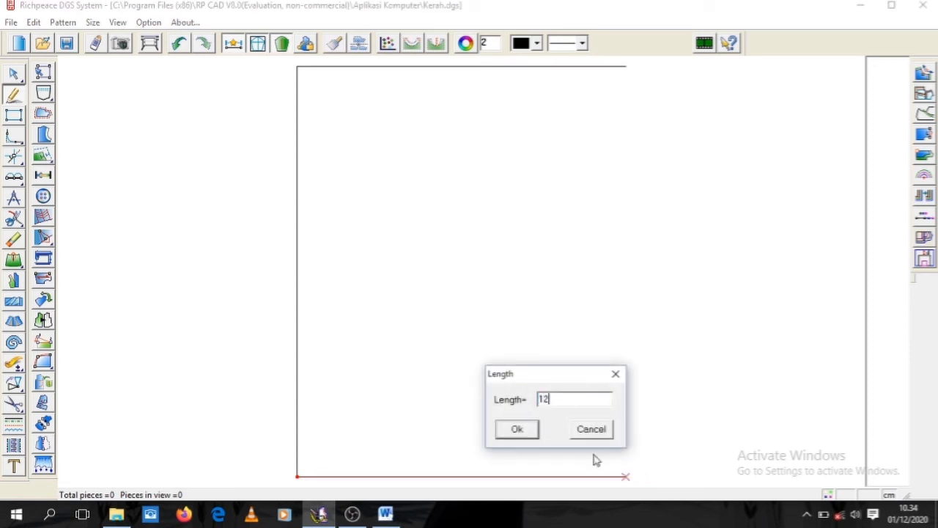
left_click(517, 430)
left_click(625, 67)
left_click(670, 470)
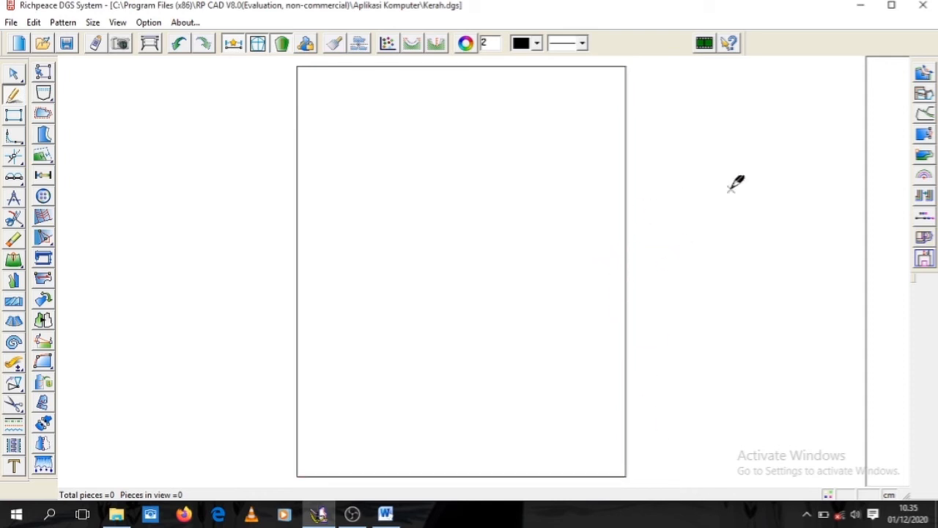
Step: Draw a diagonal across the rectangle's lower-left corner, from a point 1 cm up the left side to the bottom line
left_click(297, 458)
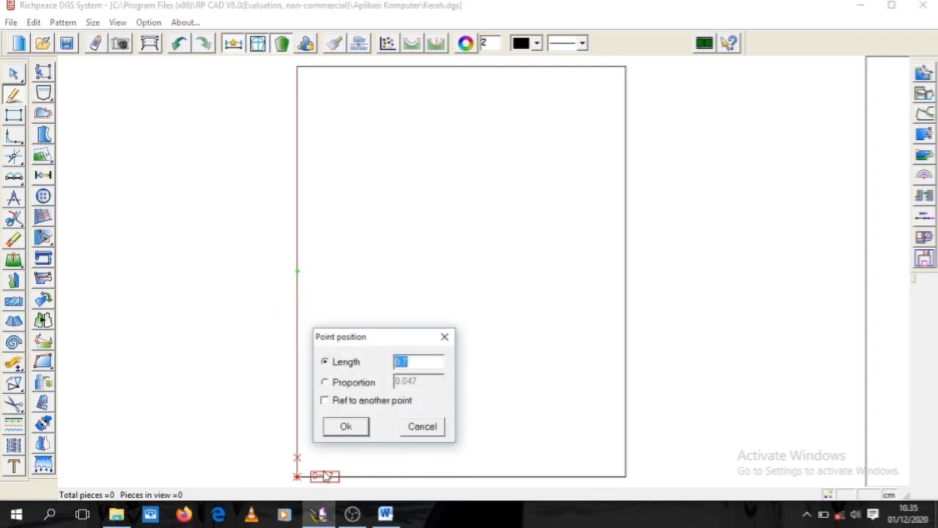
type("1")
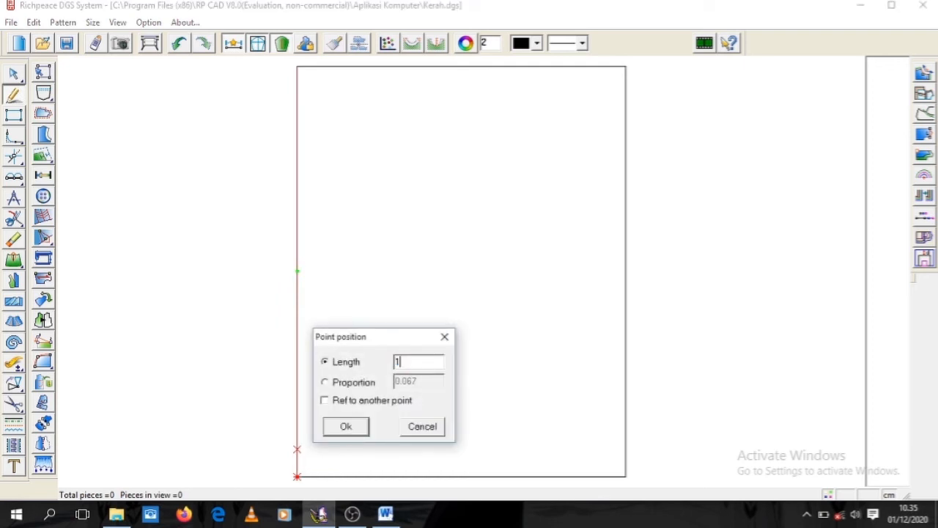
left_click(355, 429)
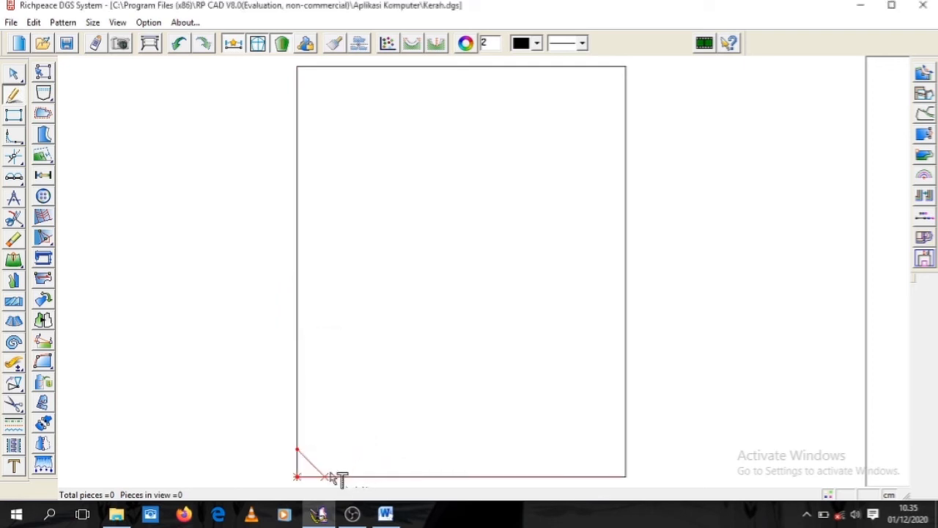
left_click(327, 476)
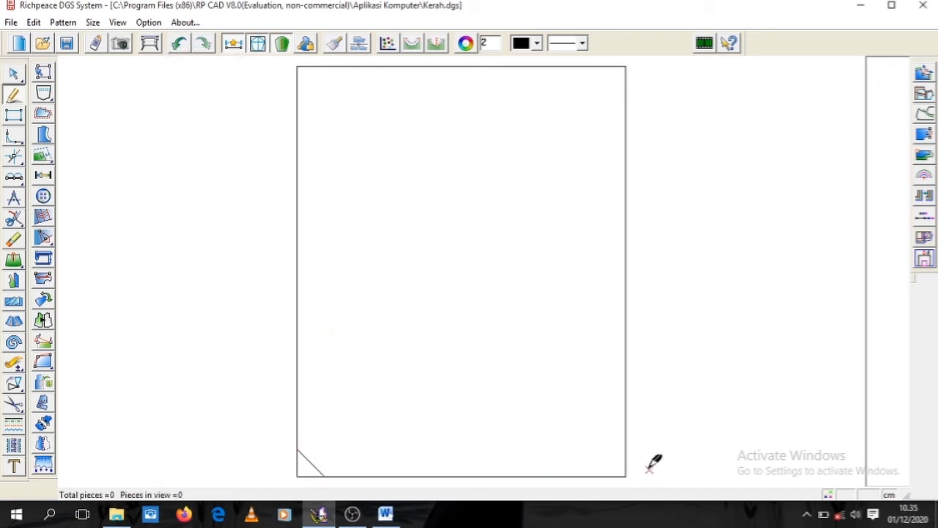
Step: Draw a matching diagonal across the lower-right corner, from a point 1 cm up the right side to the bottom line
left_click(625, 453)
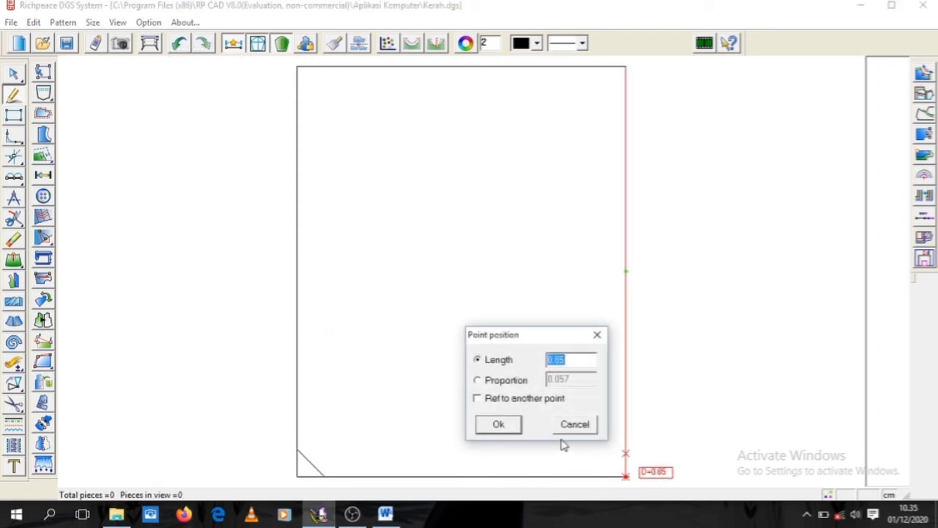
type("1")
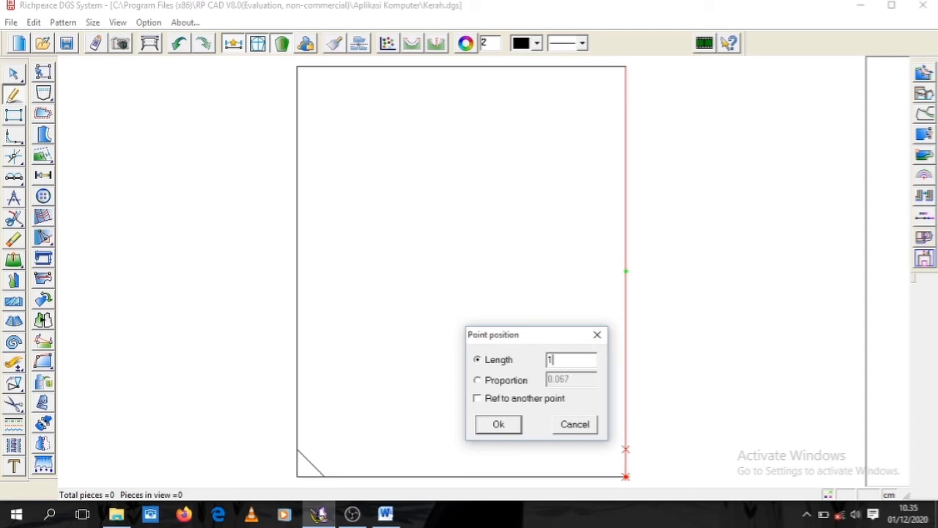
left_click(498, 424)
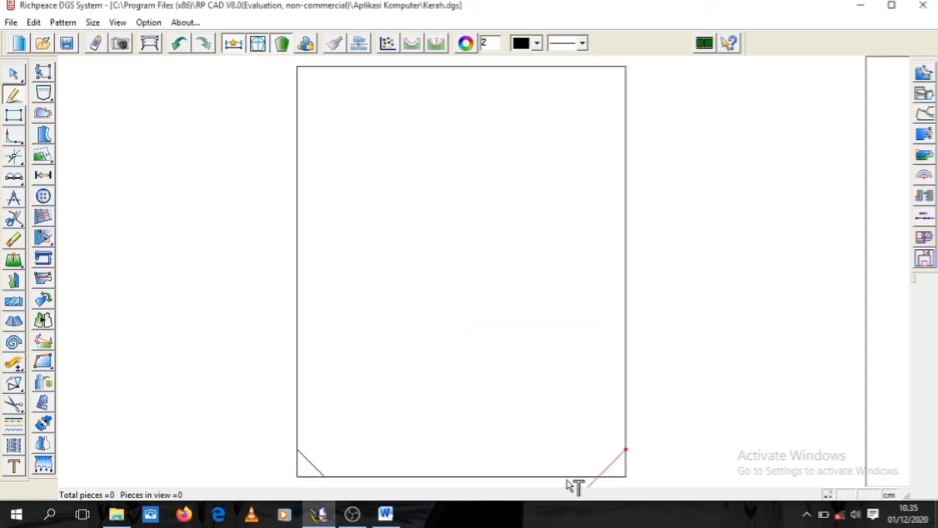
left_click(600, 476)
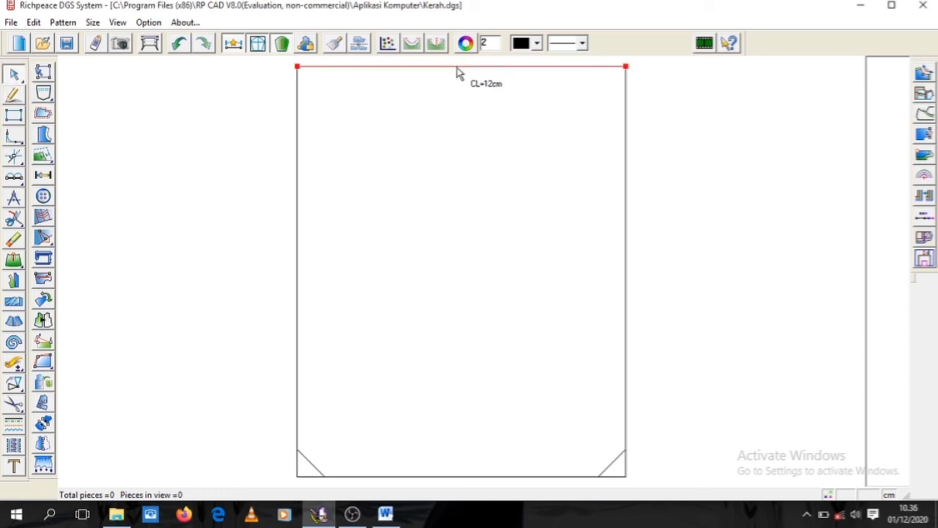
Step: Bend the middle of the rectangle's upper edge slightly downward into a shallow curve about 12.04 cm long
left_click(458, 67)
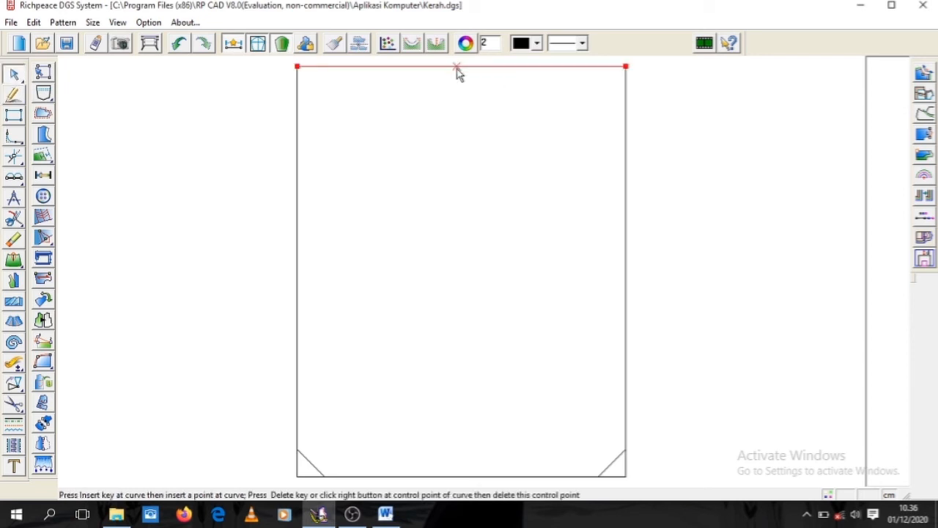
left_click_drag(456, 69, 459, 77)
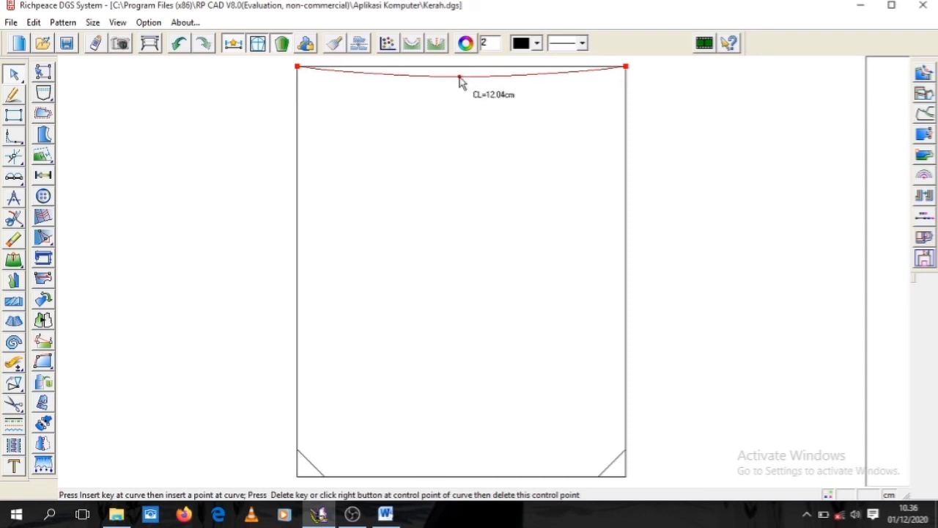
left_click(459, 77)
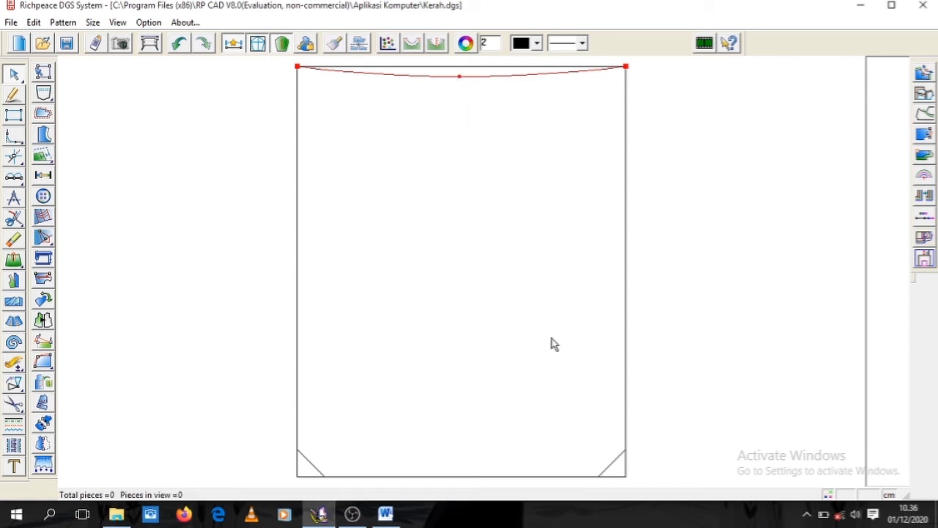
right_click(702, 332)
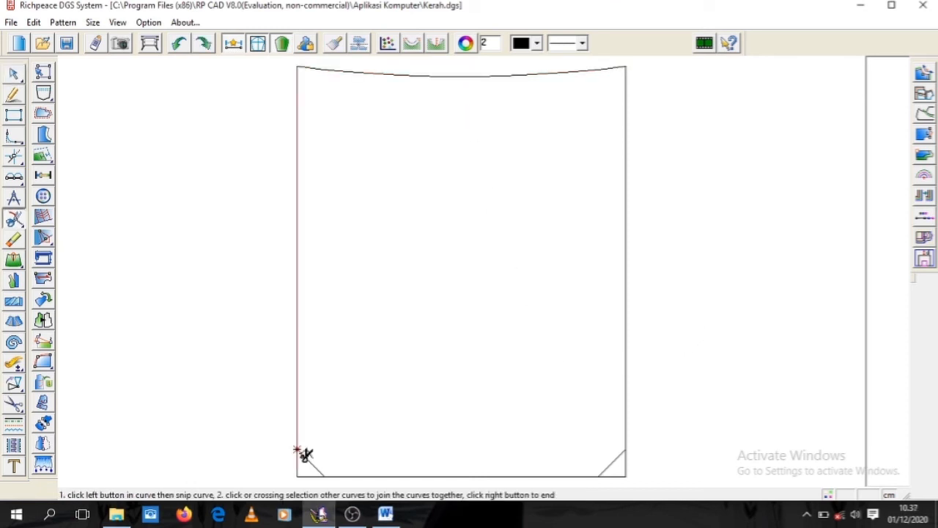
Step: Split the side lines and the bottom line where they meet the two corner diagonals
left_click(297, 449)
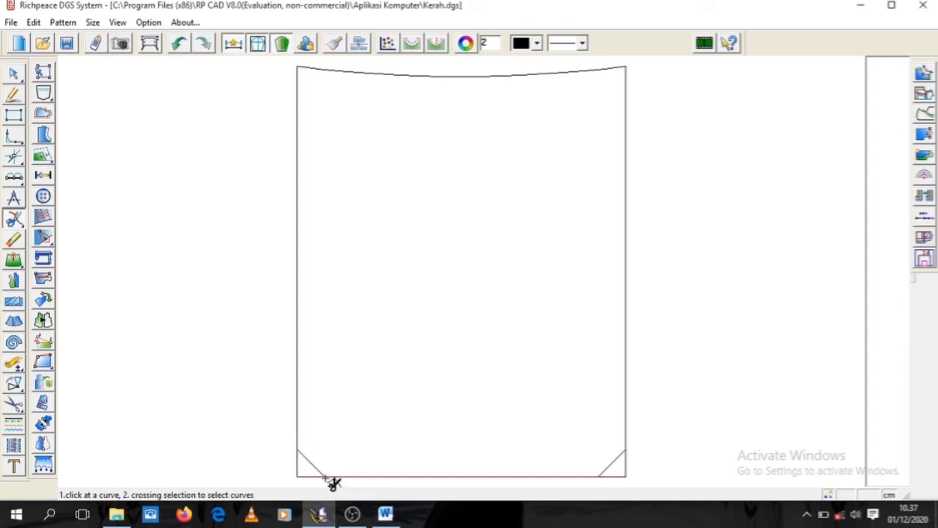
left_click(598, 476)
left_click(598, 478)
left_click(598, 478)
left_click(627, 453)
left_click(627, 453)
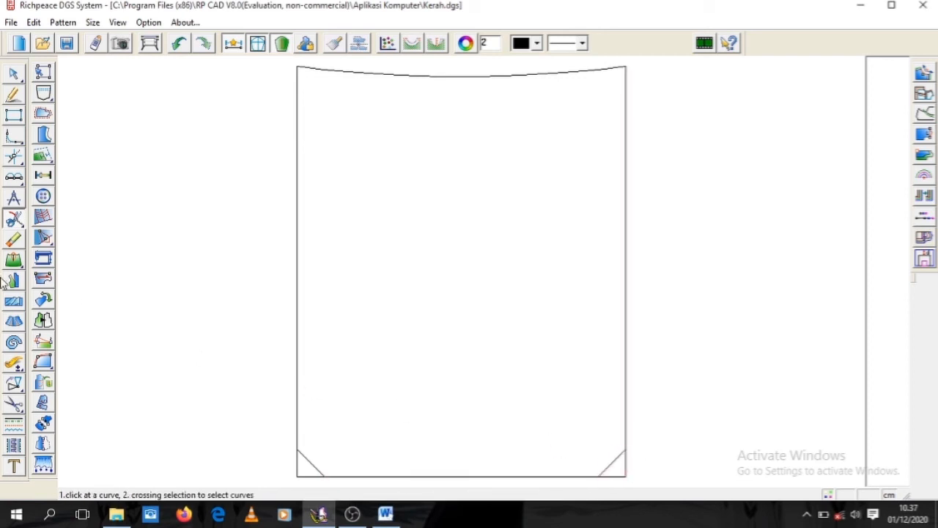
Step: Erase the leftover line segments outside the diagonals at both lower corners
left_click(13, 239)
left_click(295, 466)
left_click(623, 476)
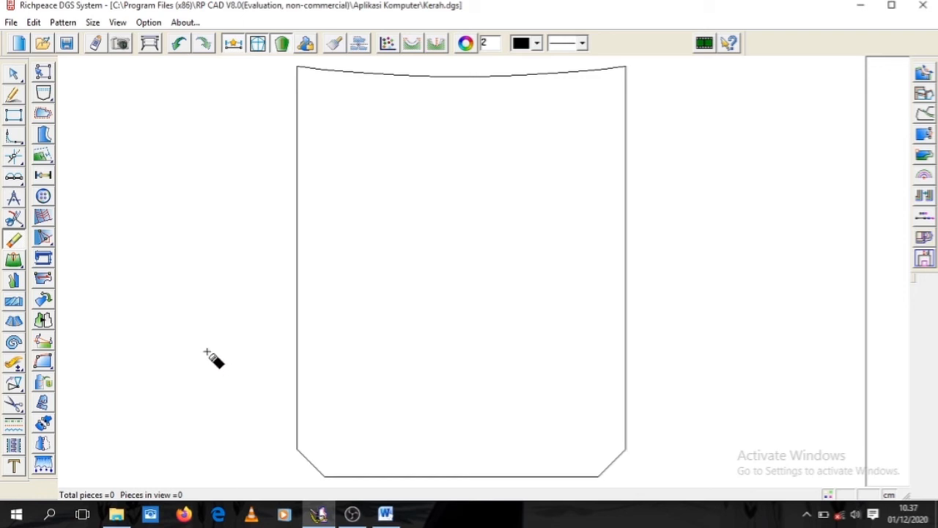
Step: Bend the middle of the bottom edge slightly downward into a shallow outward curve
left_click(13, 74)
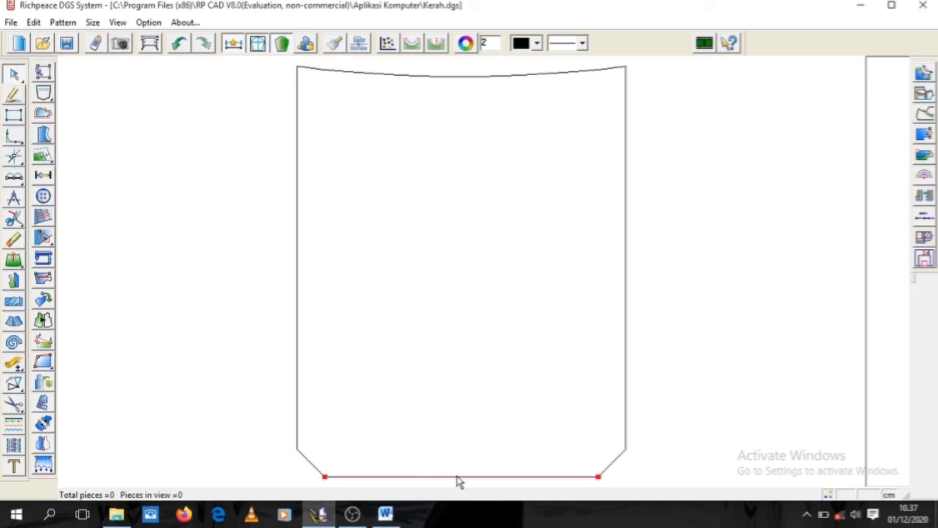
left_click_drag(459, 477, 462, 486)
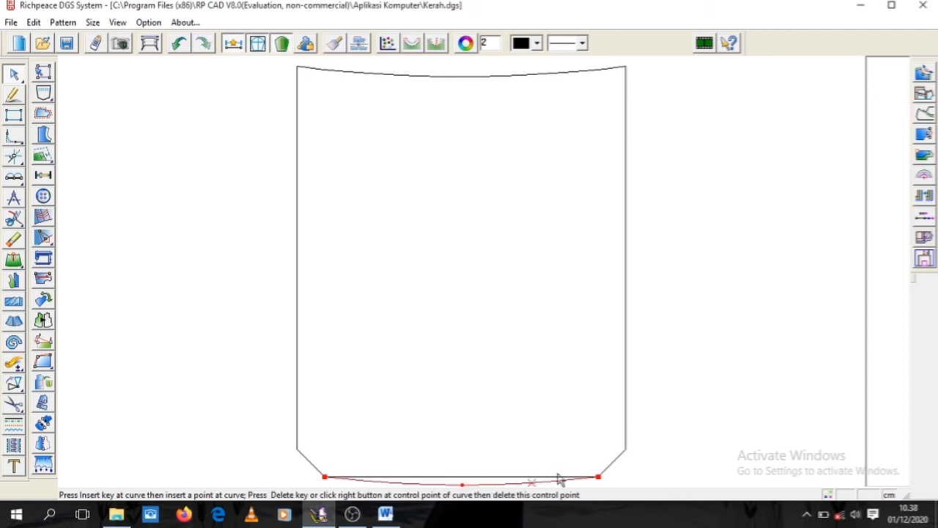
right_click(699, 407)
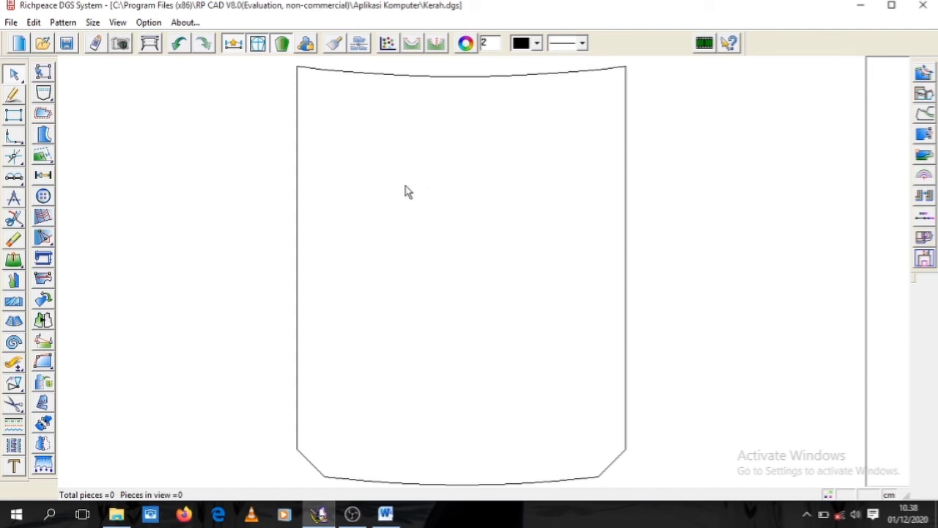
Step: Round both lower corner diagonals outward, giving the right one a curve length of about 1.5 cm
left_click(310, 464)
left_click(618, 469)
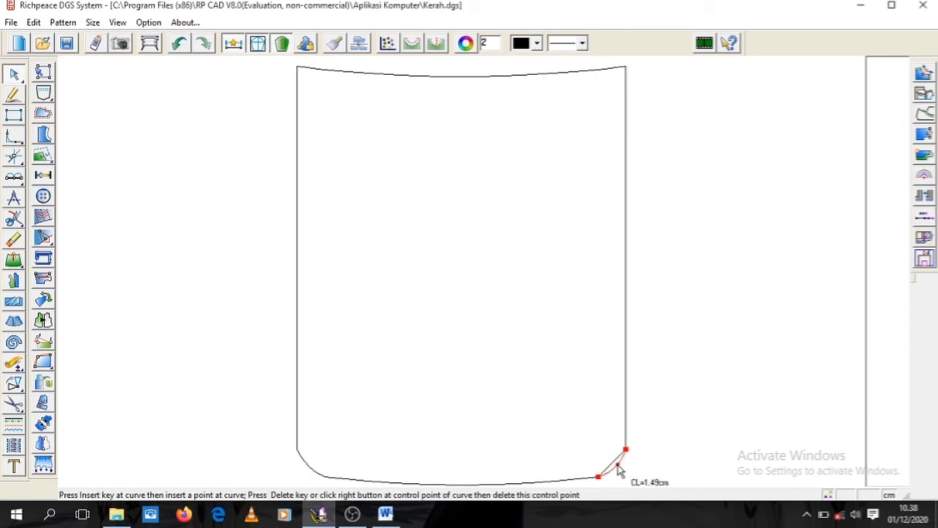
left_click(619, 469)
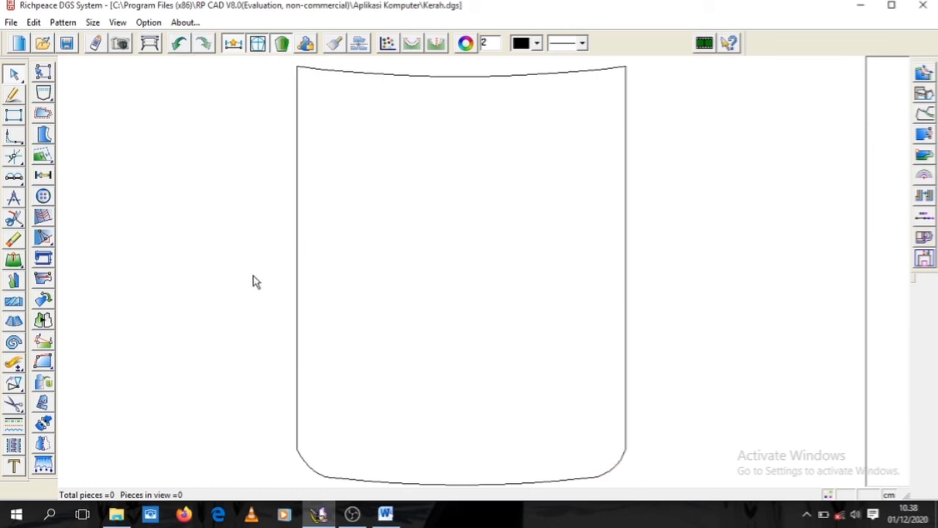
Step: Cut out the pocket-shaped outline as a pattern piece from its side, top, bottom and rounded corner lines
left_click(14, 403)
left_click(297, 220)
left_click(402, 74)
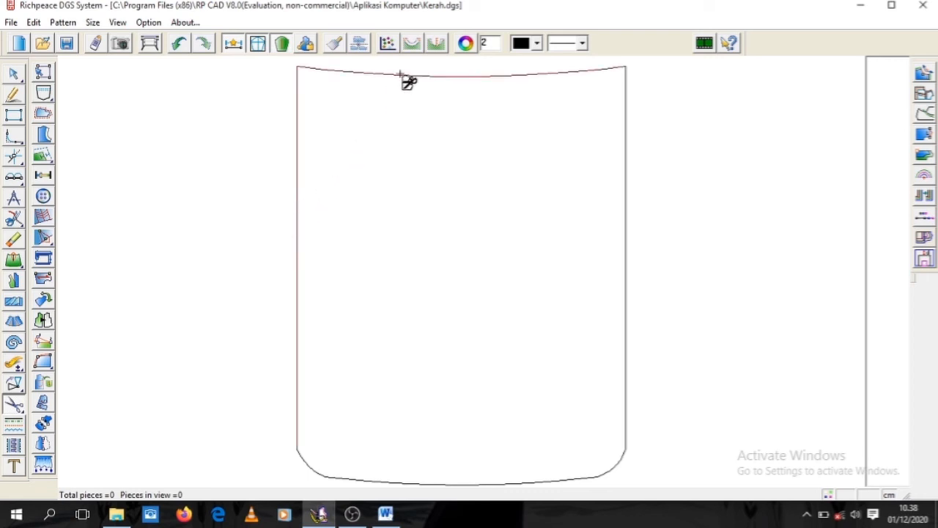
left_click(625, 151)
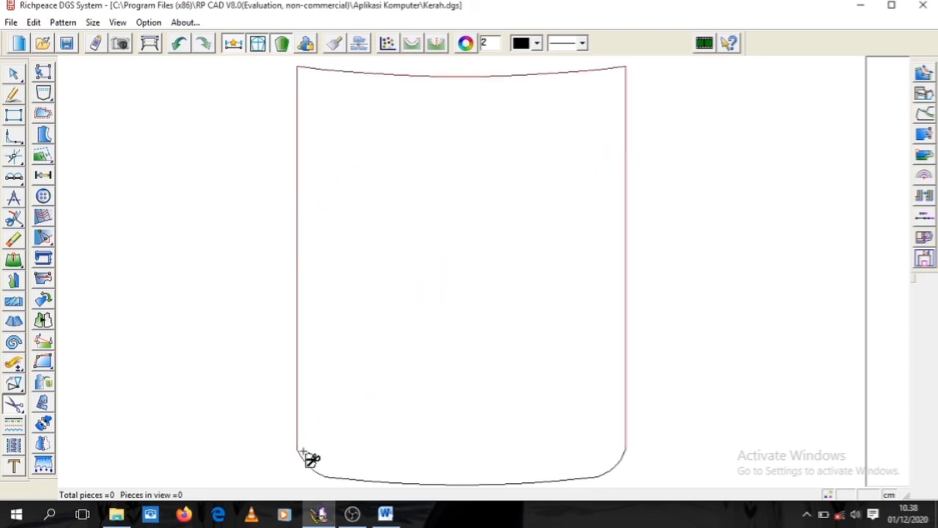
left_click(372, 480)
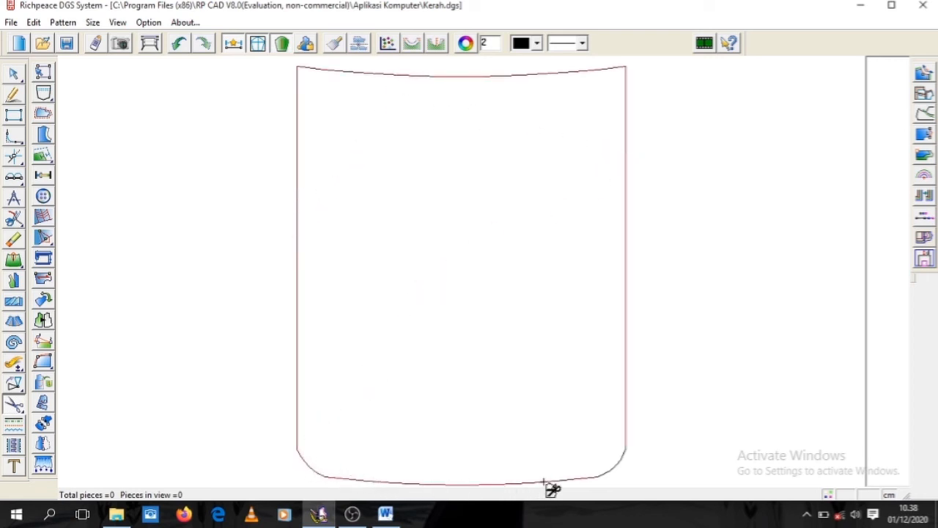
left_click(618, 474)
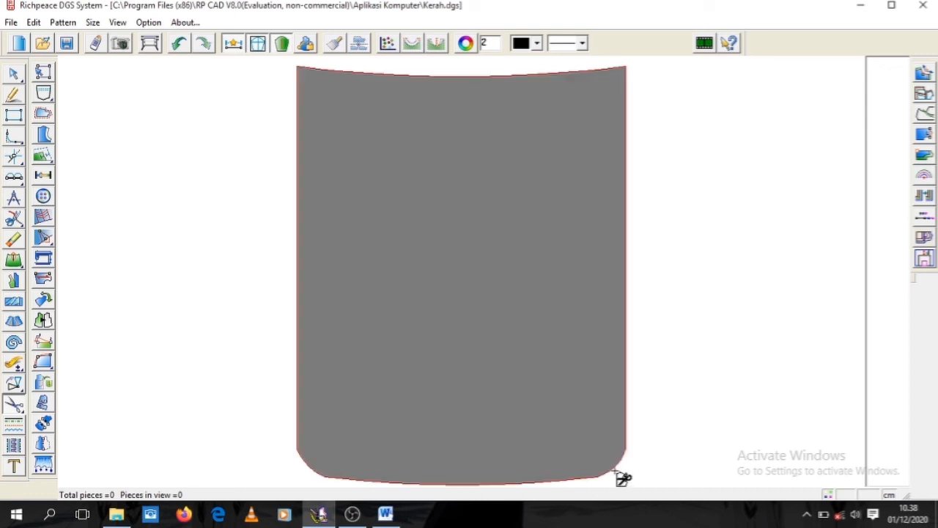
right_click(736, 172)
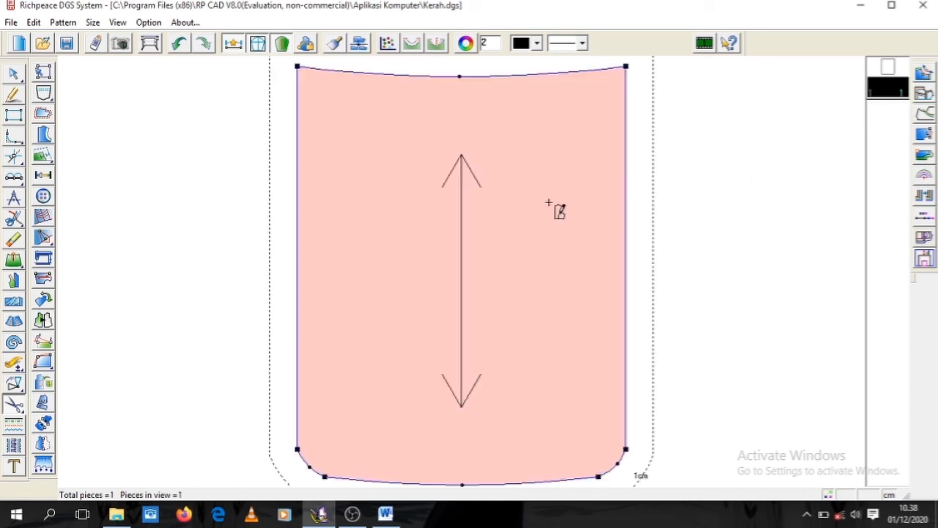
Step: Move the cut piece to the right of the draft outline so that the two no longer overlap
right_click(748, 169)
left_click(806, 204)
left_click_drag(520, 212, 821, 197)
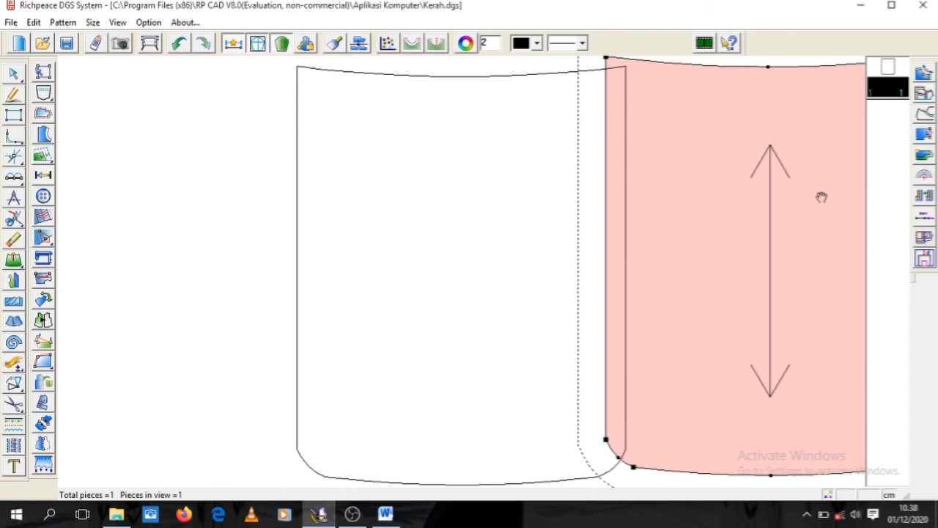
right_click(225, 146)
left_click(259, 192)
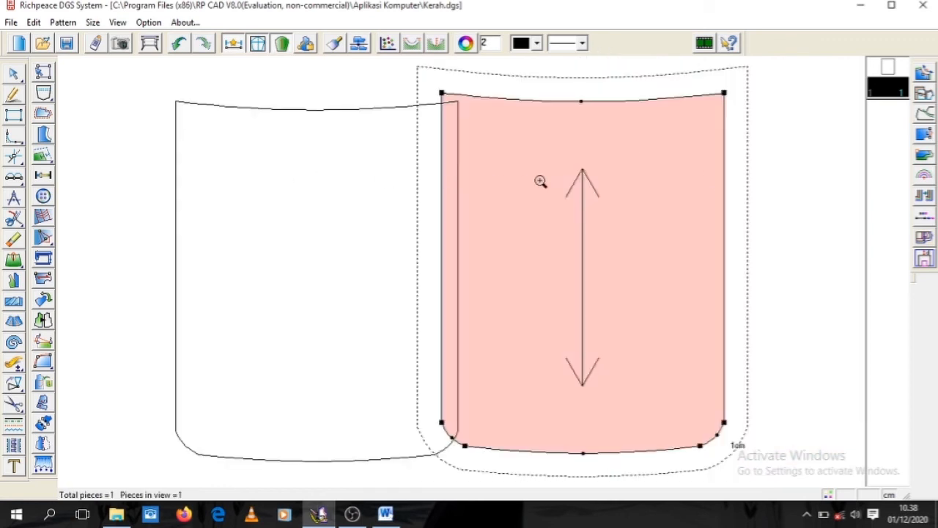
left_click(15, 137)
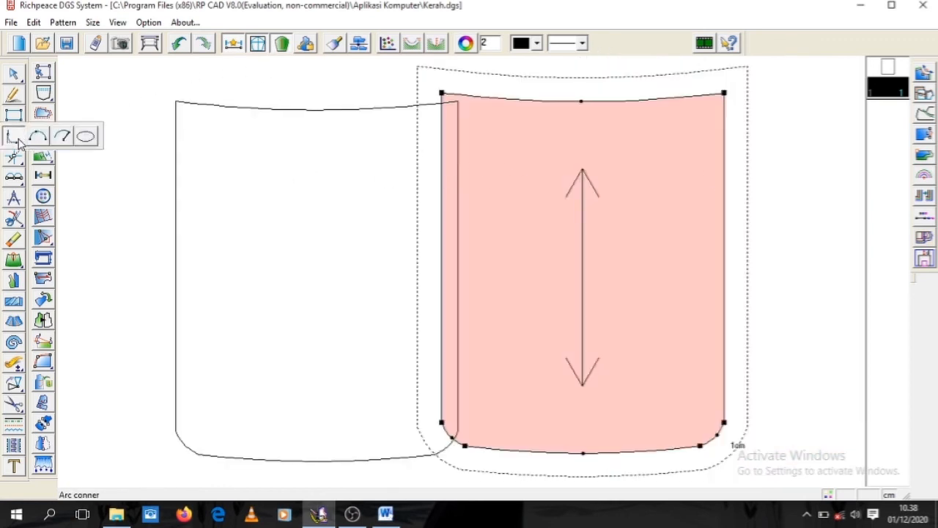
right_click(110, 121)
left_click(168, 151)
left_click_drag(513, 184, 587, 203)
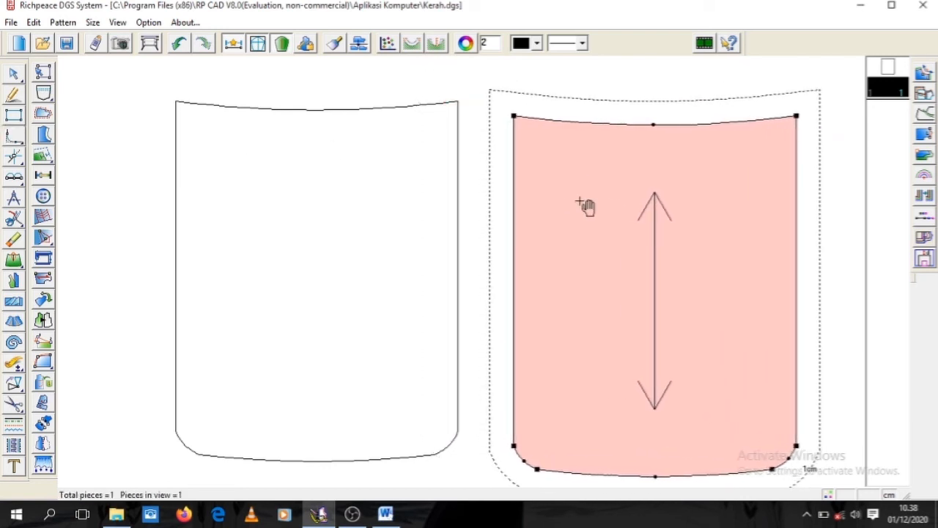
right_click(133, 119)
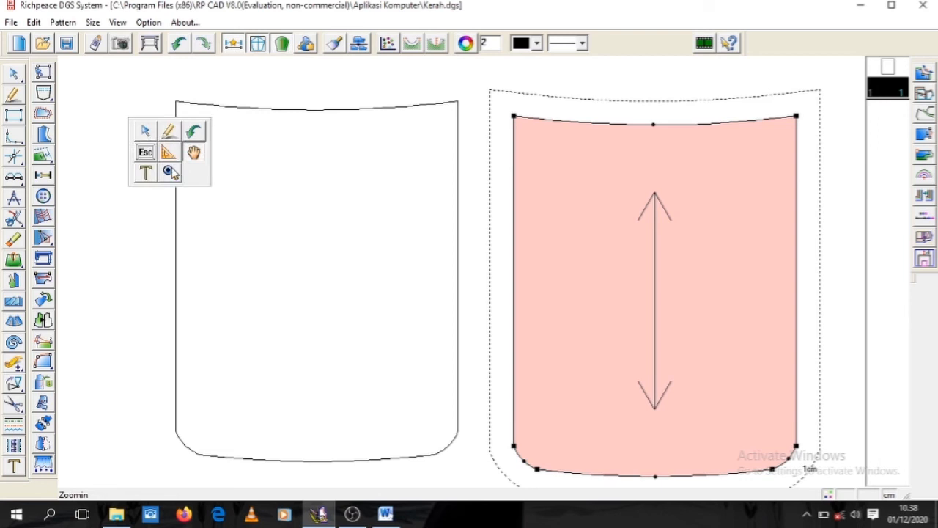
left_click(169, 172)
right_click(102, 137)
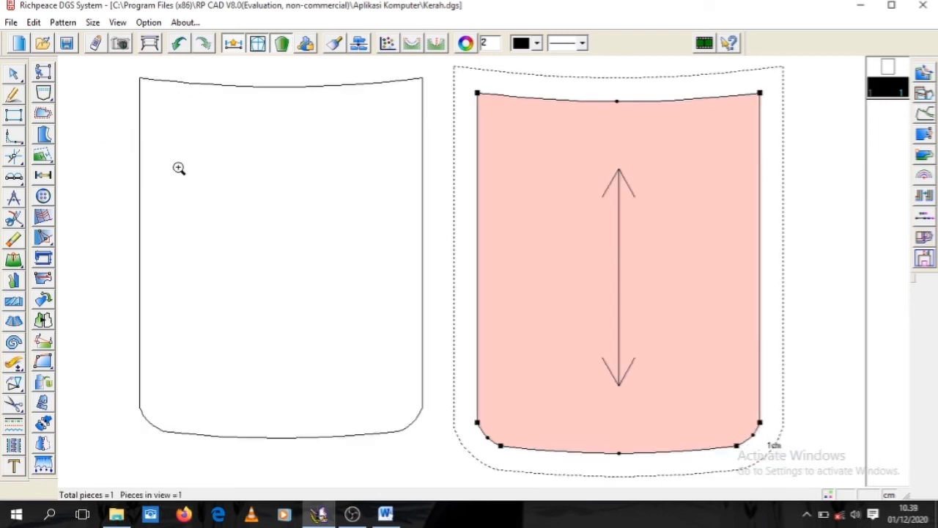